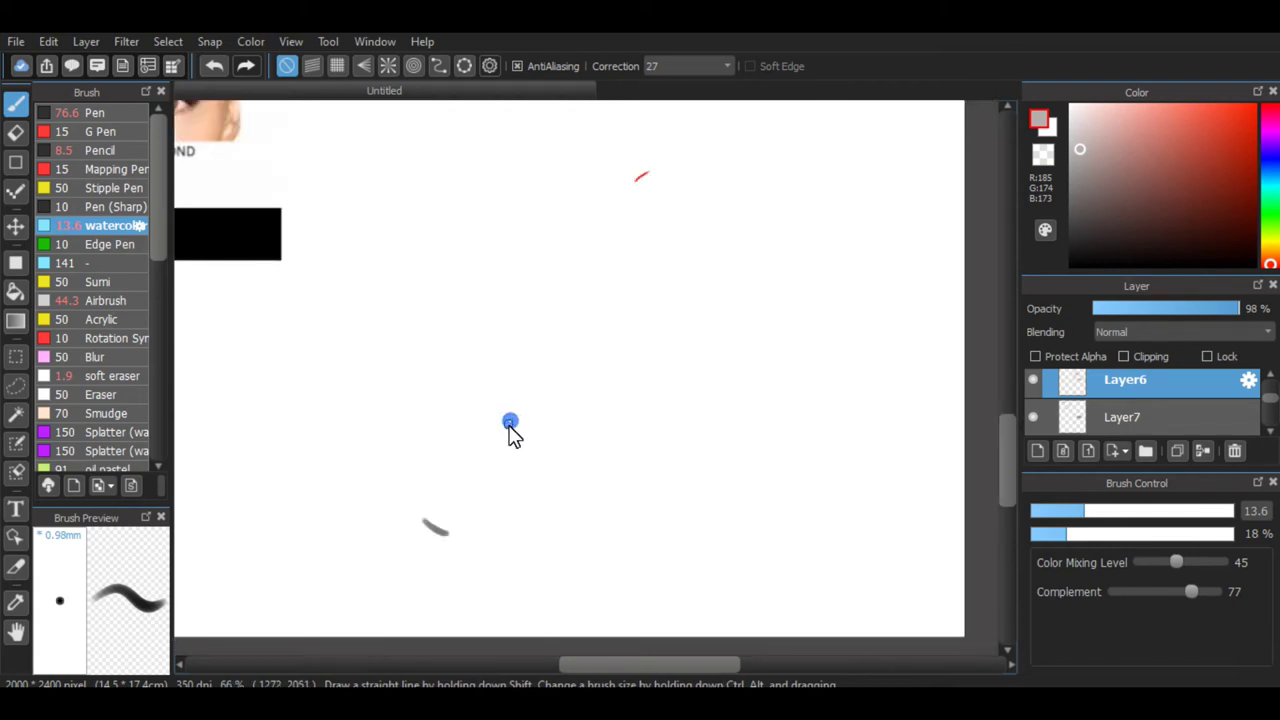
Draw a light grey watercolor ellipse around the shaded eye to mark it out.
drag(510, 425, 549, 392)
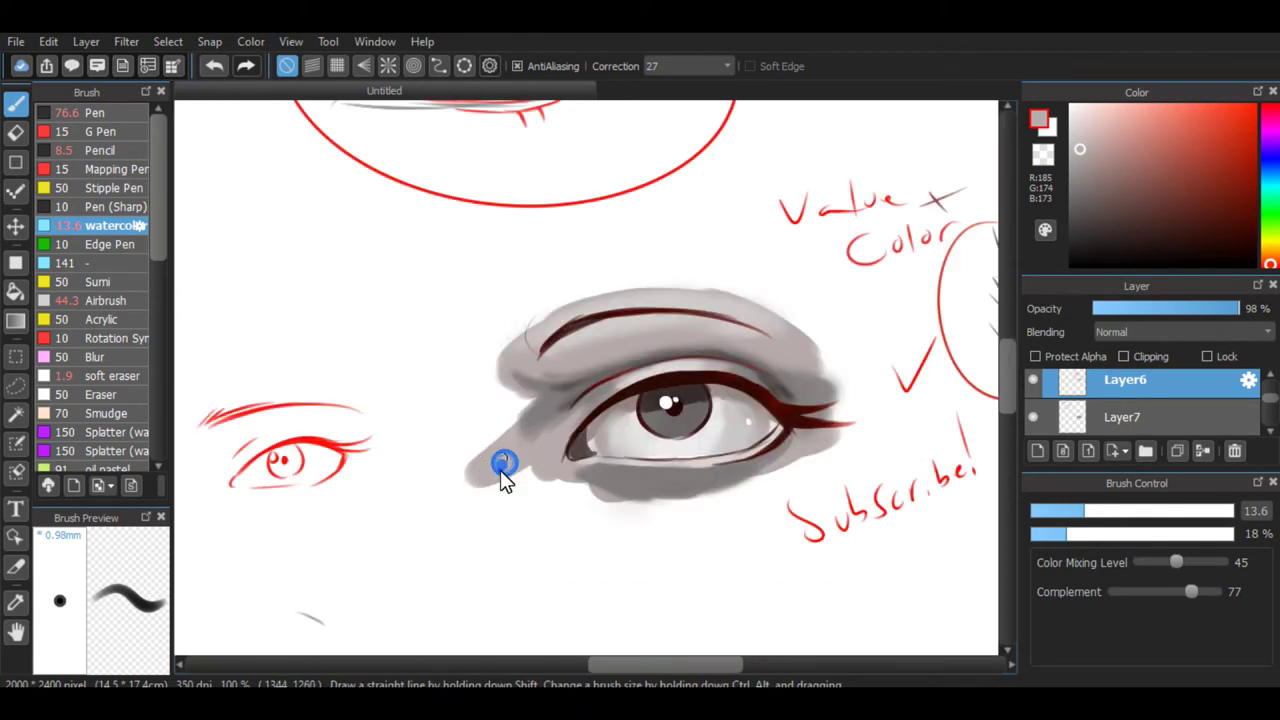
mouse_move(685, 253)
mouse_down()
mouse_move(669, 549)
mouse_move(806, 261)
mouse_up()
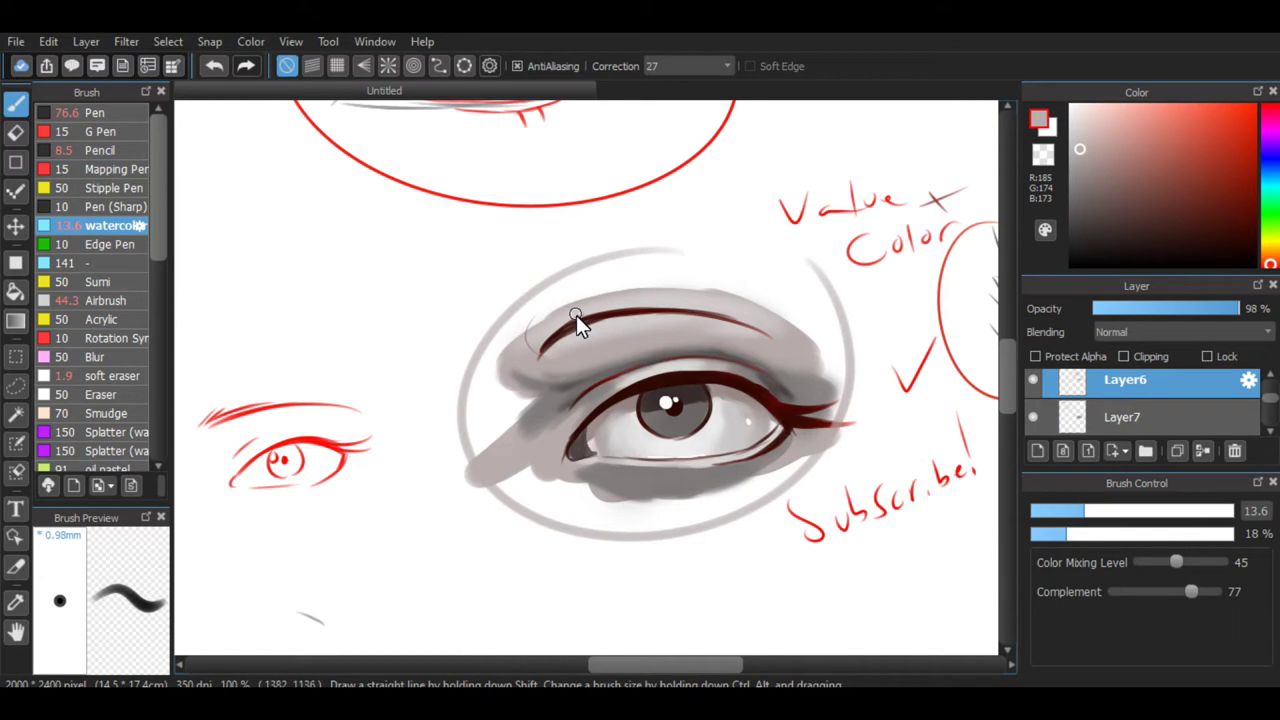
scroll(583, 308, down, 1)
scroll(612, 318, up, 1)
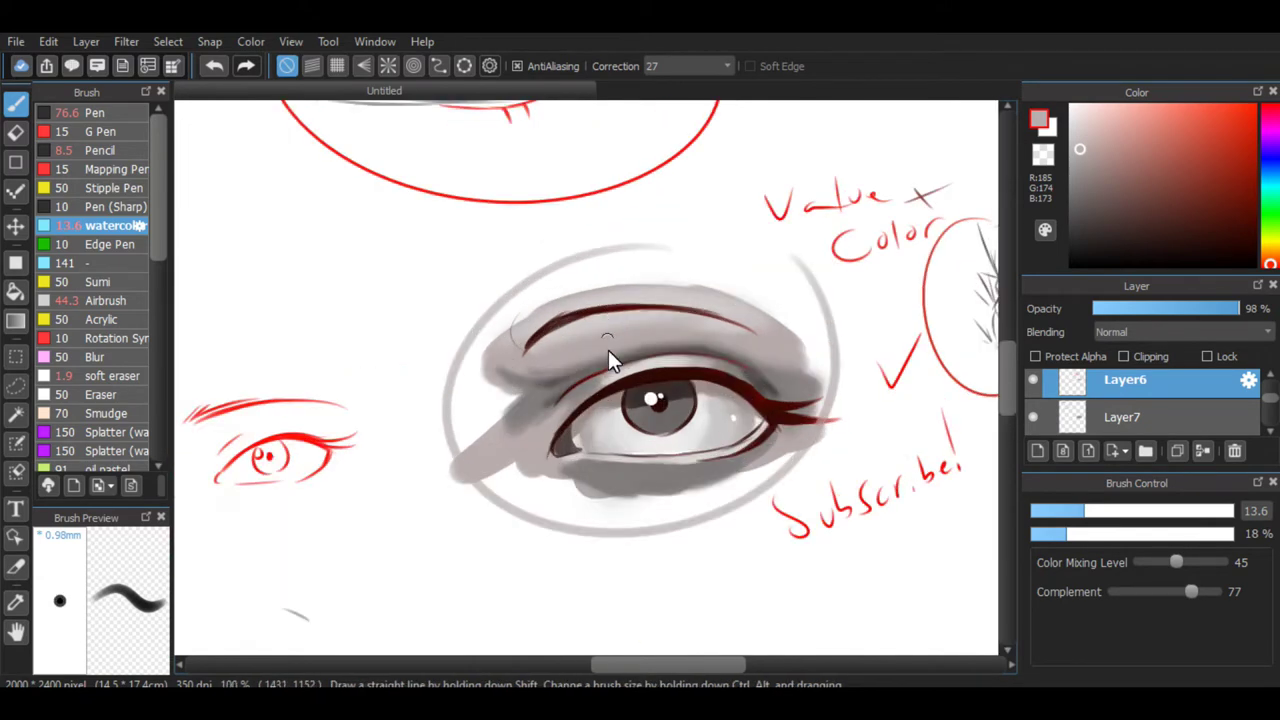
drag(599, 657, 623, 650)
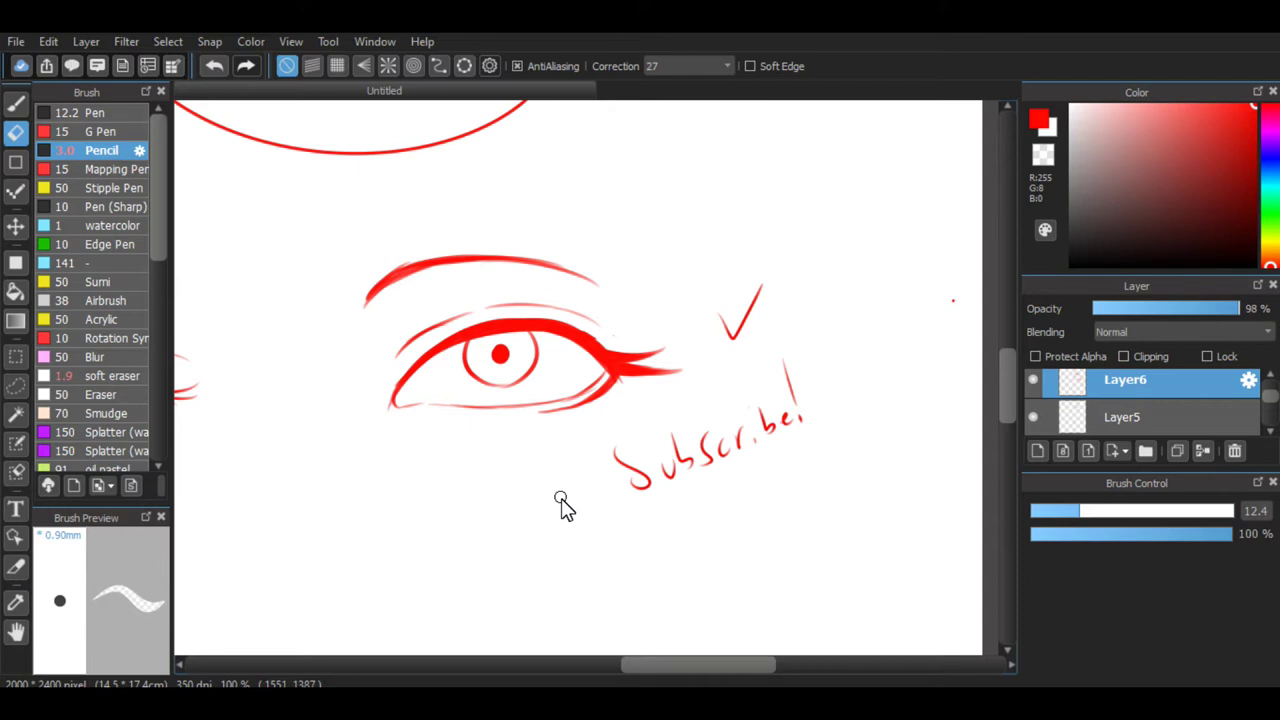
scroll(622, 472, down, 3)
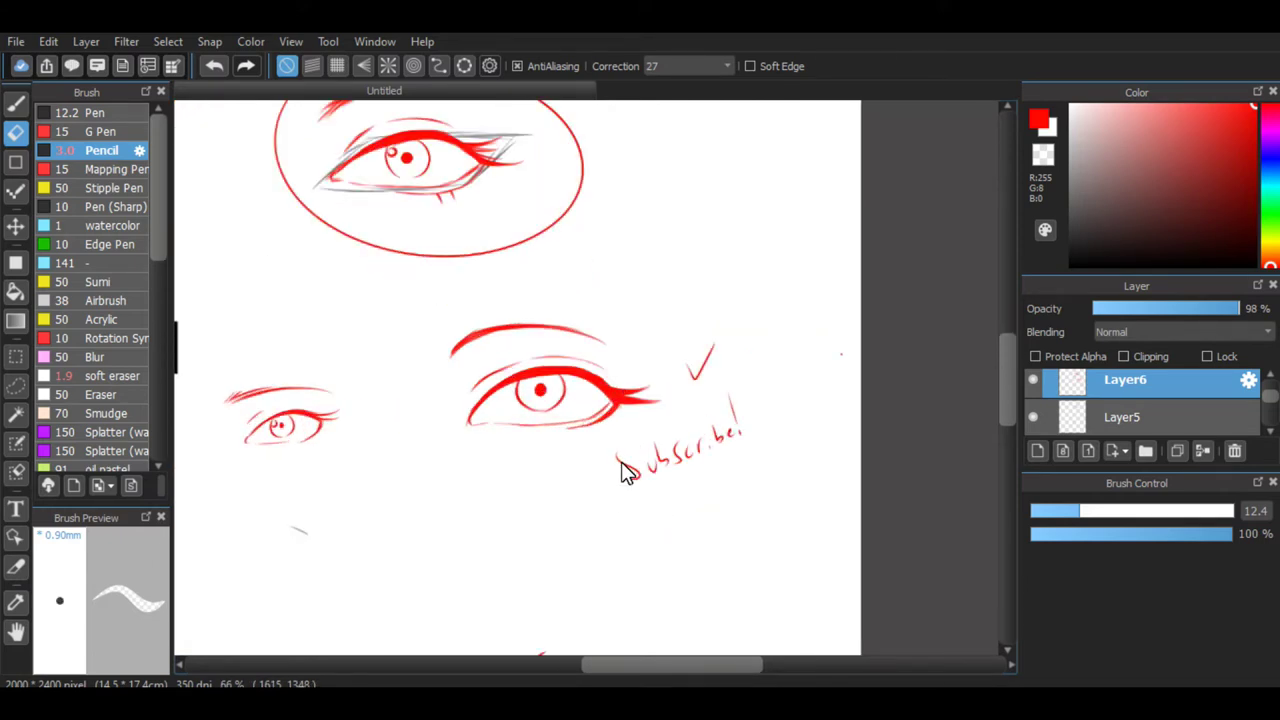
scroll(720, 563, up, 1)
scroll(714, 551, down, 1)
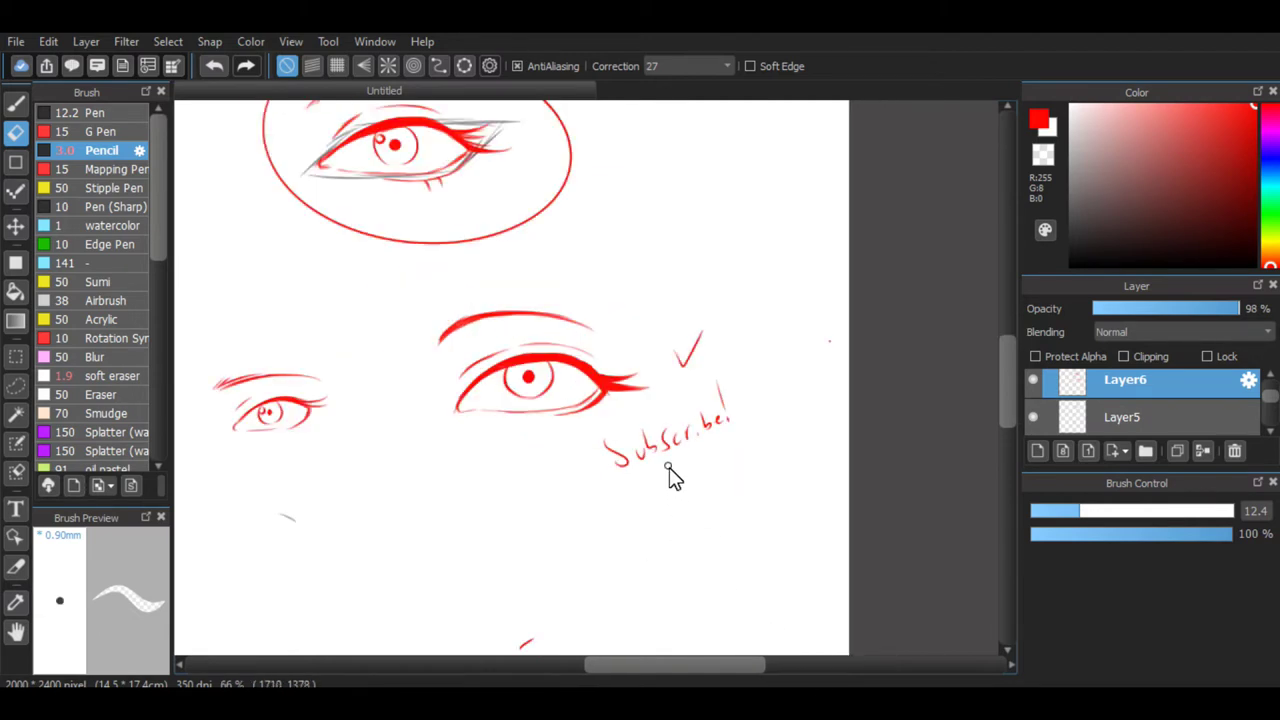
scroll(669, 467, up, 1)
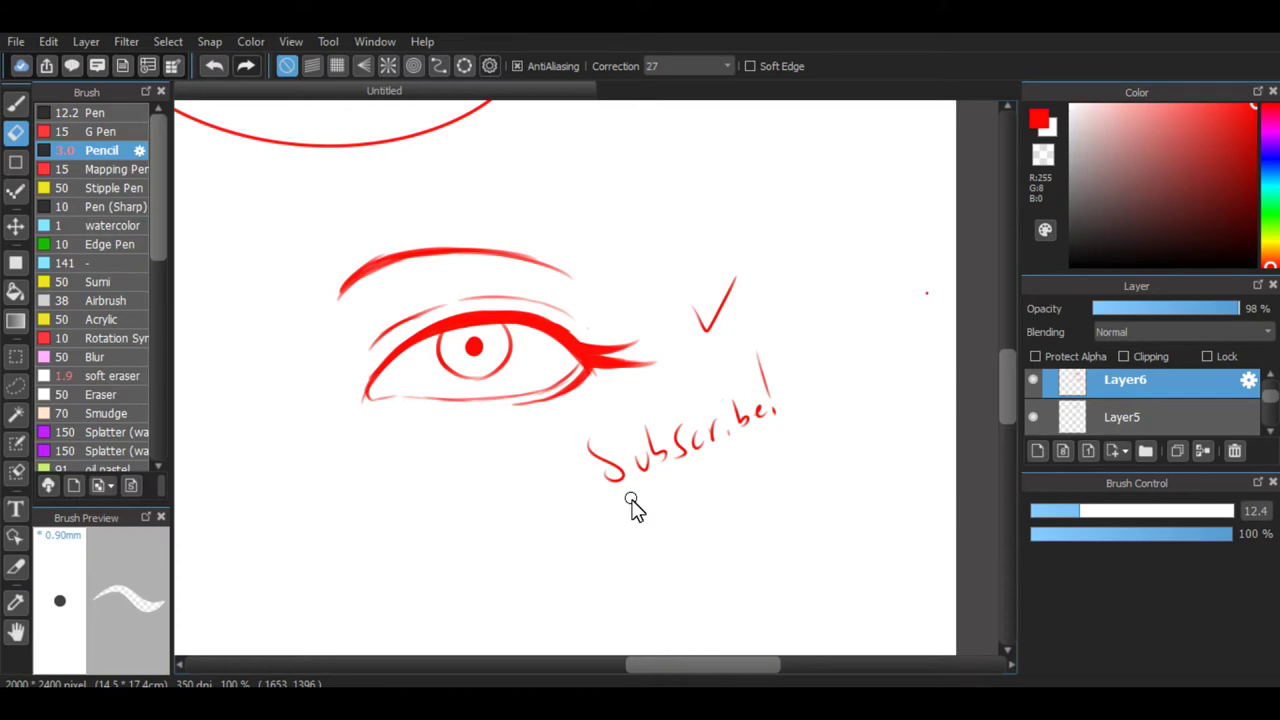
scroll(632, 508, down, 2)
scroll(594, 480, up, 2)
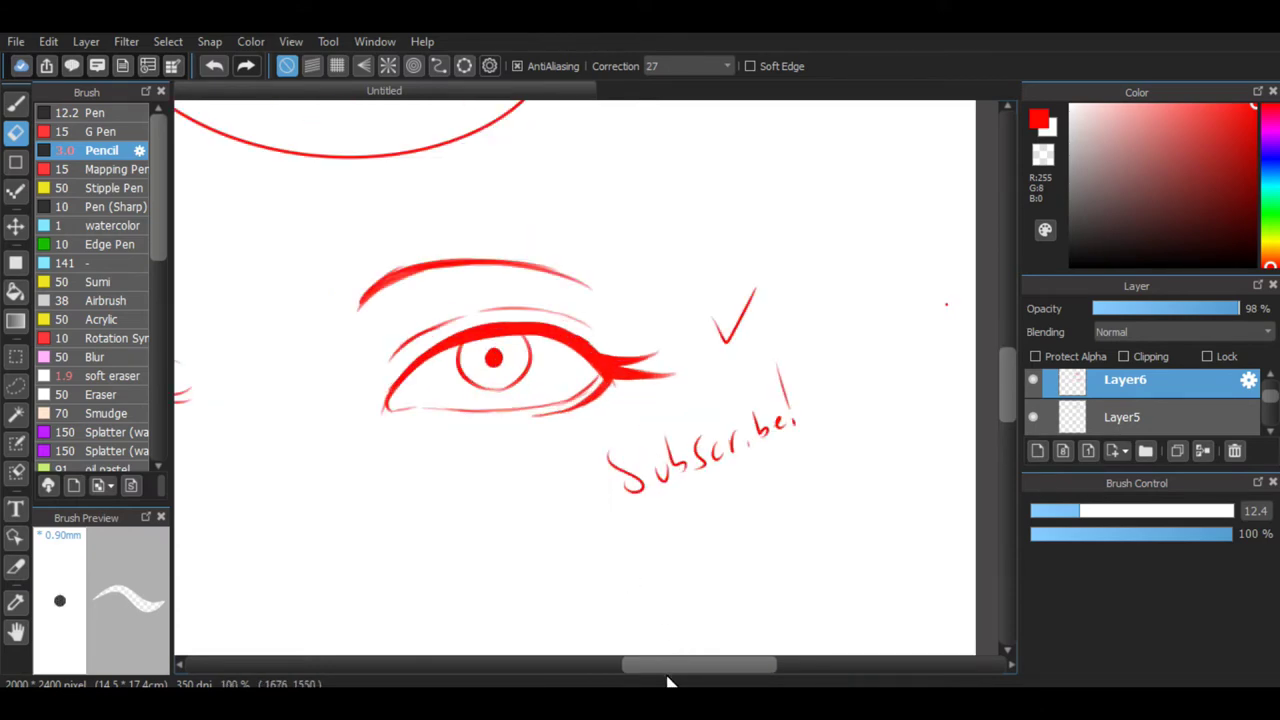
scroll(640, 626, down, 3)
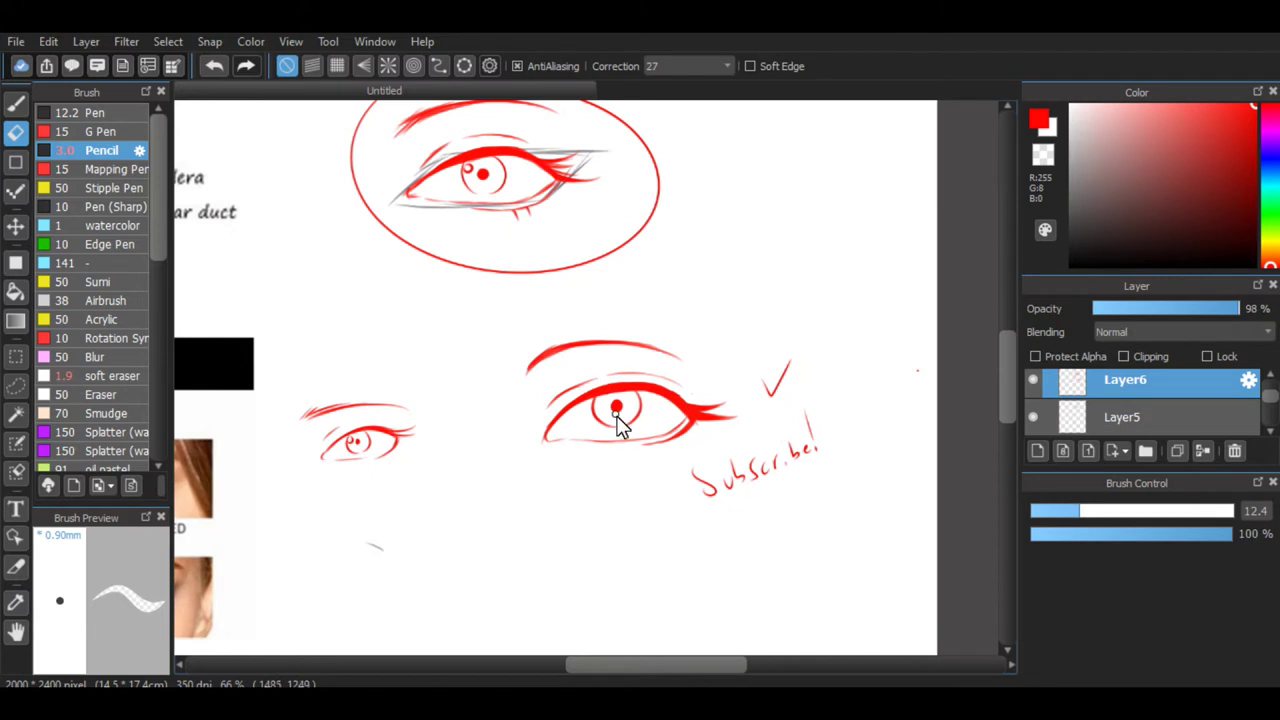
scroll(622, 426, down, 1)
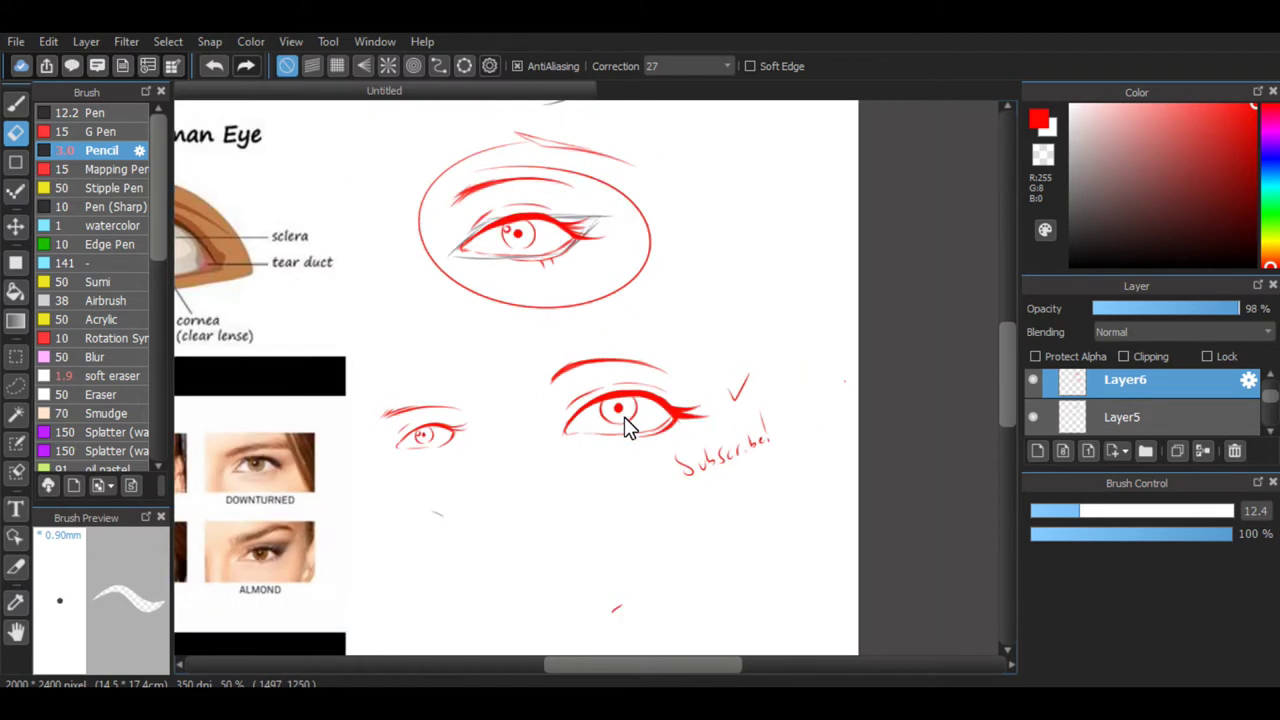
scroll(628, 425, up, 1)
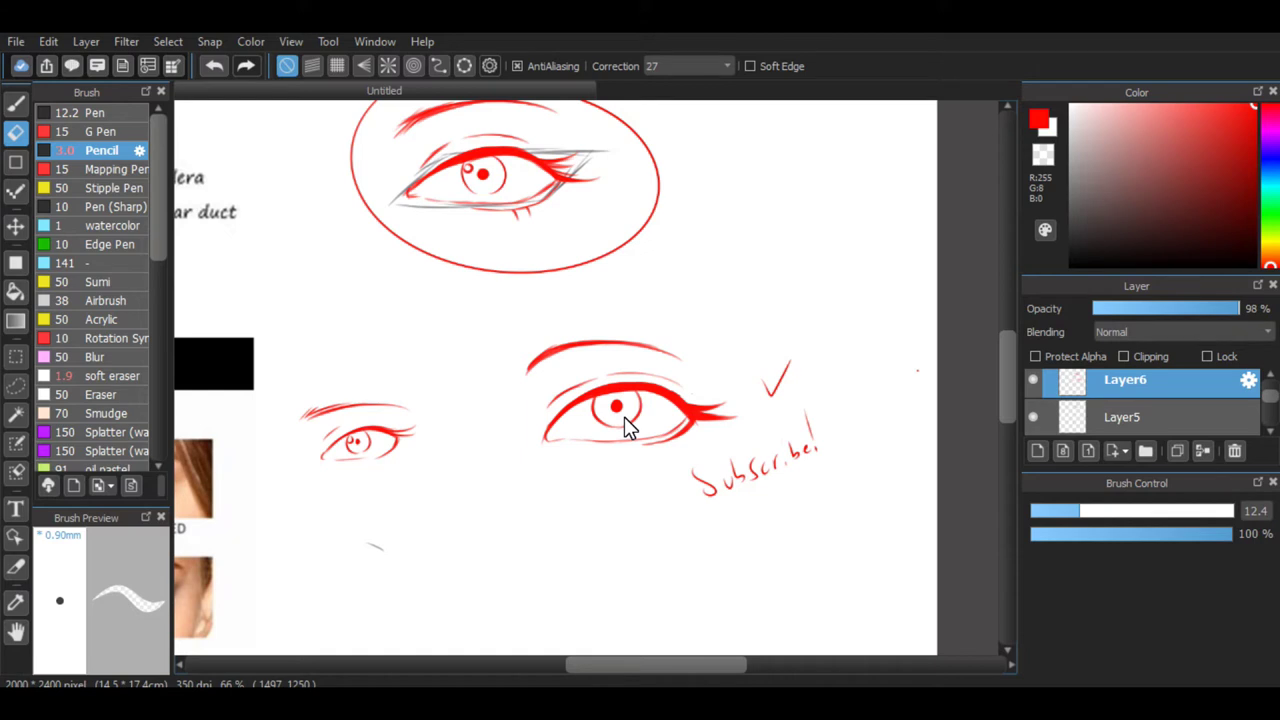
Handwrite the note "Value" in red above the large eye sketch with the size 3 Pencil brush.
click(16, 103)
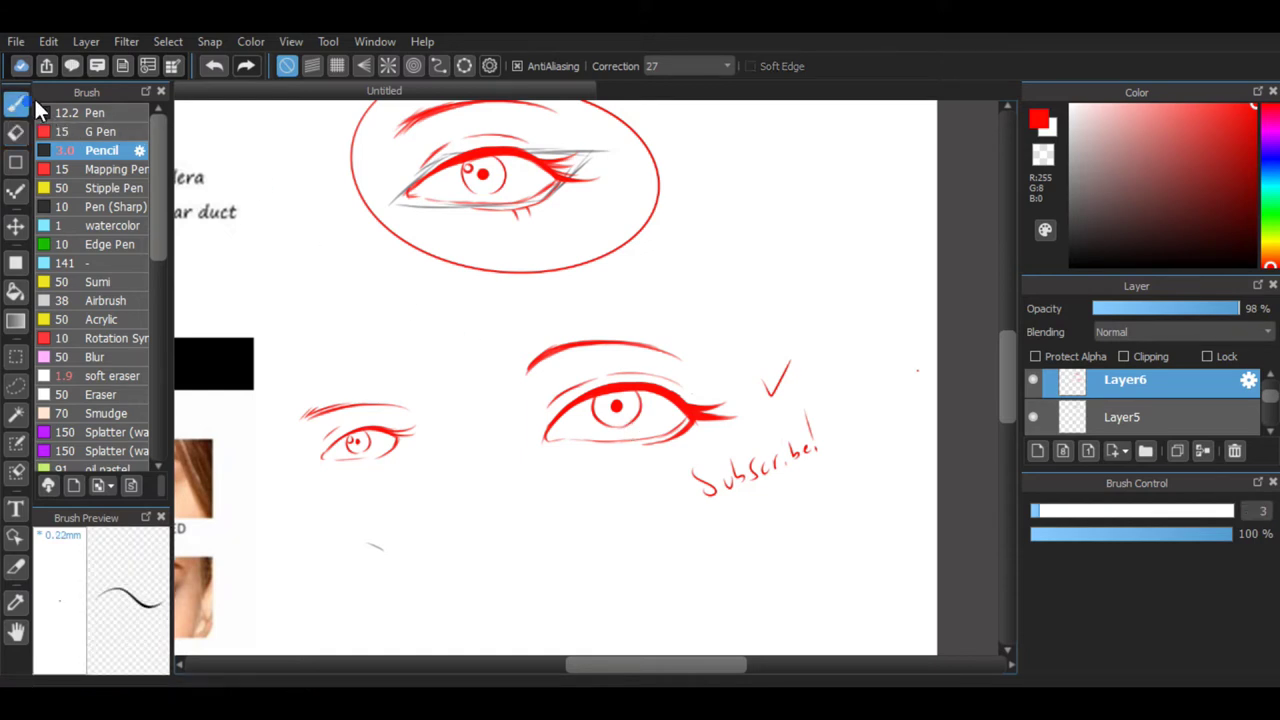
mouse_move(687, 268)
mouse_down()
mouse_move(700, 277)
mouse_move(704, 266)
mouse_up()
drag(719, 273, 731, 275)
drag(732, 256, 770, 268)
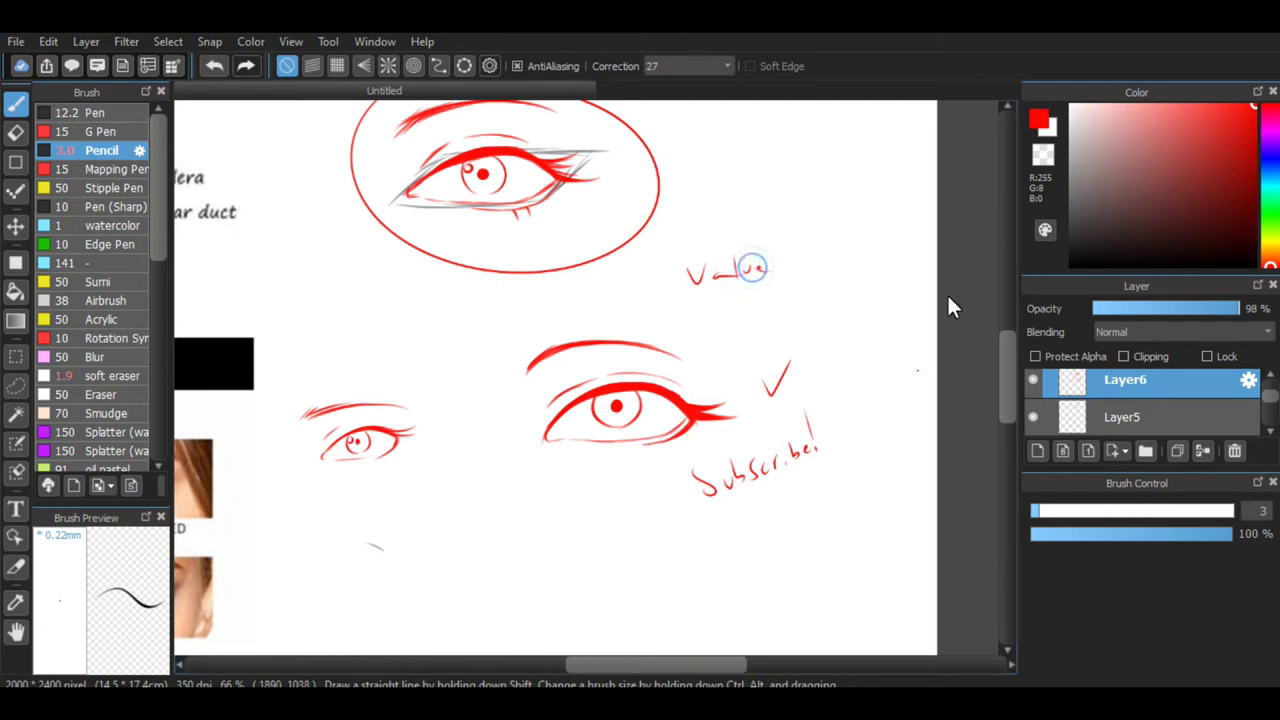
Handwrite "Color" below the word "Value" in red (R 238, G 51, B 45).
mouse_move(1078, 225)
mouse_down()
mouse_move(1062, 270)
mouse_move(1055, 100)
mouse_up()
click(766, 289)
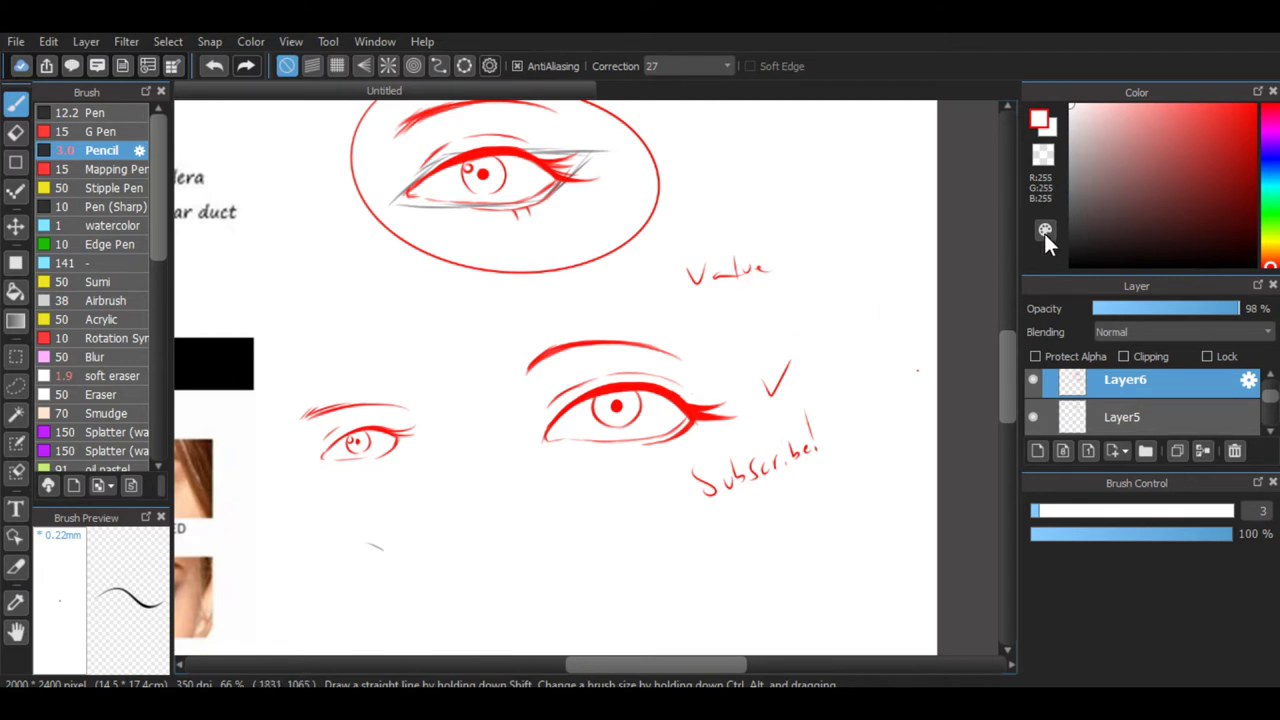
mouse_move(1081, 127)
mouse_down()
mouse_move(1143, 188)
mouse_move(1221, 114)
mouse_up()
mouse_move(755, 293)
mouse_down()
mouse_move(752, 311)
mouse_move(779, 297)
mouse_up()
drag(789, 306, 802, 287)
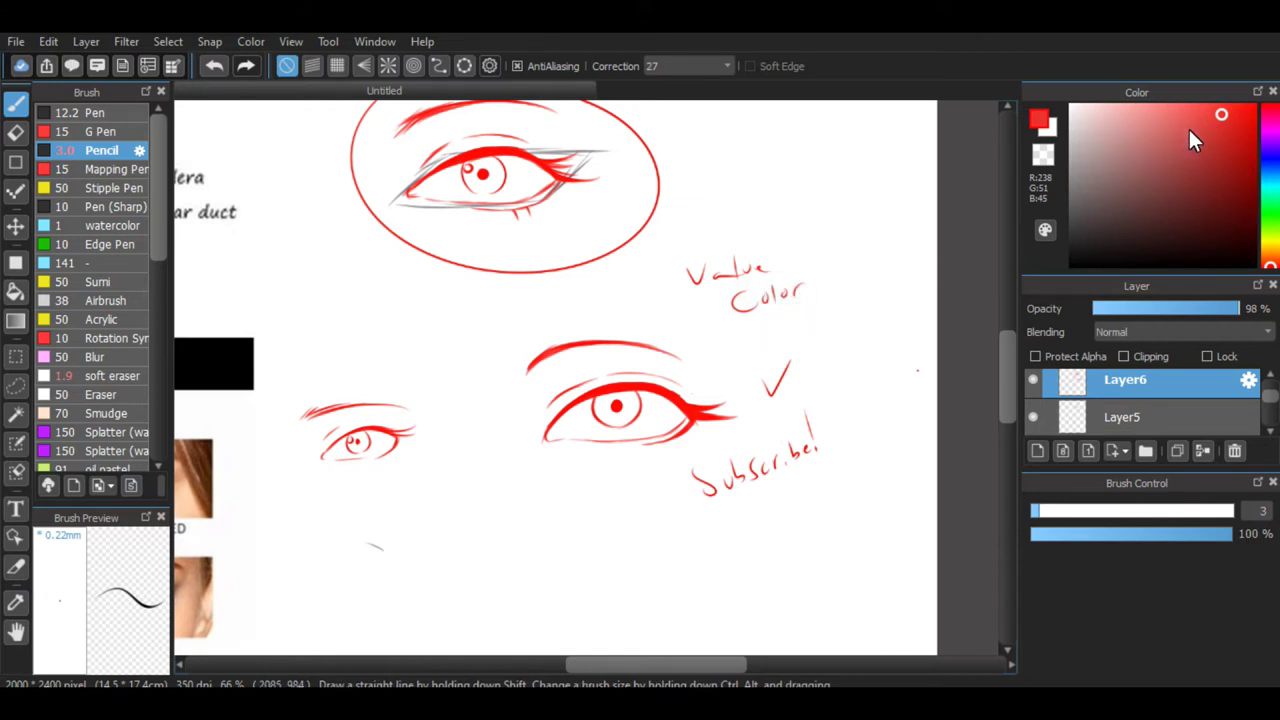
Add a muted red (145, 66, 64) plus sign after "Value" and set the brush colour to dark brown (85, 41, 40).
mouse_move(1212, 116)
mouse_down()
mouse_move(1160, 238)
mouse_move(1145, 172)
mouse_move(1173, 174)
mouse_up()
mouse_move(785, 264)
mouse_down()
mouse_move(795, 277)
mouse_move(808, 262)
mouse_up()
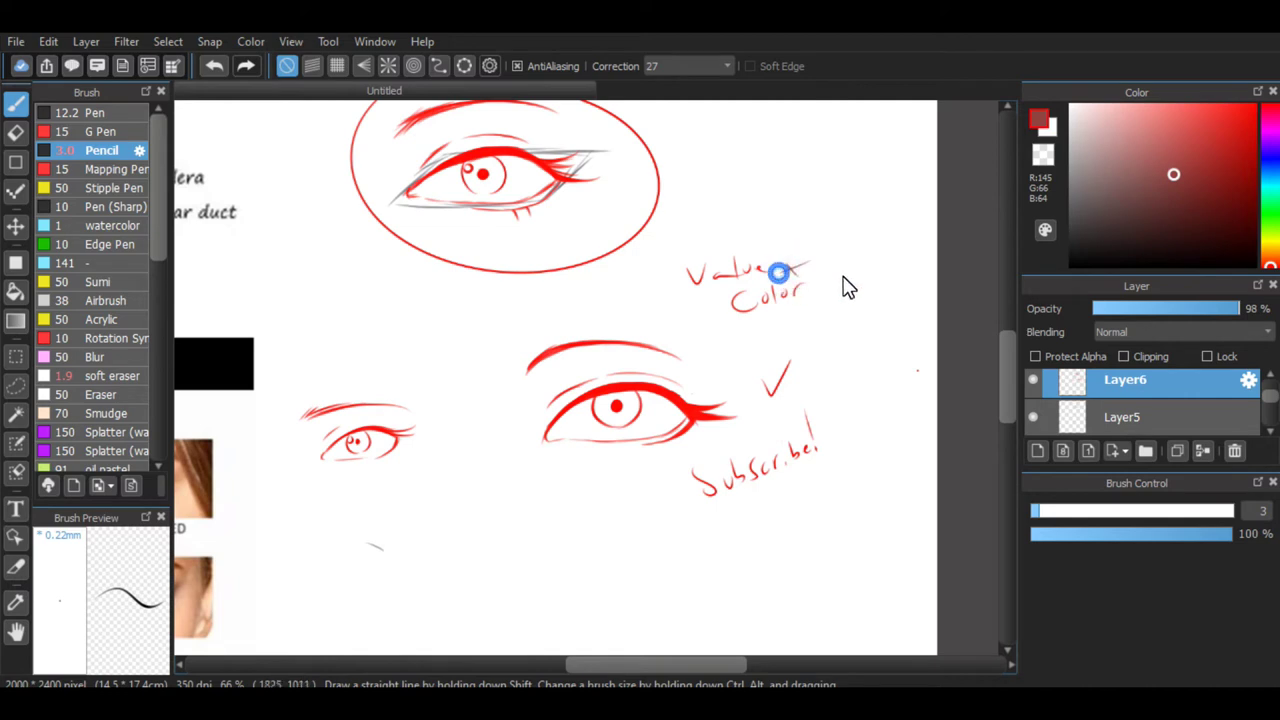
click(1090, 115)
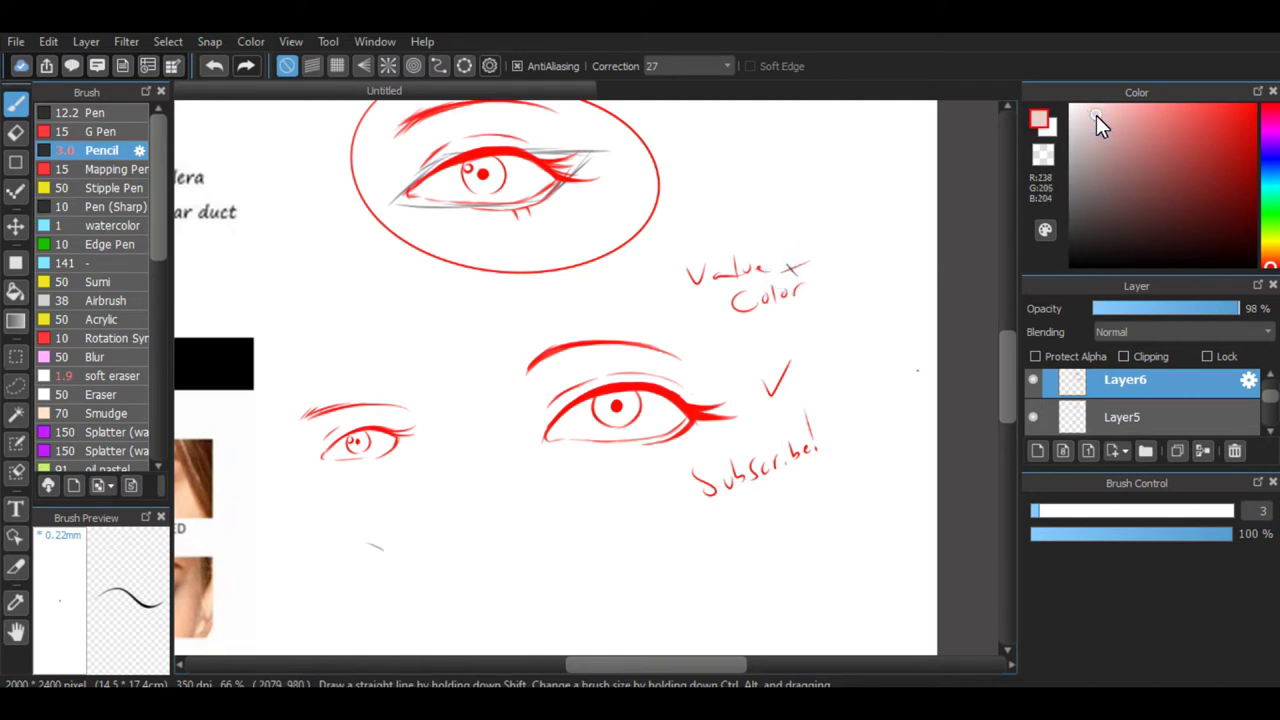
mouse_move(1097, 116)
mouse_down()
mouse_move(1139, 155)
mouse_move(1167, 213)
mouse_up()
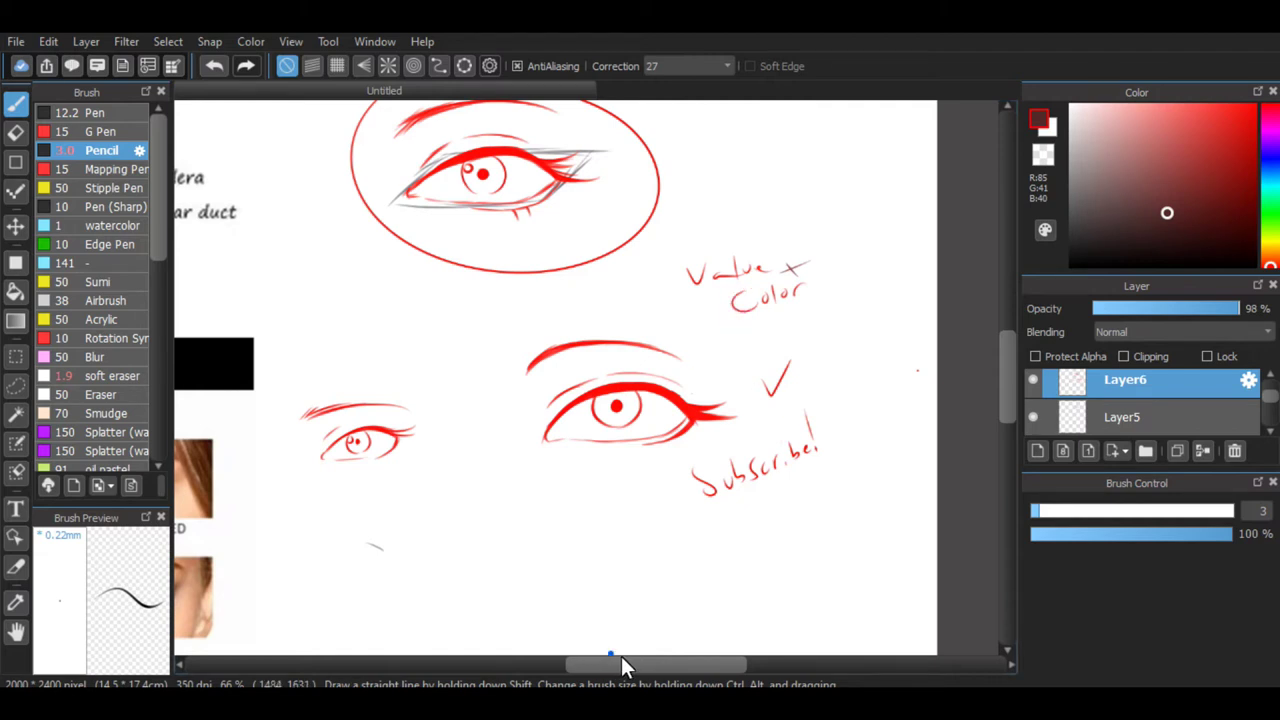
Add a new layer directly above Layer5, beneath the line art on Layer6.
drag(622, 665, 637, 667)
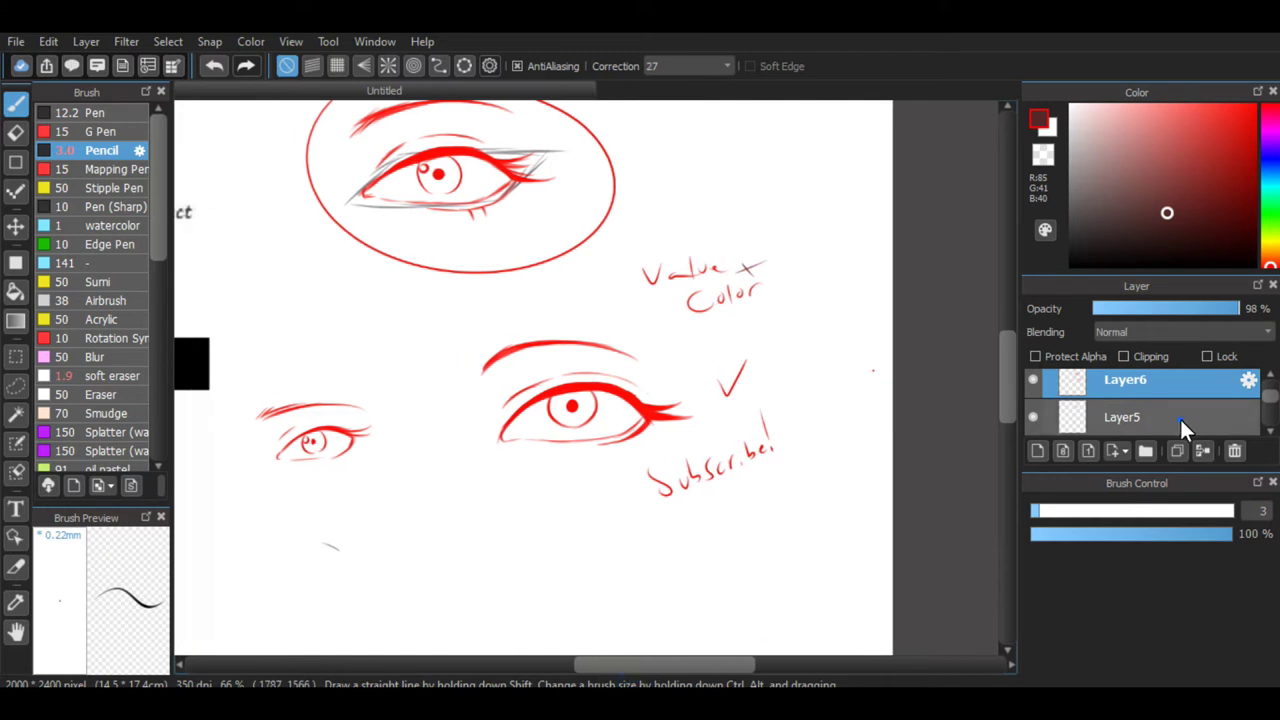
click(1180, 418)
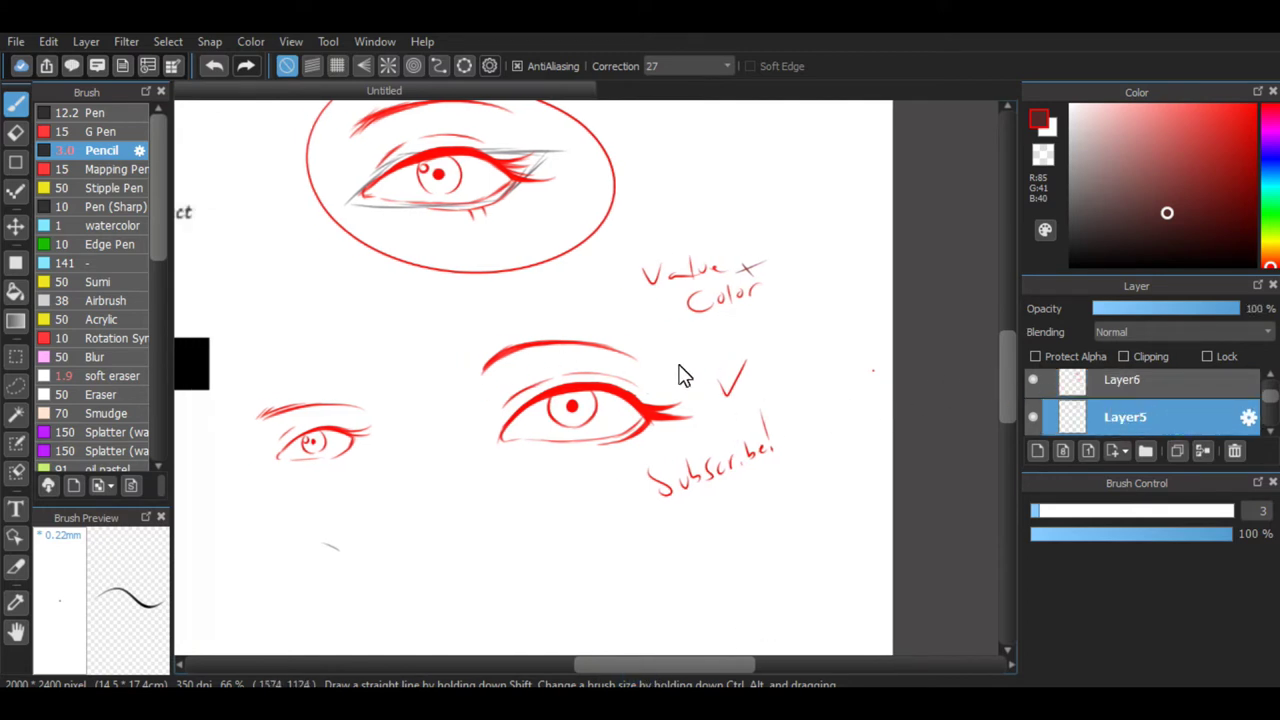
click(569, 457)
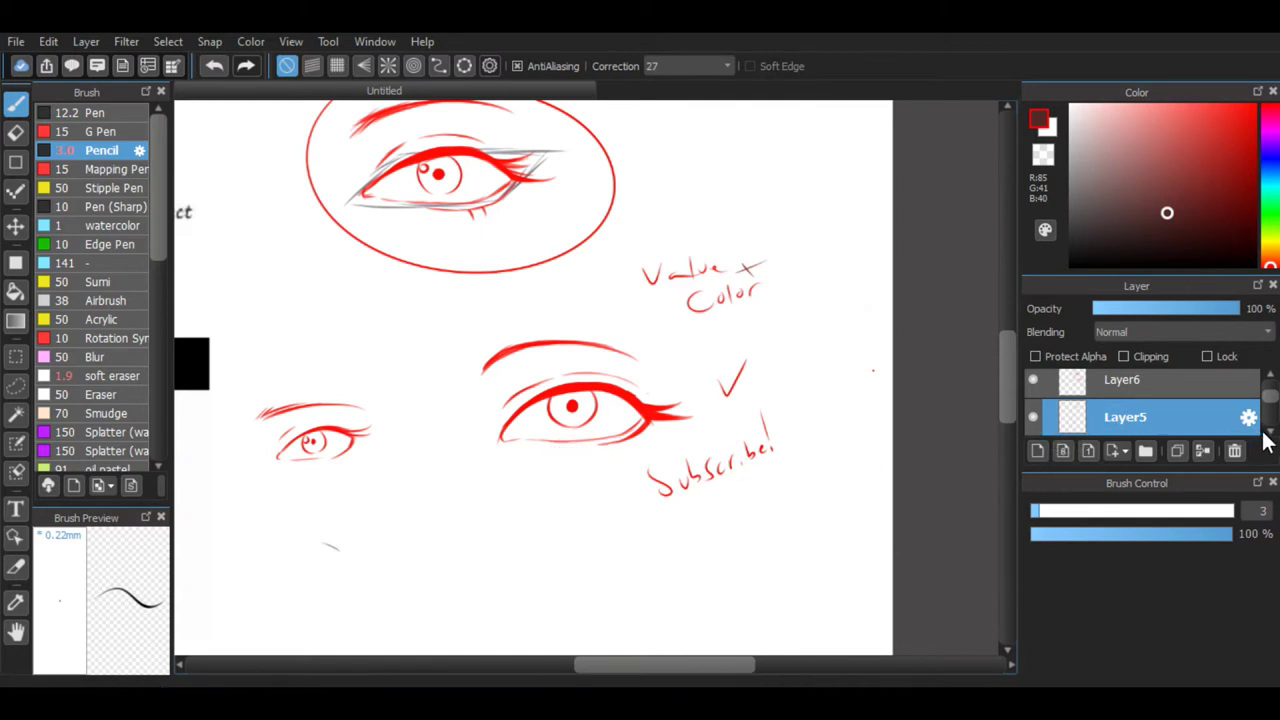
click(1038, 449)
Set up the watercolor brush at size 24 with a pinkish grey colour (186, 165, 164).
click(1090, 147)
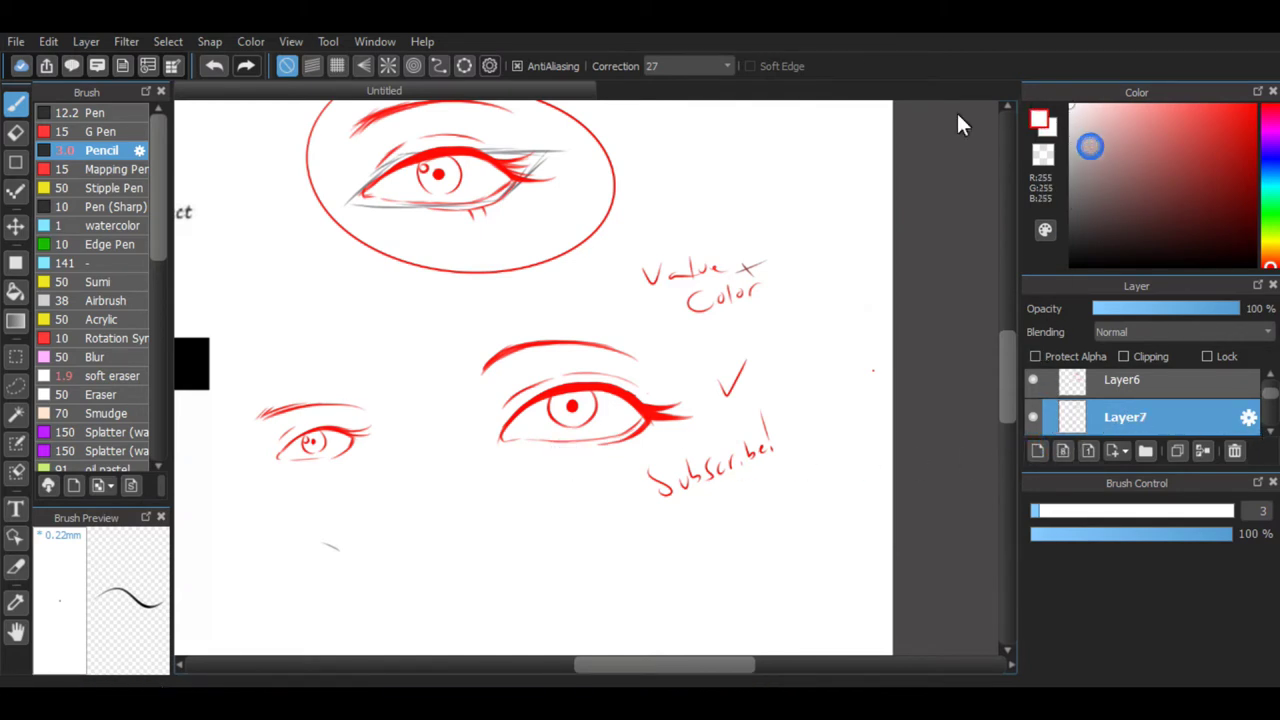
click(115, 225)
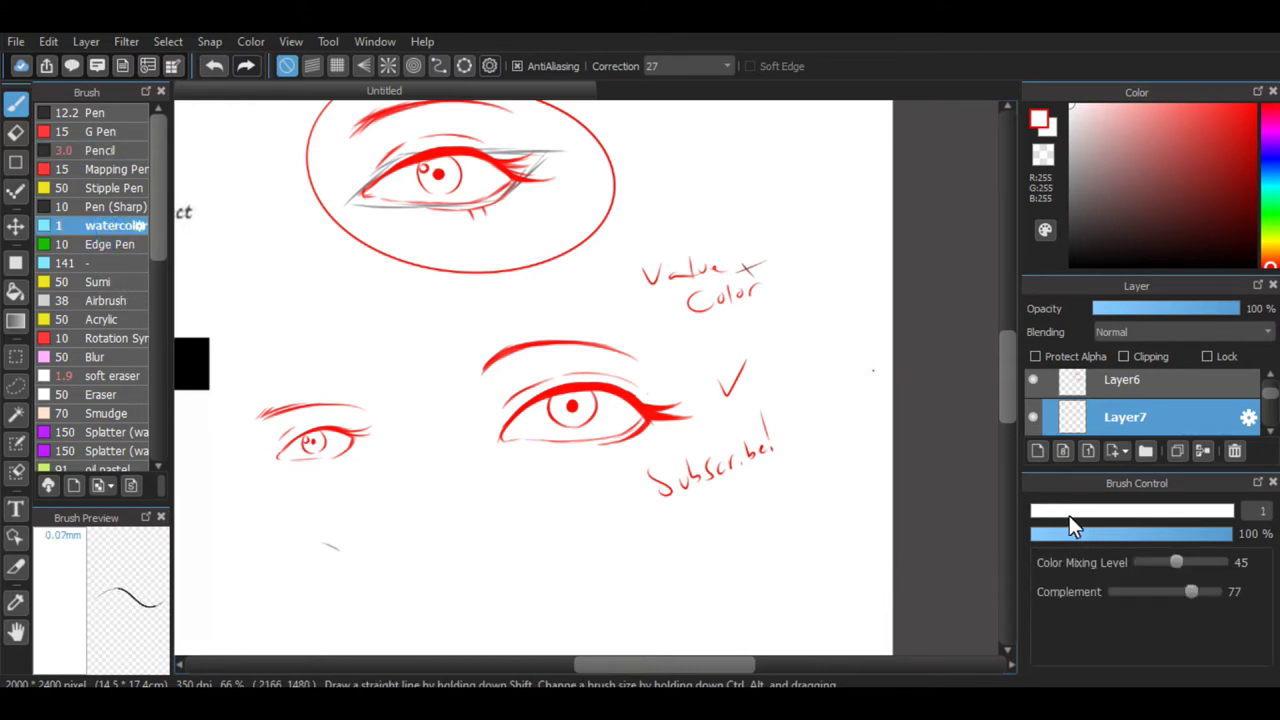
drag(1069, 514, 1125, 514)
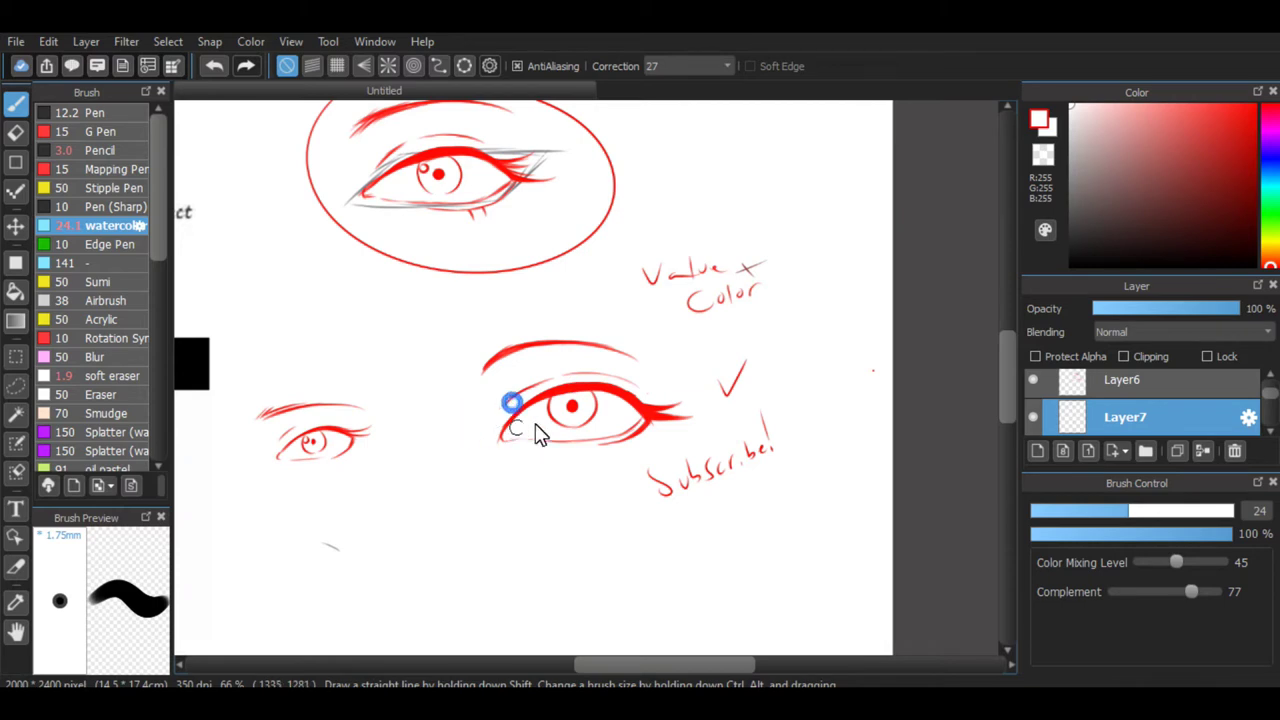
click(1090, 148)
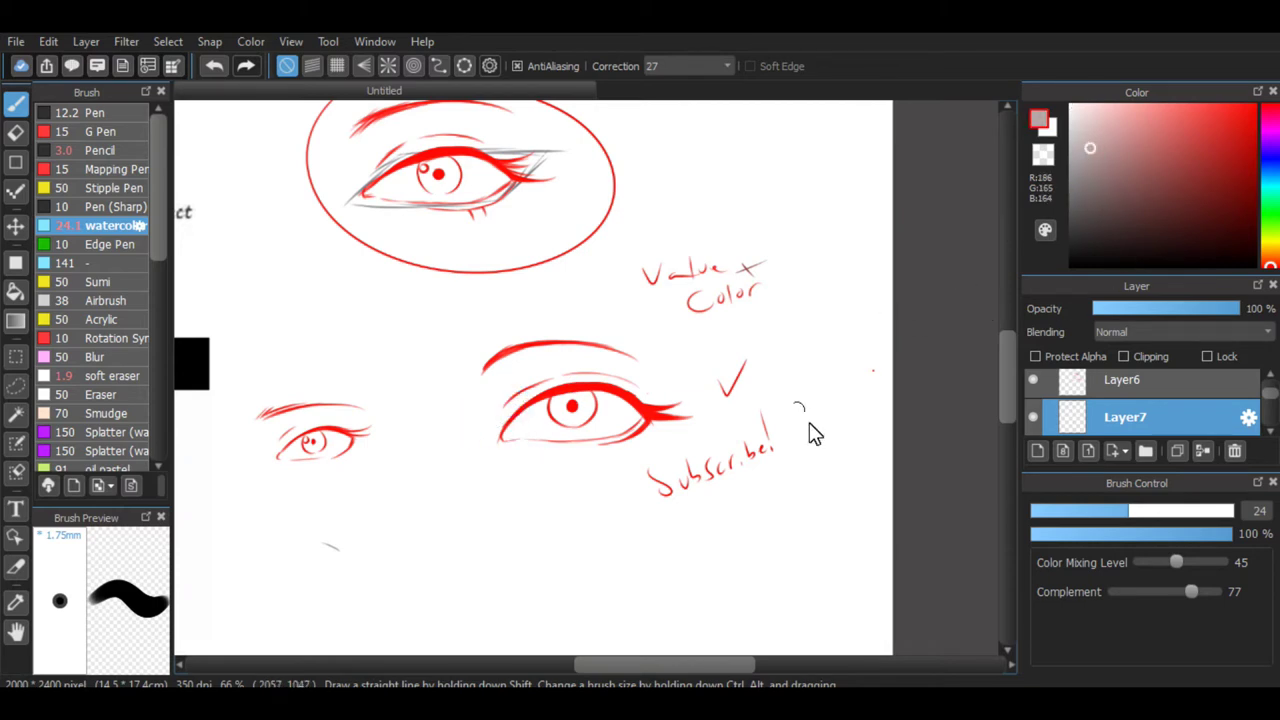
Try a diagonal watercolor stroke across the upper eyelid on Layer7.
click(1035, 416)
mouse_move(481, 437)
mouse_down()
mouse_move(549, 389)
mouse_move(547, 371)
mouse_move(492, 401)
mouse_move(600, 340)
mouse_up()
key(ctrl+z)
key(ctrl+plus)
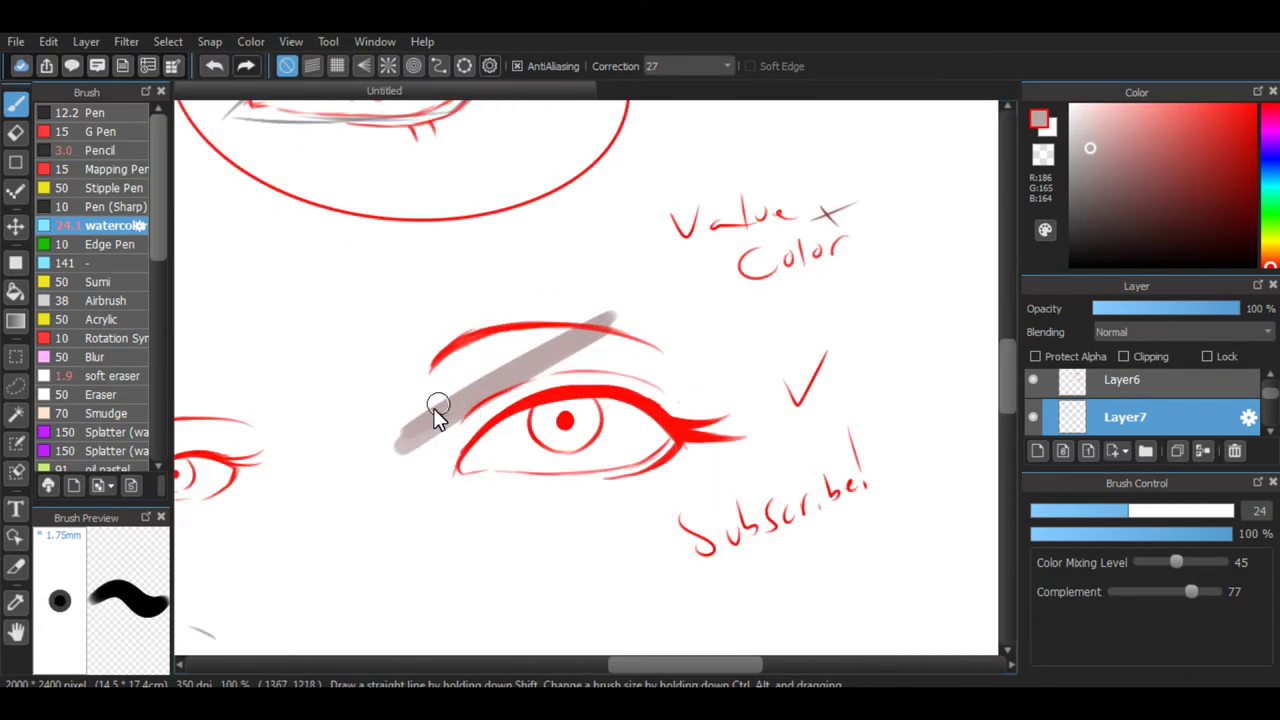
Try soft Airbrush shading around the eye's inner corner, and undo all the test strokes.
click(114, 305)
mouse_move(409, 486)
mouse_down()
mouse_move(527, 450)
mouse_move(408, 523)
mouse_move(457, 509)
mouse_up()
key(ctrl+minus)
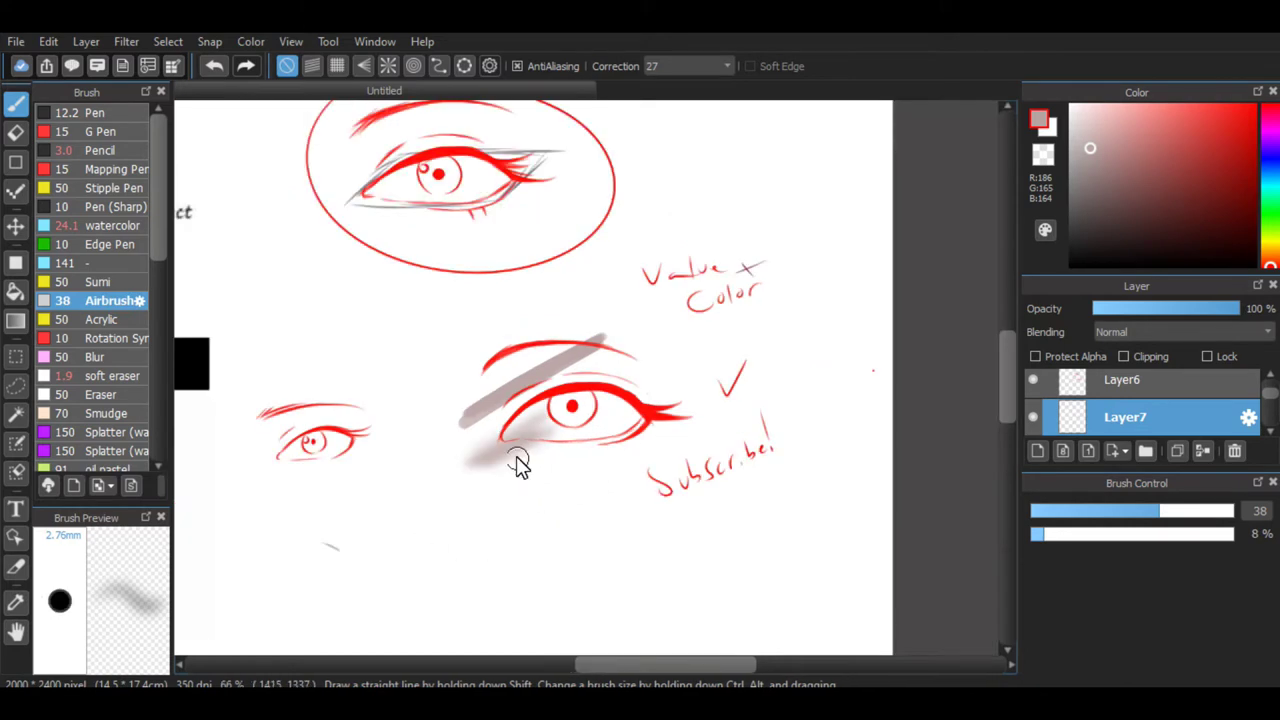
key(ctrl+z)
key(ctrl+plus)
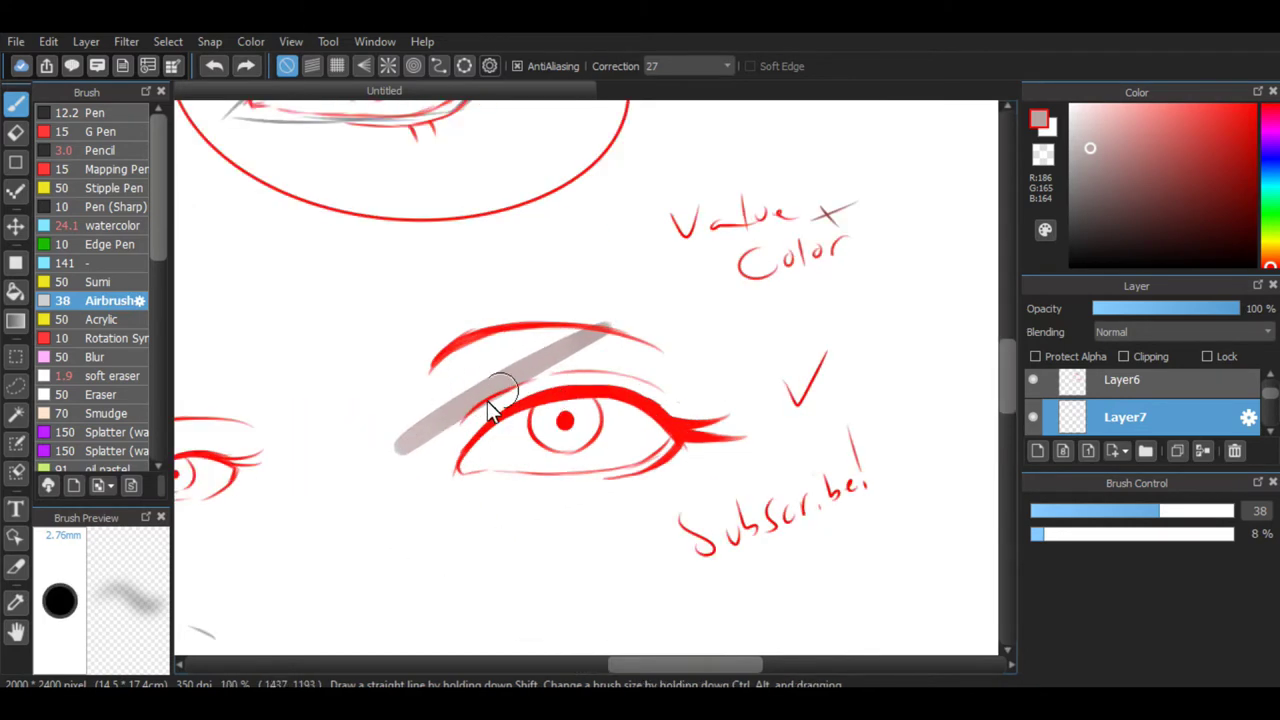
key(ctrl+minus)
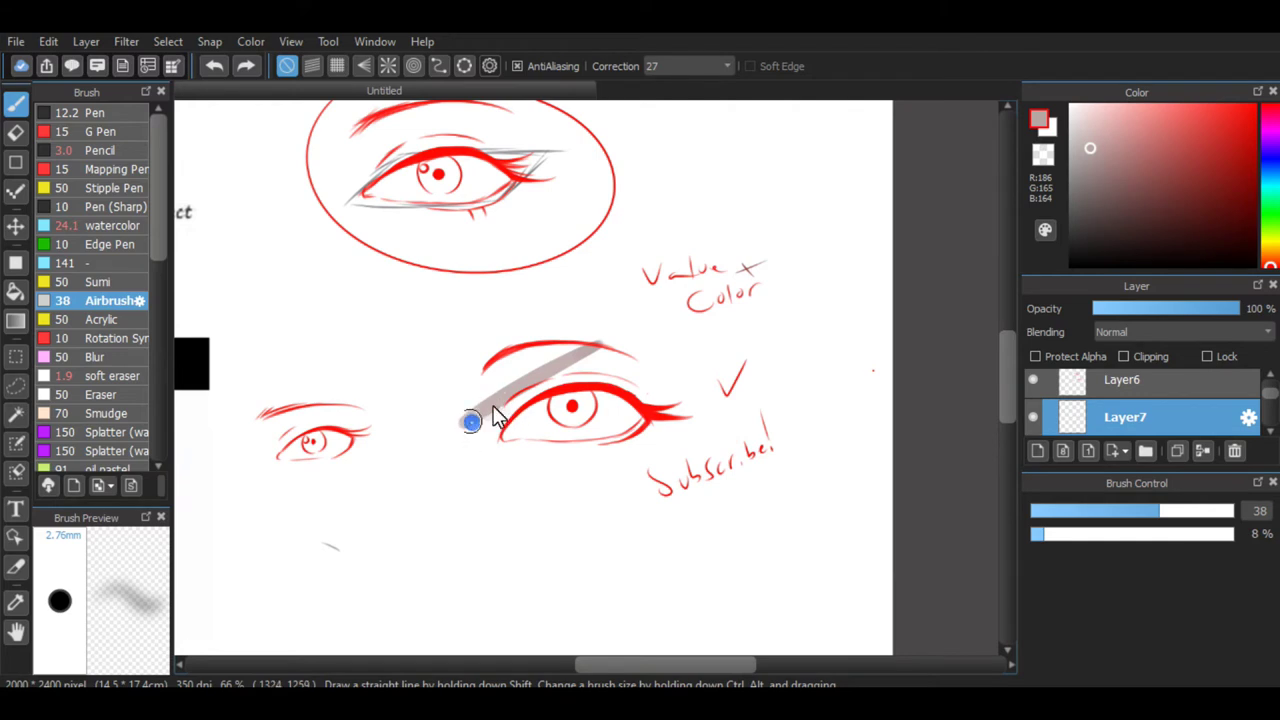
drag(494, 408, 460, 427)
key(ctrl+z)
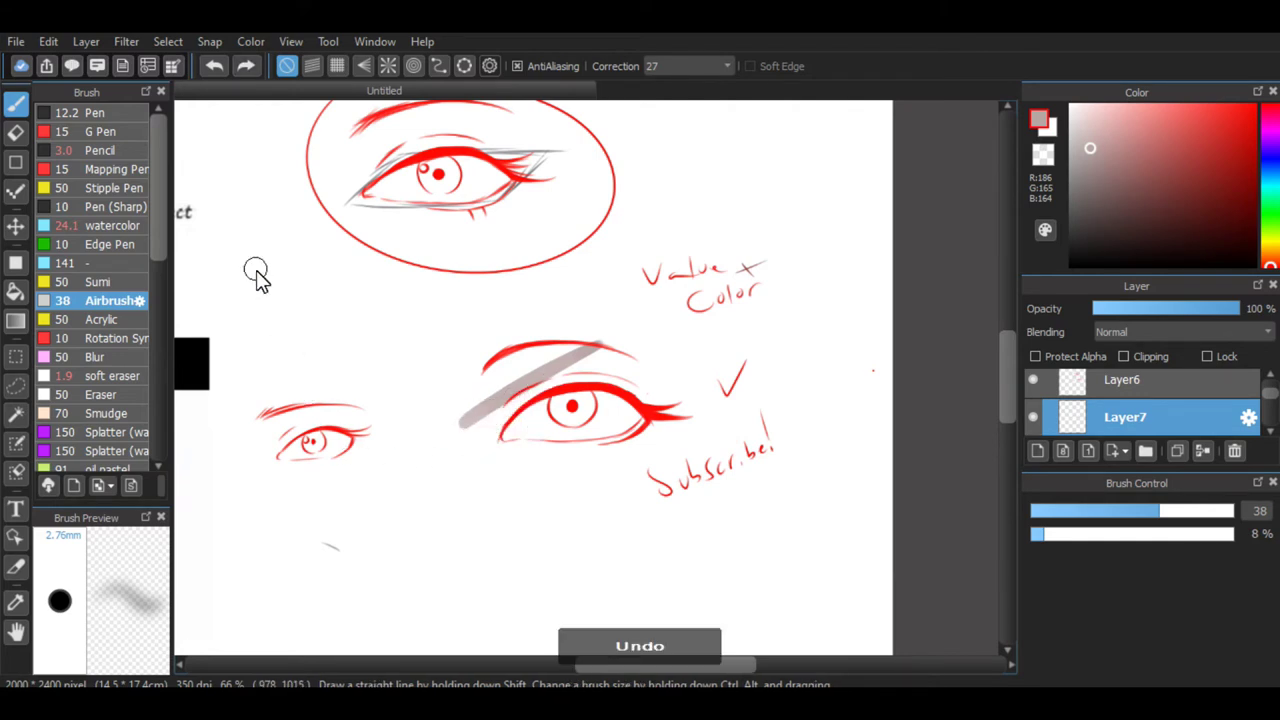
key(ctrl+z)
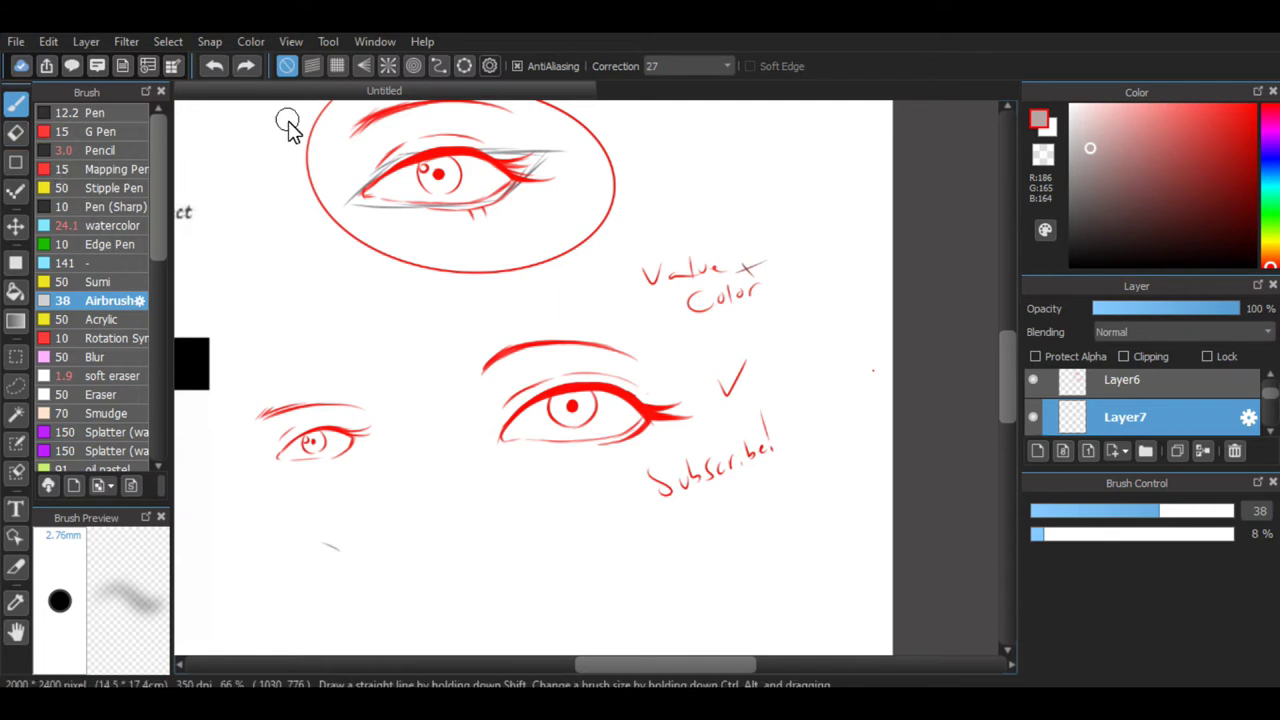
Block in a flat base tone over the whole eye and lid area with the watercolor brush at size 48 in grey (184, 172, 171).
click(1087, 144)
click(1081, 149)
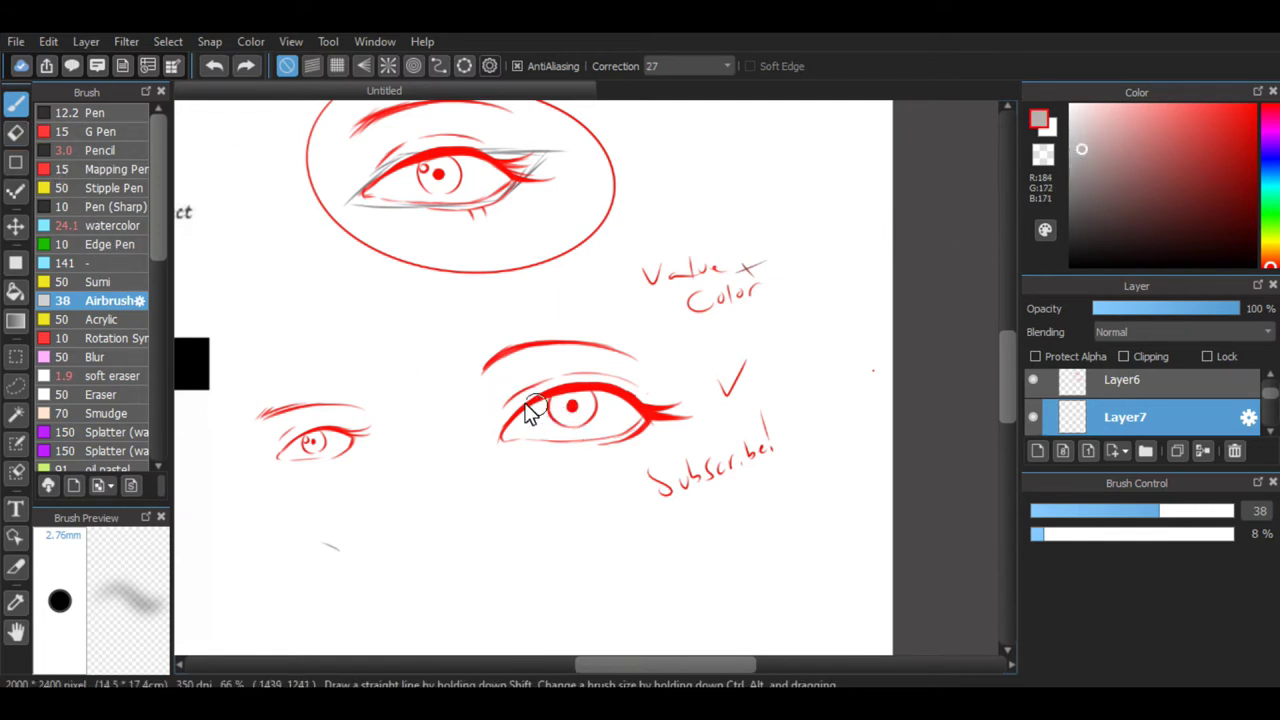
click(107, 226)
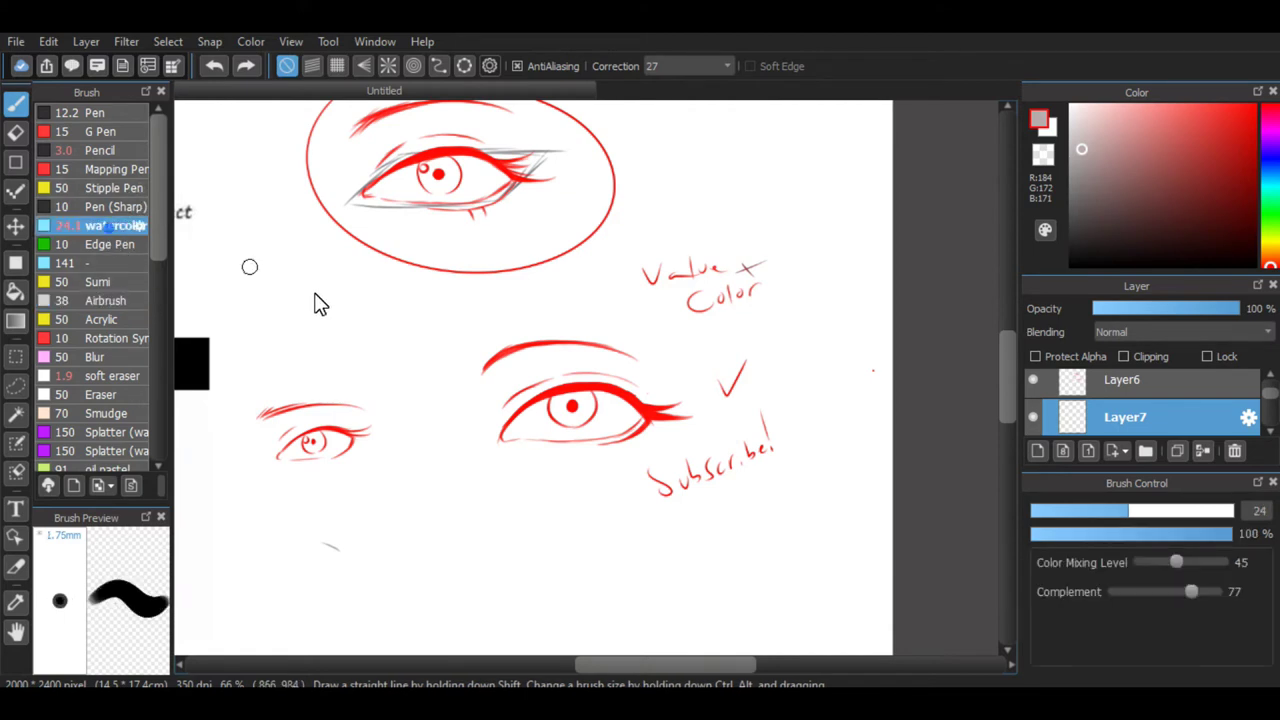
mouse_move(503, 412)
mouse_down()
mouse_move(558, 387)
mouse_move(500, 402)
mouse_up()
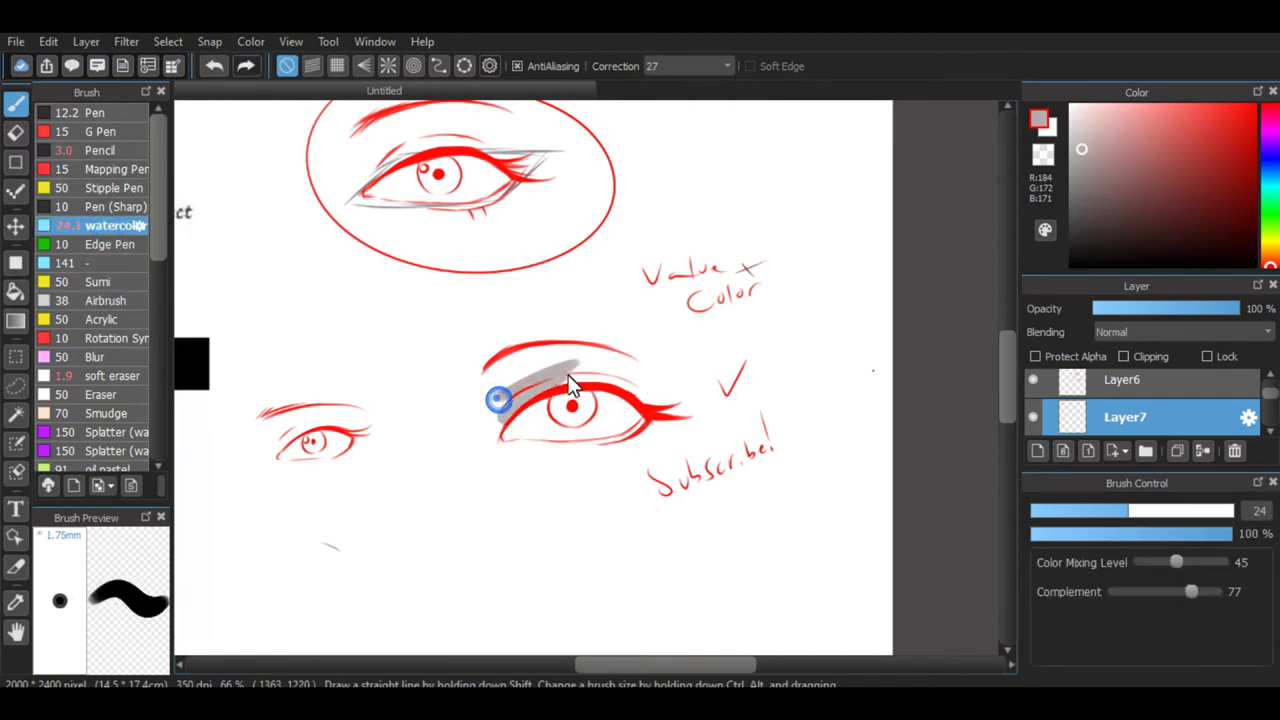
drag(1130, 511, 1182, 511)
mouse_move(531, 388)
mouse_down()
mouse_move(467, 436)
mouse_move(540, 414)
mouse_move(638, 423)
mouse_move(519, 454)
mouse_move(655, 421)
mouse_move(542, 417)
mouse_move(622, 371)
mouse_move(534, 398)
mouse_move(557, 386)
mouse_move(672, 400)
mouse_move(616, 415)
mouse_move(617, 438)
mouse_move(660, 427)
mouse_move(600, 401)
mouse_move(621, 370)
mouse_move(525, 390)
mouse_move(511, 380)
mouse_move(573, 348)
mouse_move(471, 380)
mouse_move(528, 359)
mouse_move(630, 358)
mouse_move(675, 388)
mouse_up()
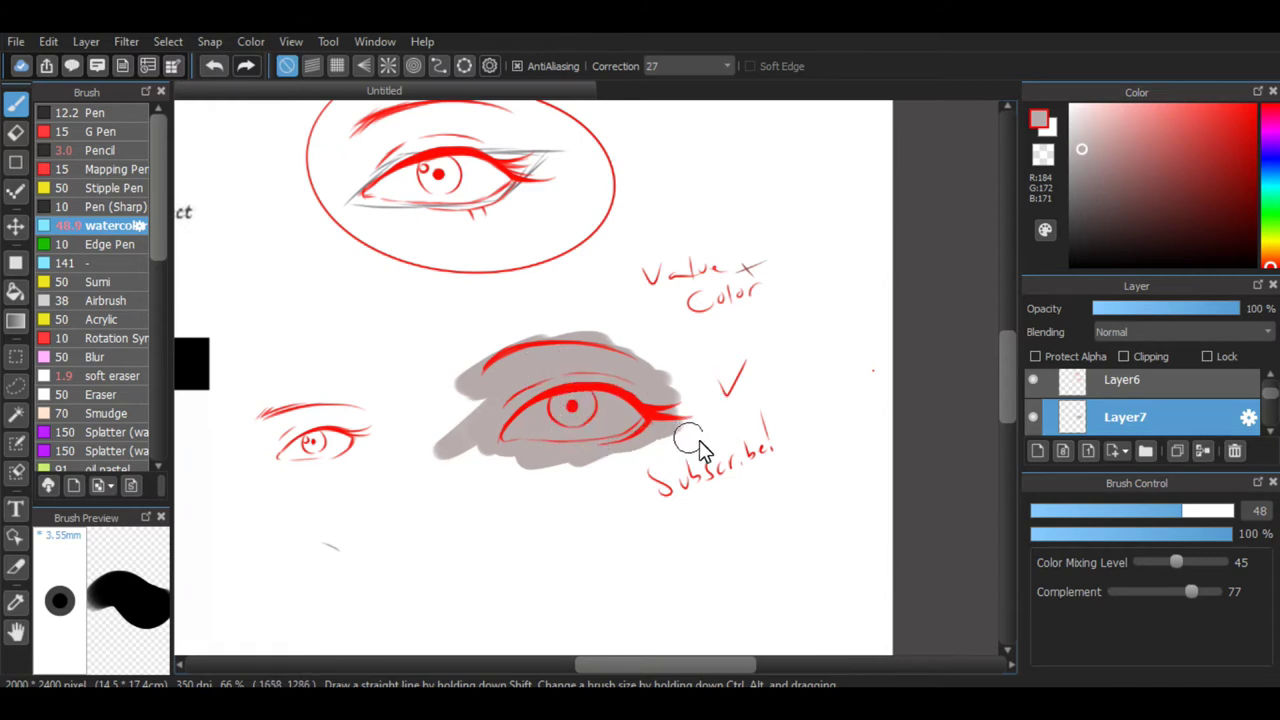
Fill out the base tone's upper edge and start the upper lid crease shadow in grey (124, 121, 121) at size 15.
mouse_move(605, 341)
mouse_down()
mouse_move(463, 378)
mouse_move(605, 366)
mouse_up()
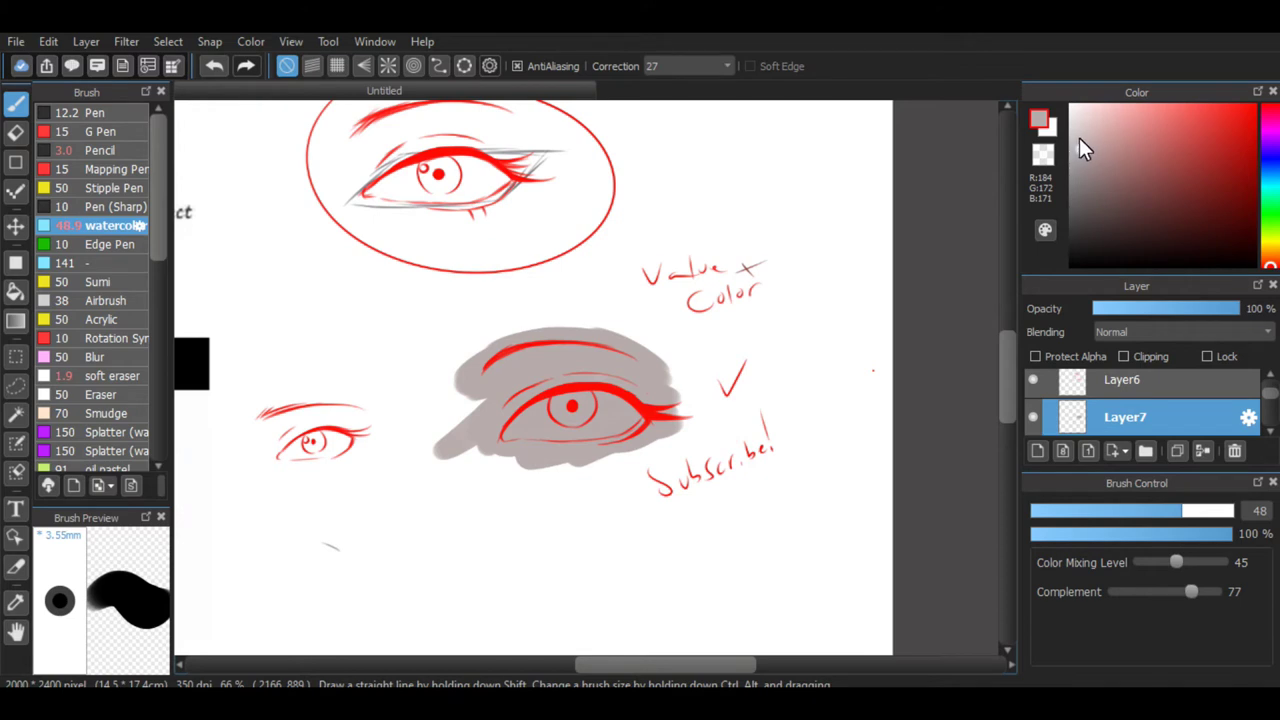
drag(1083, 152, 1095, 174)
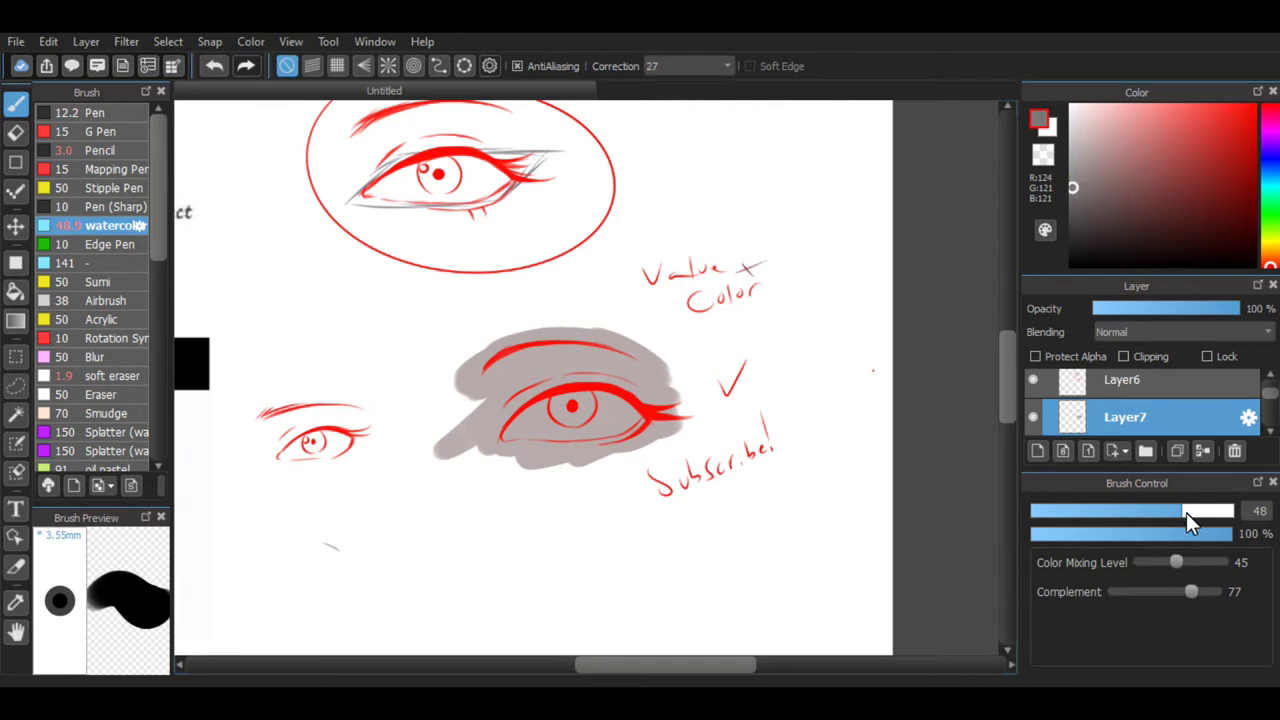
drag(1186, 512, 1093, 510)
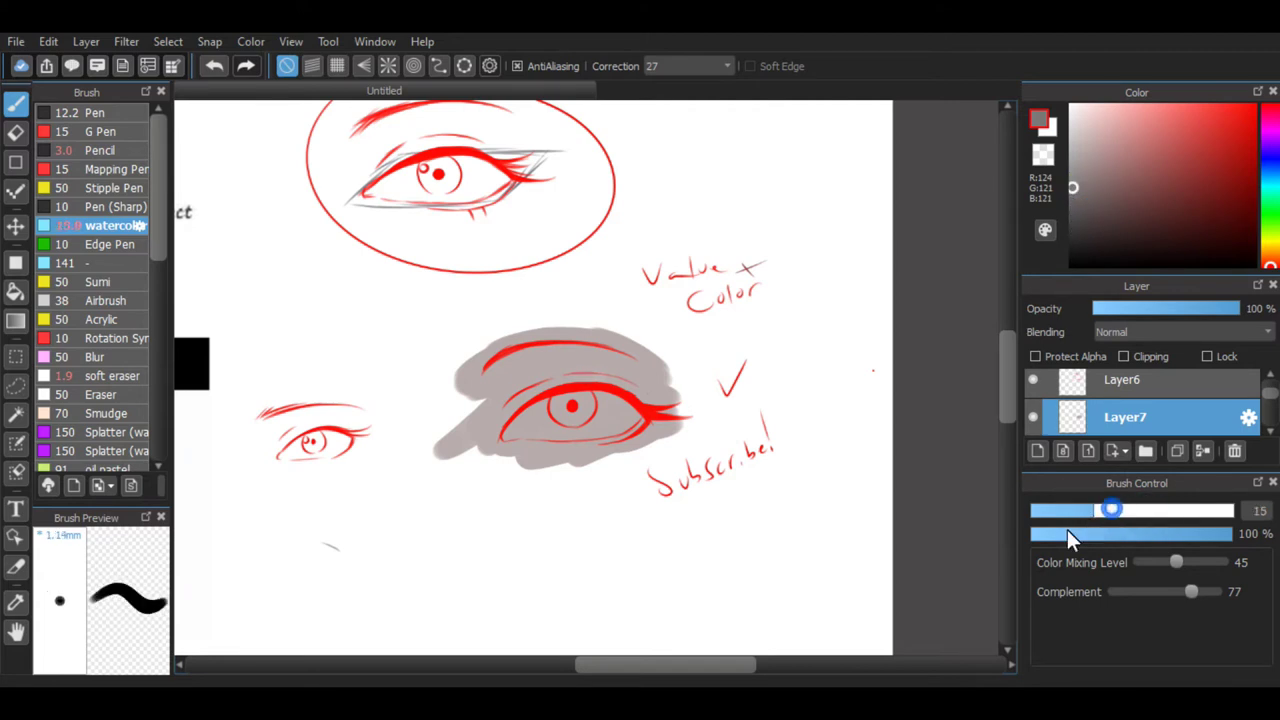
drag(700, 667, 680, 667)
scroll(647, 442, up, 2)
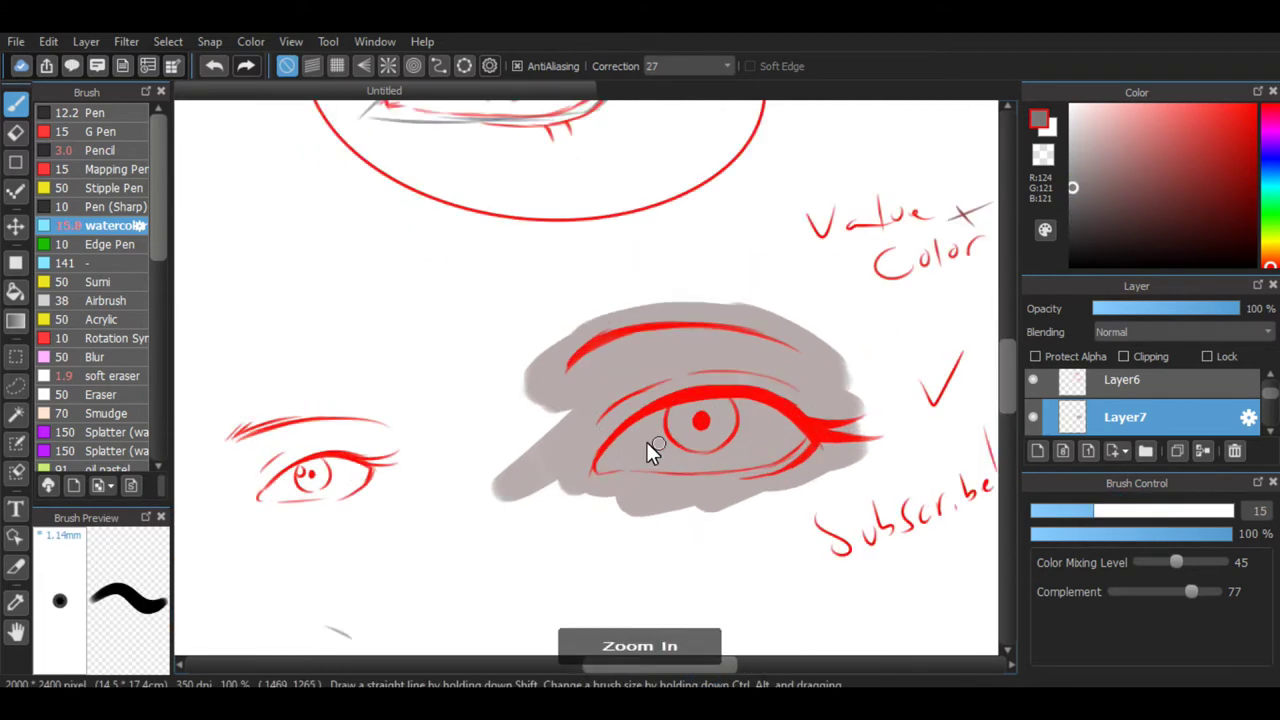
mouse_move(589, 446)
mouse_down()
mouse_move(655, 390)
mouse_move(596, 444)
mouse_move(633, 407)
mouse_move(625, 414)
mouse_move(691, 388)
mouse_move(612, 401)
mouse_up()
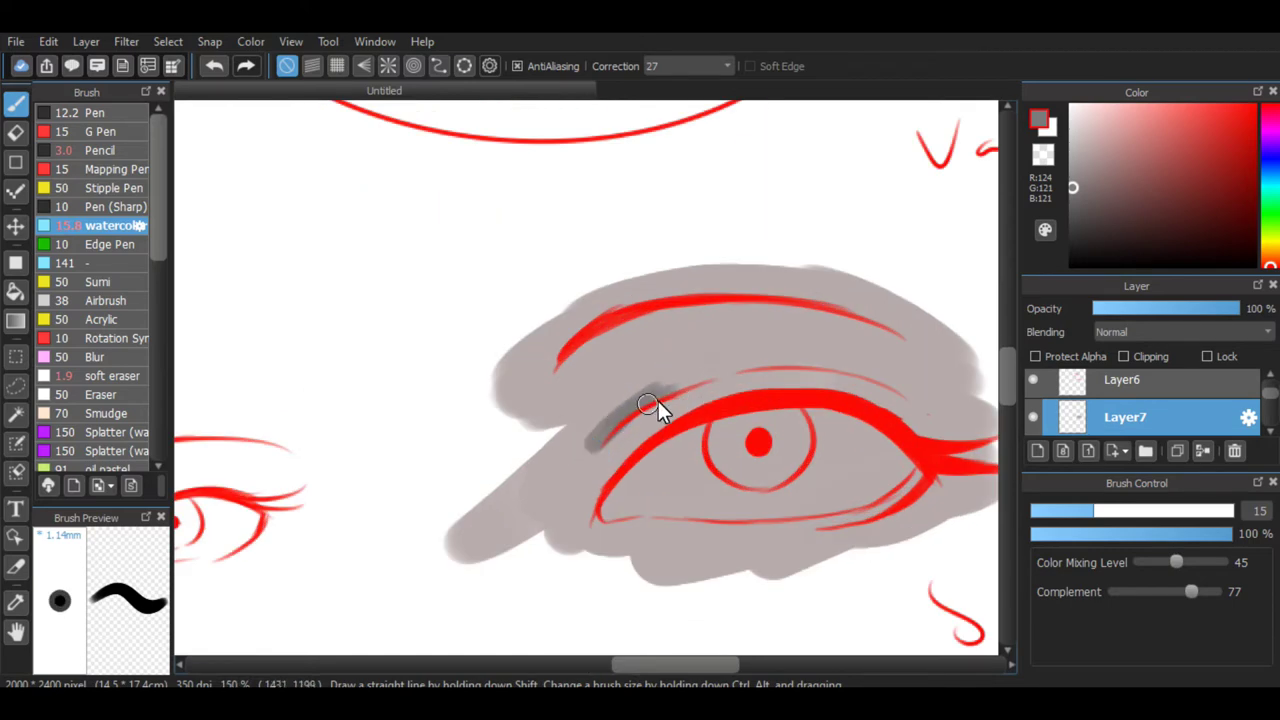
Mark the shadow areas above the upper lid and below the eye on the reference photo with grey strokes.
scroll(650, 410, down, 4)
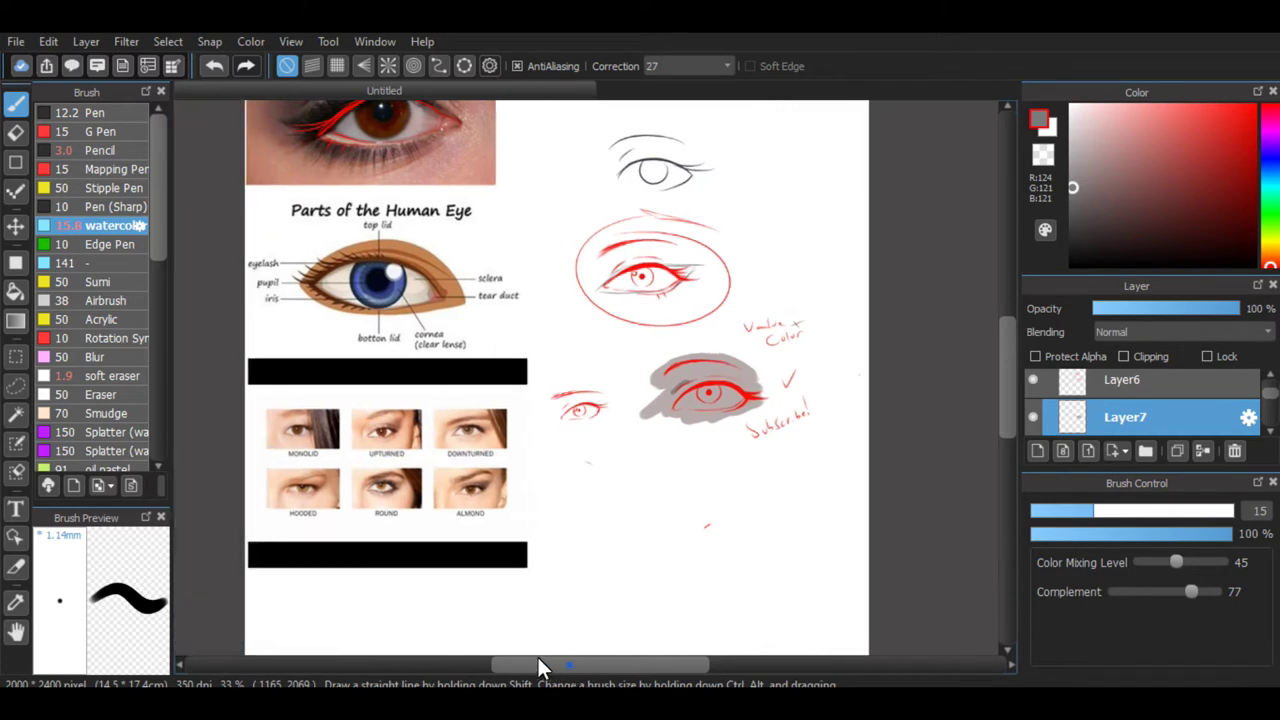
drag(1002, 406, 1003, 371)
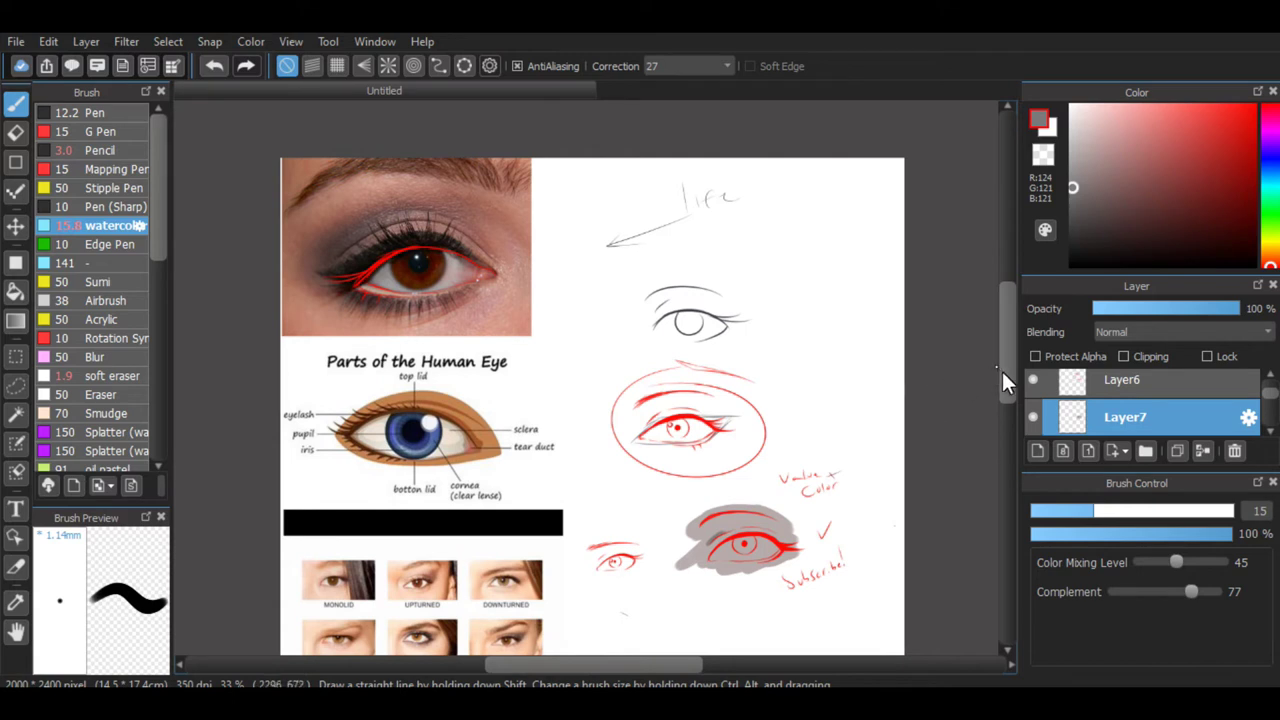
scroll(1002, 371, down, 1)
drag(352, 211, 450, 185)
mouse_move(495, 251)
mouse_down()
mouse_move(397, 329)
mouse_move(467, 330)
mouse_up()
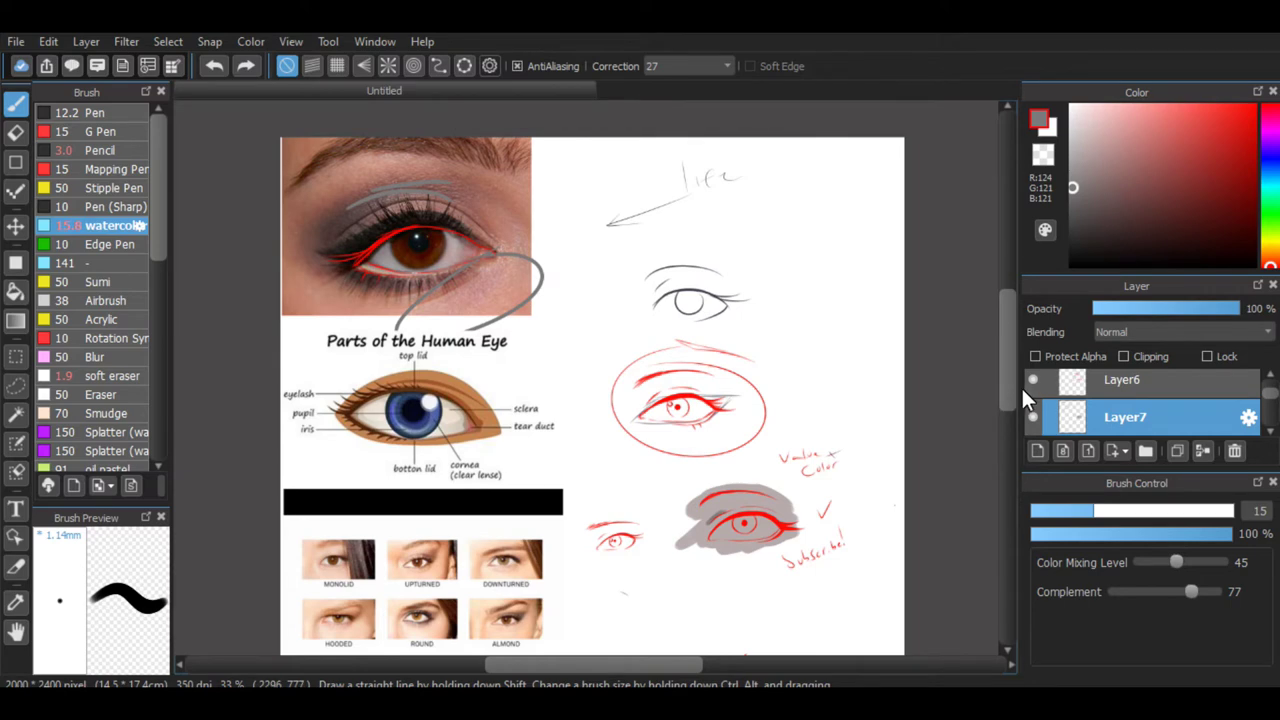
Extend the dark grey crease shadow along the whole upper lid of the shaded eye, out to the outer corner.
drag(1010, 390, 1011, 398)
scroll(1010, 395, down, 5)
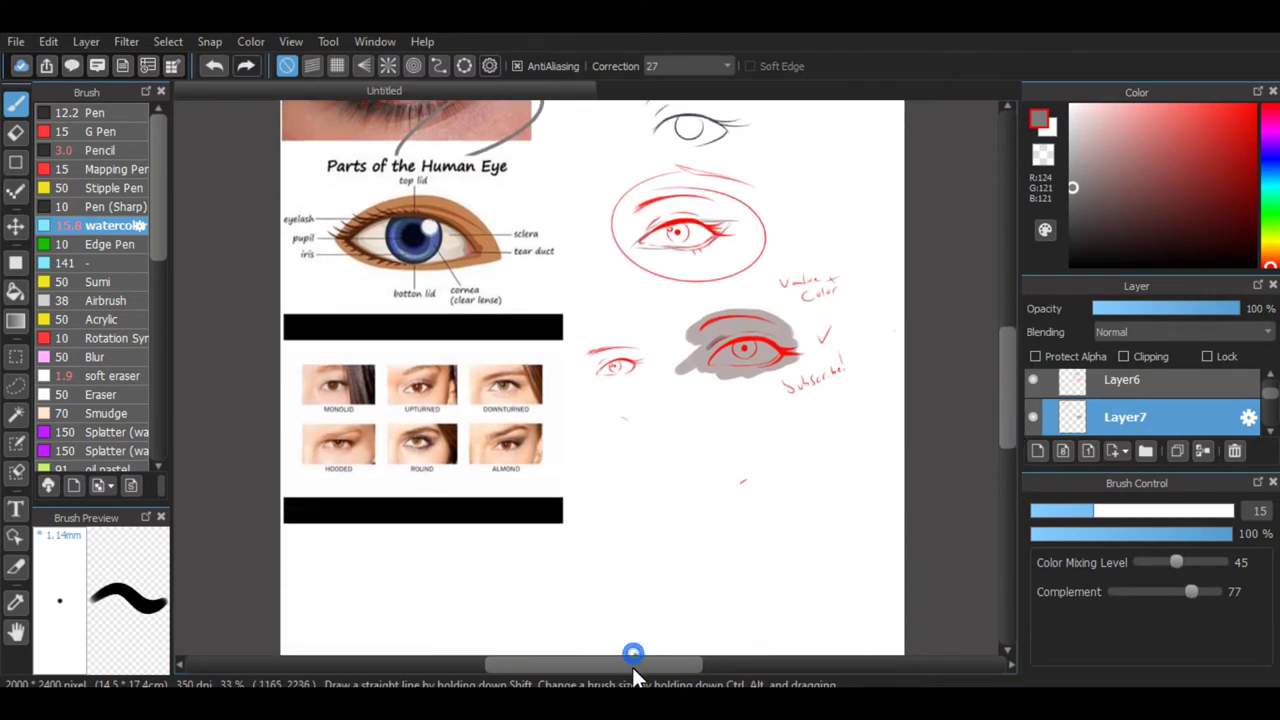
drag(634, 665, 665, 665)
scroll(751, 443, up, 3)
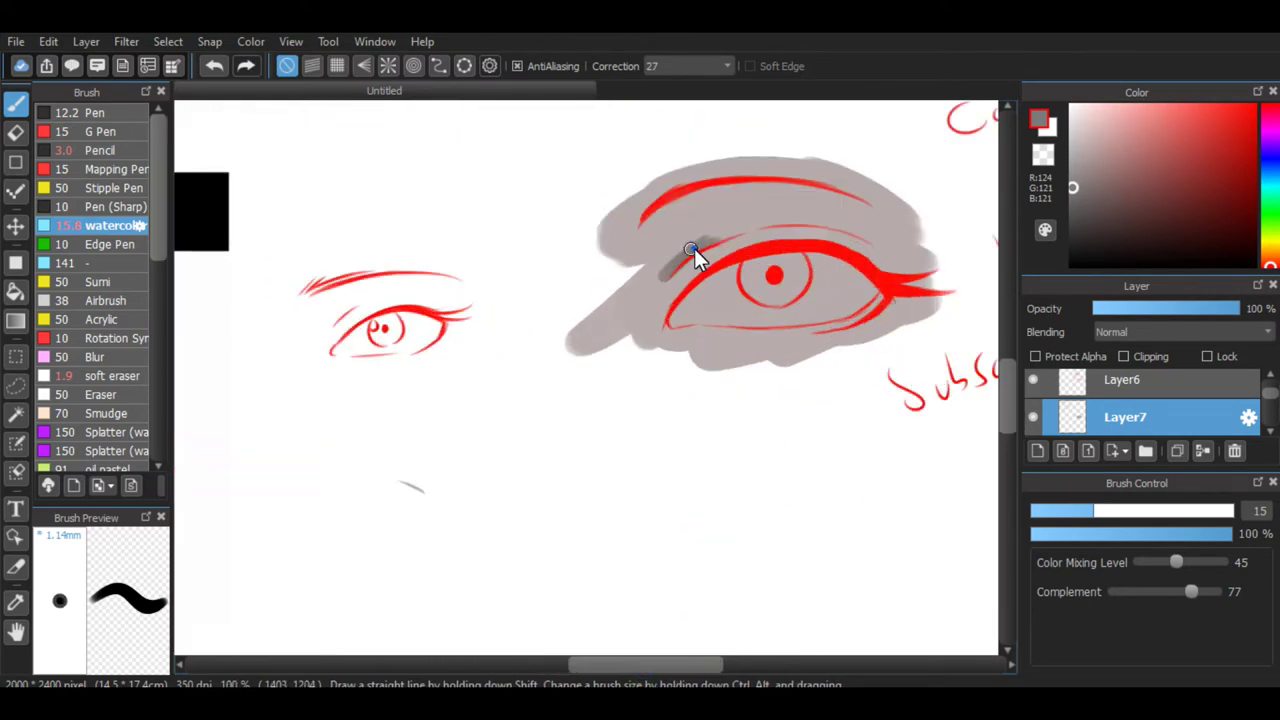
mouse_move(693, 251)
mouse_down()
mouse_move(730, 231)
mouse_move(819, 222)
mouse_move(791, 224)
mouse_move(878, 250)
mouse_up()
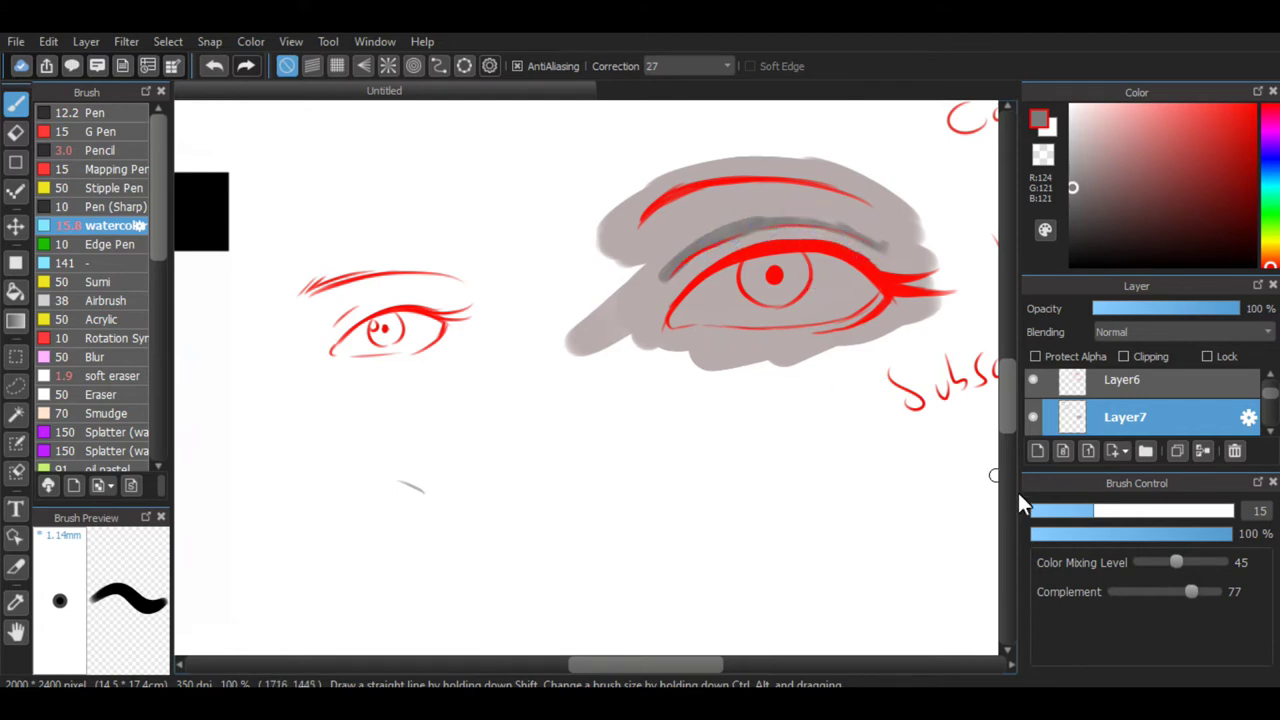
Shade beneath the lower lid toward the outer corner with the watercolor brush at size 23.
click(1112, 511)
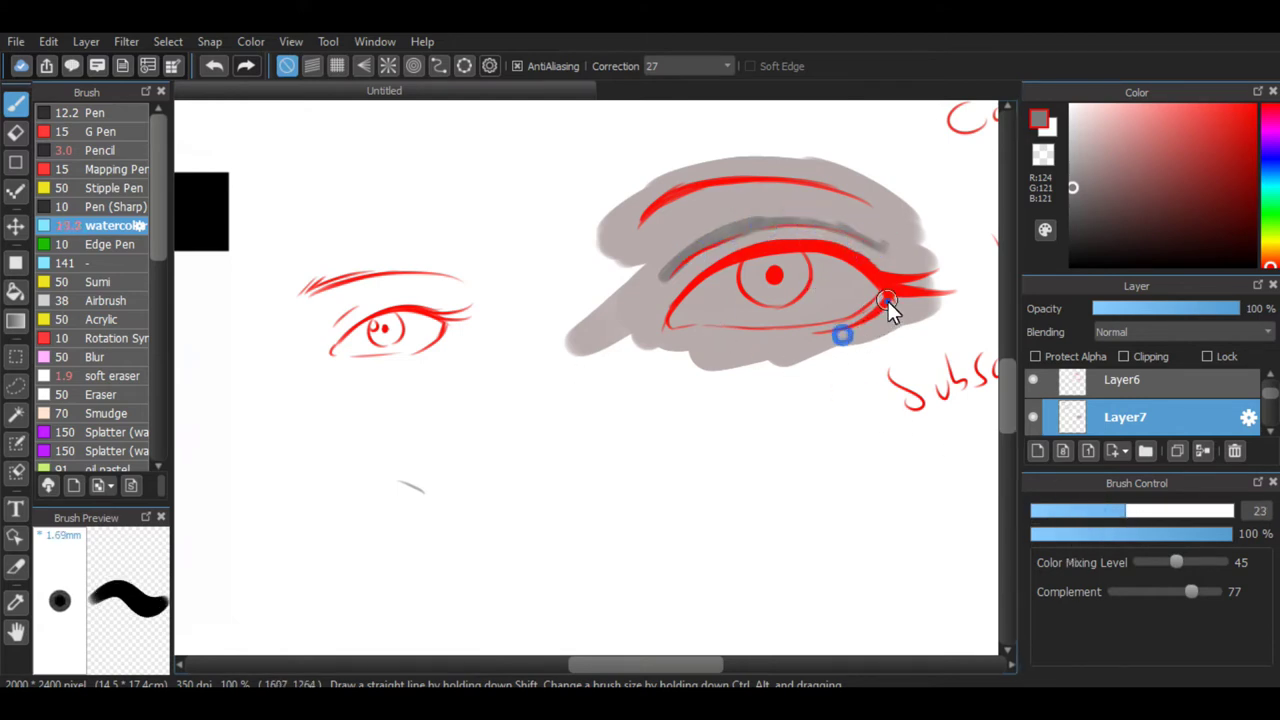
mouse_move(690, 338)
mouse_down()
mouse_move(744, 341)
mouse_move(681, 338)
mouse_move(830, 341)
mouse_move(787, 337)
mouse_move(857, 326)
mouse_up()
key(ctrl+z)
Examine the shaded eye from farther out, comparing the normal and horizontally flipped canvas views.
key(ctrl+minus)
key(ctrl+minus)
drag(683, 666, 694, 666)
key(ctrl+plus)
key(ctrl+minus)
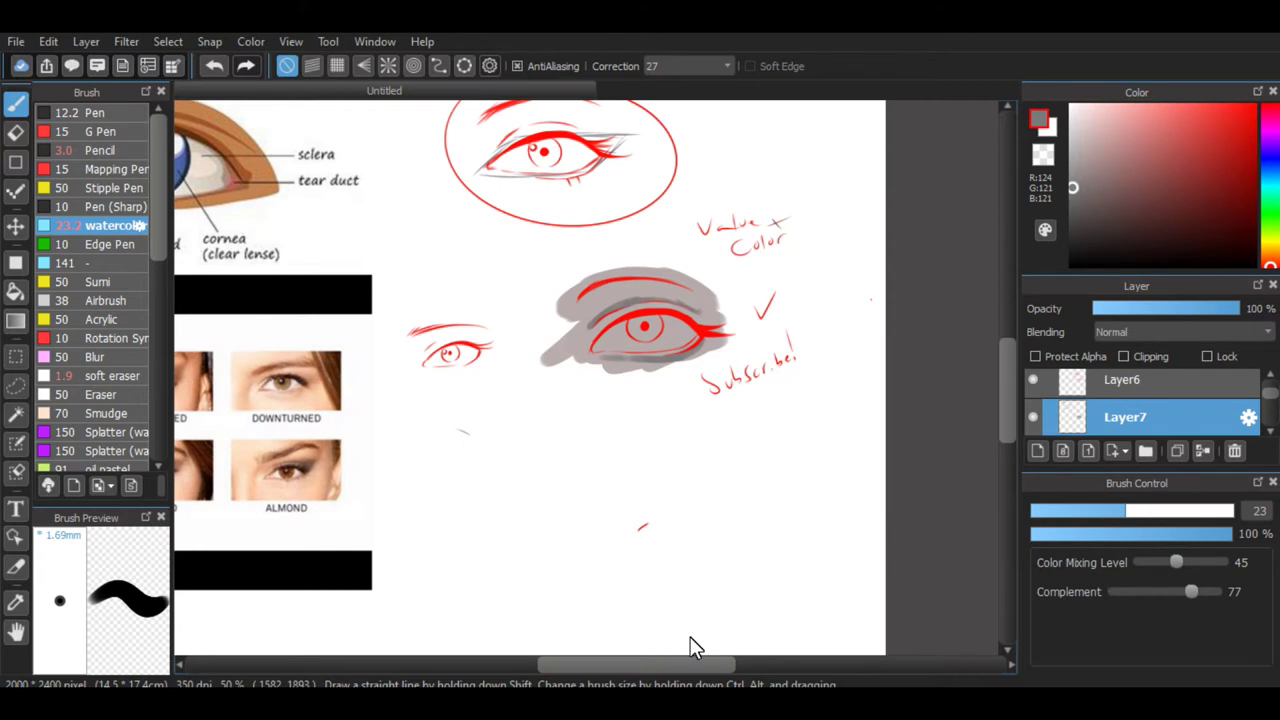
key(h)
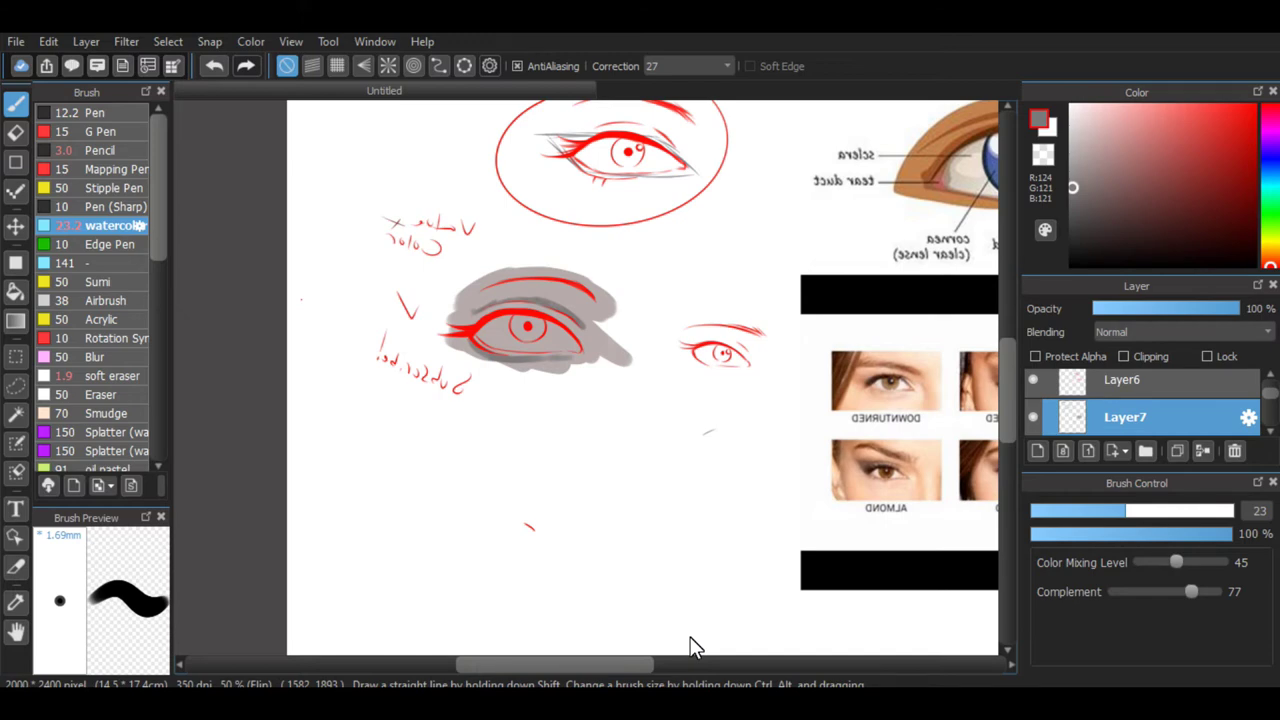
key(h)
key(h)
key(h)
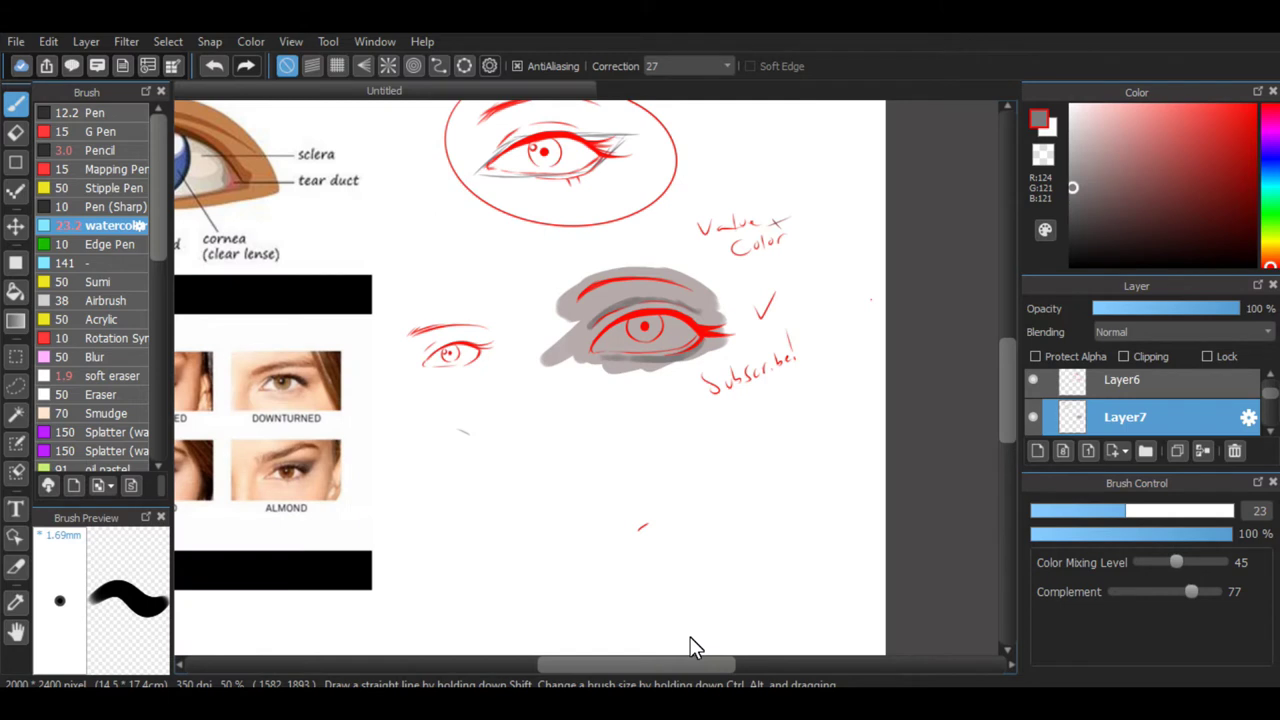
Extend the grey shadow under the lower lid toward the eye's inner corner.
drag(668, 665, 686, 665)
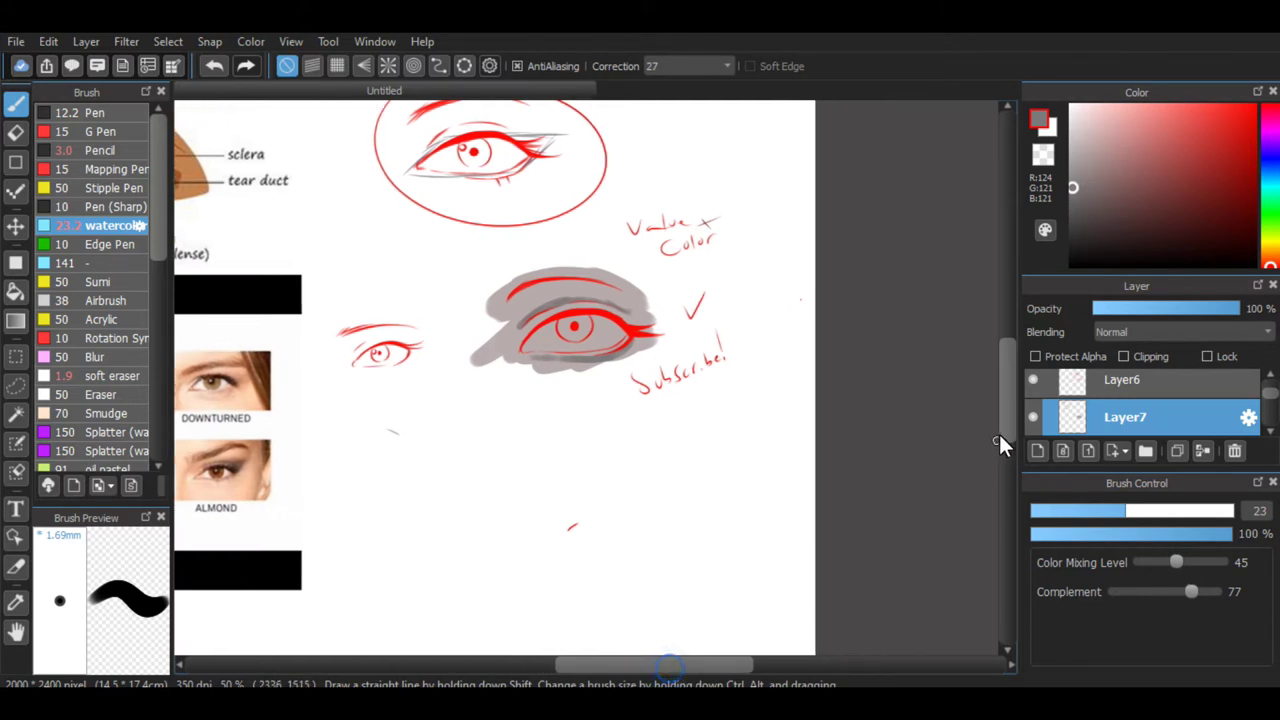
drag(1008, 414, 1009, 408)
key(ctrl+Up)
key(ctrl+Up)
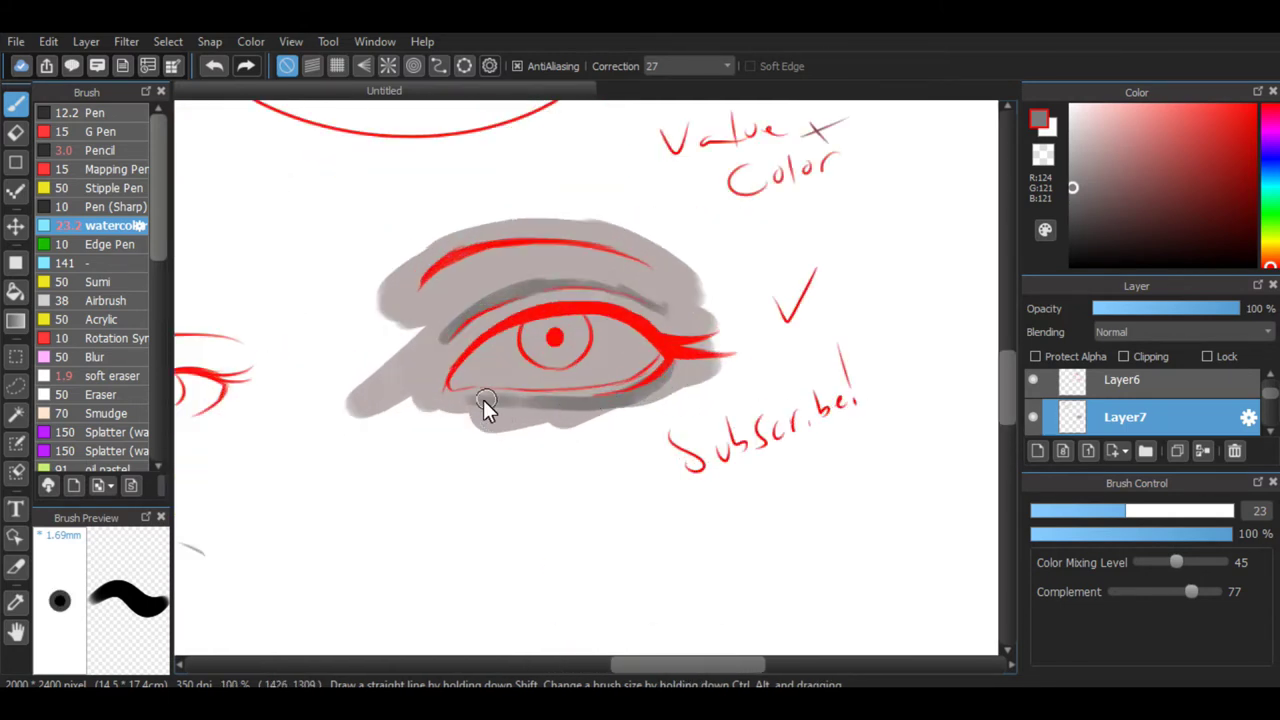
drag(466, 396, 574, 397)
key(ctrl+z)
mouse_move(456, 404)
mouse_down()
mouse_move(553, 410)
mouse_move(500, 401)
mouse_up()
Widen and darken the shadow beneath the lower lid with the watercolor brush at size 30.
click(1110, 512)
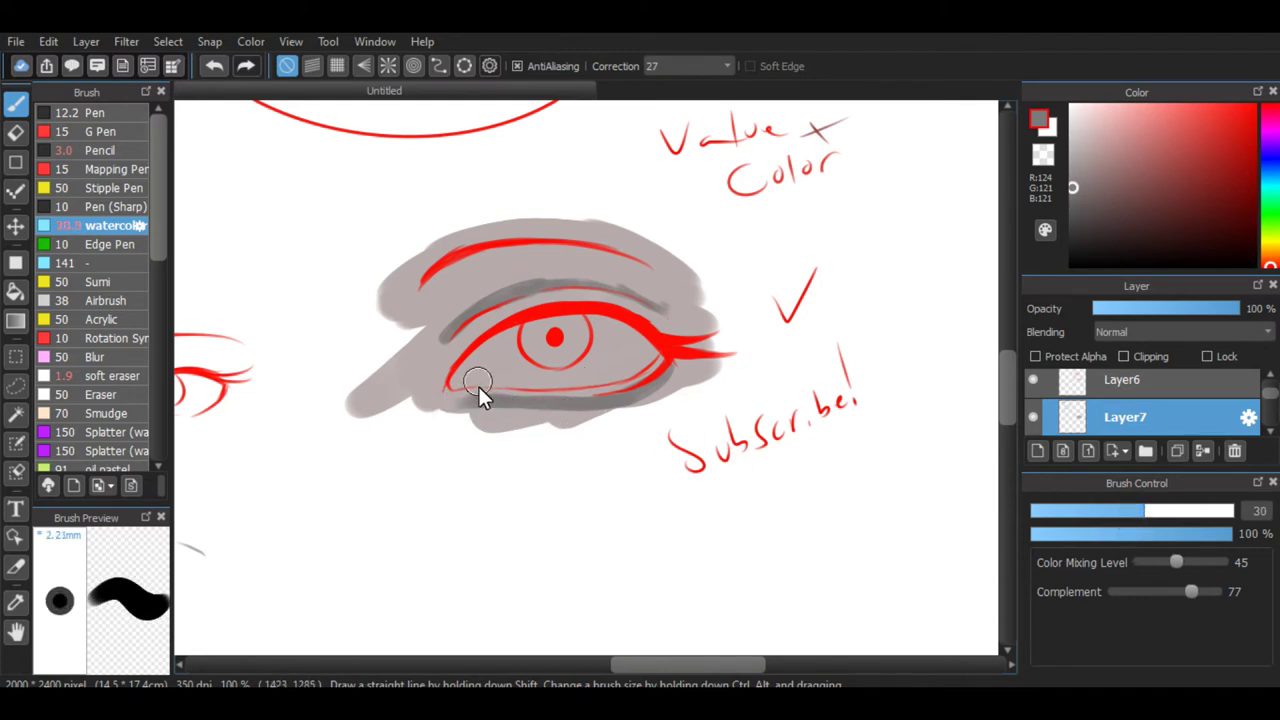
drag(470, 410, 603, 417)
key(ctrl+z)
drag(488, 411, 603, 398)
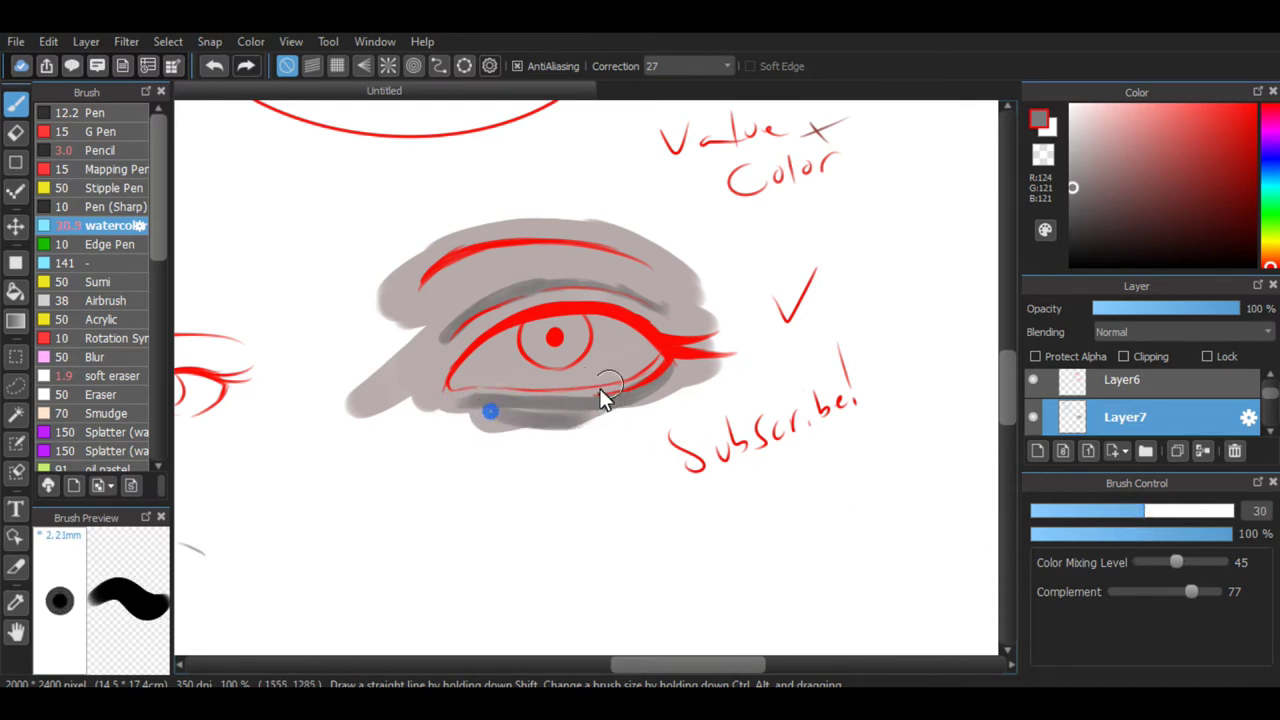
mouse_move(526, 417)
mouse_down()
mouse_move(637, 393)
mouse_move(612, 393)
mouse_up()
mouse_move(491, 413)
mouse_down()
mouse_move(572, 398)
mouse_move(530, 404)
mouse_up()
Thicken the upper lid crease shadow toward both corners, resampling the painted grey (128, 124, 124) for blending.
mouse_move(480, 303)
mouse_down()
mouse_move(546, 289)
mouse_move(543, 277)
mouse_move(640, 287)
mouse_up()
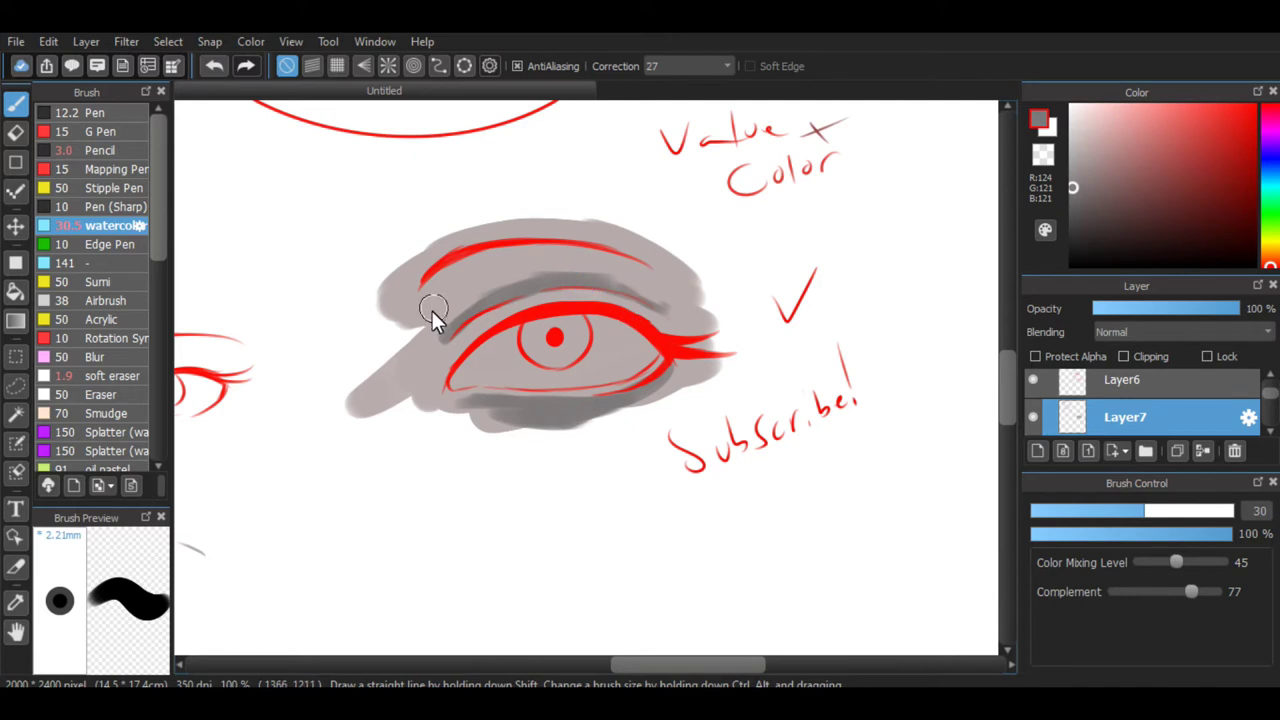
mouse_move(415, 327)
mouse_down()
mouse_move(474, 301)
mouse_move(423, 314)
mouse_move(430, 298)
mouse_move(447, 322)
mouse_move(452, 302)
mouse_move(527, 283)
mouse_move(634, 323)
mouse_up()
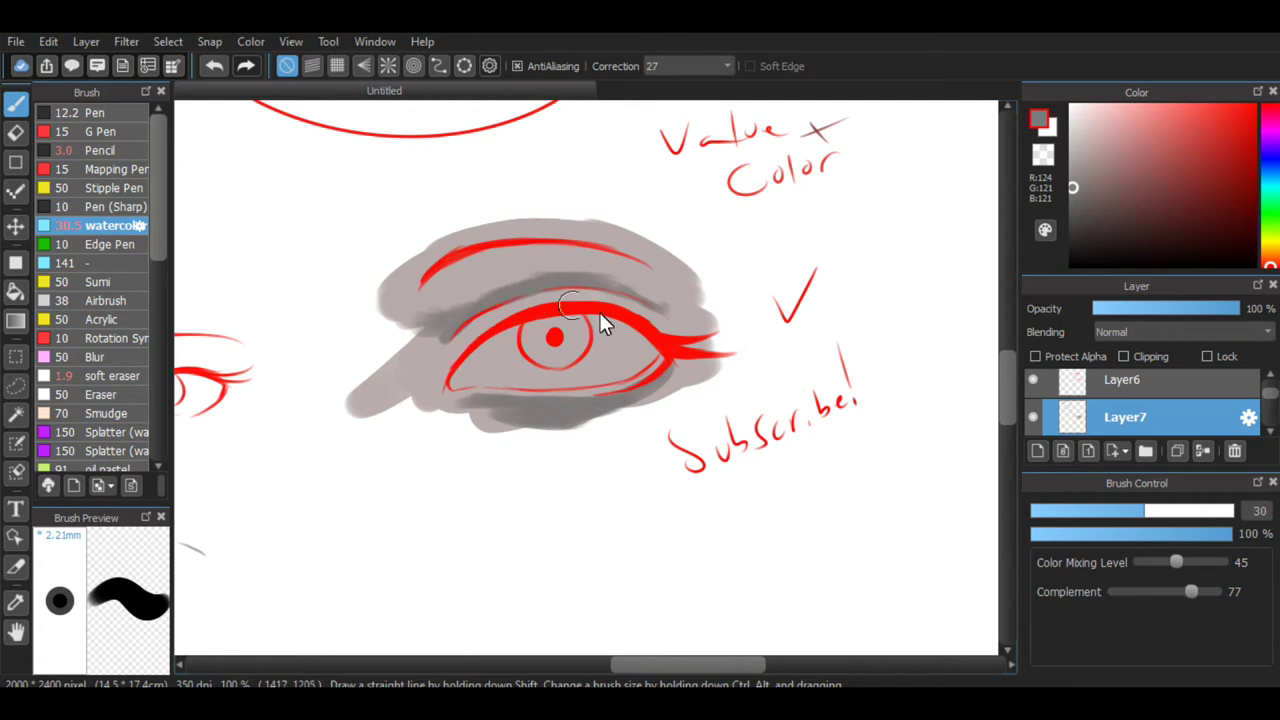
click(1041, 149)
alt+click(517, 290)
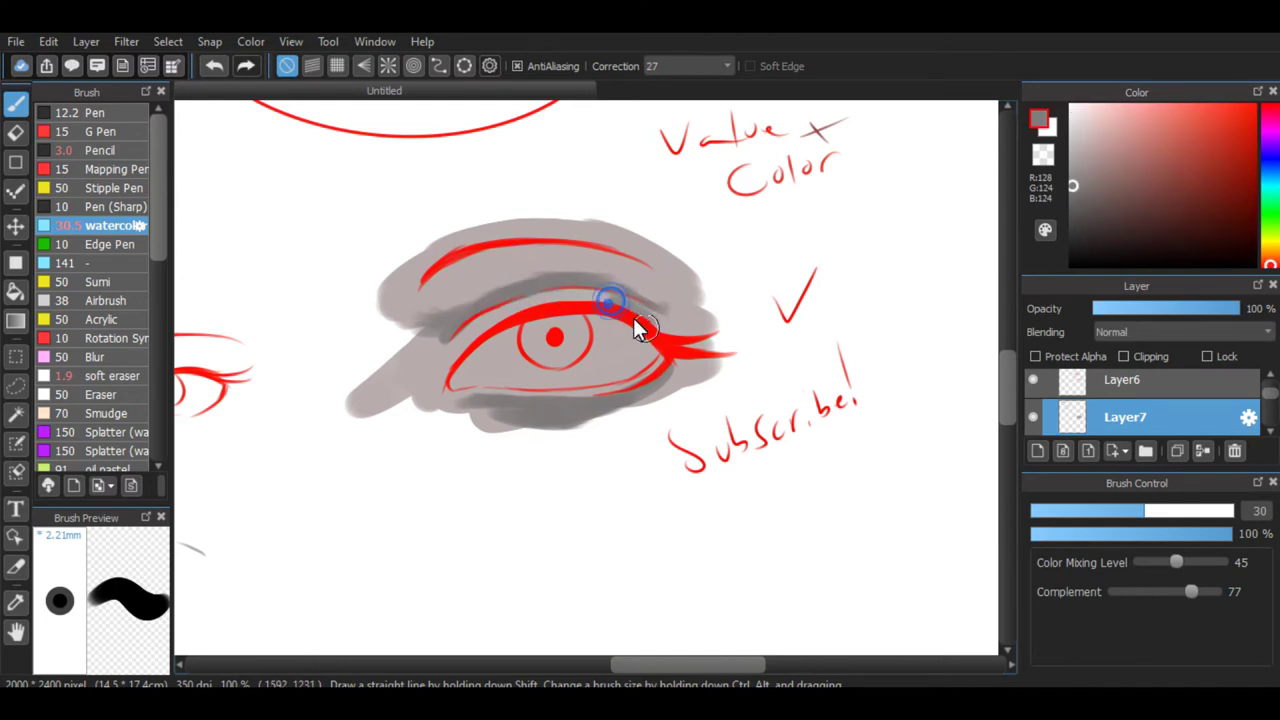
drag(641, 305, 623, 281)
mouse_move(472, 342)
mouse_down()
mouse_move(457, 372)
mouse_move(513, 319)
mouse_move(449, 352)
mouse_up()
drag(491, 311, 506, 302)
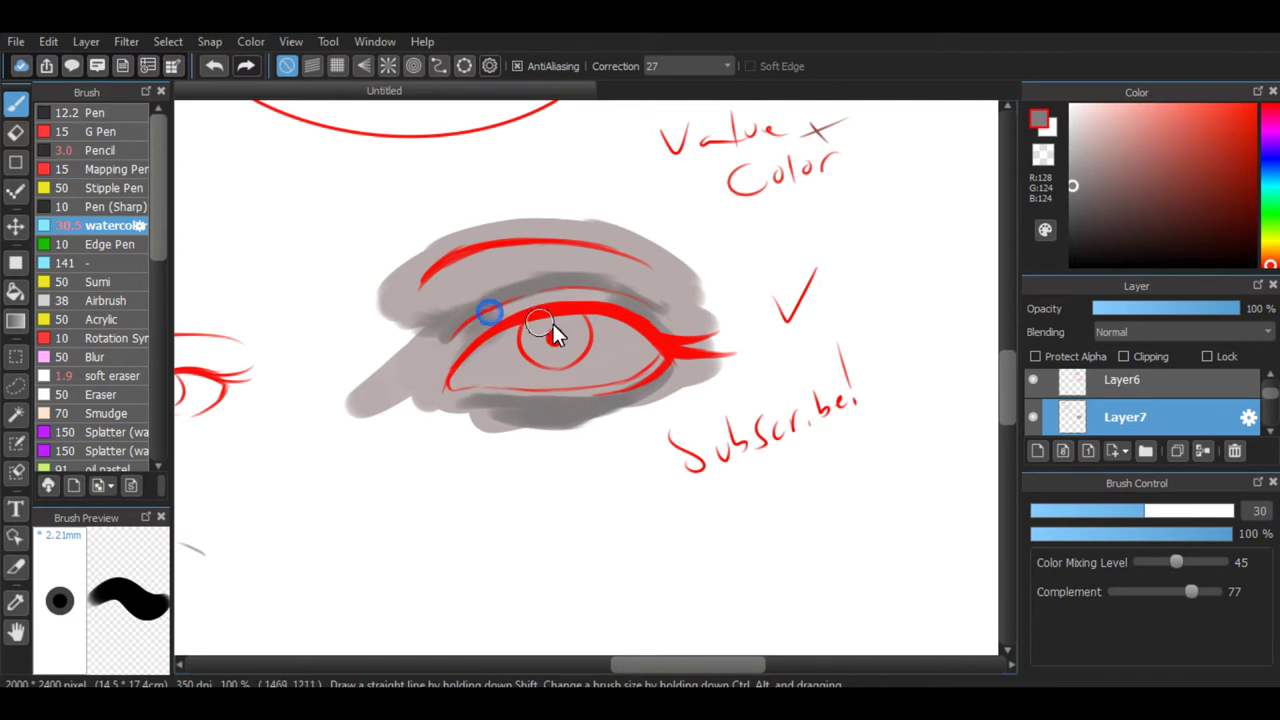
Darken the hollow beside the inner corner, between the eye and the start of the brow.
click(430, 341)
click(464, 320)
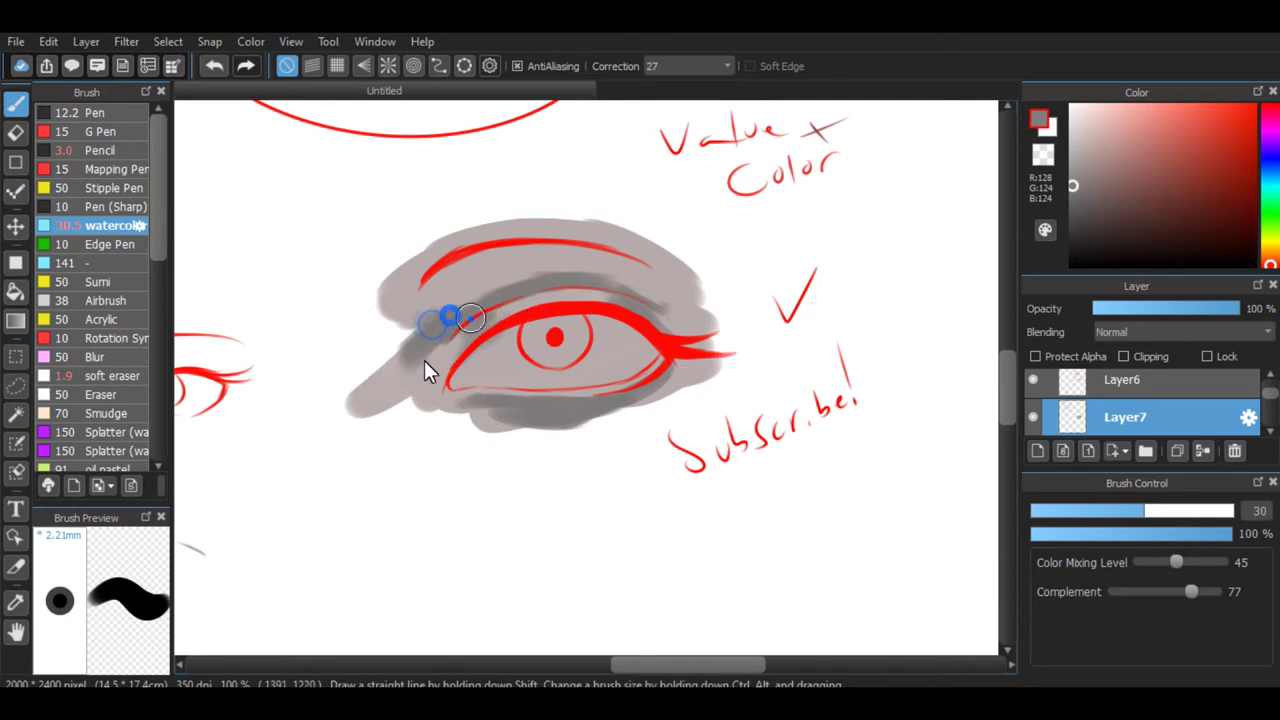
key(ctrl+minus)
key(ctrl+plus)
Paint light grey (228, 226, 226) highlights on the centre of the upper lid and just below the brow.
click(1075, 138)
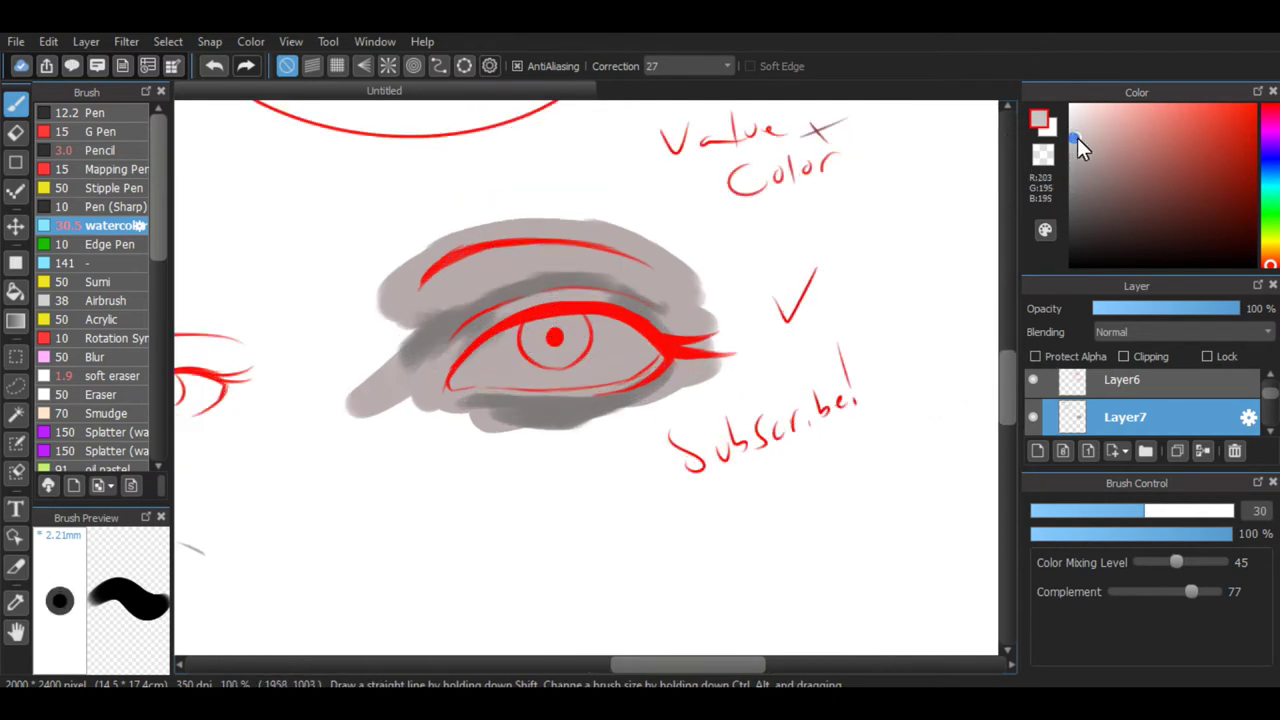
drag(1077, 137, 1071, 124)
mouse_move(511, 320)
mouse_down()
mouse_move(560, 299)
mouse_move(525, 304)
mouse_up()
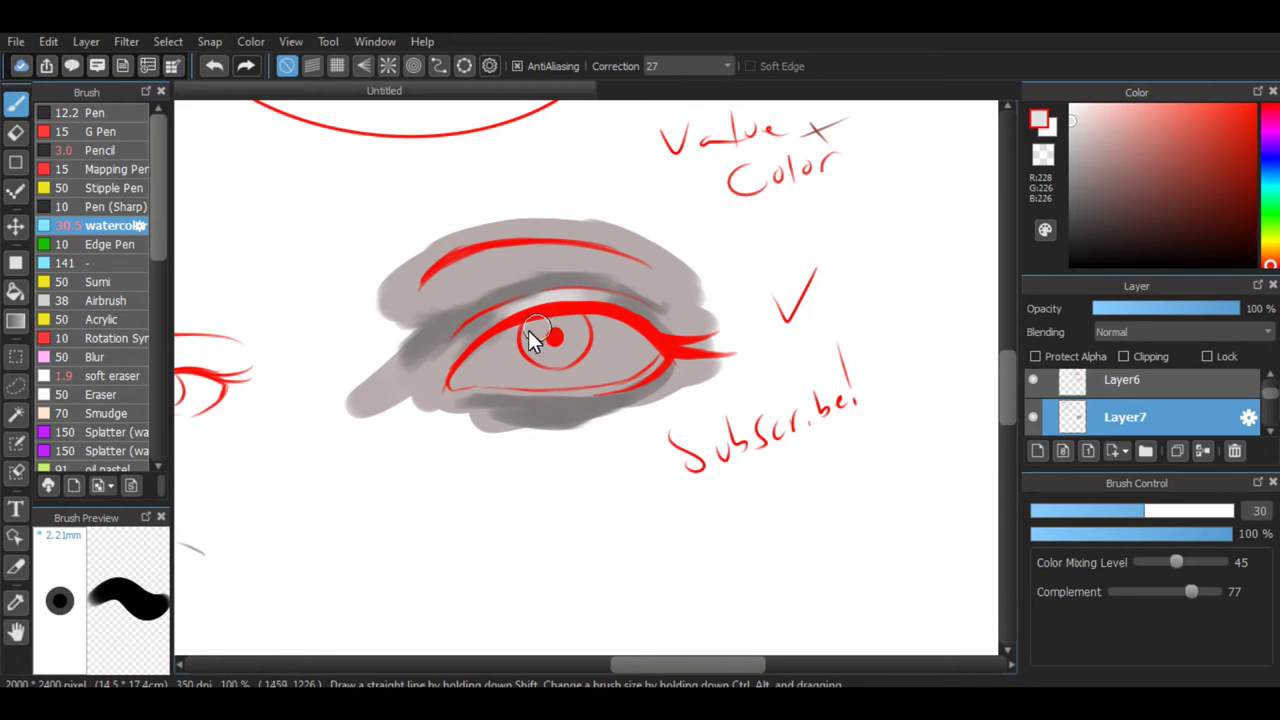
mouse_move(455, 285)
mouse_down()
mouse_move(549, 245)
mouse_move(448, 273)
mouse_move(567, 250)
mouse_up()
drag(484, 265, 540, 254)
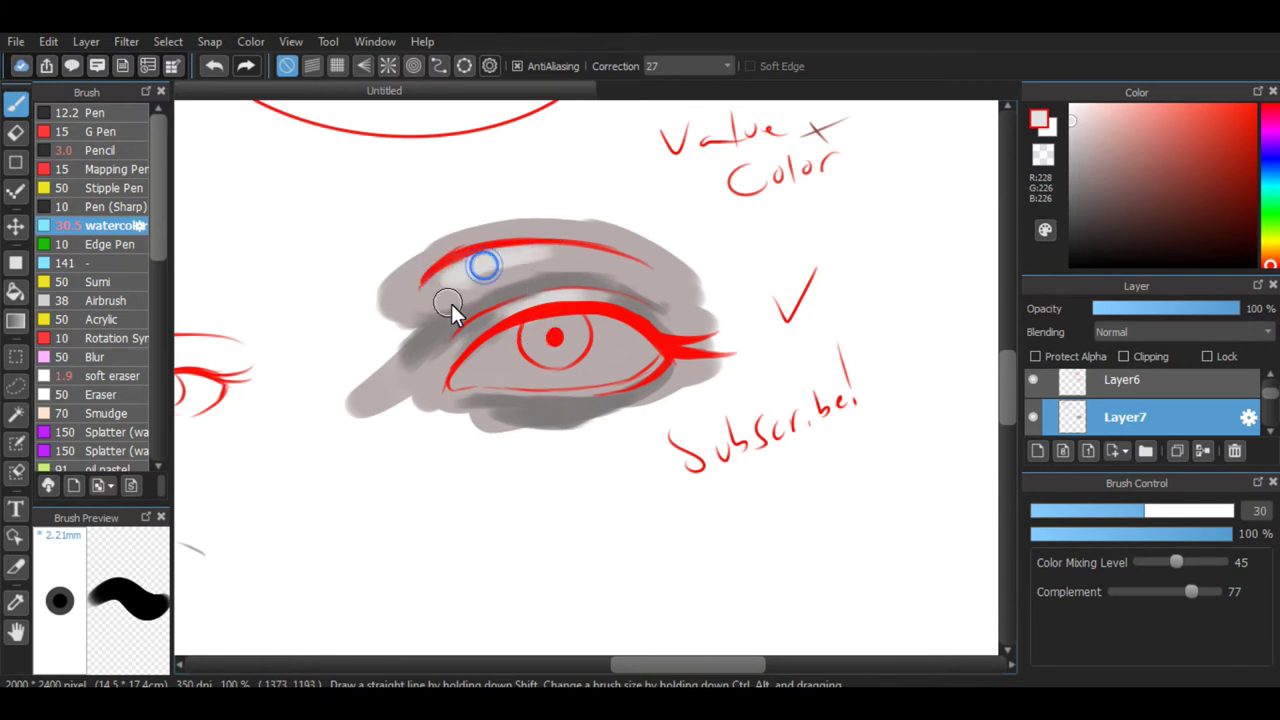
click(519, 291)
Make Layer6 active and set up the Pencil at size 3 in dark brown (70, 49, 47).
click(105, 112)
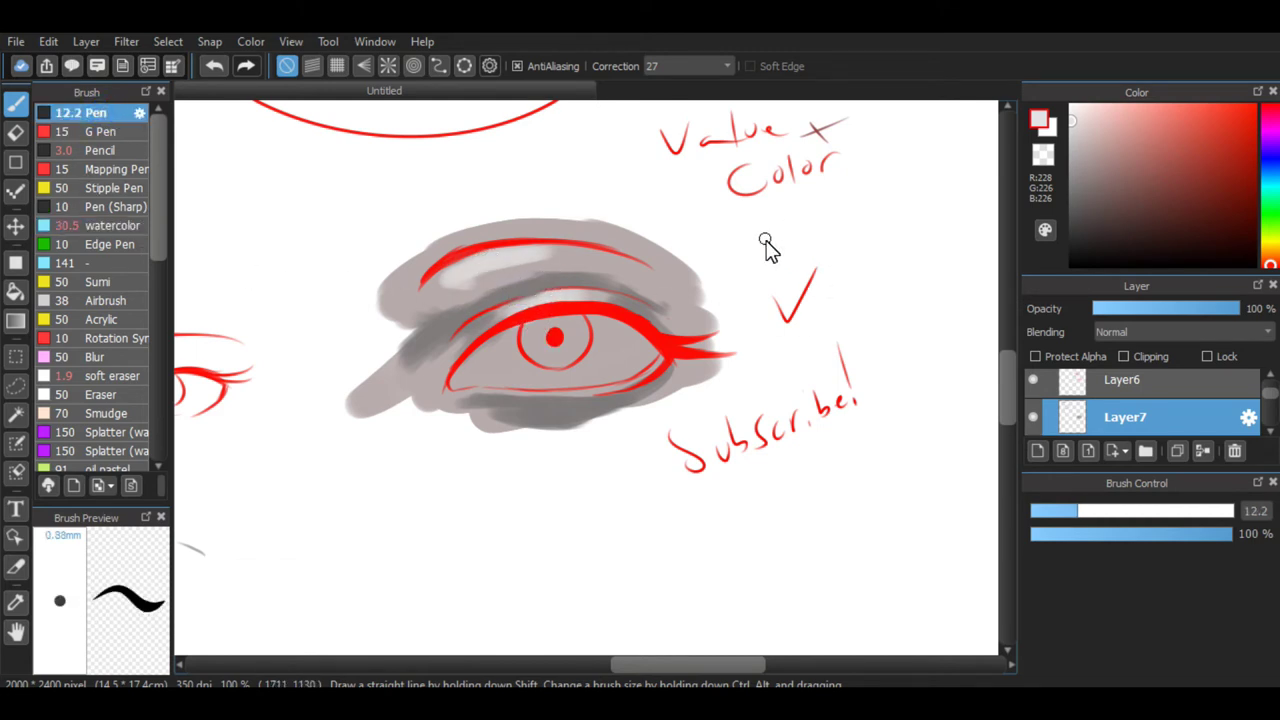
click(1100, 382)
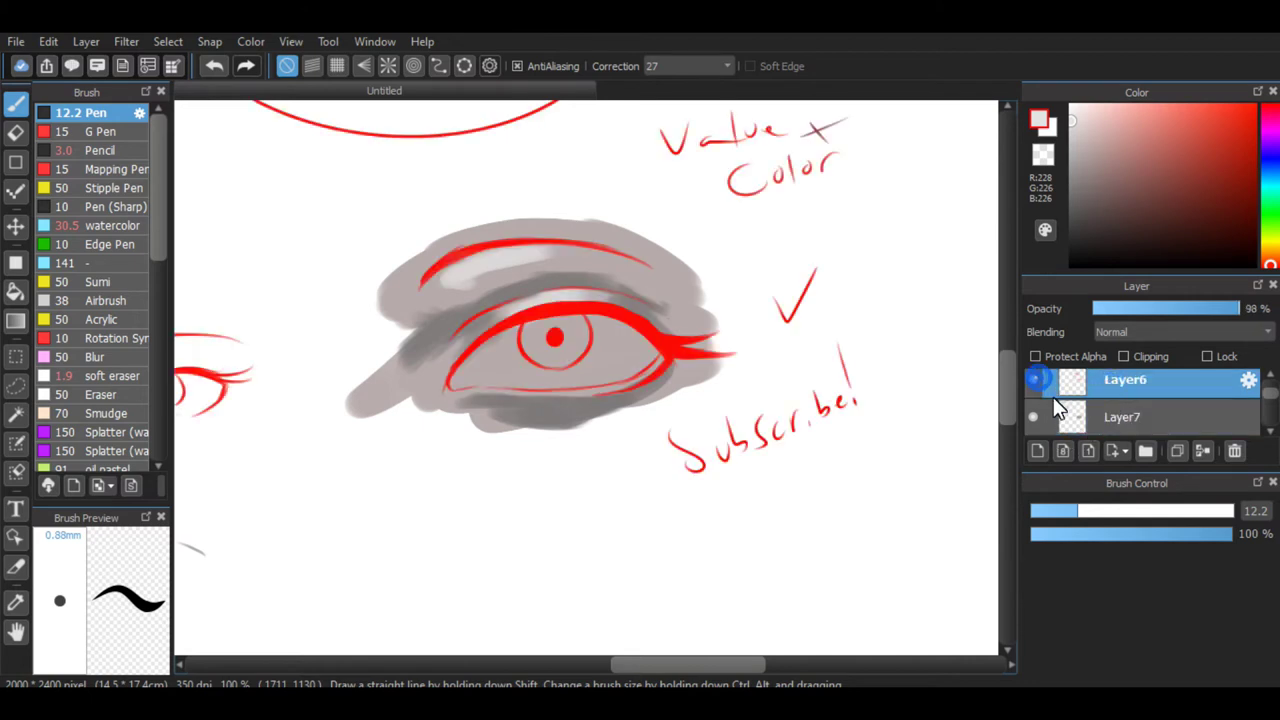
drag(1145, 207, 1128, 222)
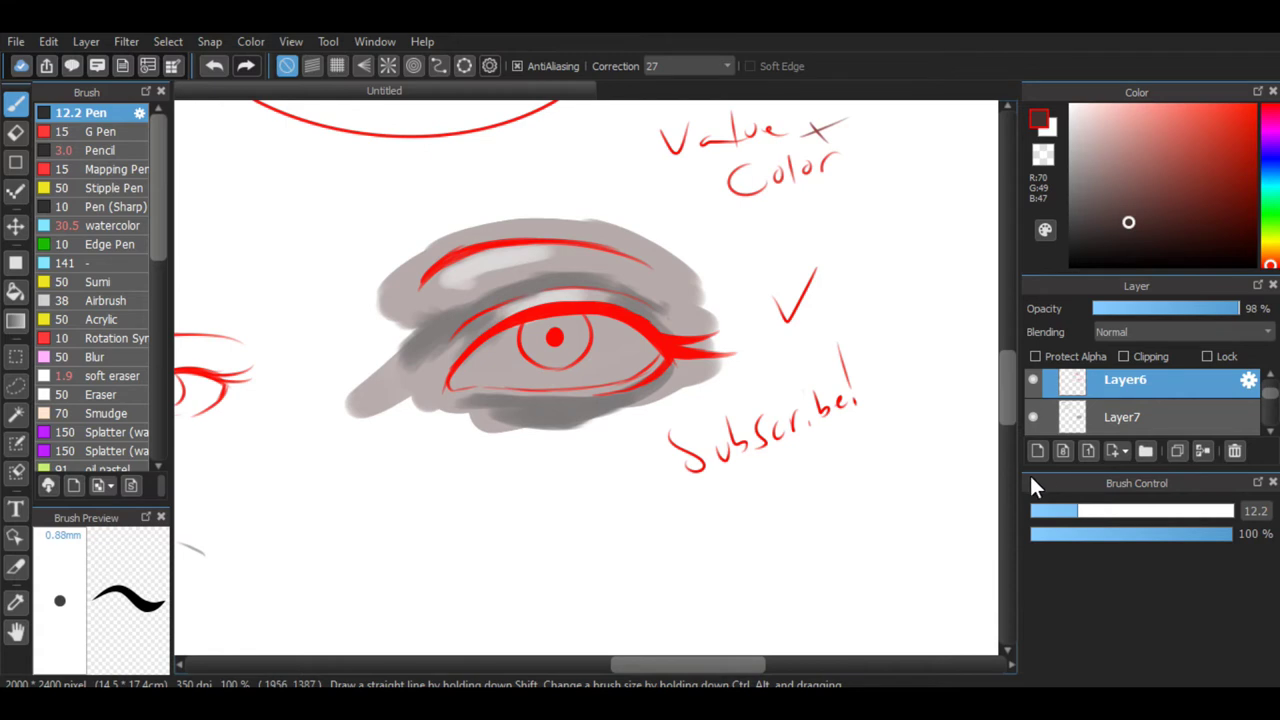
click(1043, 511)
click(111, 148)
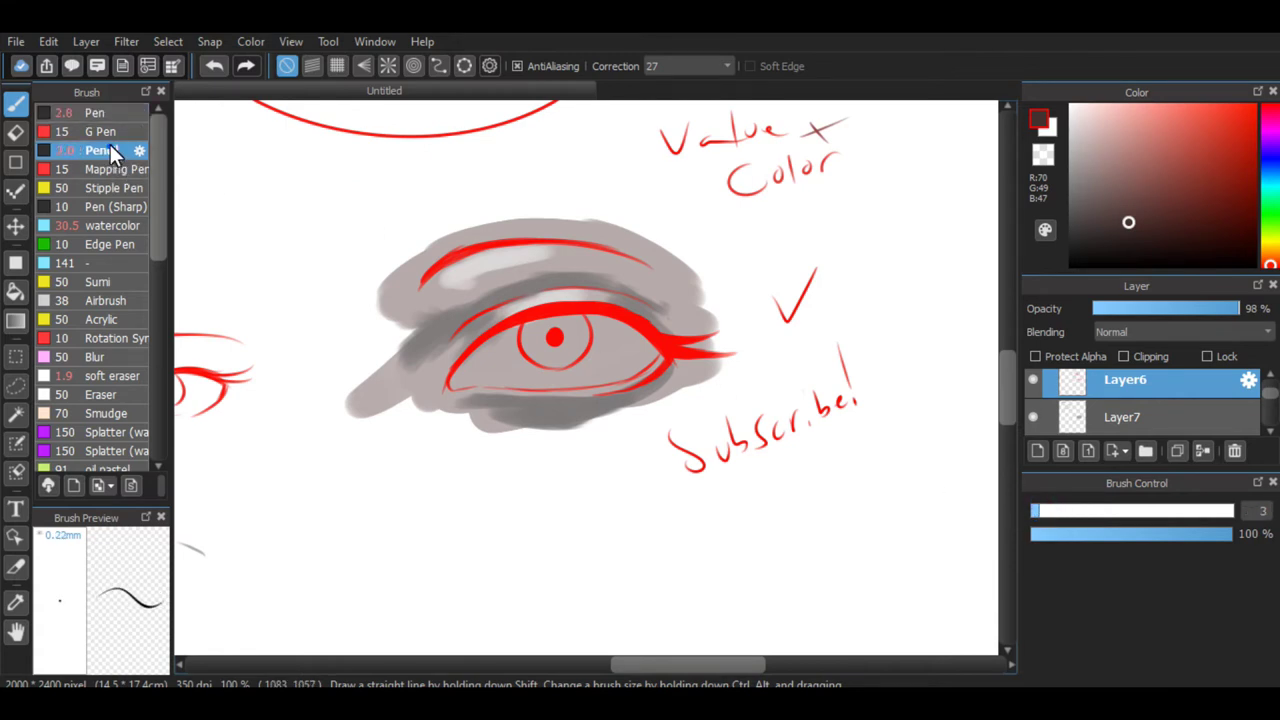
Draw crossing pencil test strokes in the blank area beside the "Value + Color" note, undoing the unwanted ones.
click(899, 205)
key(ctrl+z)
drag(901, 202, 891, 226)
key(ctrl+z)
drag(898, 204, 889, 240)
key(ctrl+z)
drag(904, 264, 896, 275)
key(ctrl+z)
drag(873, 160, 896, 228)
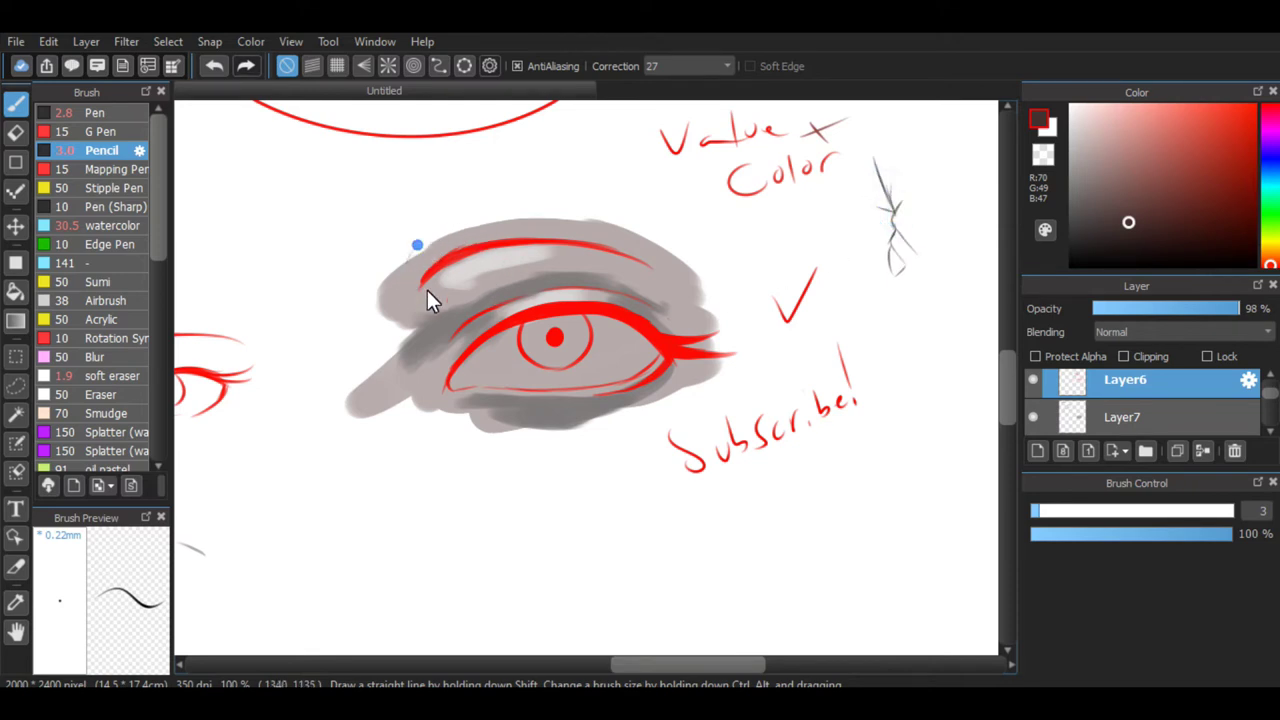
Add a fine pencil stroke at the inner end of the brow and more hatching to the sample beside the note.
drag(427, 290, 434, 270)
drag(894, 206, 896, 240)
mouse_move(872, 210)
mouse_down()
mouse_move(895, 255)
mouse_move(884, 234)
mouse_up()
key(ctrl+z)
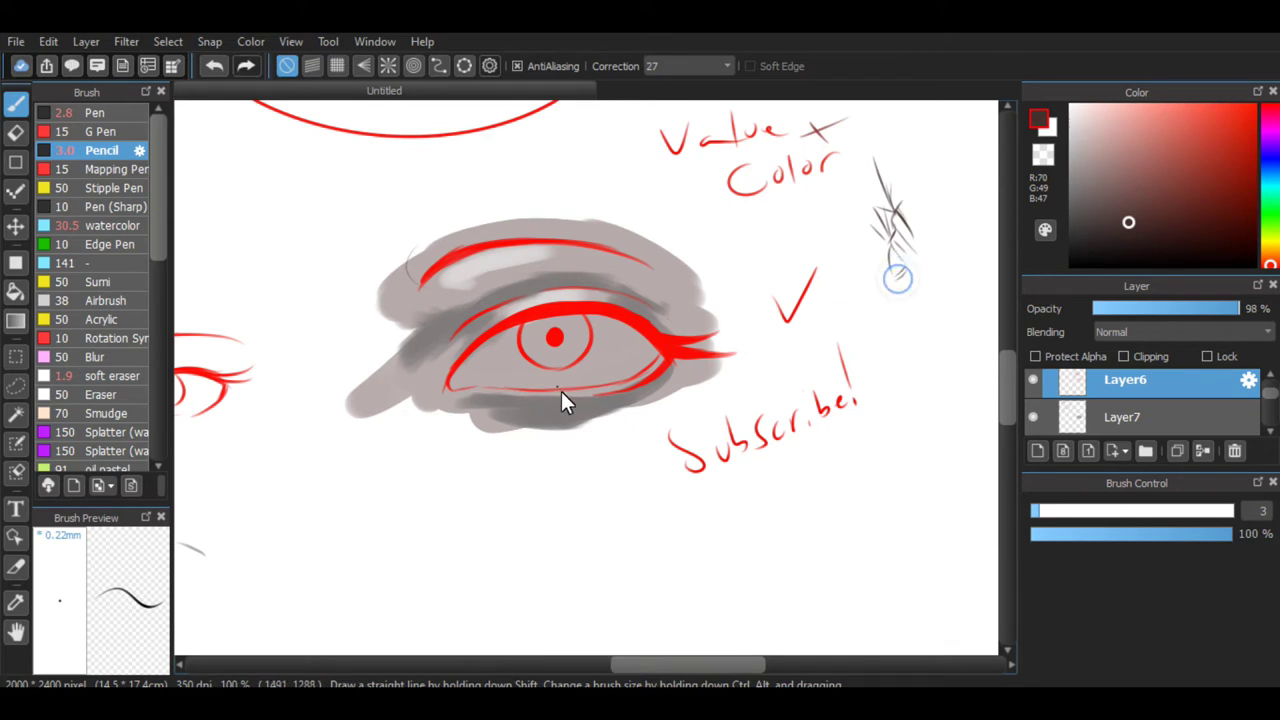
drag(873, 260, 891, 283)
key(ctrl+z)
drag(869, 257, 888, 232)
Circle the pencil hatching sample in red (216, 44, 25), undoing the test strokes made over the hatching.
drag(1245, 244, 1228, 152)
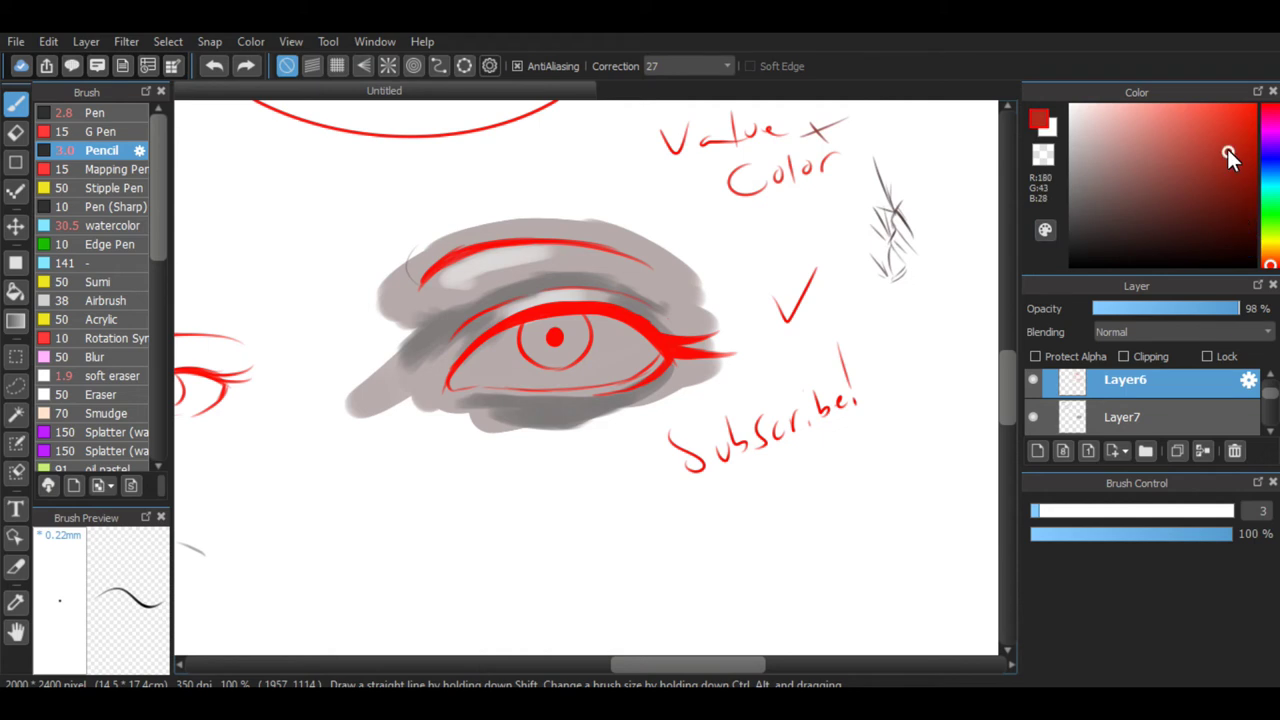
drag(891, 228, 877, 283)
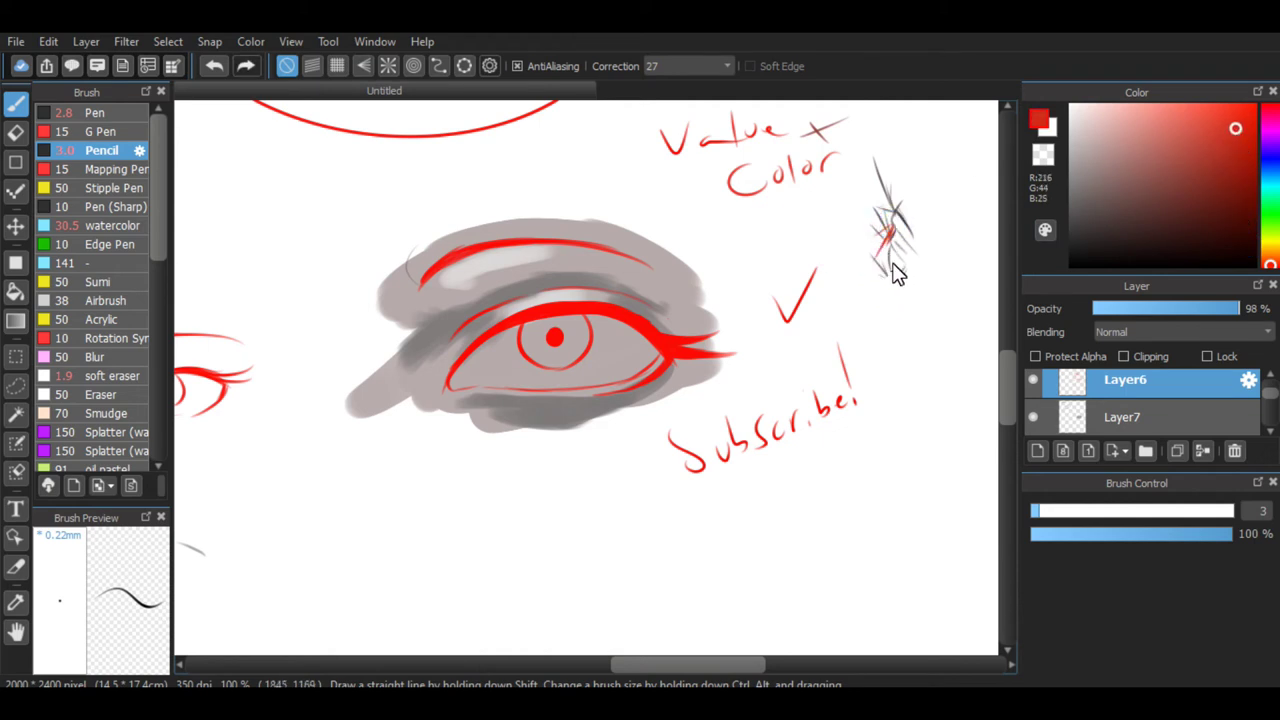
mouse_move(888, 251)
mouse_down()
mouse_move(894, 284)
mouse_move(887, 241)
mouse_up()
key(ctrl+z)
key(ctrl+z)
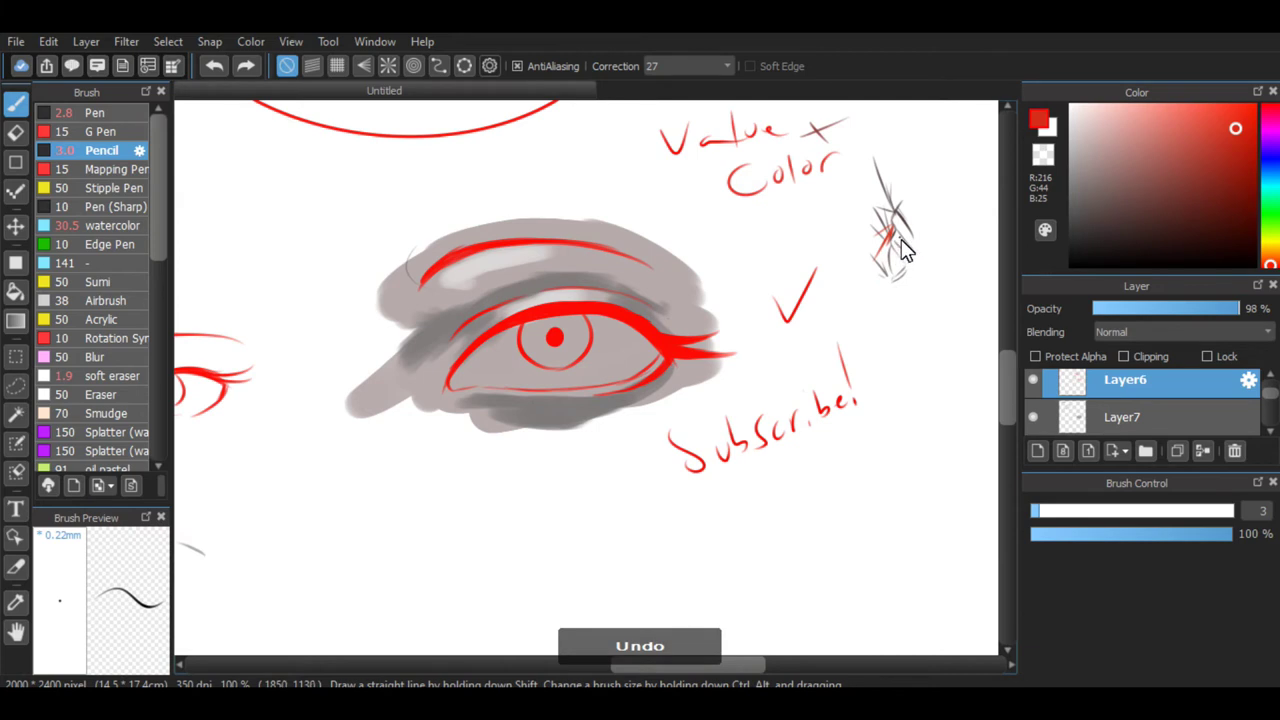
mouse_move(875, 160)
mouse_down()
mouse_move(945, 285)
mouse_move(878, 158)
mouse_up()
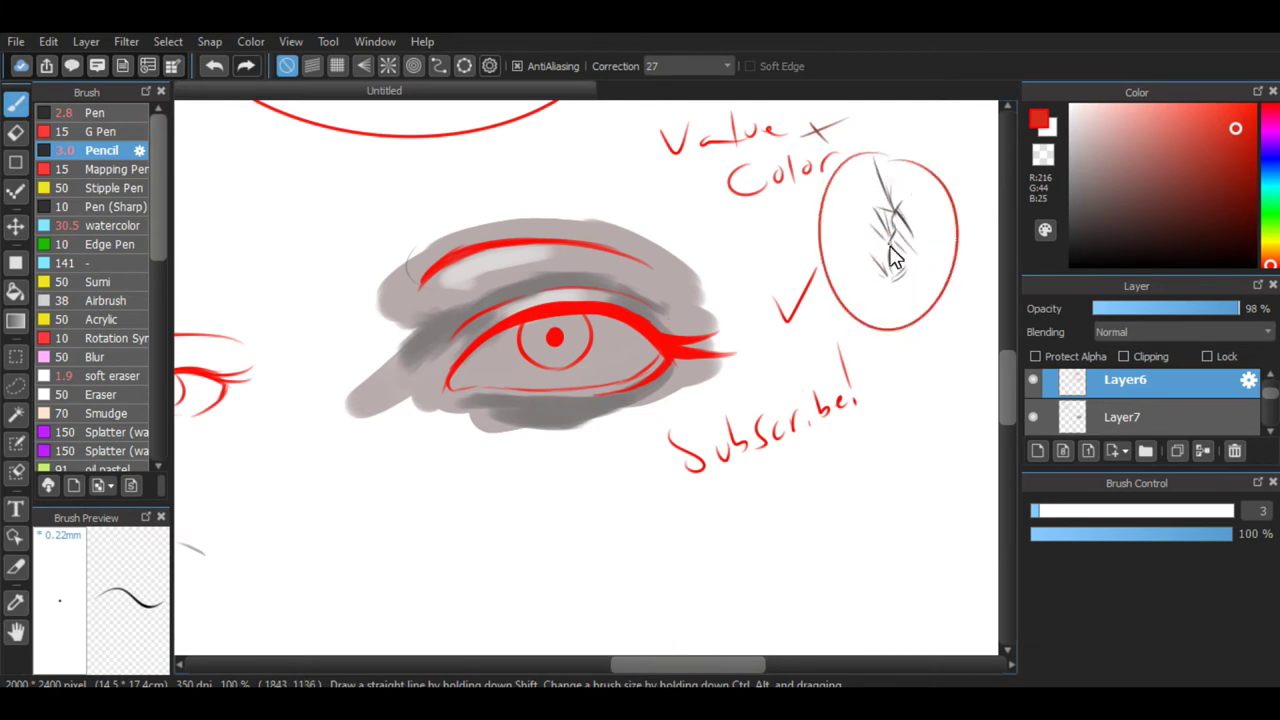
Sample light grey (220, 217, 217) from the under-brow highlight and stroke it along the lower lid rim on Layer7 with the Pencil at 8.5.
alt+click(480, 275)
click(1121, 417)
drag(1042, 516, 1060, 518)
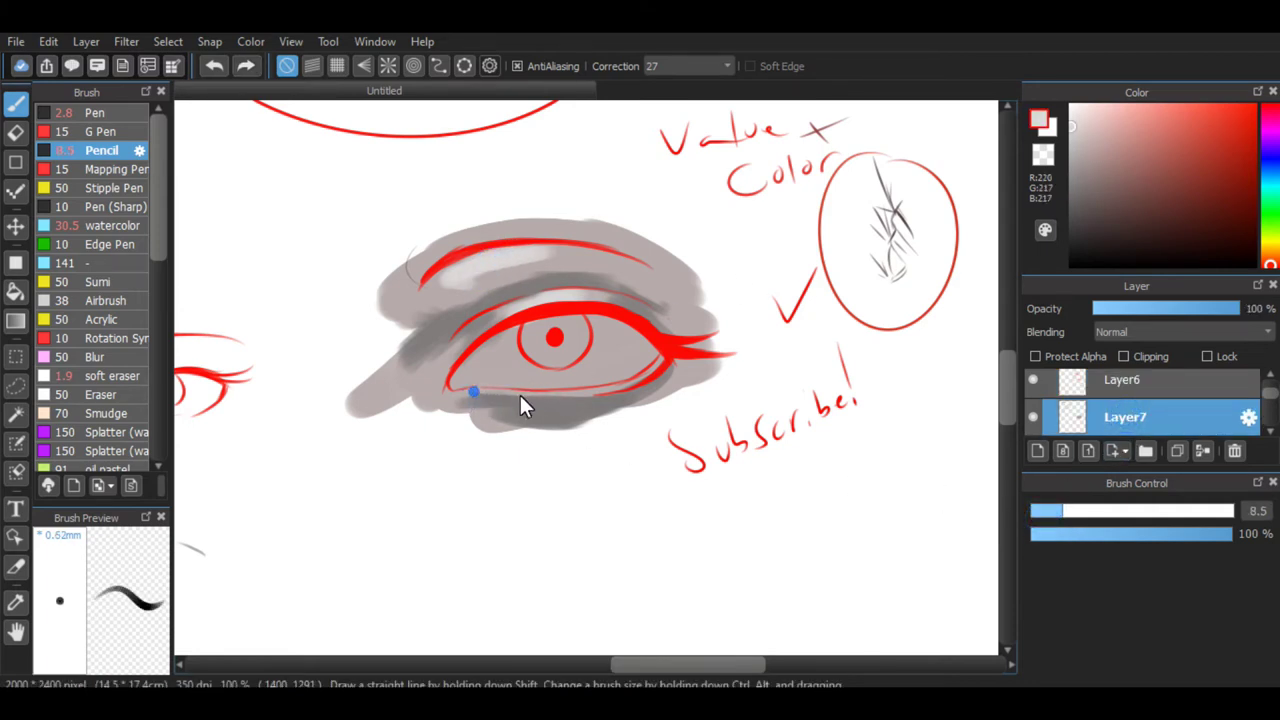
drag(488, 393, 611, 391)
Paint the lower lid rim out to the eye's outer corner in light grey with watercolor at size 9.8, undoing the last stroke.
click(112, 226)
mouse_move(1047, 521)
mouse_down()
mouse_move(1087, 512)
mouse_move(1068, 511)
mouse_up()
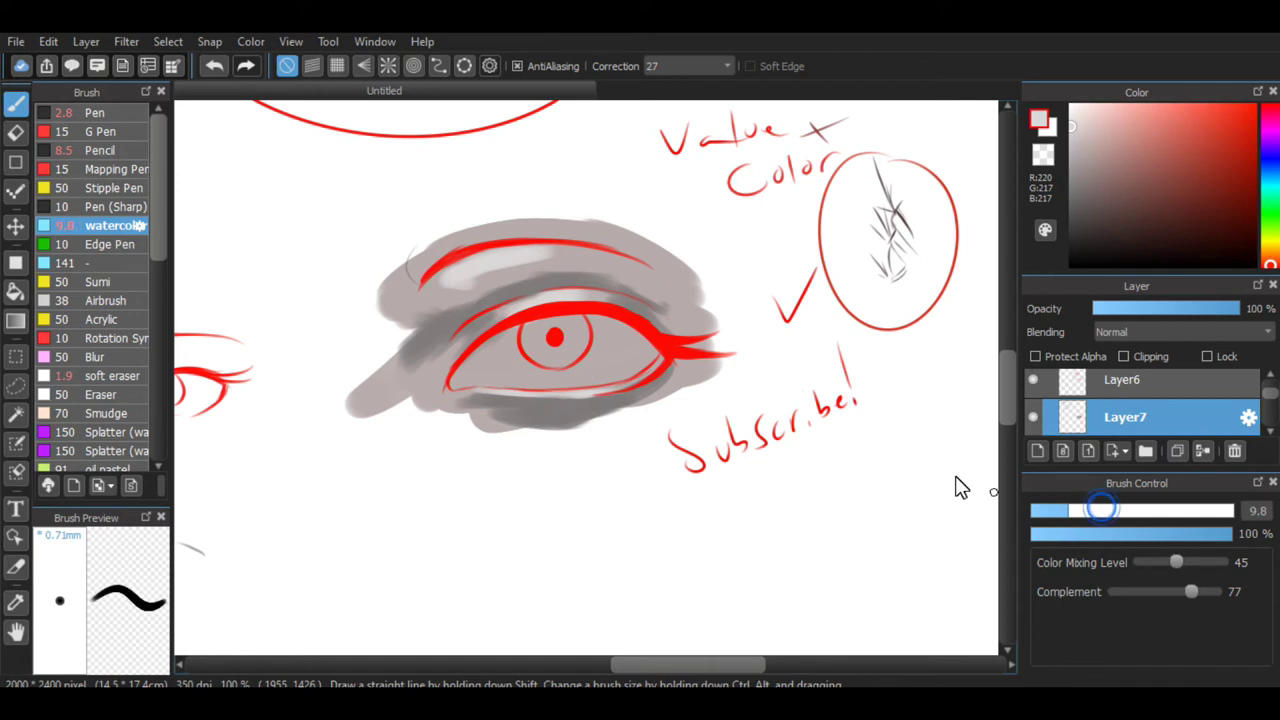
scroll(583, 394, up, 2)
drag(636, 393, 695, 352)
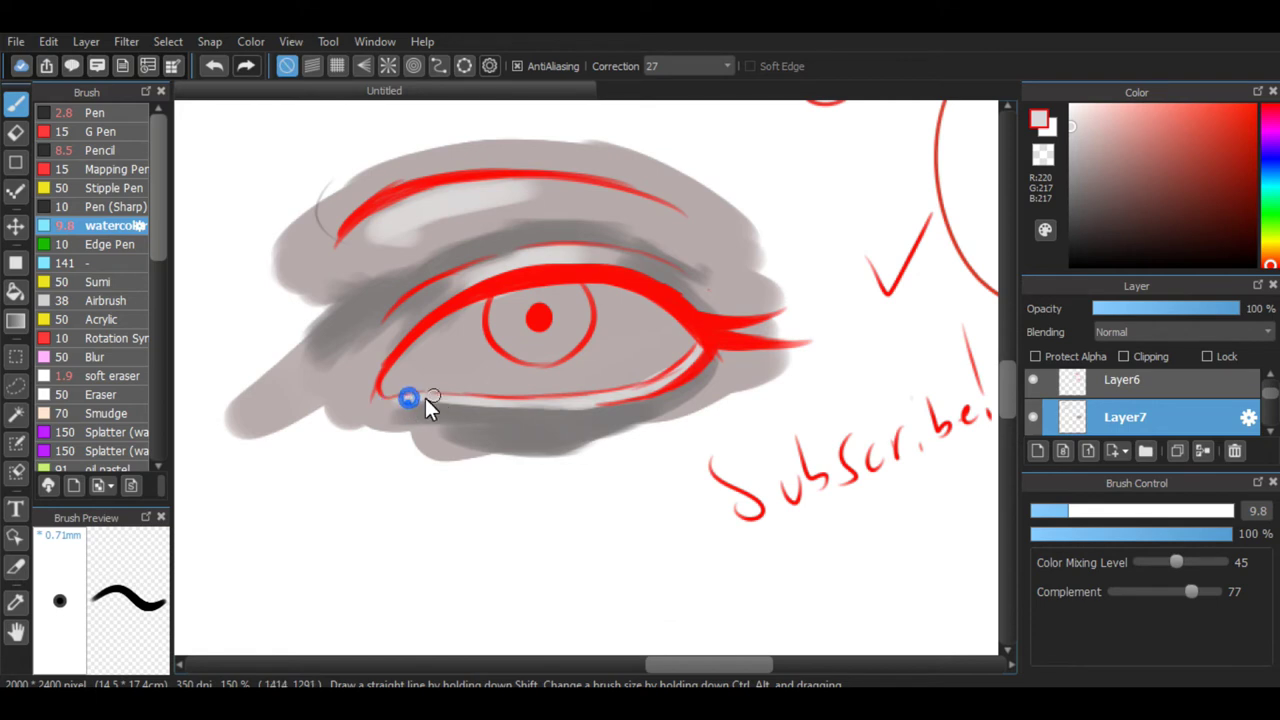
drag(554, 403, 656, 381)
key(ctrl+minus)
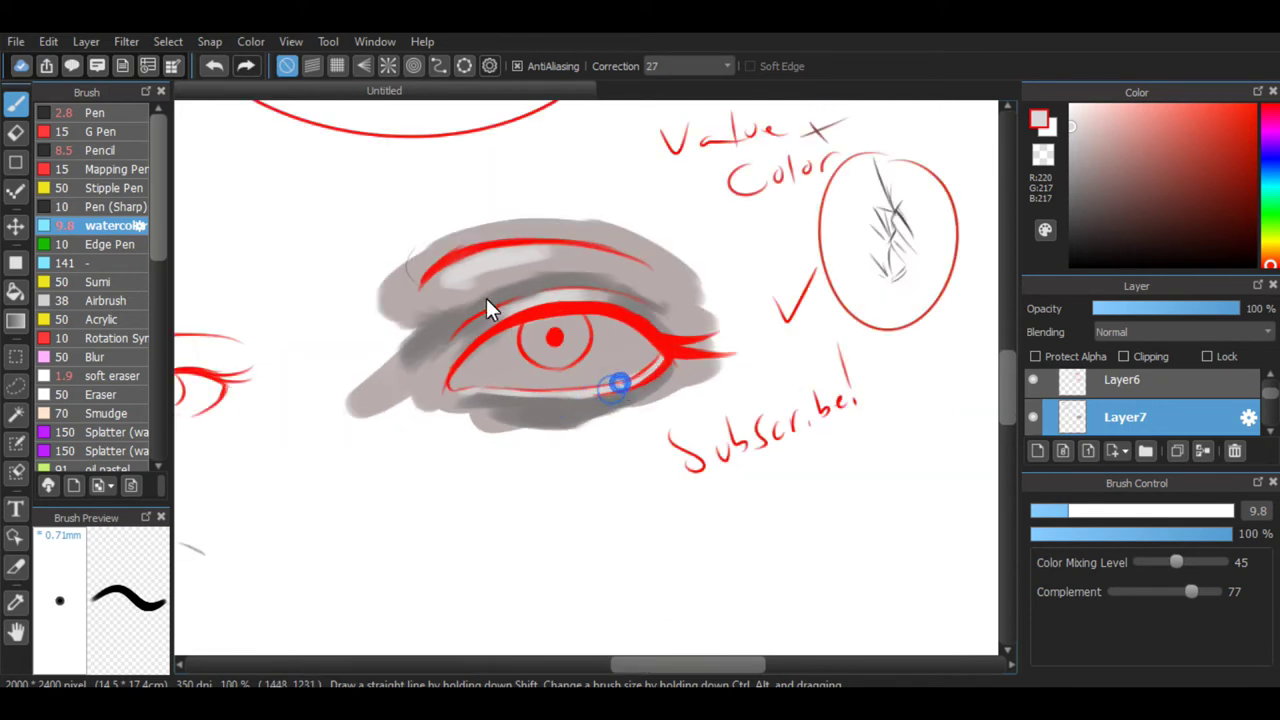
key(ctrl+z)
Extend the light grey highlights on the upper lid and below the brow, raising the watercolor size to 19.7.
mouse_move(505, 309)
mouse_down()
mouse_move(565, 297)
mouse_move(533, 299)
mouse_up()
mouse_move(442, 276)
mouse_down()
mouse_move(431, 286)
mouse_move(474, 263)
mouse_move(528, 259)
mouse_up()
click(1107, 509)
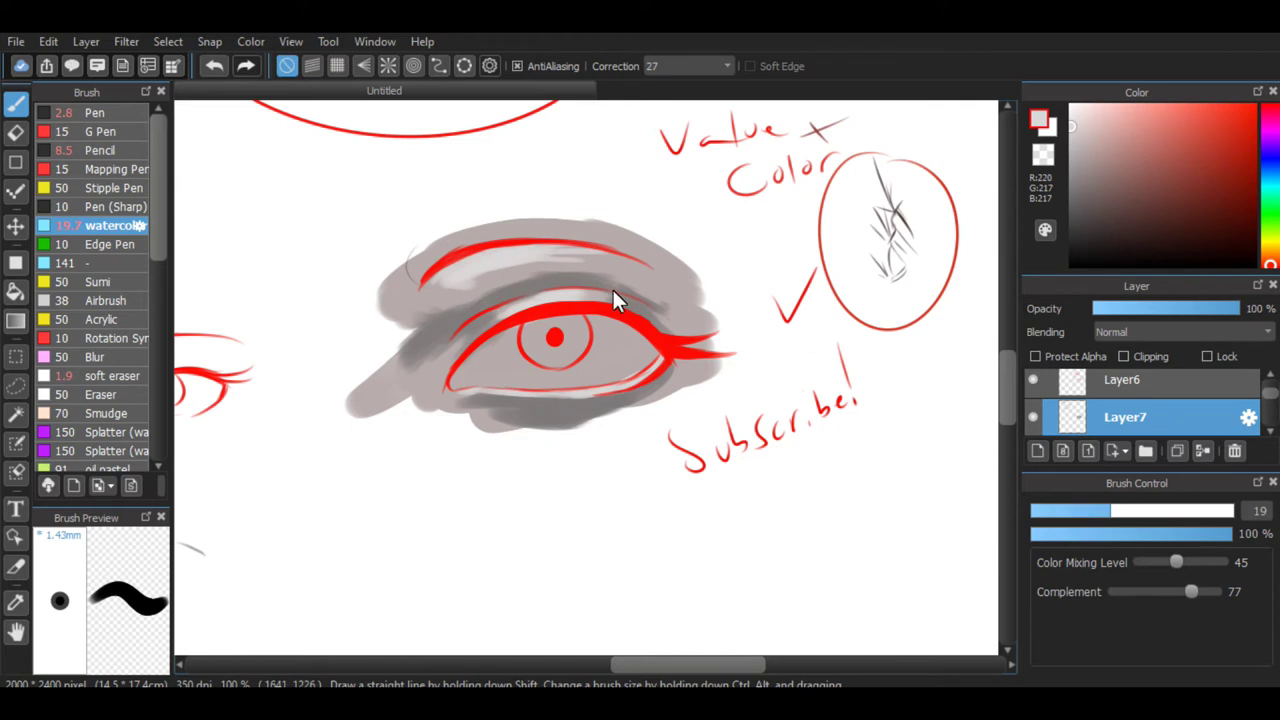
click(530, 262)
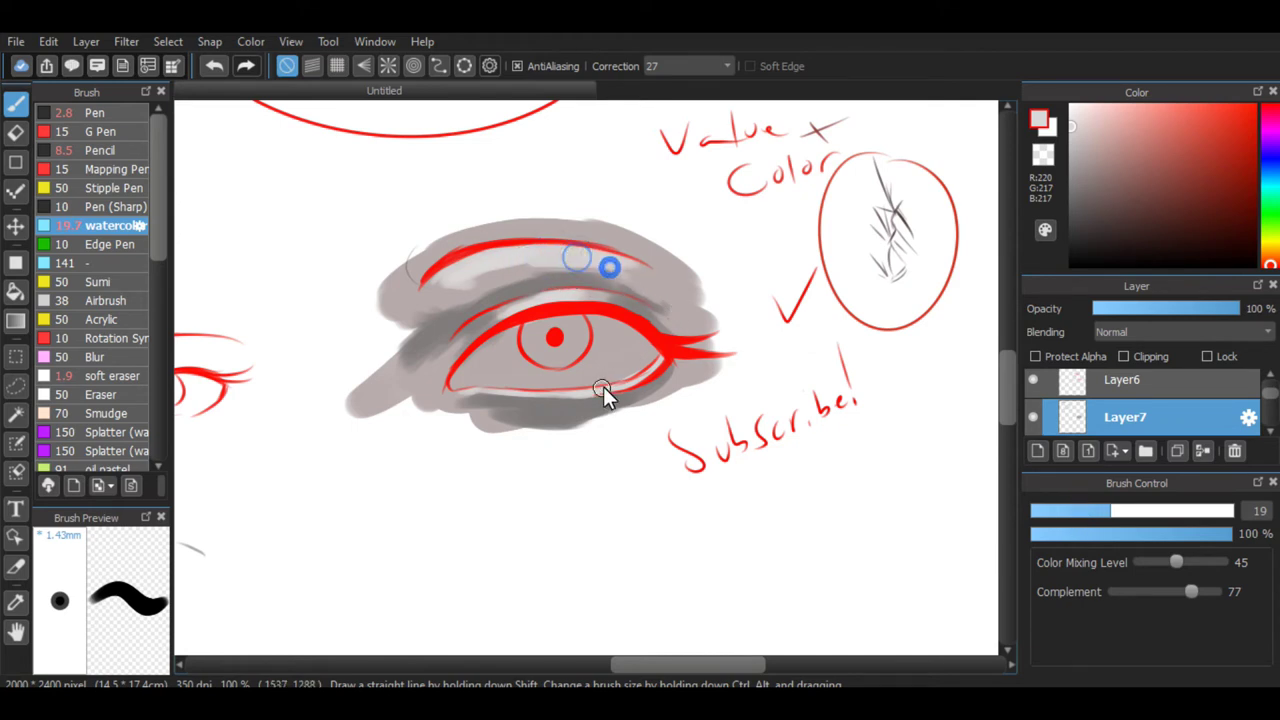
Paint the white of the eye beneath the iris outline with pure white (255, 255, 255) watercolor strokes.
scroll(603, 386, down, 2)
drag(620, 661, 604, 661)
key(ctrl+plus)
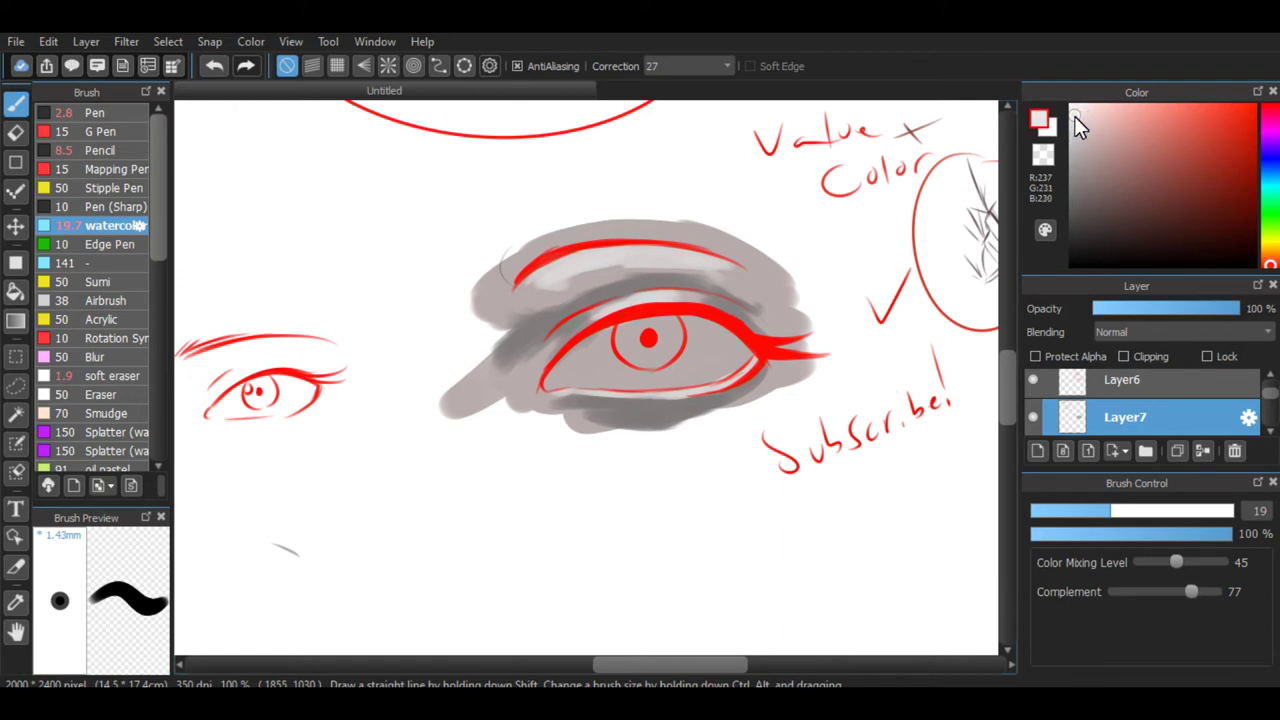
drag(1074, 116, 1058, 87)
drag(629, 346, 589, 347)
mouse_move(726, 332)
mouse_down()
mouse_move(643, 324)
mouse_move(742, 338)
mouse_move(750, 358)
mouse_move(700, 372)
mouse_up()
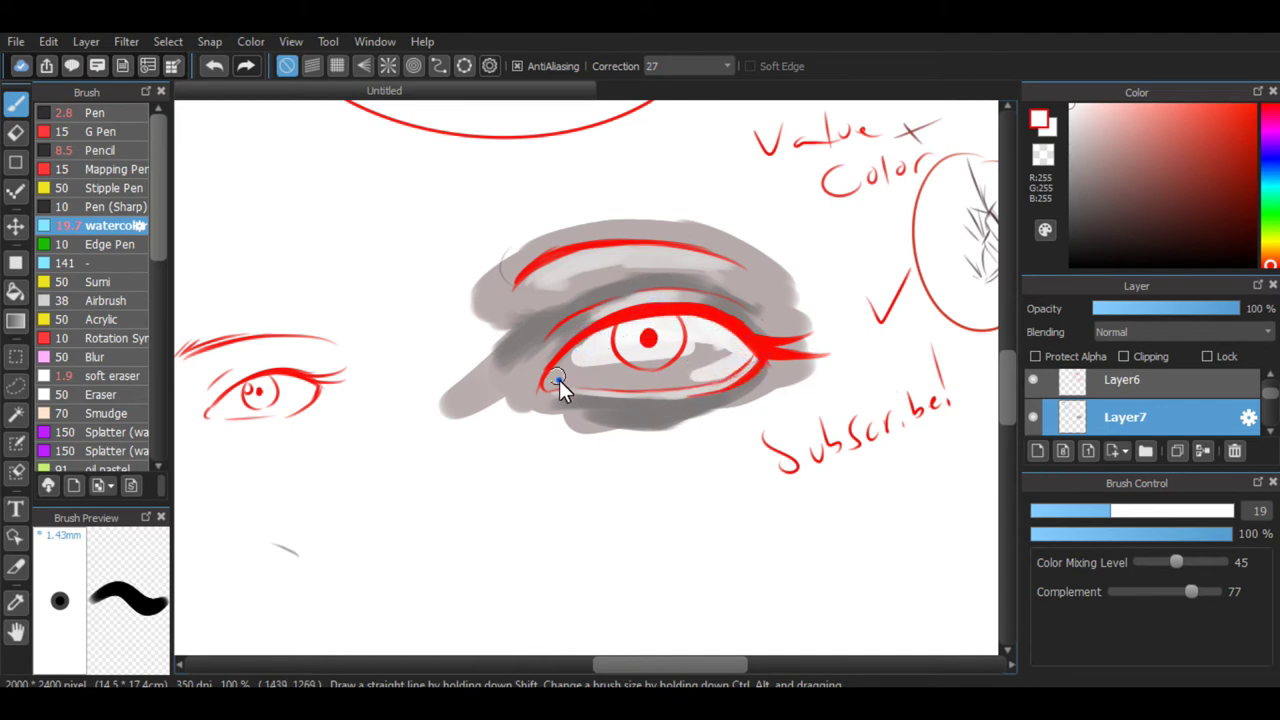
drag(559, 381, 701, 348)
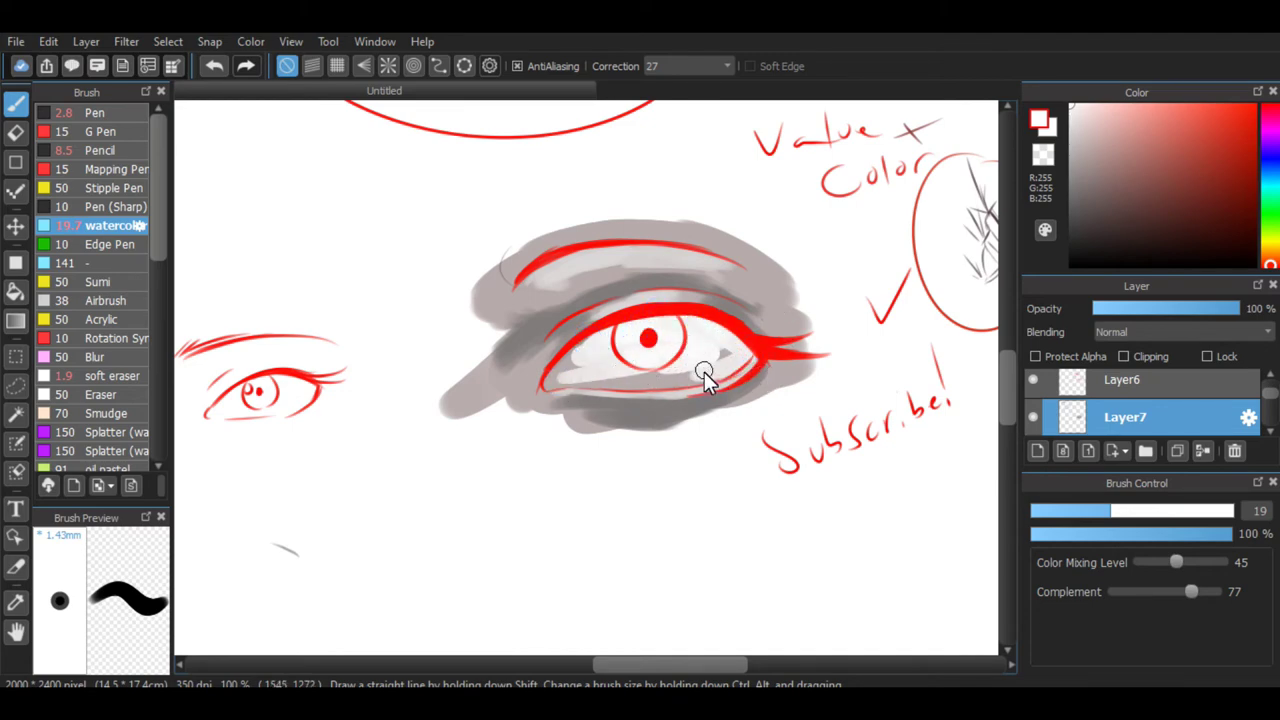
Examine the colours of the eye white and pupil in the reference photo by sampling them, undoing the stray stroke.
scroll(680, 500, down, 3)
drag(625, 665, 559, 666)
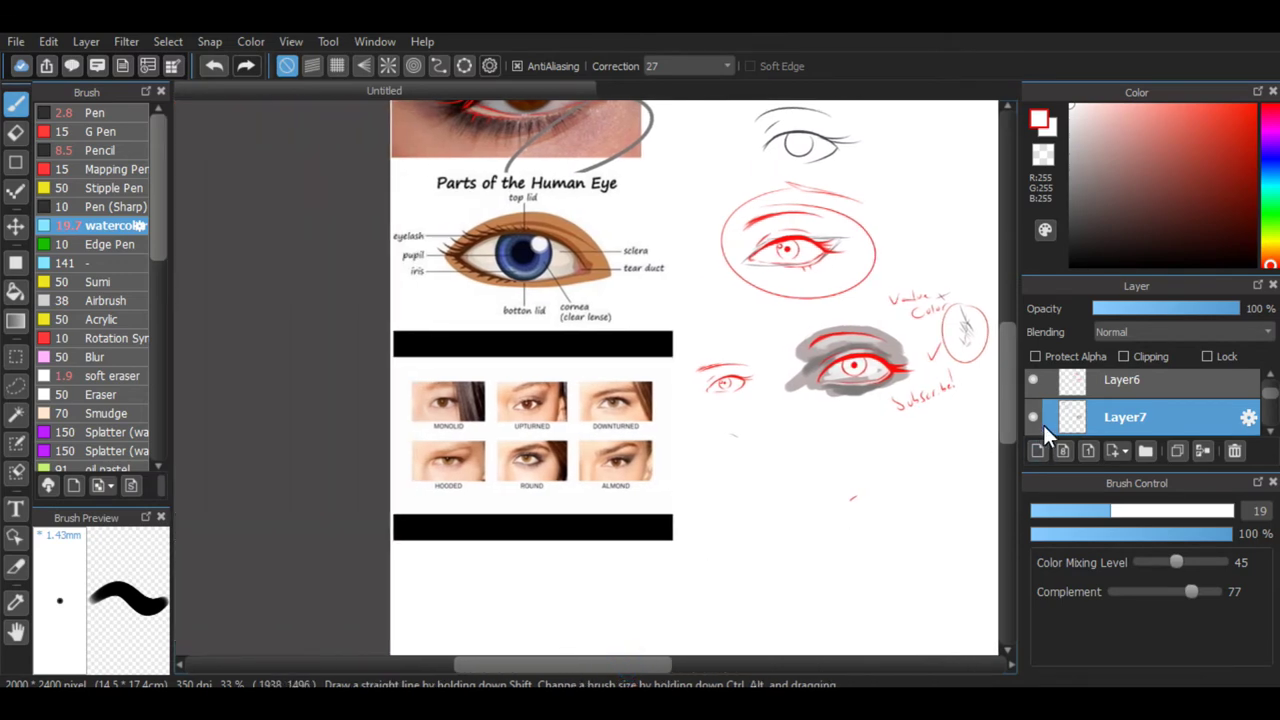
drag(1002, 409, 1006, 334)
scroll(872, 346, up, 2)
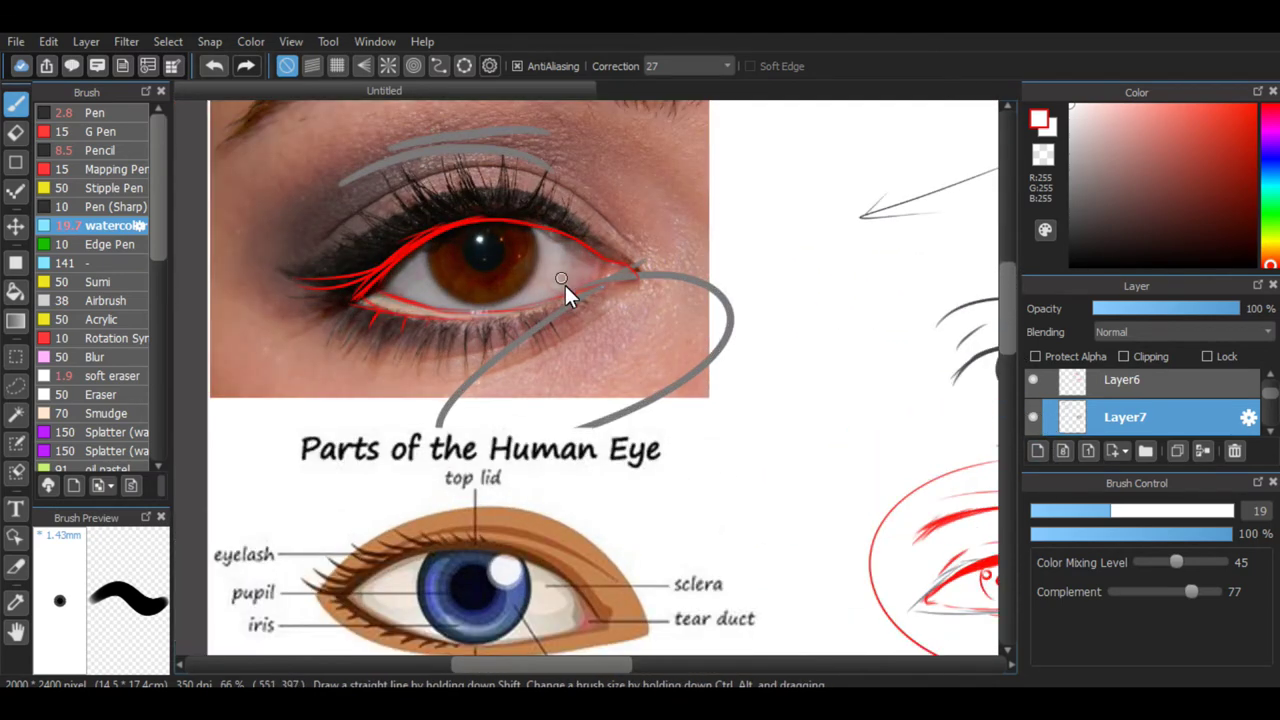
alt+click(555, 272)
alt+click(421, 262)
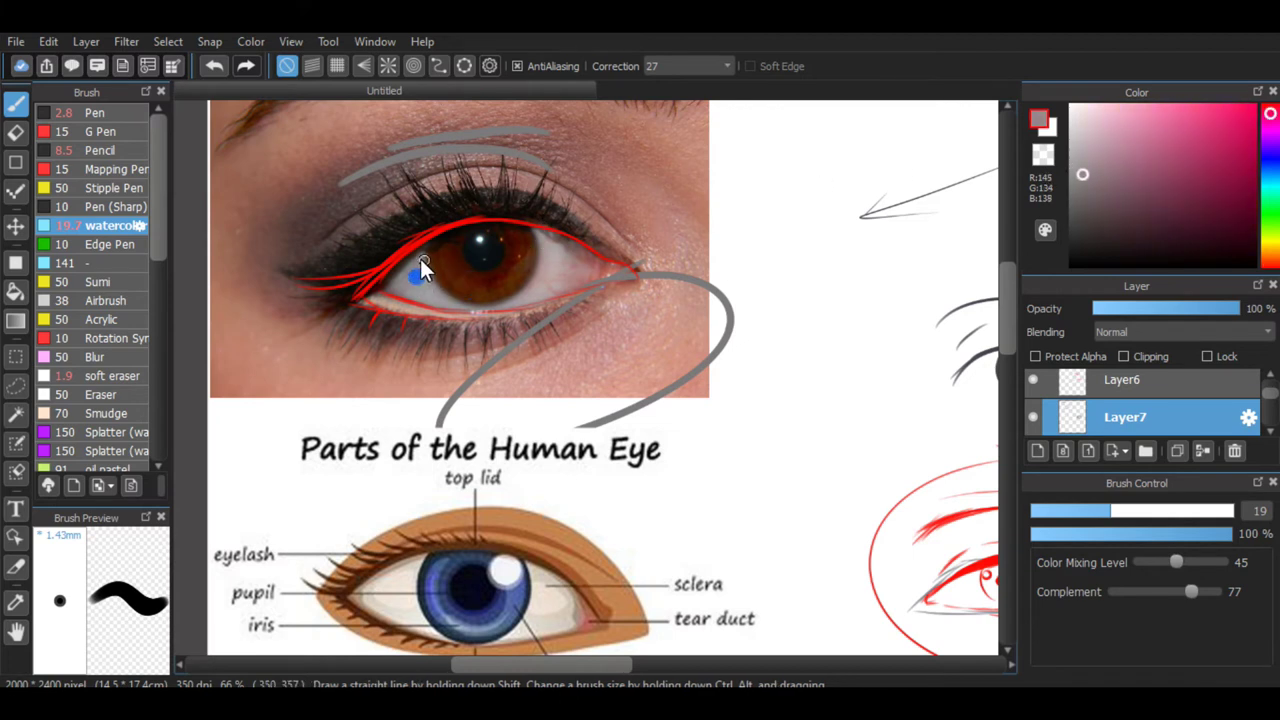
alt+click(406, 289)
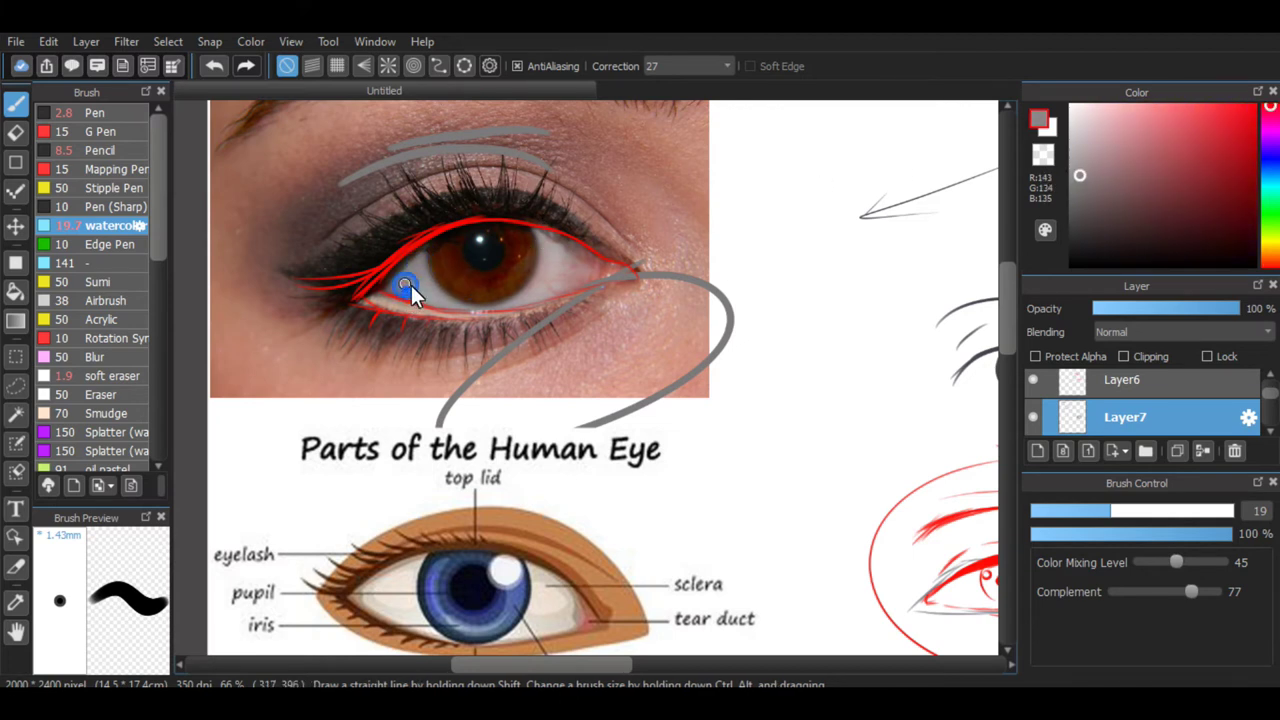
alt+click(477, 248)
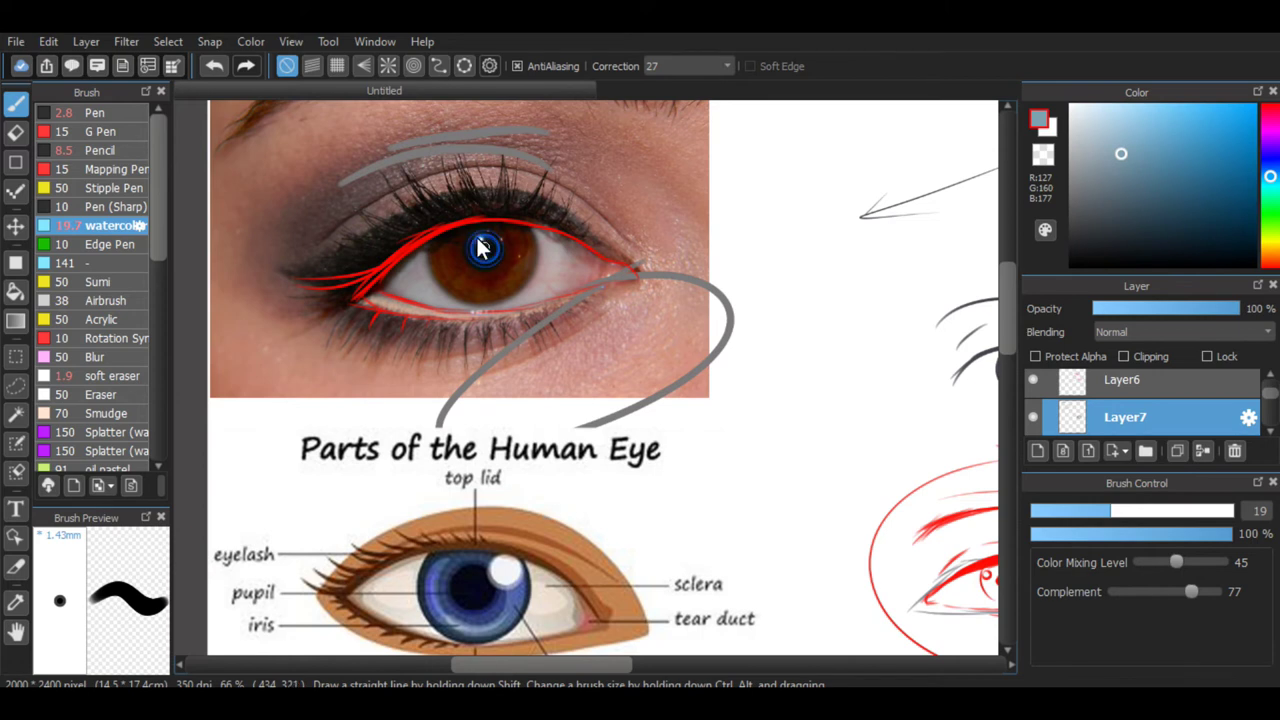
alt+click(485, 231)
key(ctrl+z)
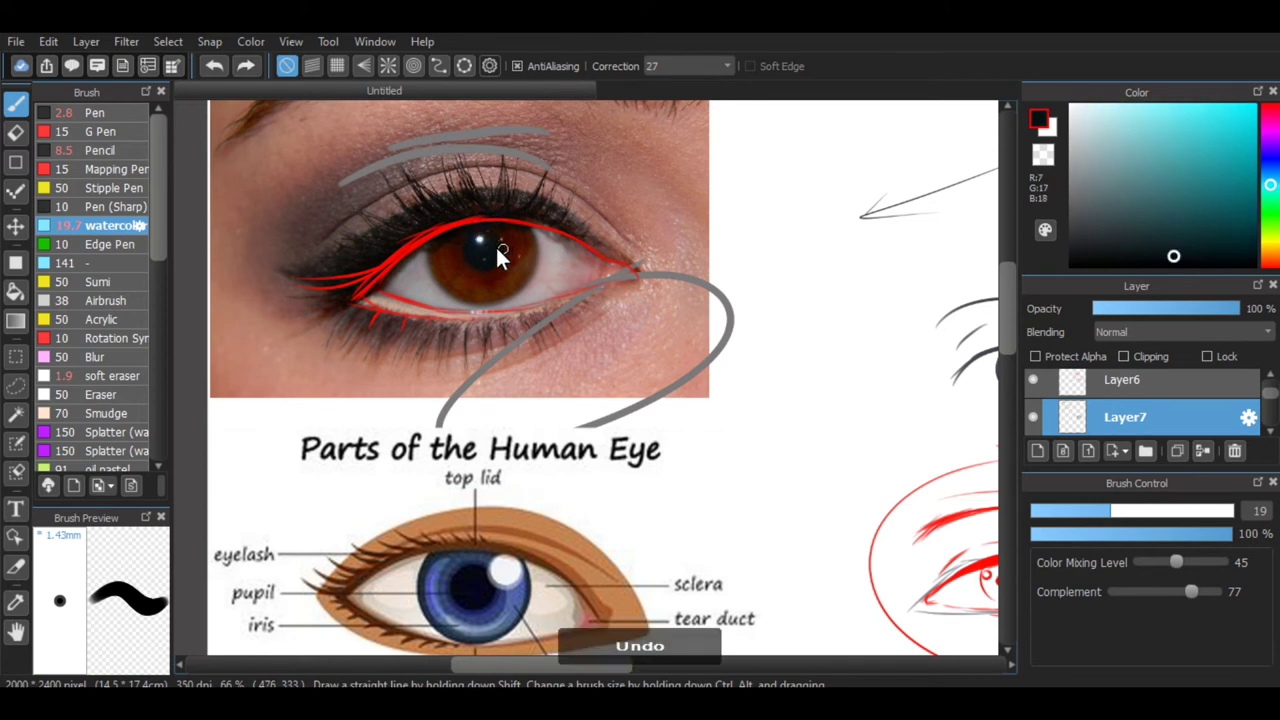
Sample the eye white on both sides of the iris in the reference photo, ending on the shaded grey (146, 140, 142).
alt+click(549, 253)
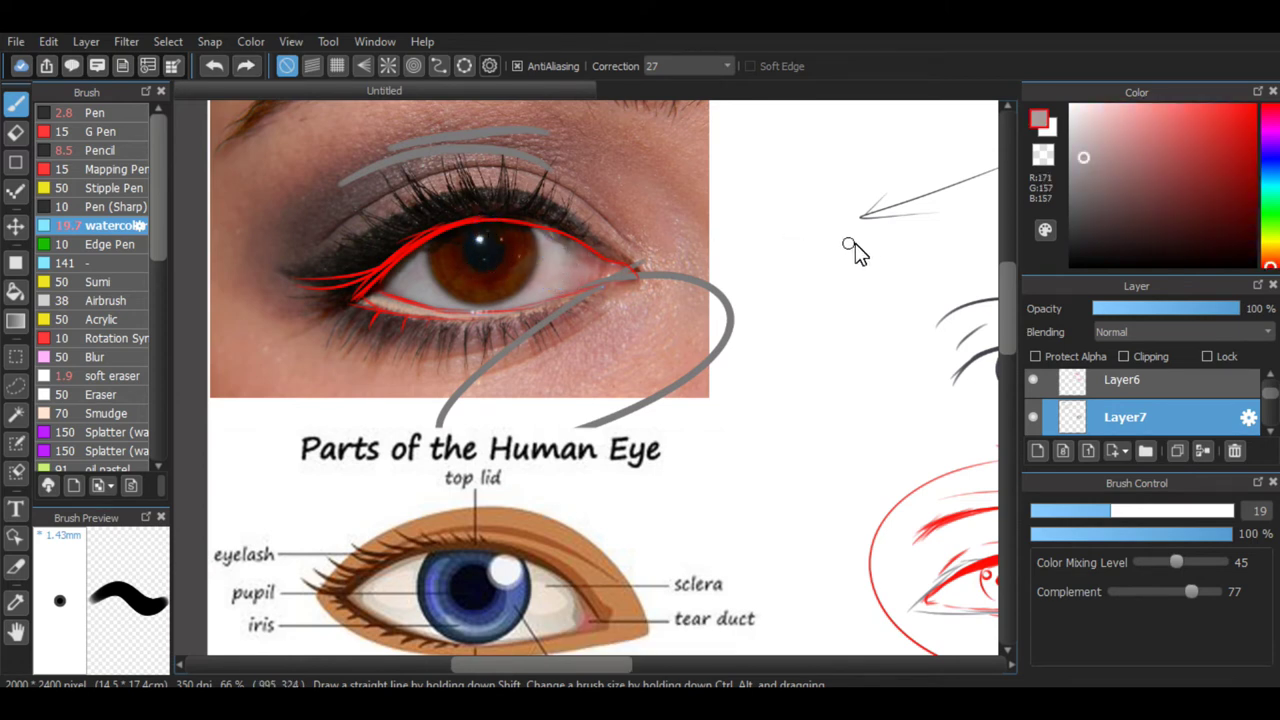
alt+click(532, 297)
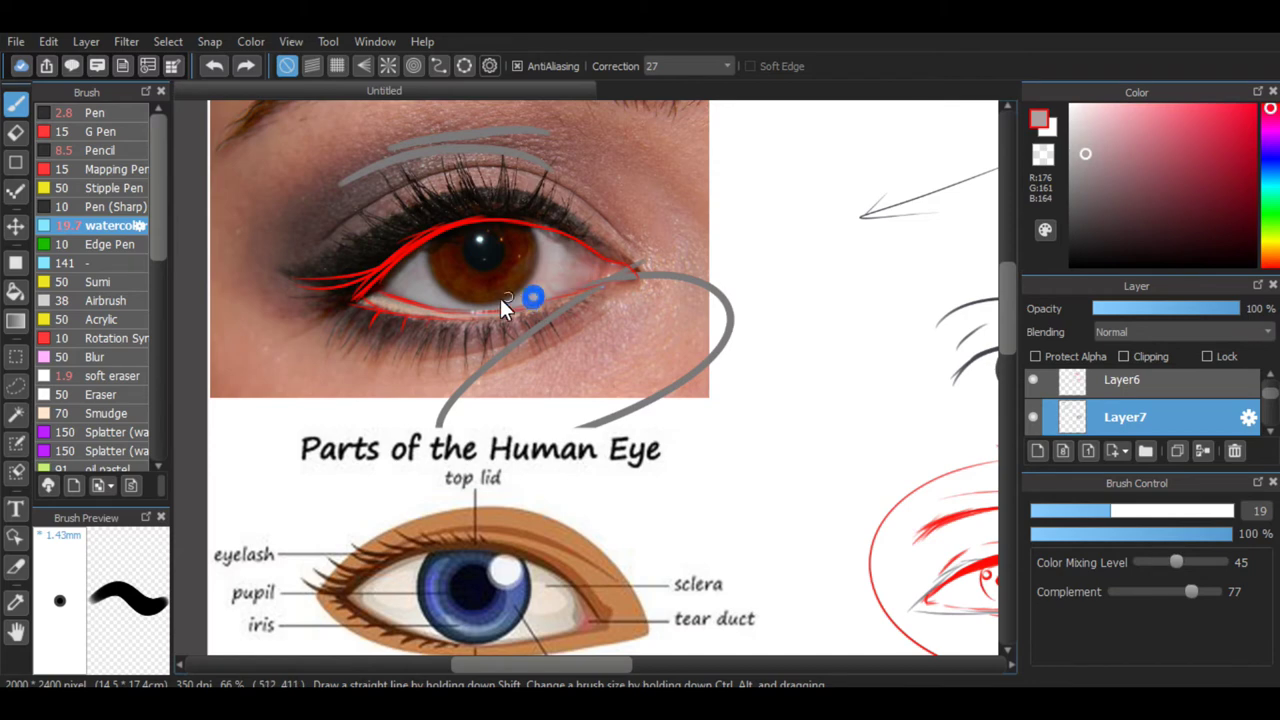
alt+click(412, 288)
scroll(412, 288, down, 1)
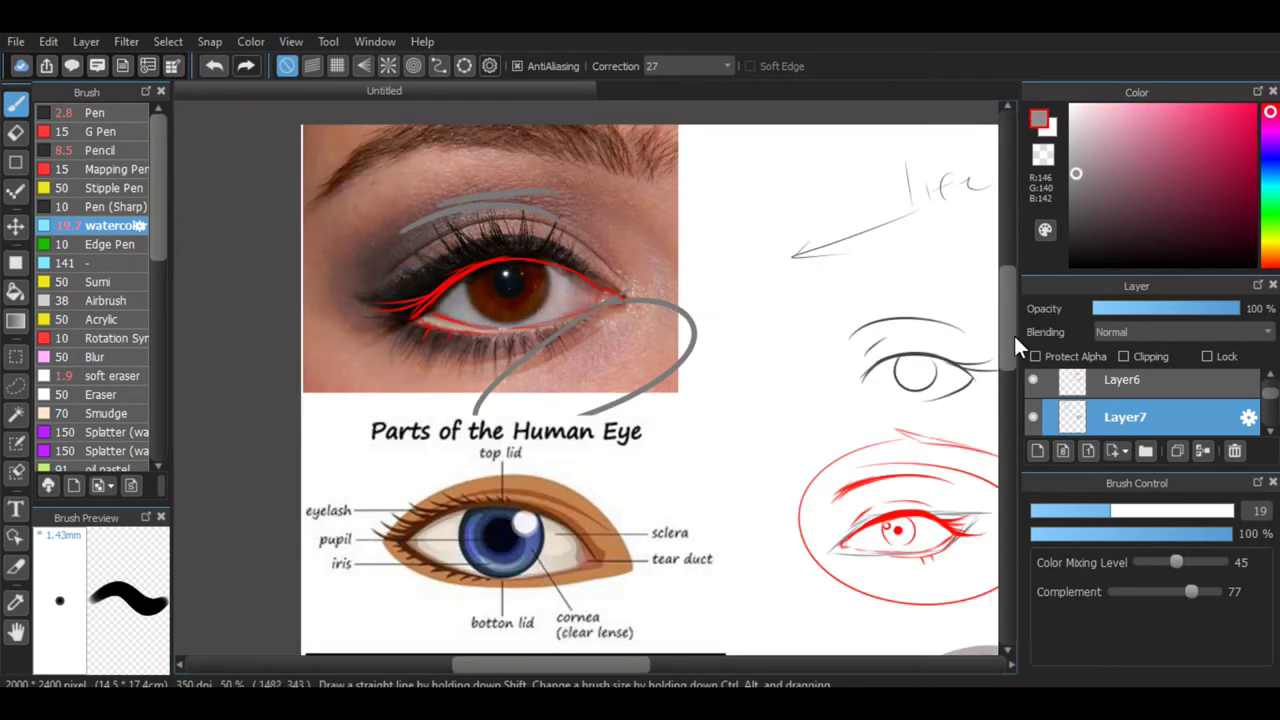
Lighten the sampled grey to (199, 192, 194) and shade the upper part of the painted eye white beneath the lid.
scroll(1005, 346, down, 5)
drag(578, 663, 670, 664)
key(ctrl+plus)
key(ctrl+plus)
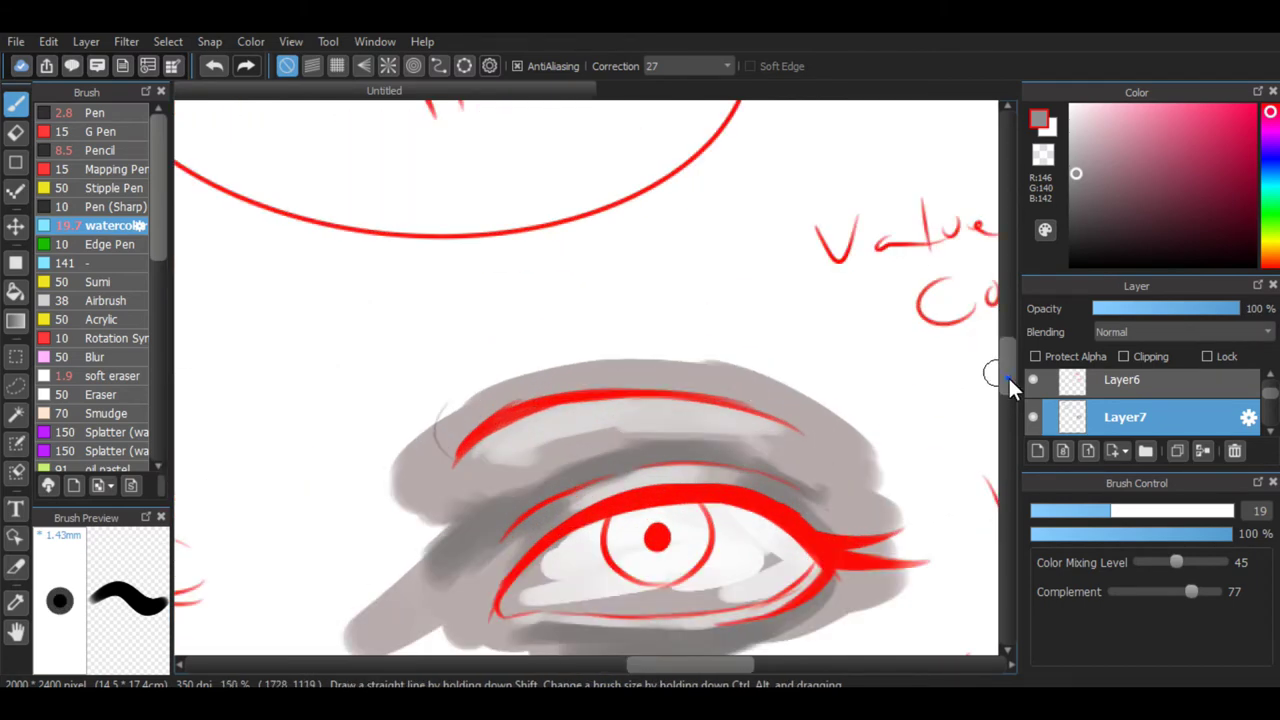
scroll(1008, 375, down, 3)
drag(1096, 223, 1072, 160)
mouse_move(577, 388)
mouse_down()
mouse_move(620, 346)
mouse_move(550, 372)
mouse_move(626, 350)
mouse_move(646, 324)
mouse_move(594, 348)
mouse_move(716, 356)
mouse_up()
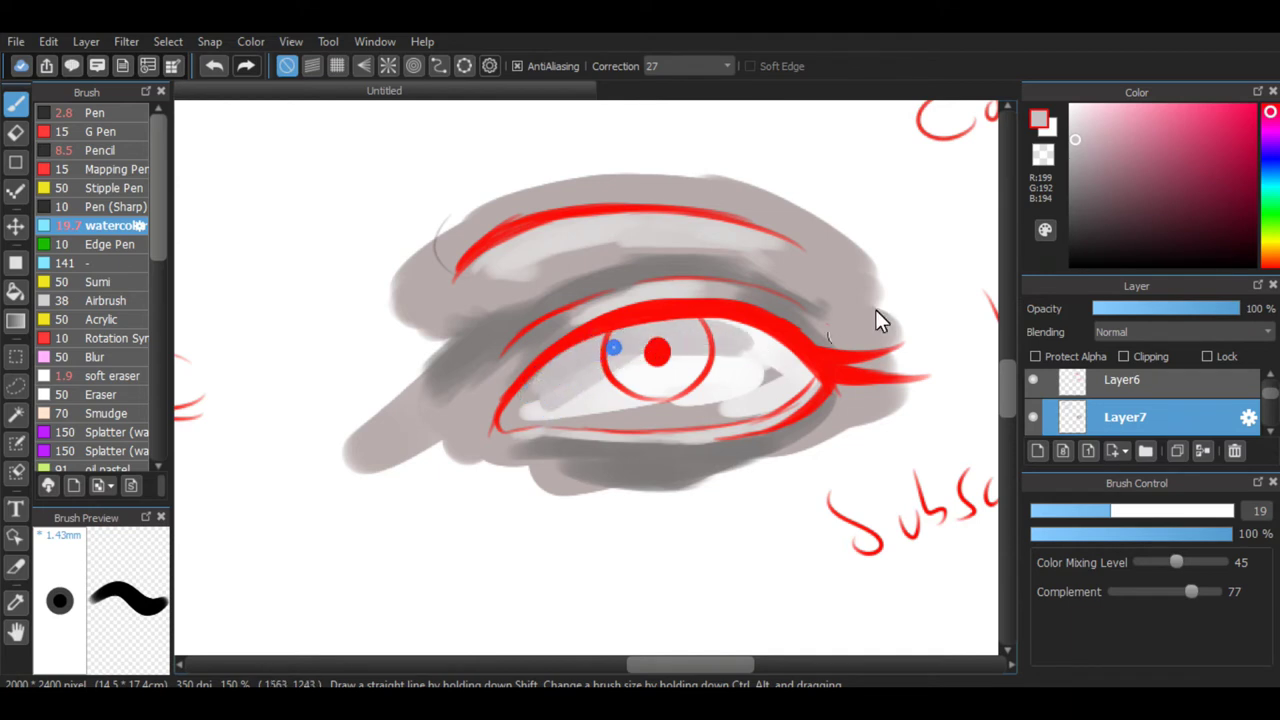
Even out the whole eye white from corner to corner with a lighter grey (234, 229, 230).
drag(1073, 130, 1072, 117)
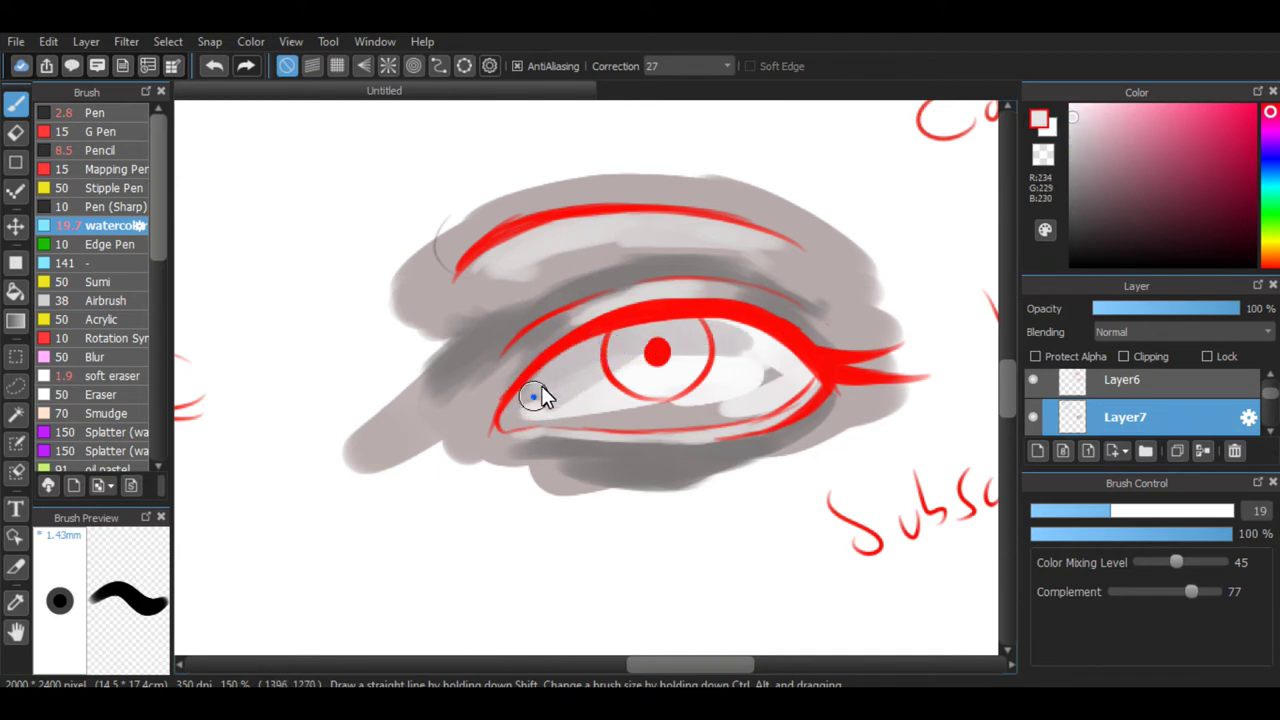
mouse_move(640, 350)
mouse_down()
mouse_move(551, 374)
mouse_move(701, 346)
mouse_move(561, 377)
mouse_move(722, 364)
mouse_move(537, 403)
mouse_move(674, 403)
mouse_move(570, 403)
mouse_move(627, 423)
mouse_move(606, 413)
mouse_move(686, 429)
mouse_move(701, 418)
mouse_move(607, 414)
mouse_move(658, 418)
mouse_up()
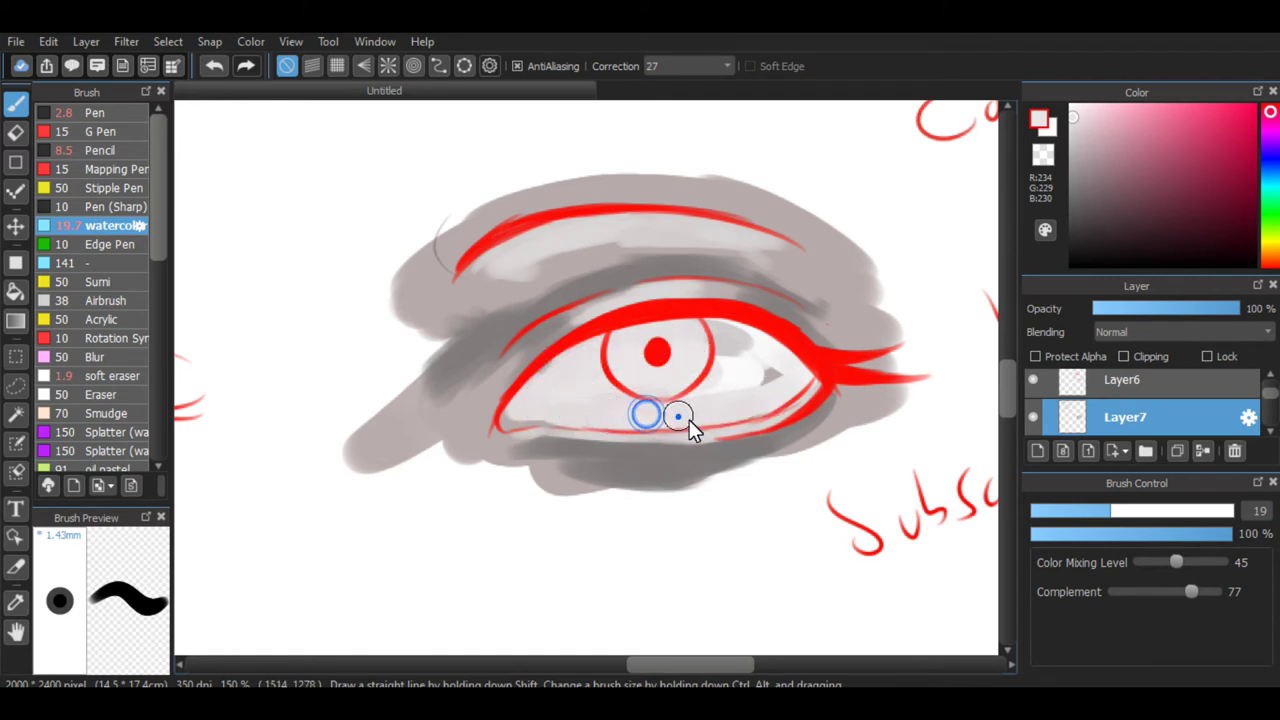
mouse_move(757, 366)
mouse_down()
mouse_move(662, 387)
mouse_move(723, 367)
mouse_move(627, 344)
mouse_move(785, 355)
mouse_move(648, 340)
mouse_move(772, 380)
mouse_up()
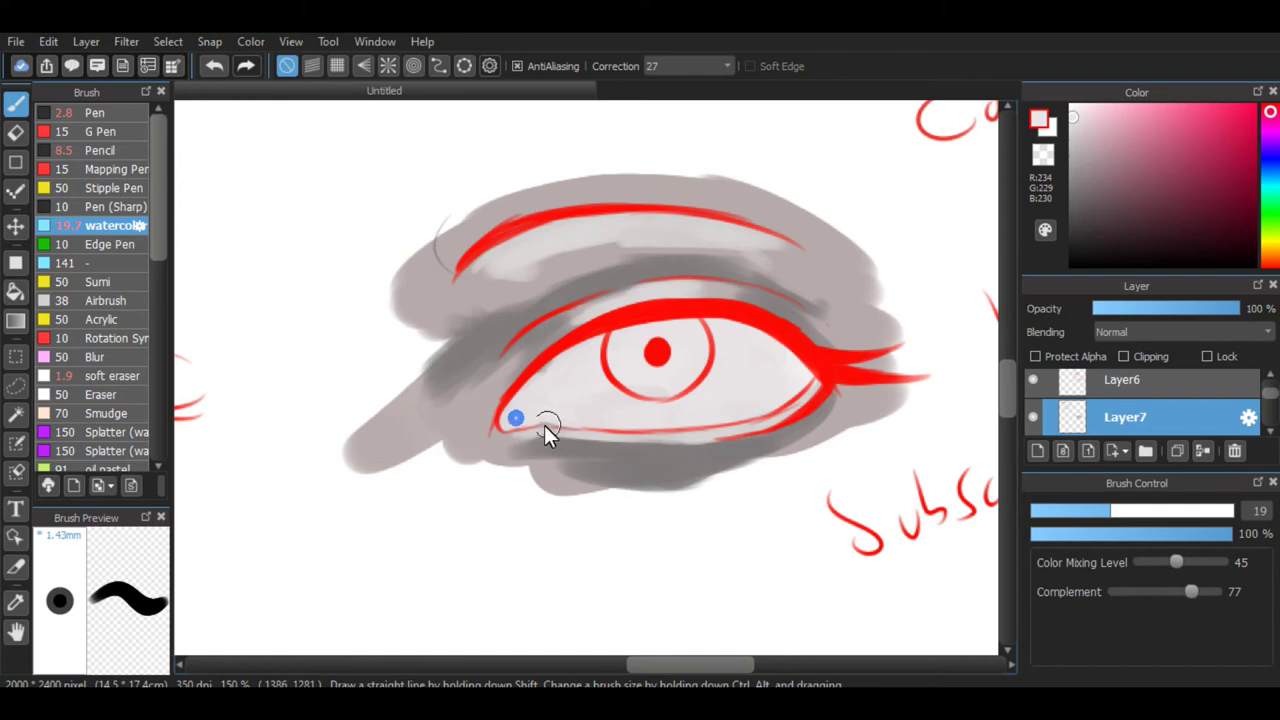
Paint a large light grey (234, 229, 230) disc below the "Subscribe!" note with watercolor at size 227, undoing the small test stroke.
scroll(695, 402, down, 4)
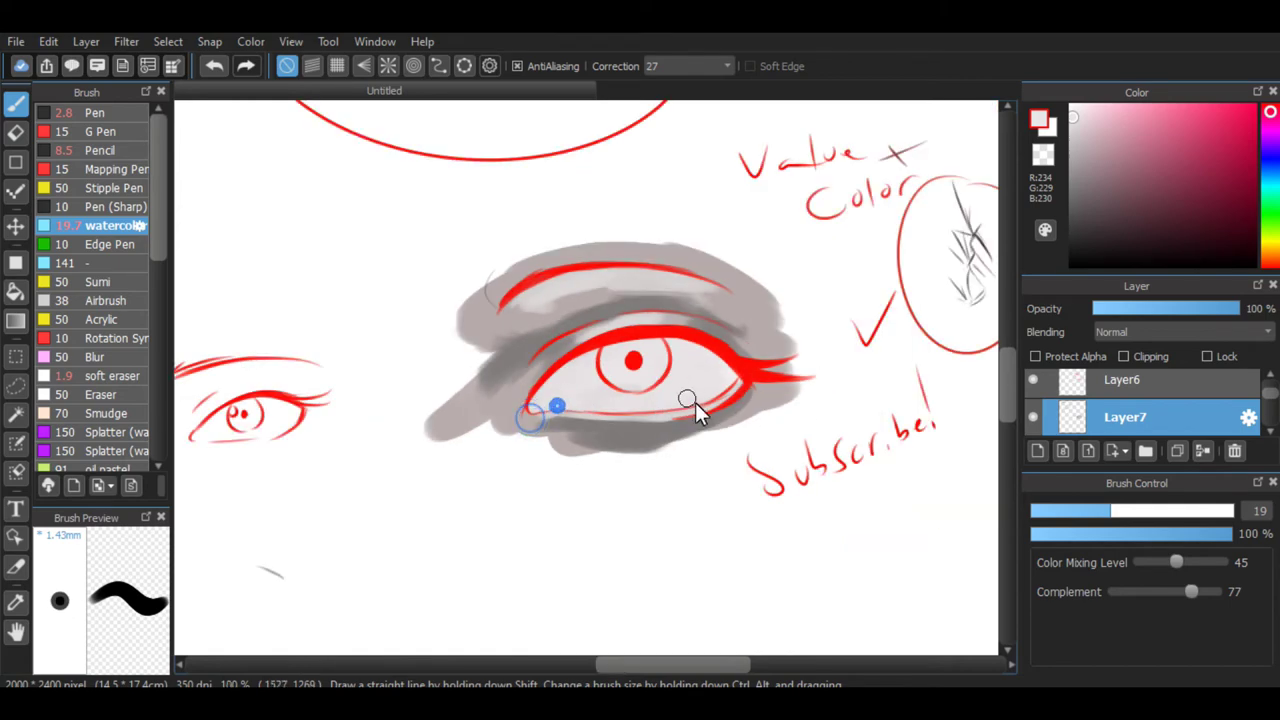
scroll(660, 425, down, 1)
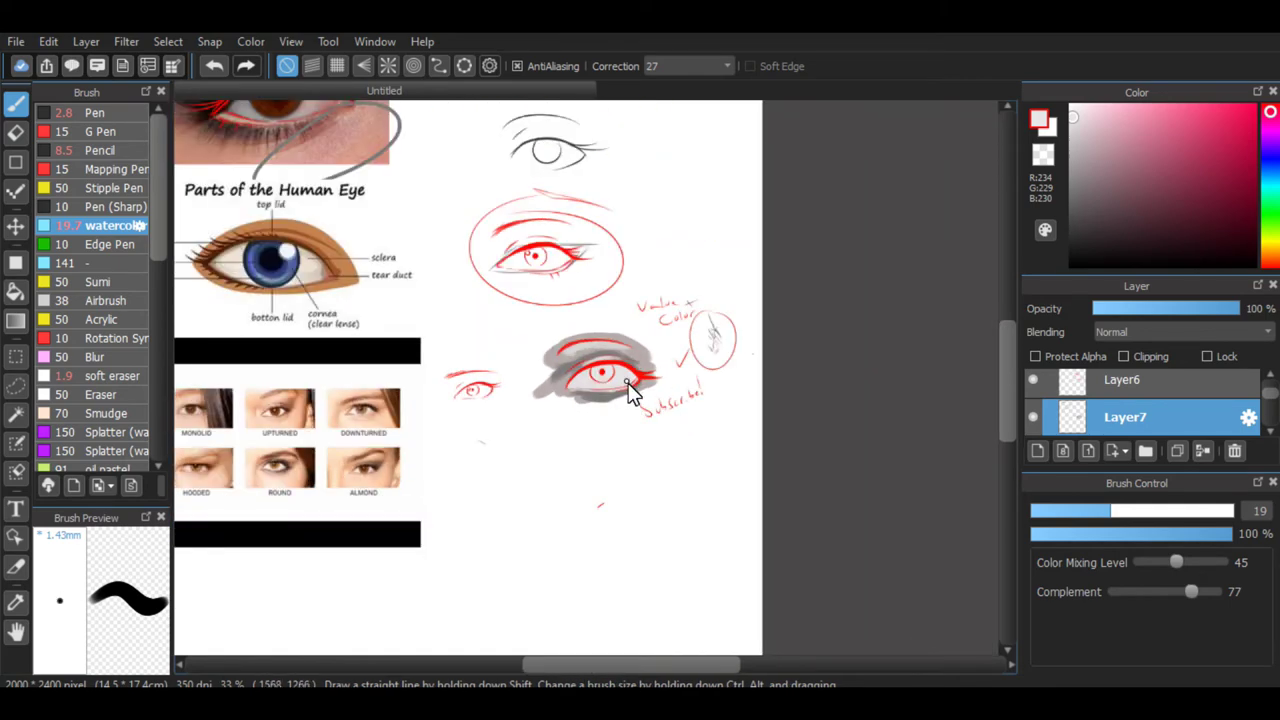
scroll(628, 383, up, 1)
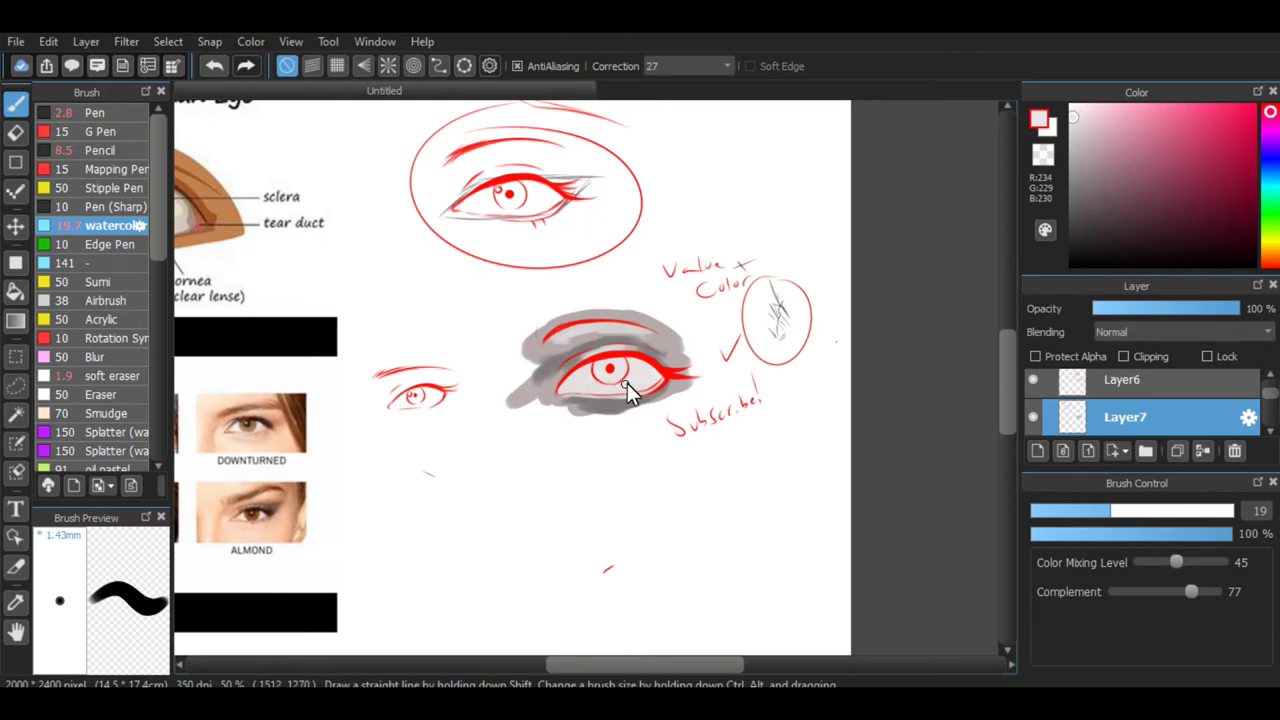
key(ctrl+Up)
key(ctrl+Up)
key(ctrl+Down)
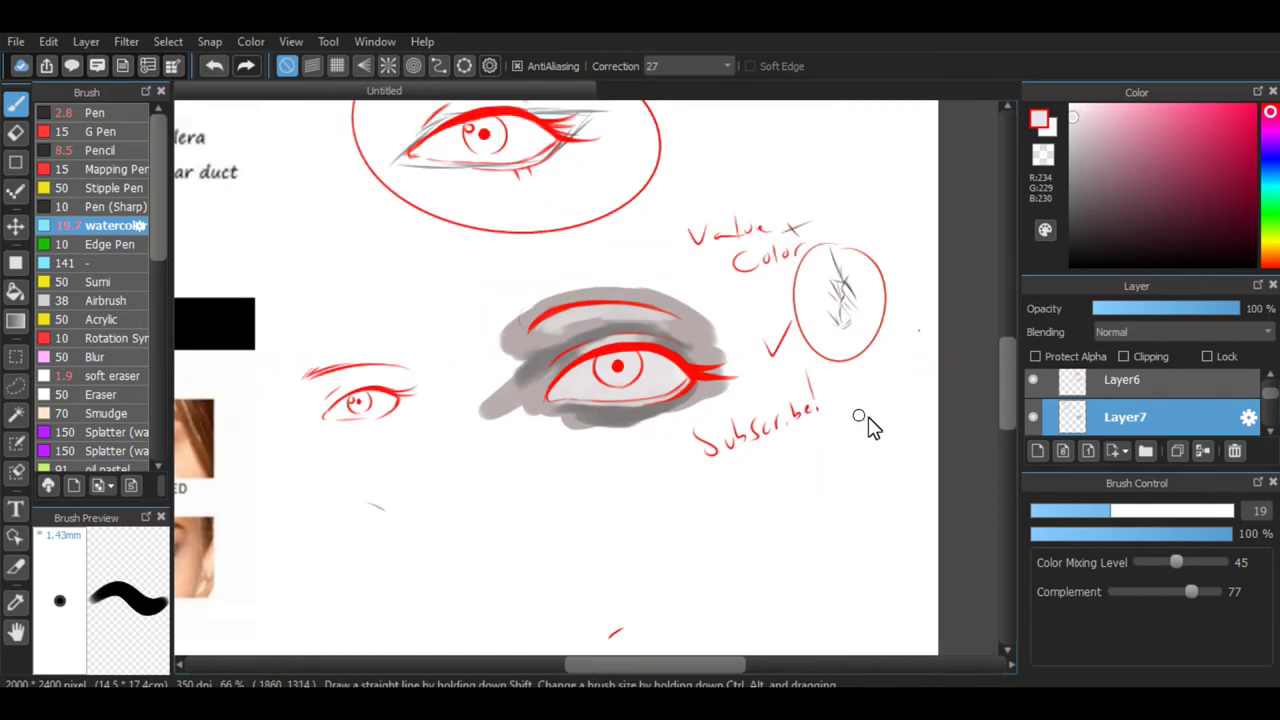
mouse_move(859, 405)
mouse_down()
mouse_move(816, 433)
mouse_move(883, 437)
mouse_move(843, 456)
mouse_up()
key(ctrl+z)
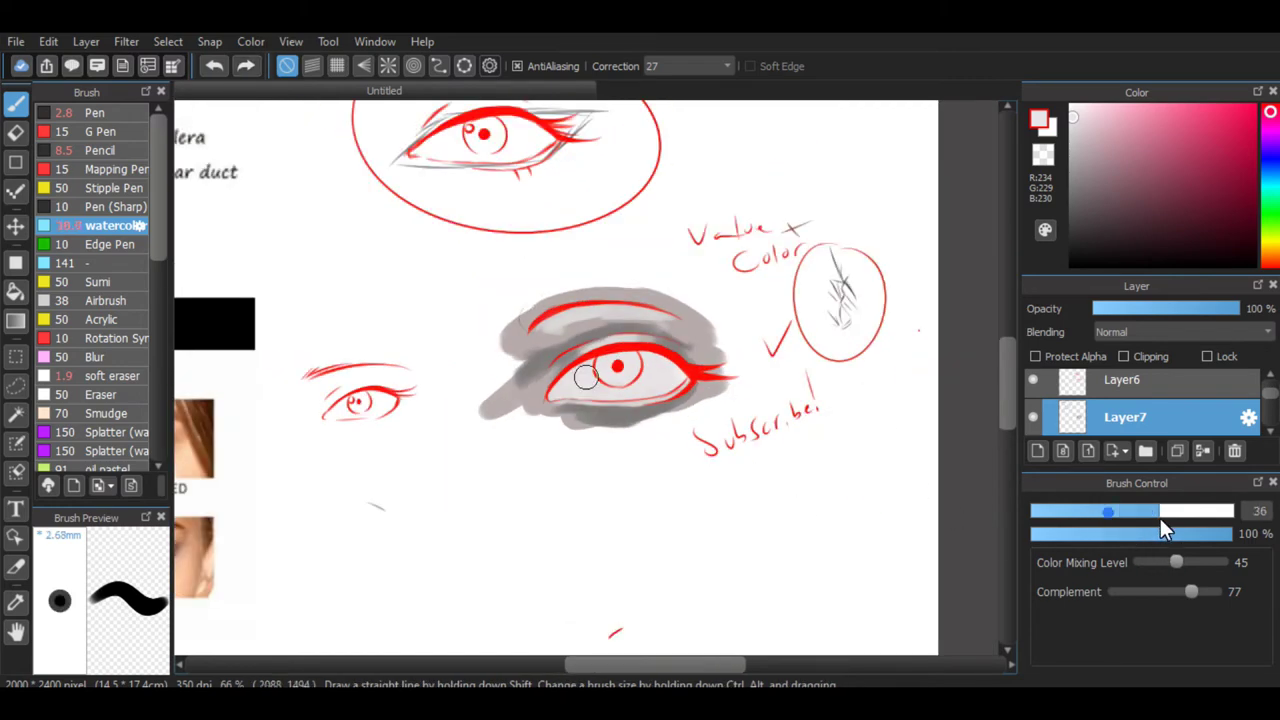
click(1170, 511)
mouse_move(800, 486)
mouse_down()
mouse_move(815, 523)
mouse_move(789, 512)
mouse_move(815, 492)
mouse_up()
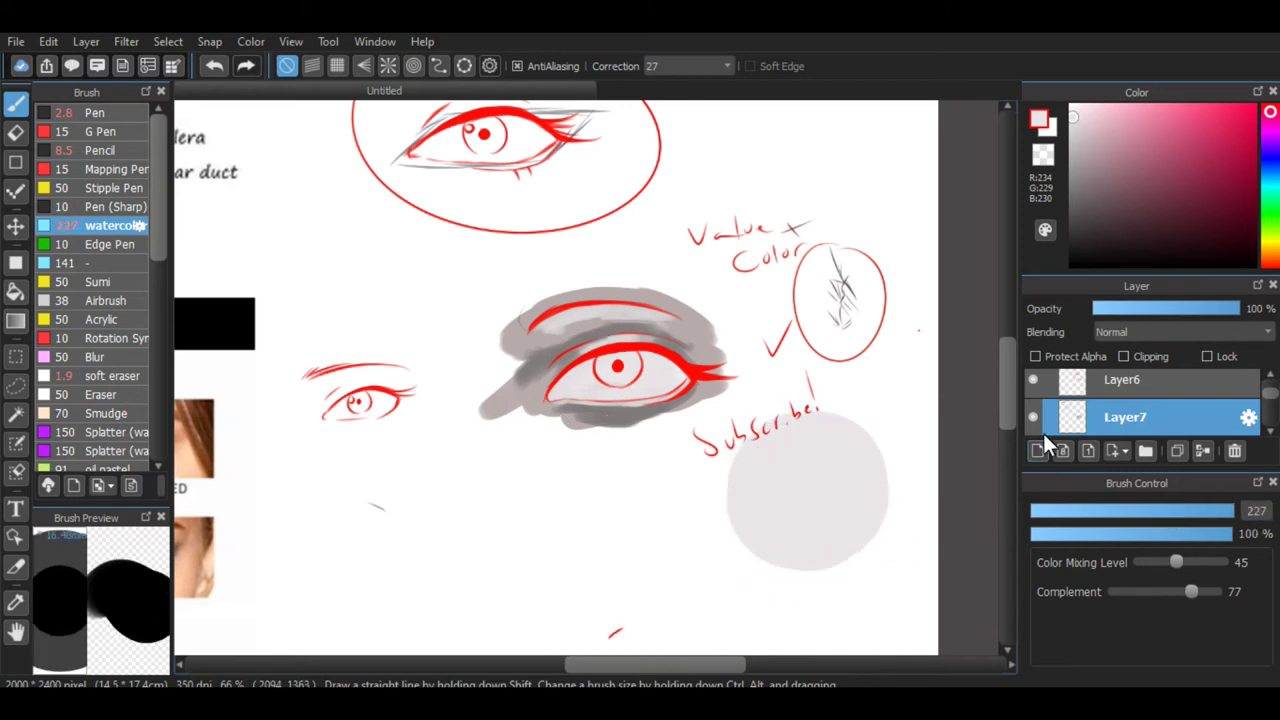
Turn on Protect Alpha for Layer7.
click(1035, 356)
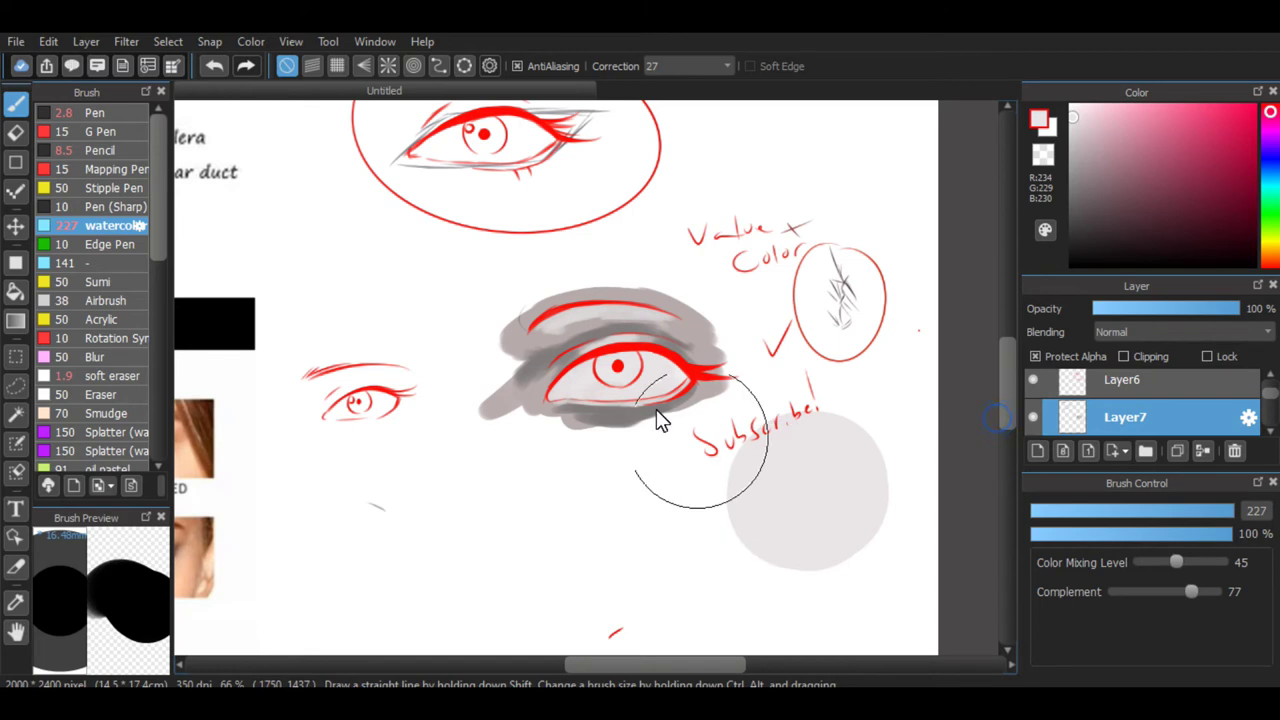
mouse_move(577, 387)
mouse_down()
mouse_move(621, 399)
mouse_move(643, 424)
mouse_move(550, 351)
mouse_move(628, 383)
mouse_up()
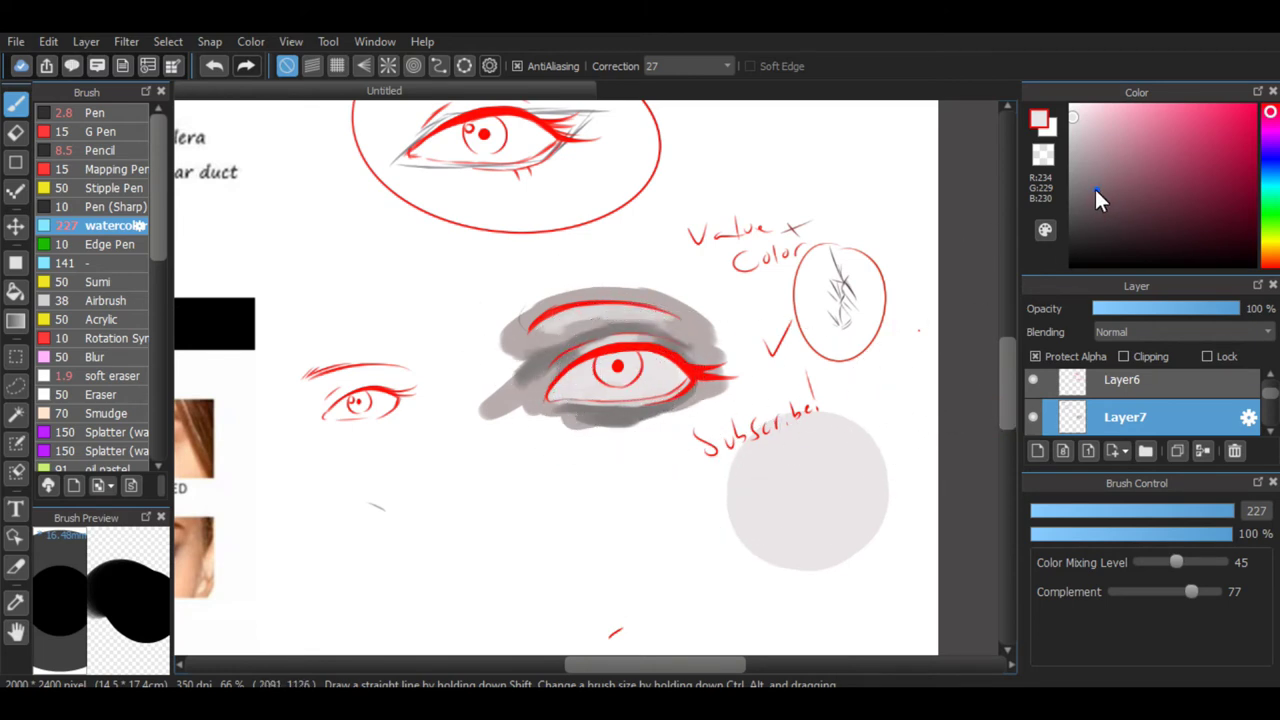
Try shading one side of the light grey disc with watercolor in a darker grey (151, 140, 144).
drag(1094, 190, 1081, 170)
mouse_move(852, 400)
mouse_down()
mouse_move(894, 517)
mouse_move(805, 497)
mouse_move(915, 462)
mouse_move(824, 568)
mouse_move(904, 469)
mouse_move(836, 530)
mouse_up()
key(ctrl+z)
key(ctrl+z)
key(ctrl+z)
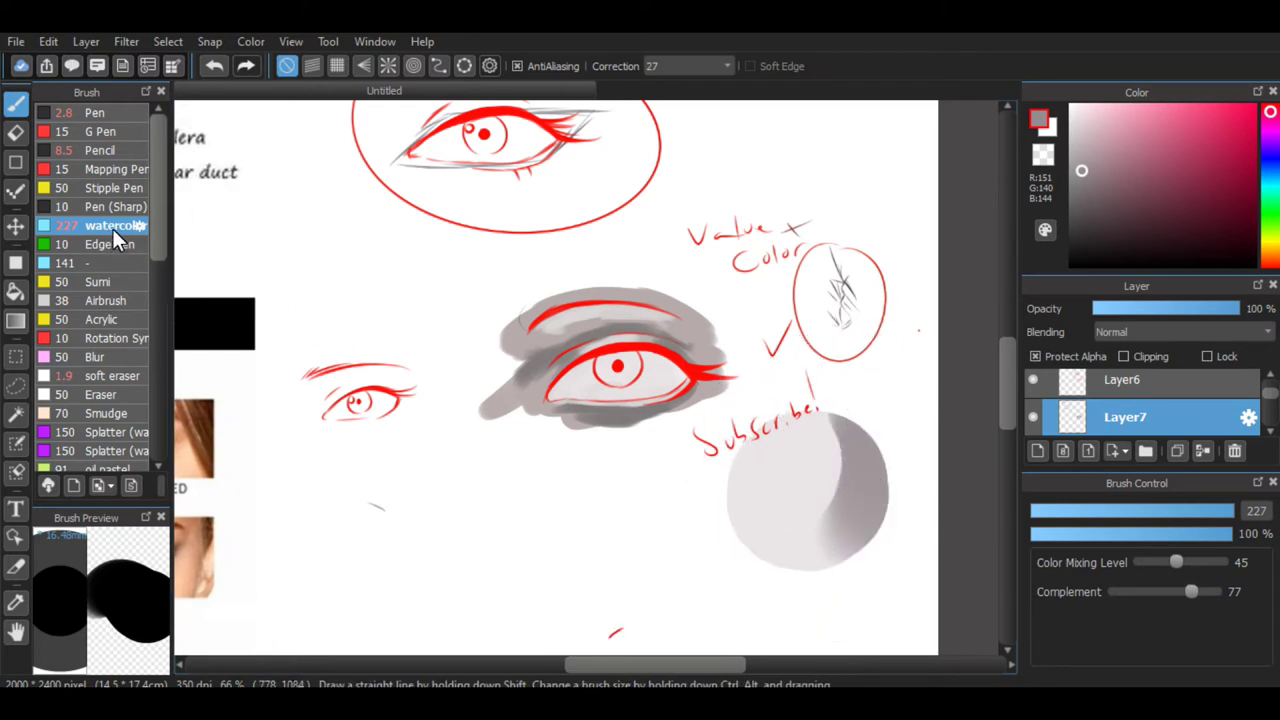
Undo the watercolor shading and softly shade around the disc's edge with the Airbrush at size 91 in the same grey.
click(105, 300)
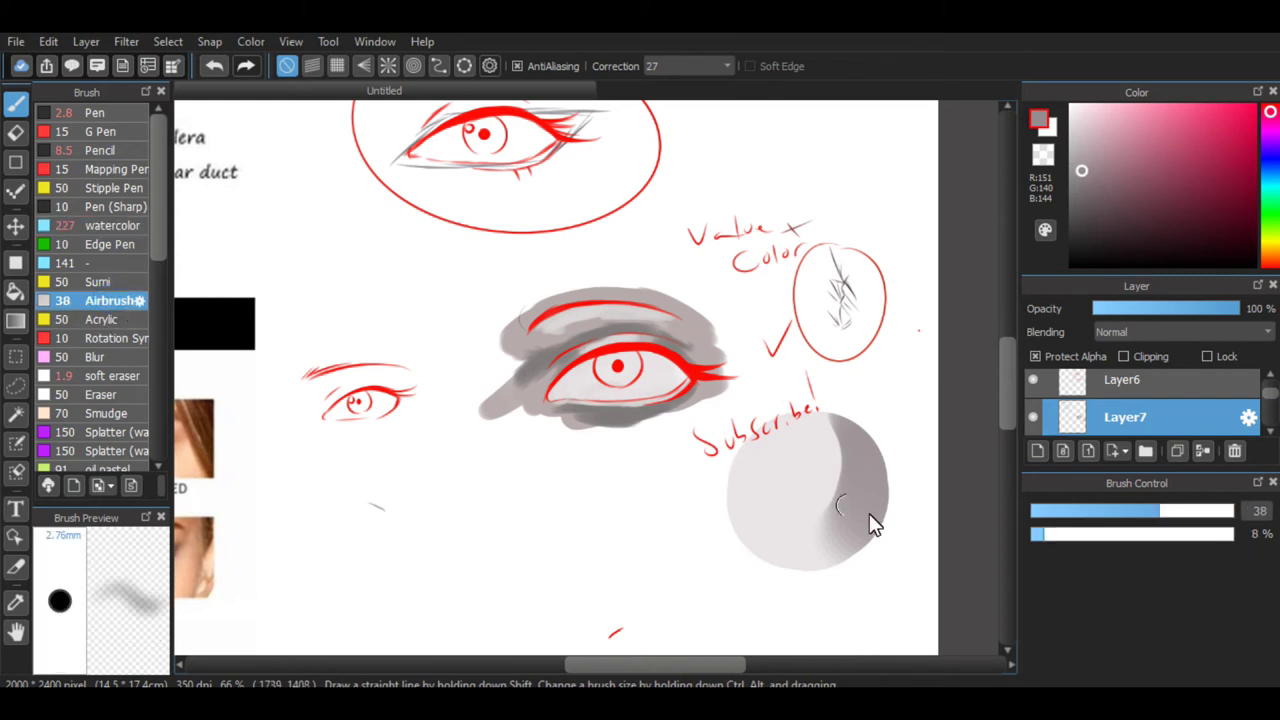
key(ctrl+z)
drag(1205, 522, 1207, 522)
drag(705, 412, 729, 555)
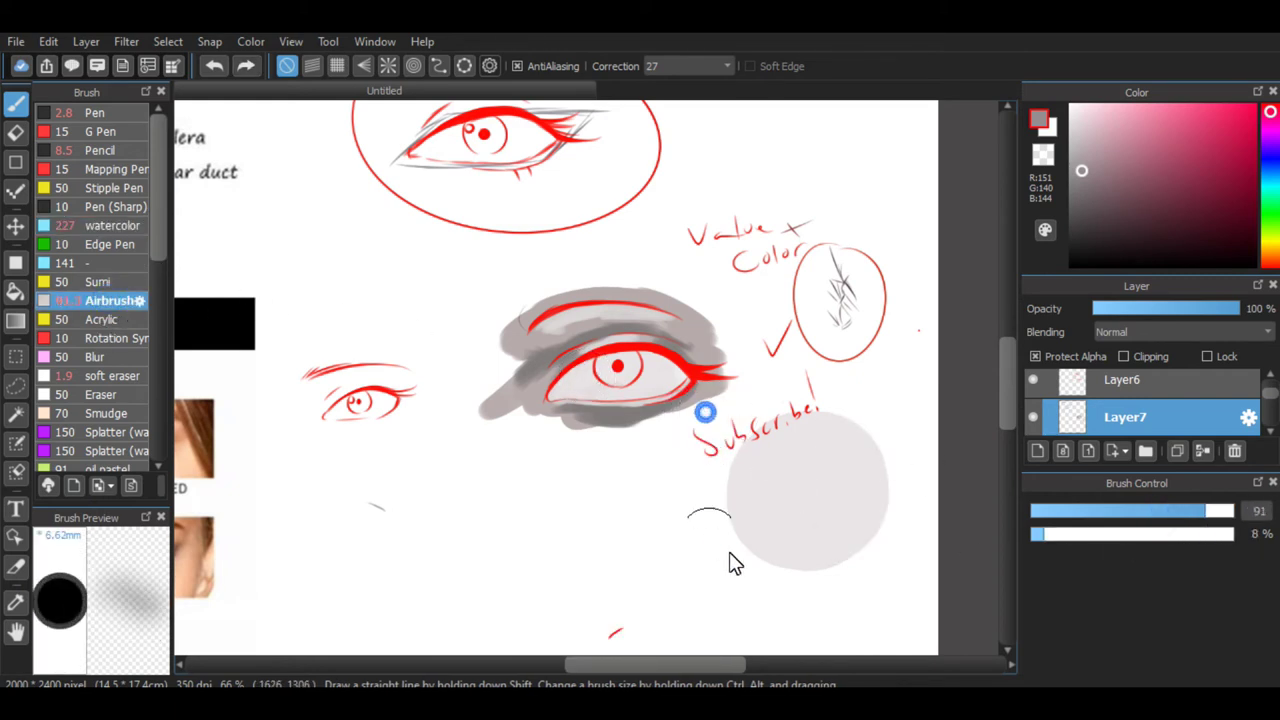
mouse_move(787, 397)
mouse_down()
mouse_move(758, 552)
mouse_move(778, 564)
mouse_up()
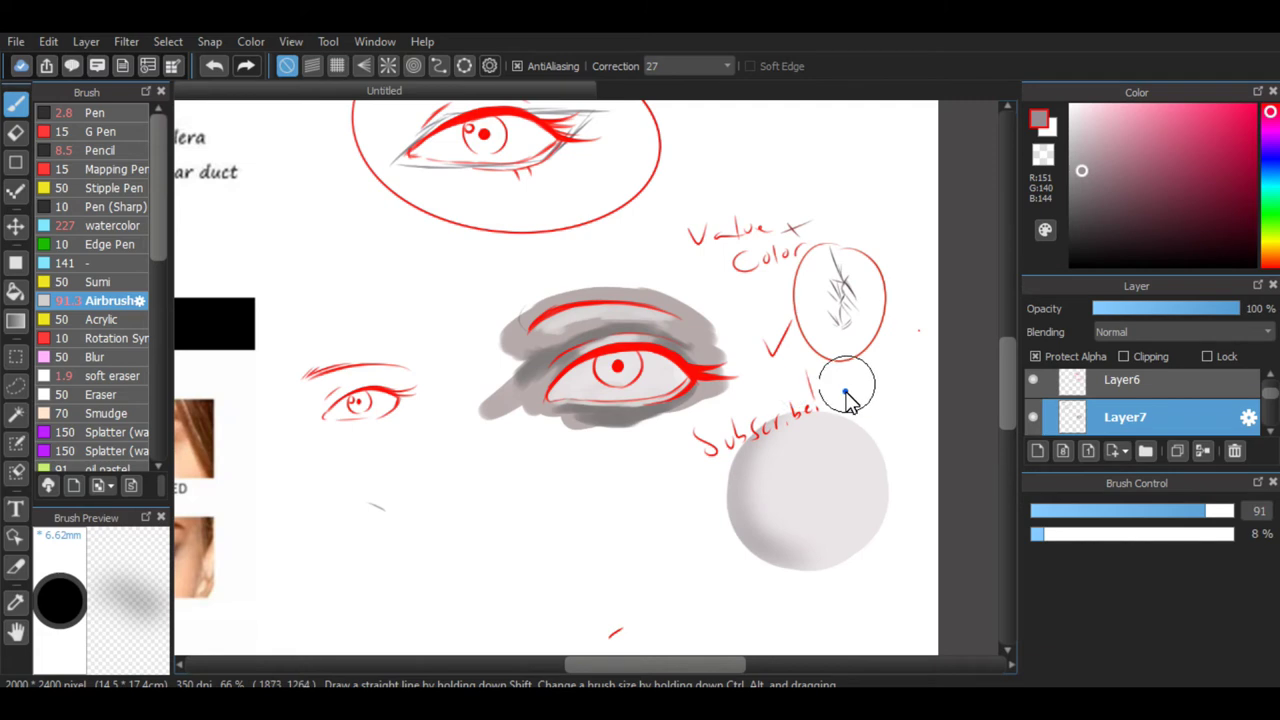
mouse_move(843, 391)
mouse_down()
mouse_move(829, 520)
mouse_move(895, 487)
mouse_up()
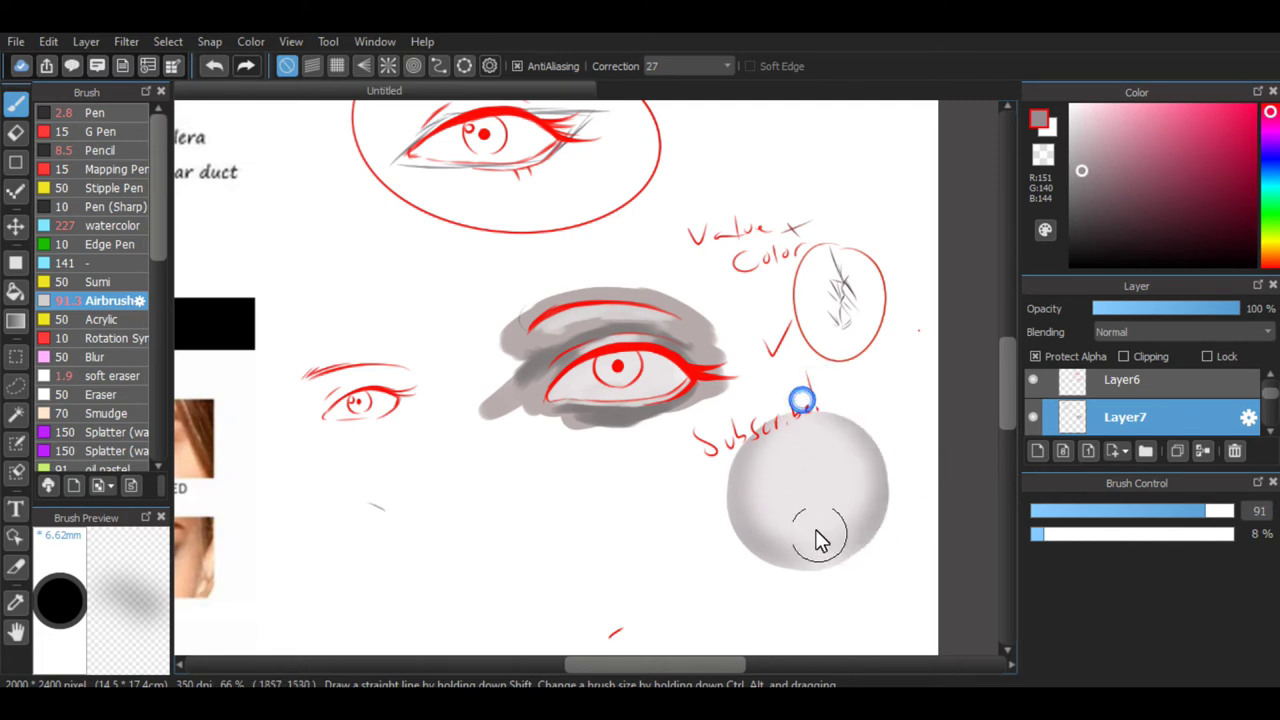
drag(738, 414, 772, 540)
mouse_move(777, 400)
mouse_down()
mouse_move(734, 460)
mouse_move(769, 493)
mouse_up()
key(ctrl+z)
drag(755, 421, 865, 547)
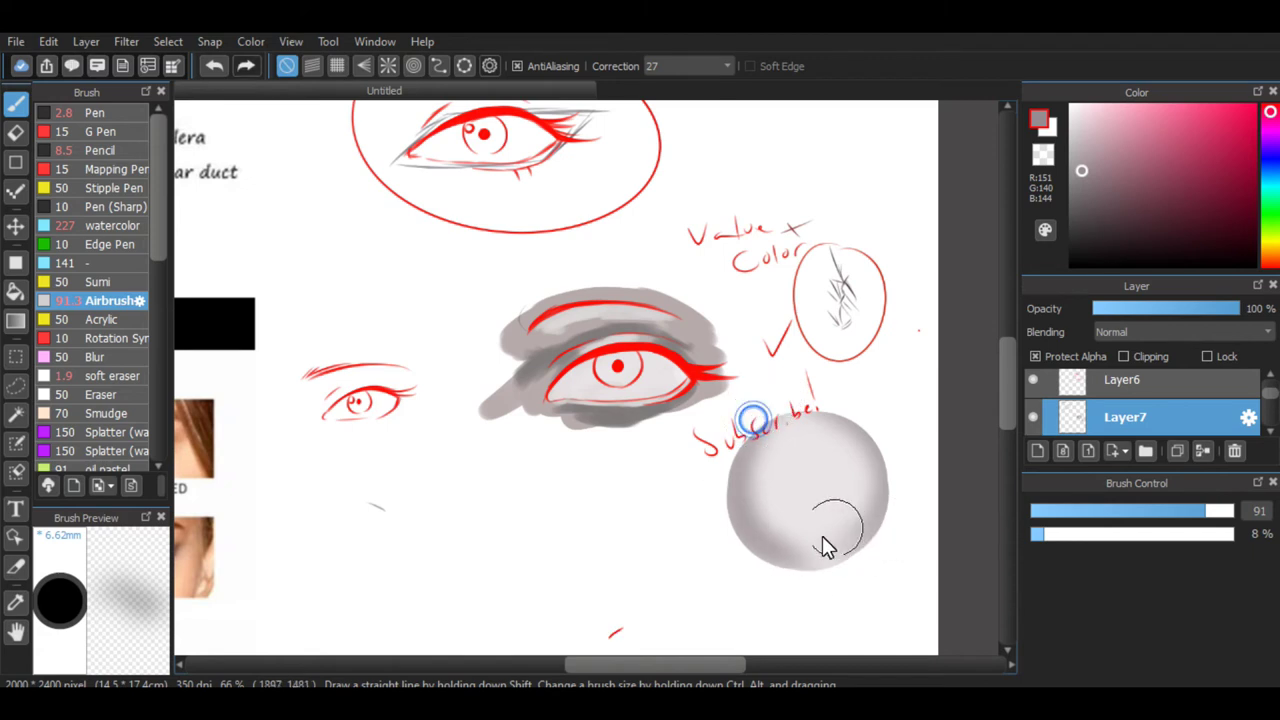
drag(772, 554, 863, 509)
mouse_move(700, 542)
mouse_down()
mouse_move(854, 517)
mouse_move(824, 517)
mouse_move(854, 466)
mouse_up()
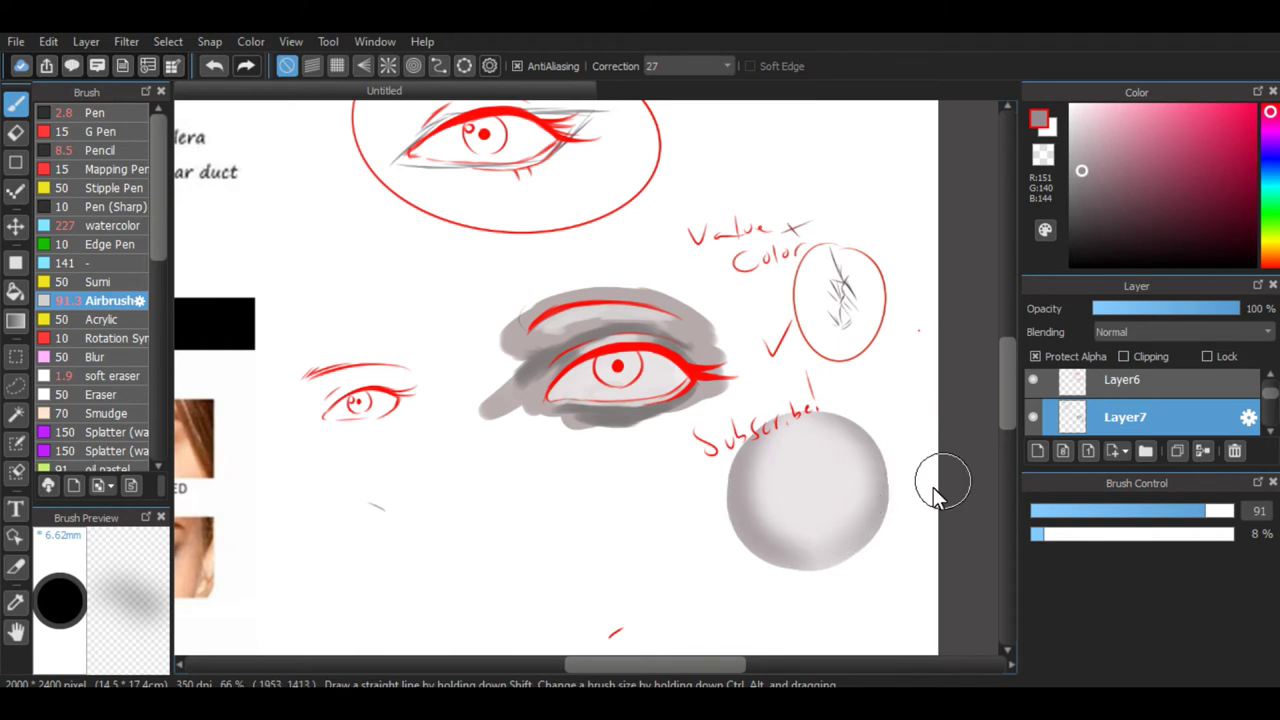
Turn off Protect Alpha and stamp a grey dot below the painted eye with the Pen at size 76.6.
click(105, 112)
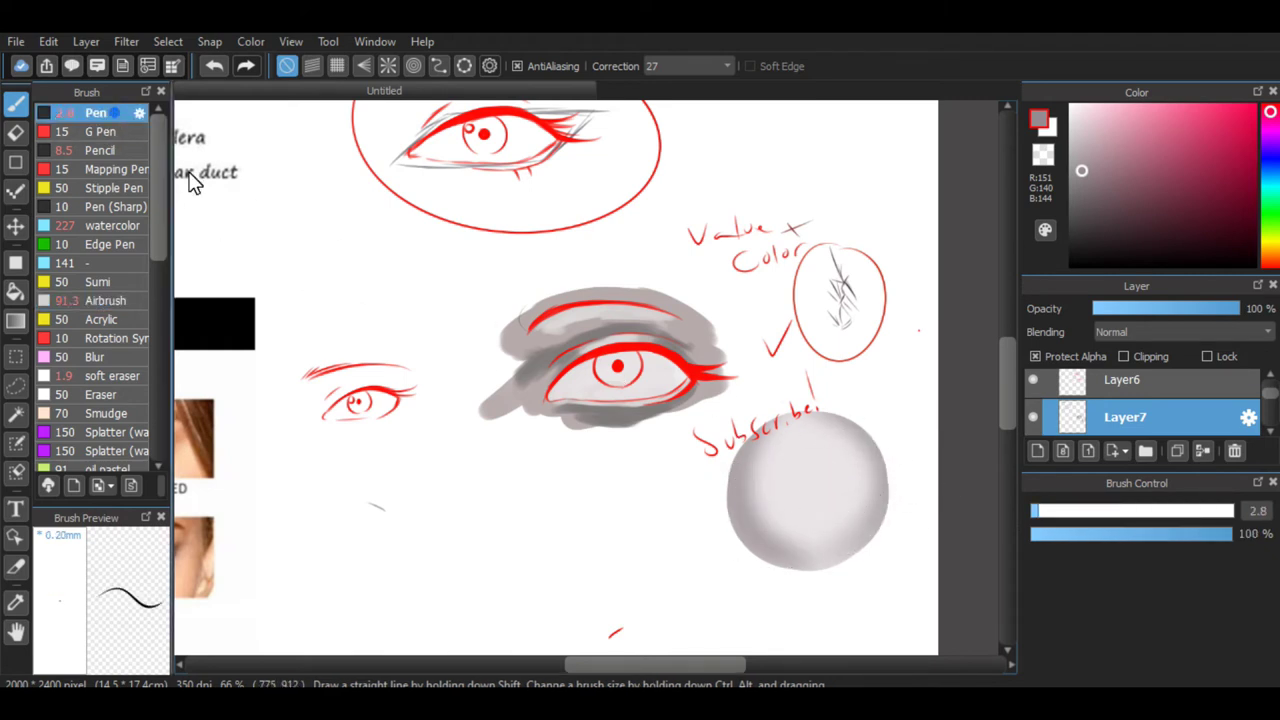
click(1035, 357)
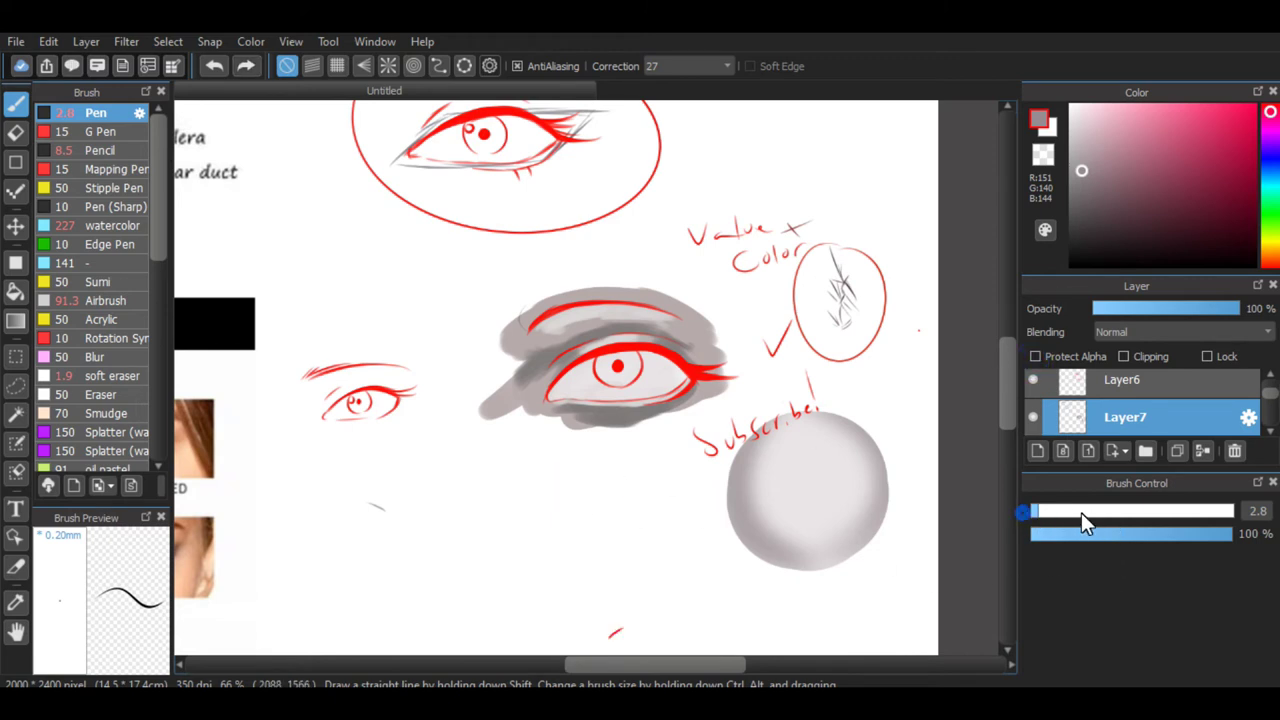
drag(1081, 512, 1185, 512)
click(557, 520)
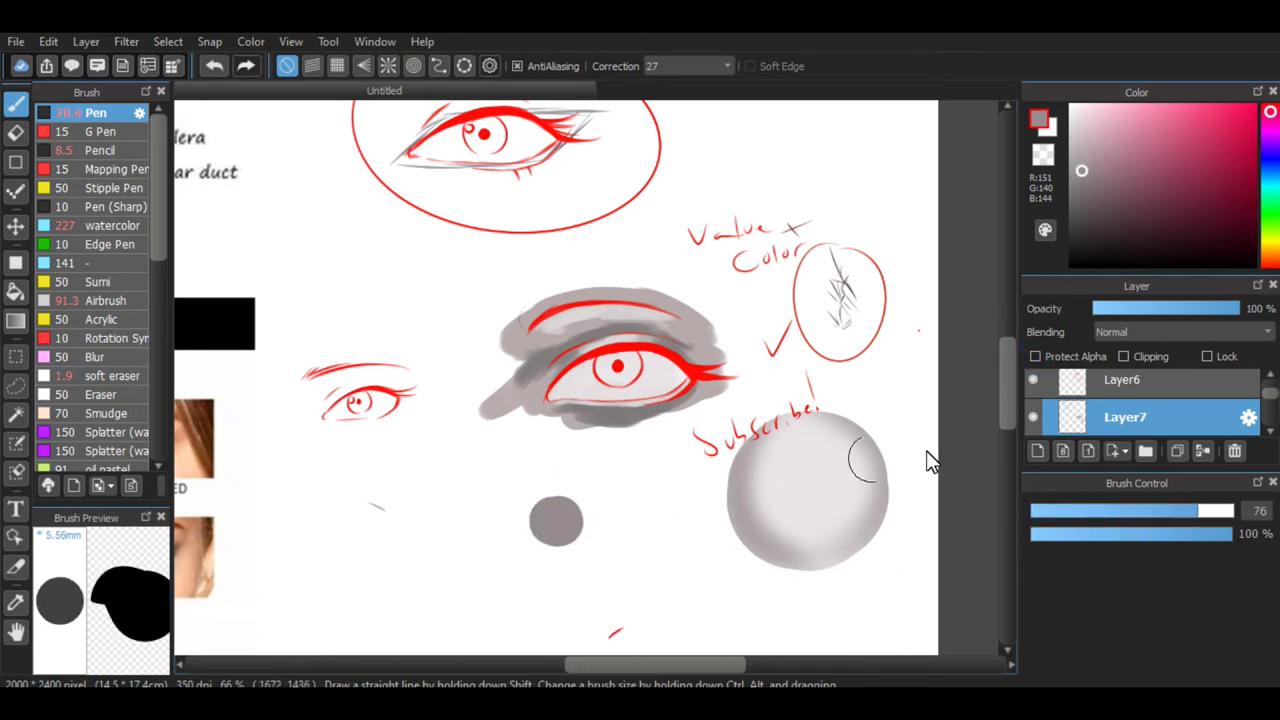
Turn Protect Alpha back on and recolour the dot with watercolor, first light grey (238, 238, 238), finally crimson (234, 8, 76).
click(1036, 357)
click(1084, 138)
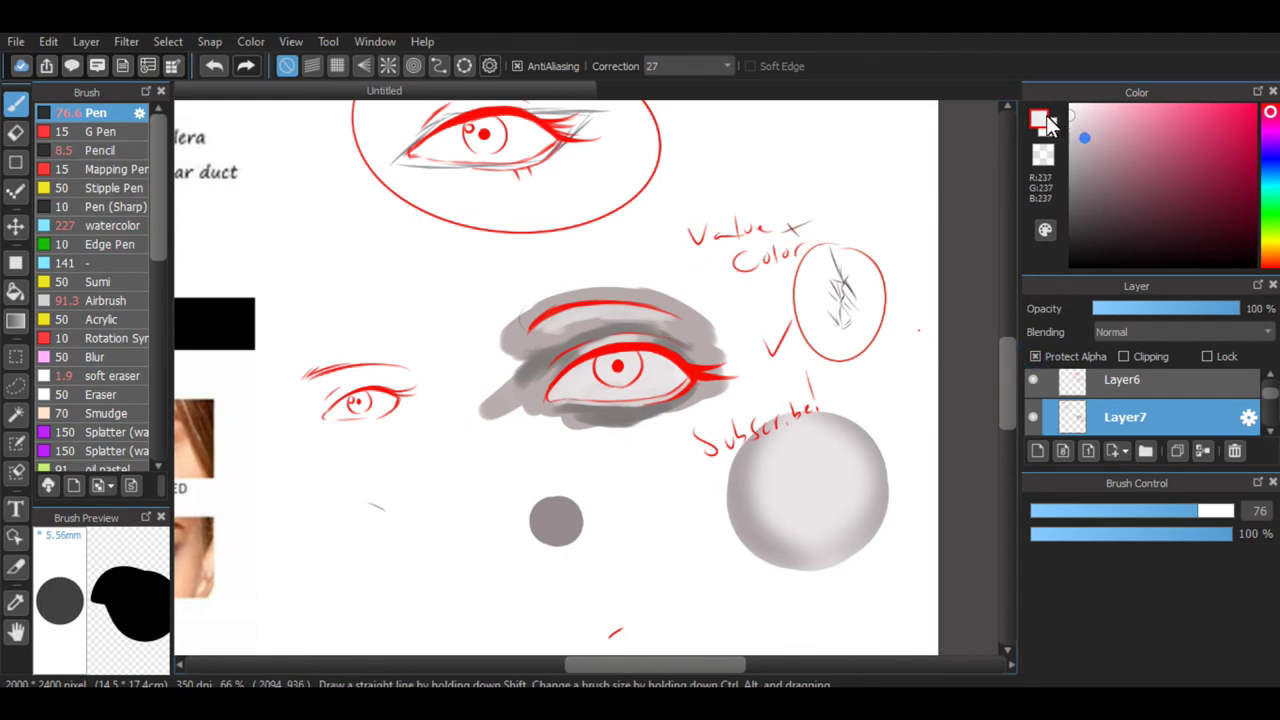
click(118, 227)
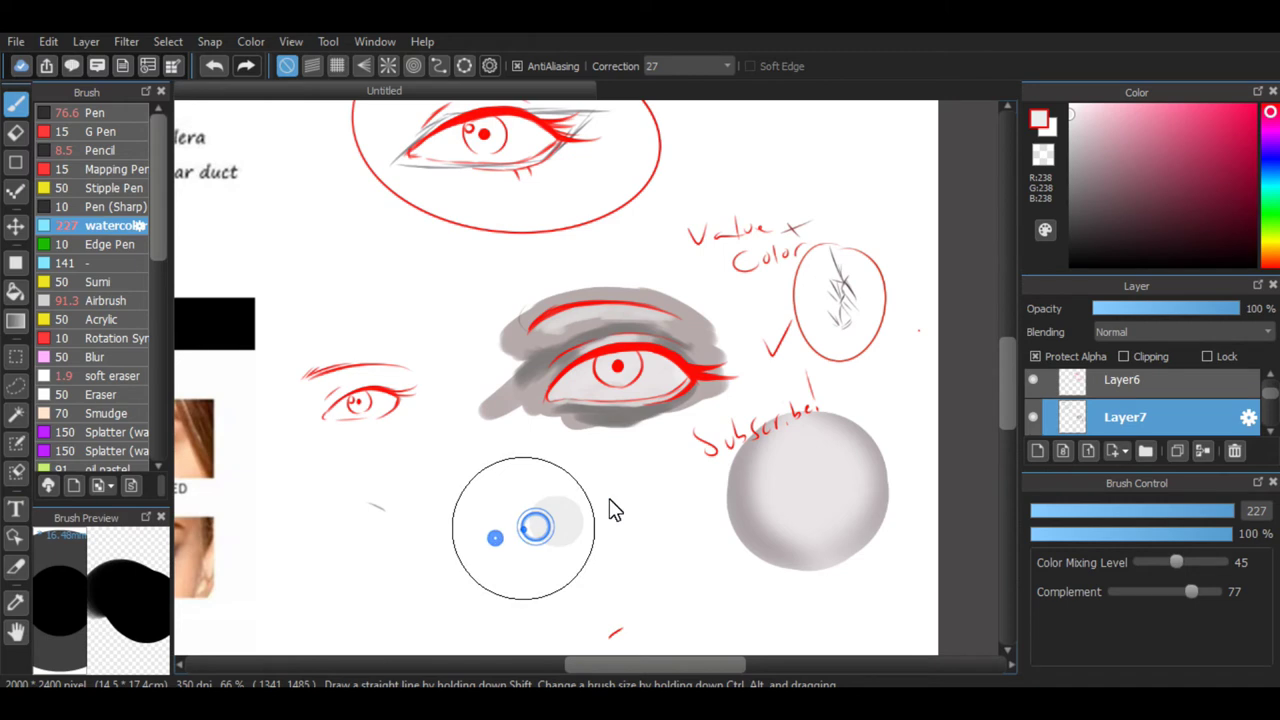
click(1214, 133)
click(1250, 117)
drag(563, 514, 575, 500)
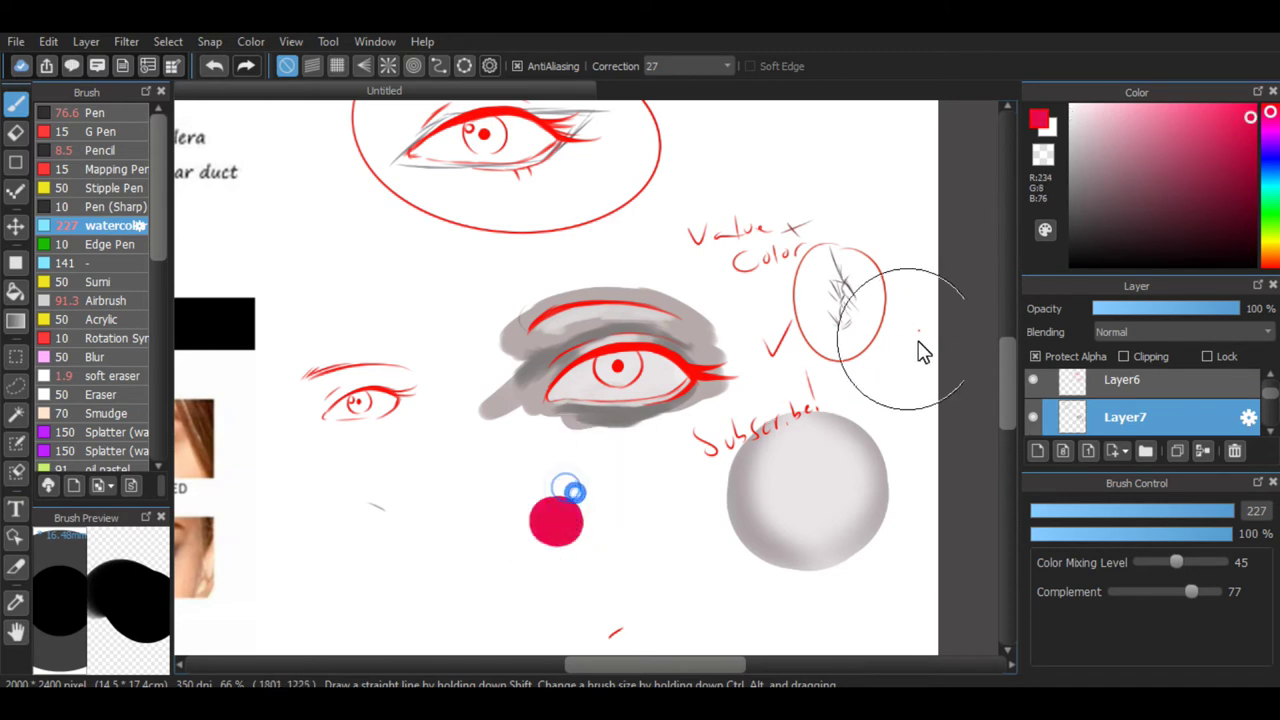
Try painting crimson (234, 8, 76) over the alpha-protected shaded disc, and undo the strokes.
click(760, 490)
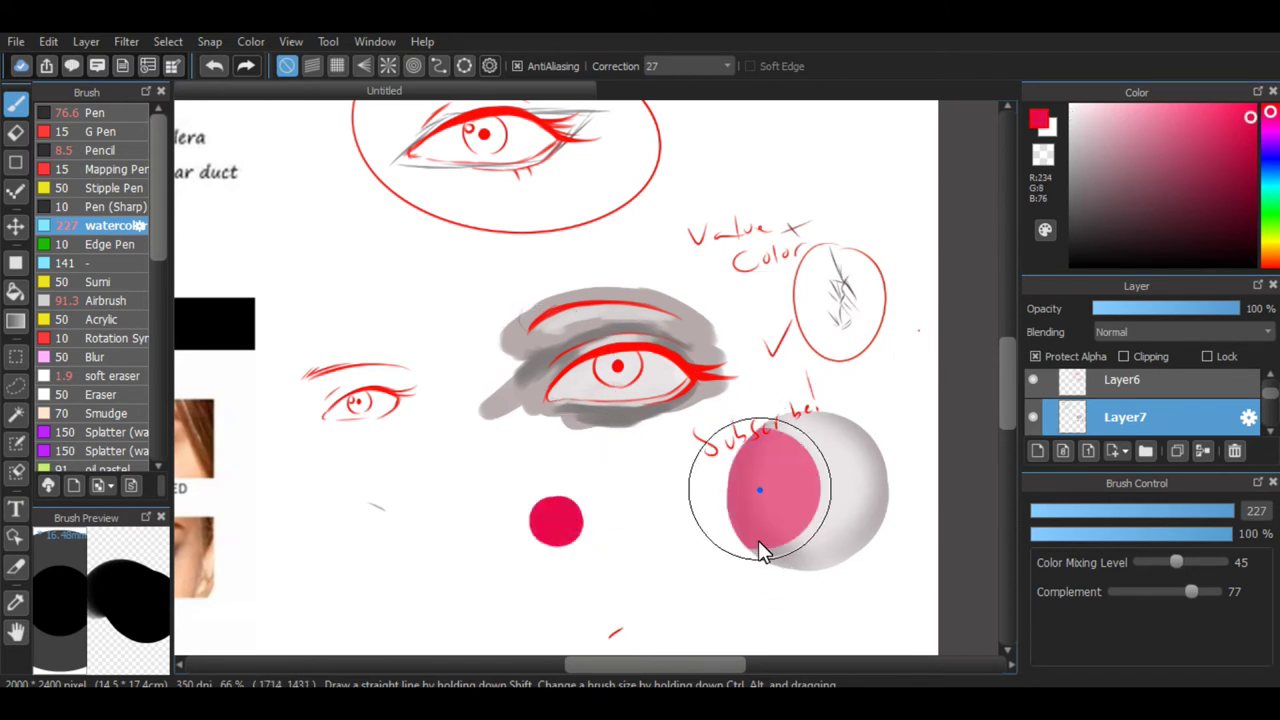
drag(760, 542, 762, 556)
mouse_move(820, 437)
mouse_down()
mouse_move(822, 495)
mouse_move(856, 498)
mouse_up()
key(ctrl+z)
key(ctrl+z)
key(ctrl+z)
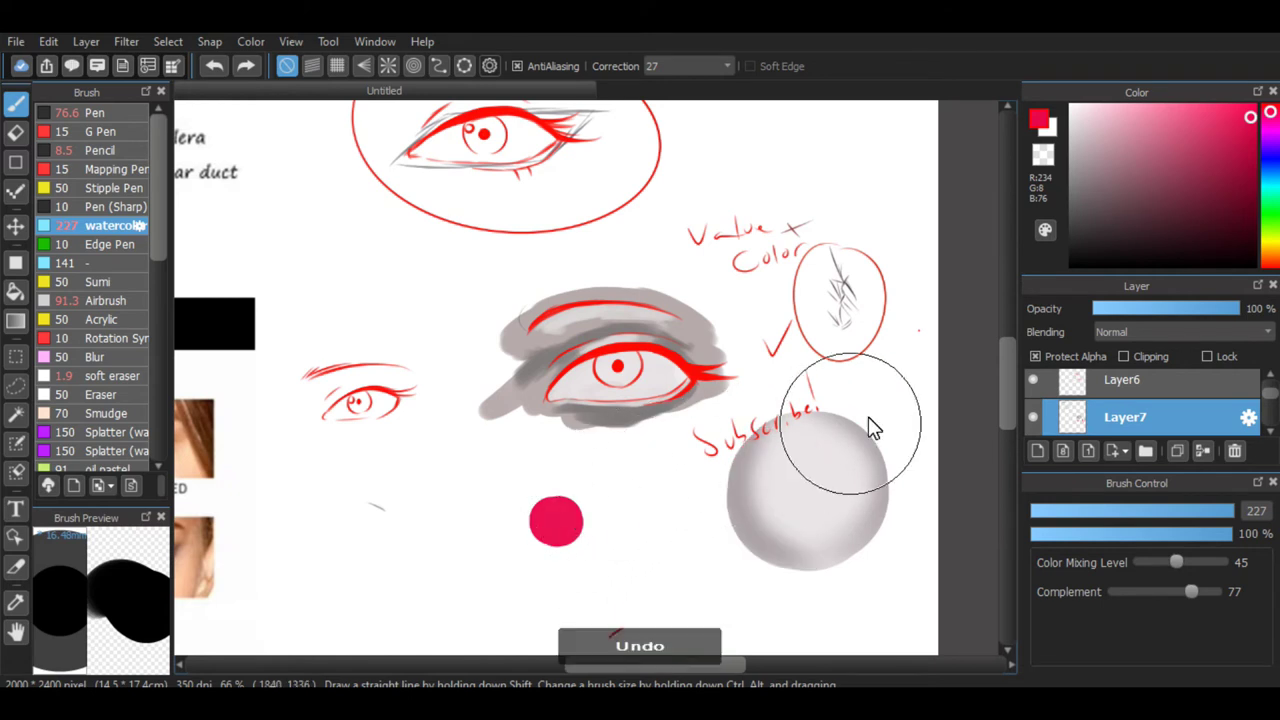
Undo the rest of the Protect Alpha demonstration, including the dot and the whole disc, leaving Protect Alpha off for Layer7.
click(1040, 360)
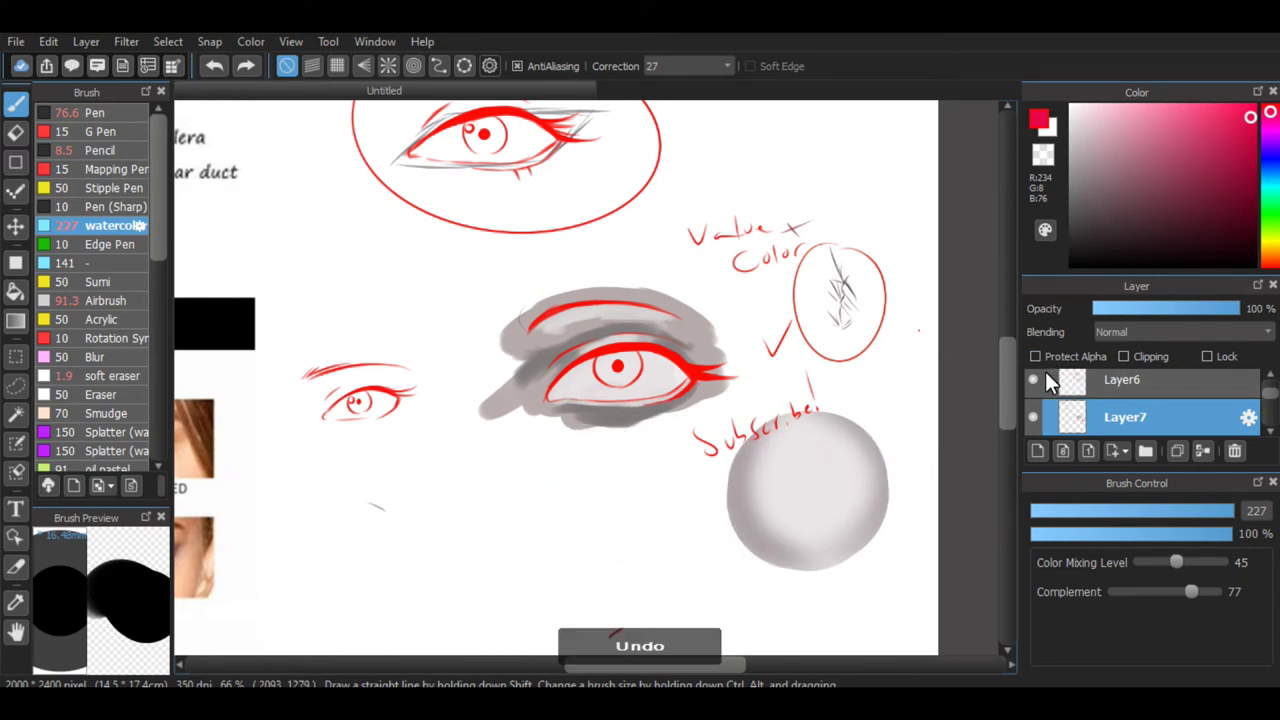
key(ctrl+z)
key(ctrl+z)
key(ctrl+z)
key(ctrl+z)
key(ctrl+z)
key(ctrl+z)
key(ctrl+z)
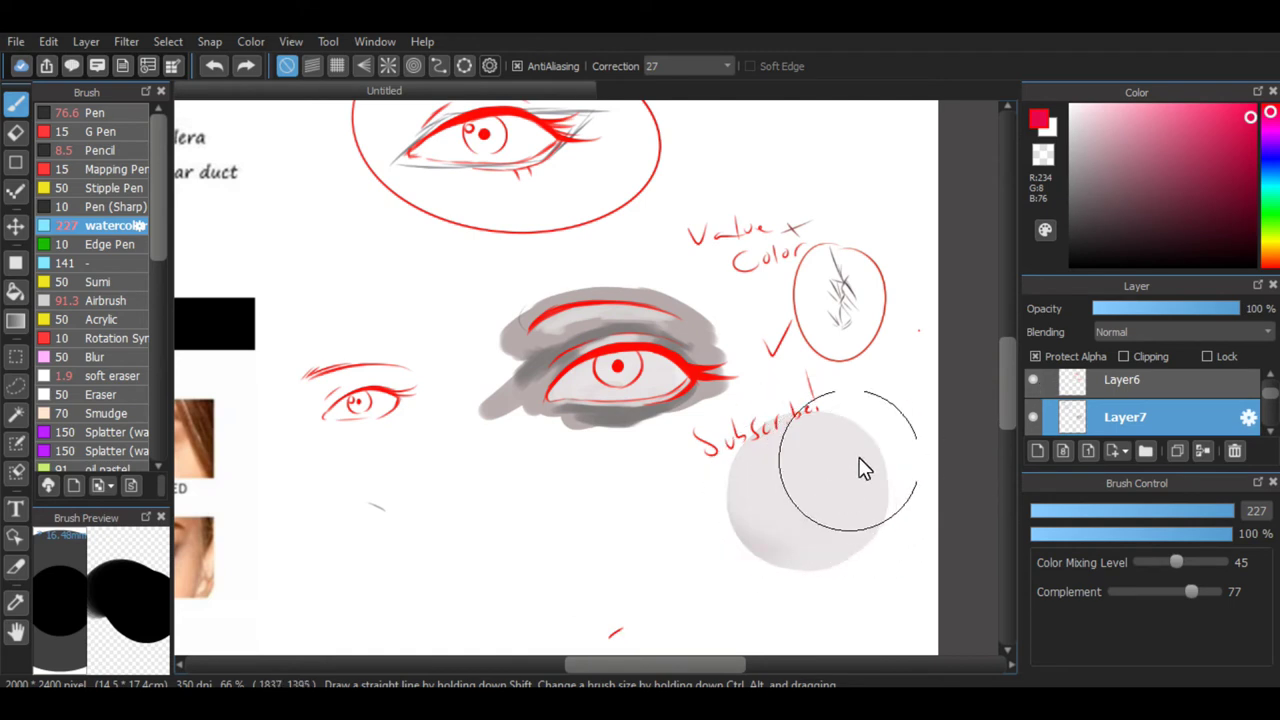
key(ctrl+z)
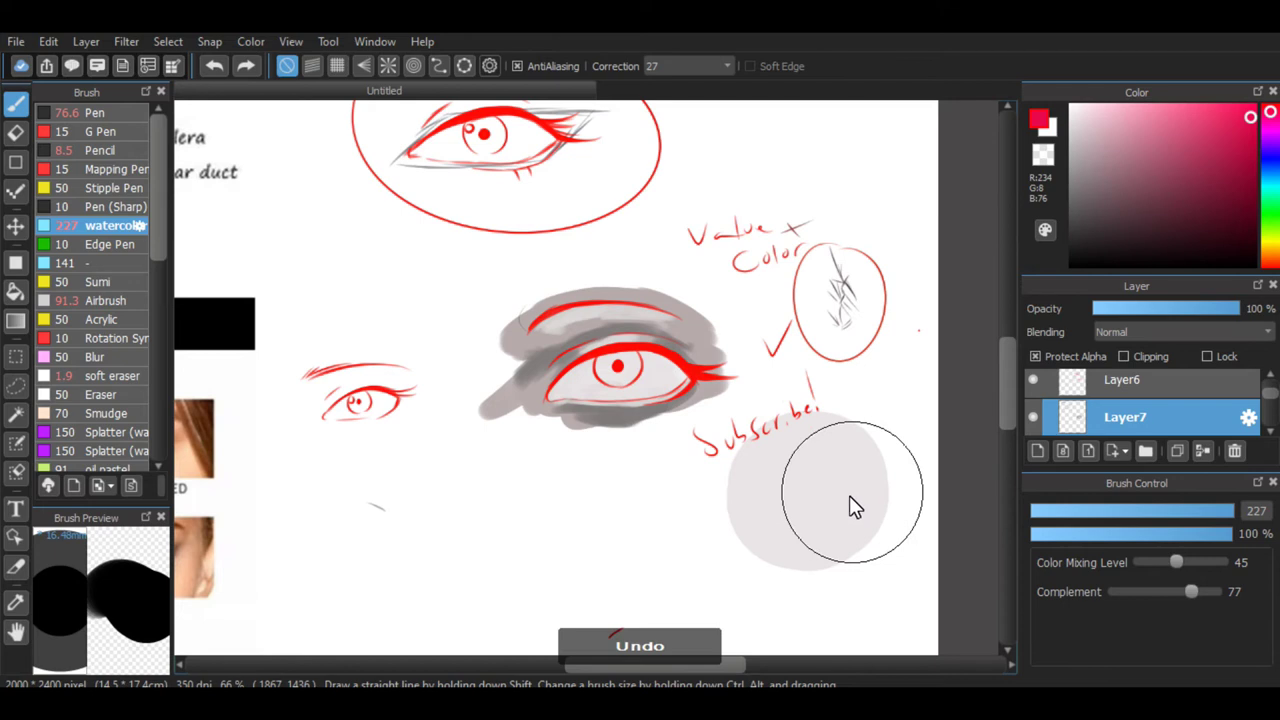
key(ctrl+z)
key(ctrl+z)
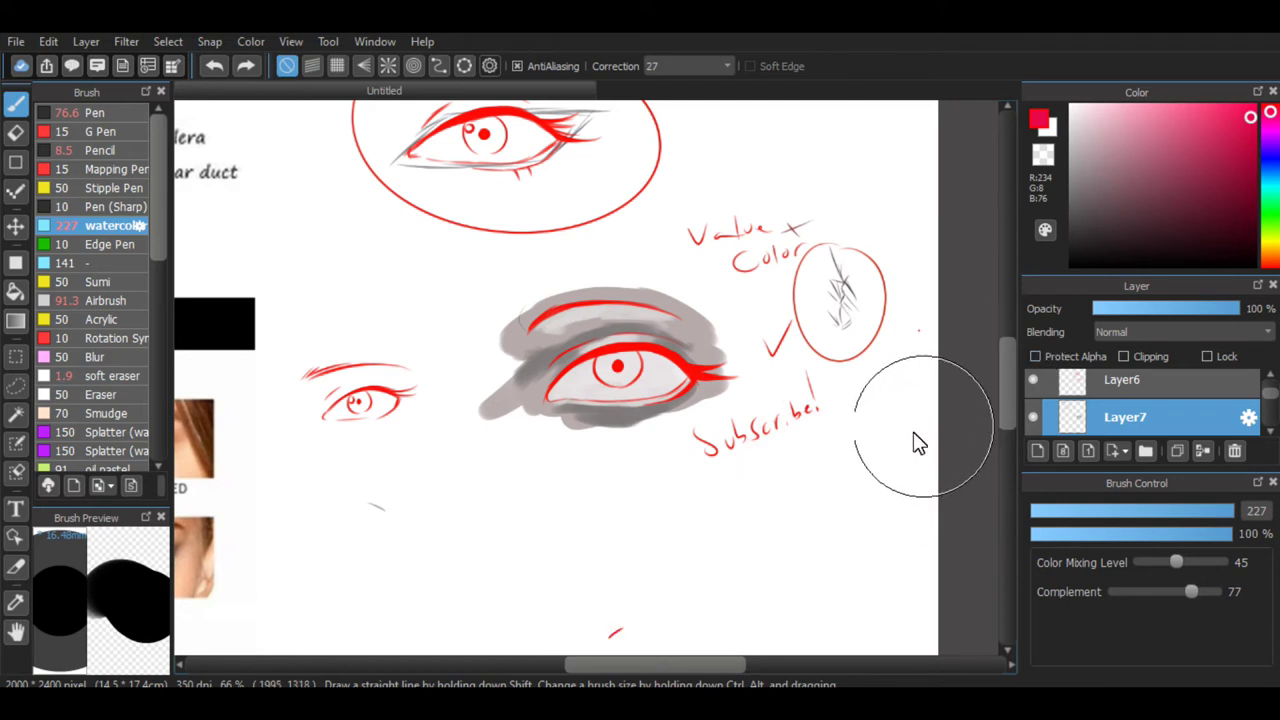
Paint a shadow across the top of the eye white beneath the upper lid with watercolor at size 23 in grey (145, 130, 128).
key(ctrl+plus)
drag(1115, 512, 1079, 512)
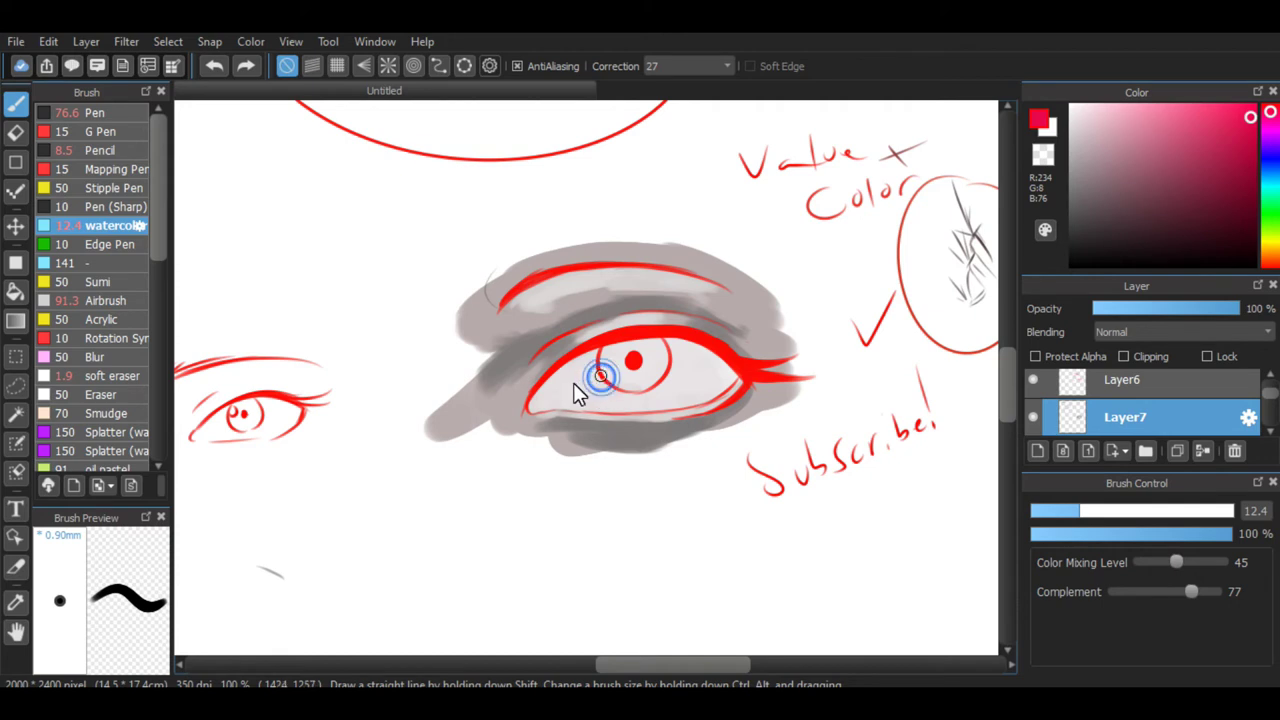
alt+click(599, 380)
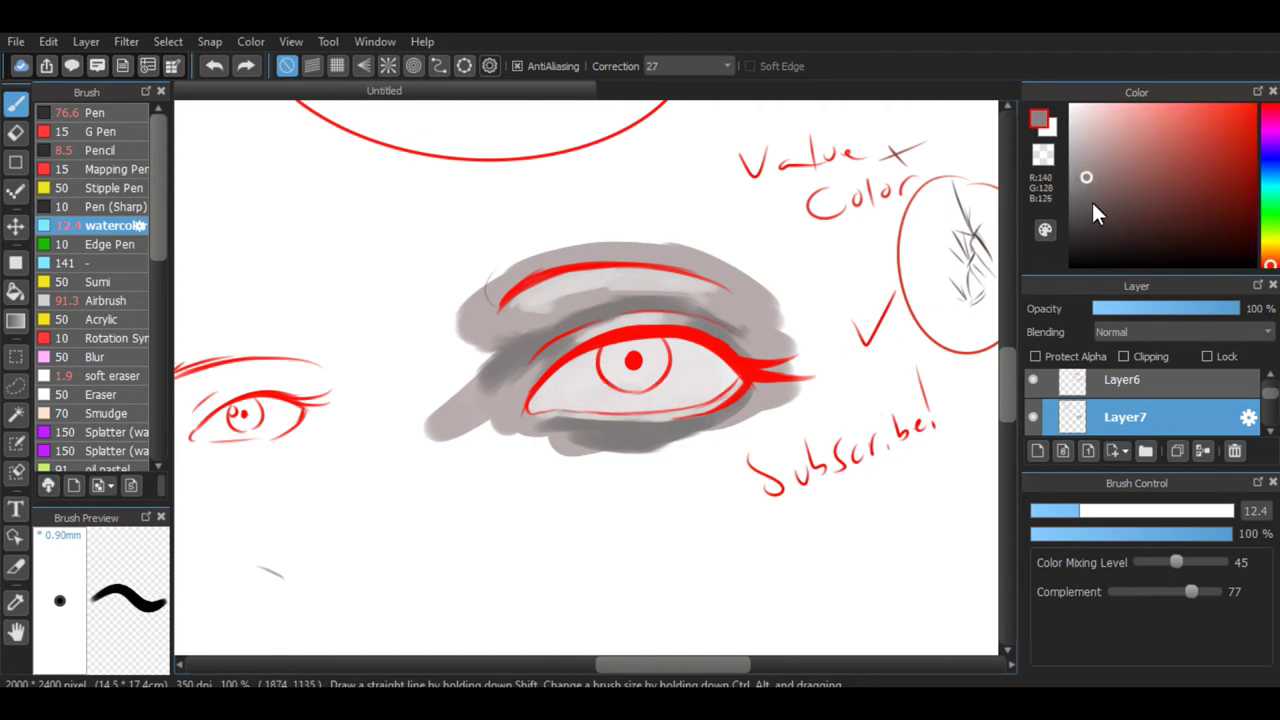
drag(1090, 177, 1090, 175)
drag(1071, 516, 1103, 512)
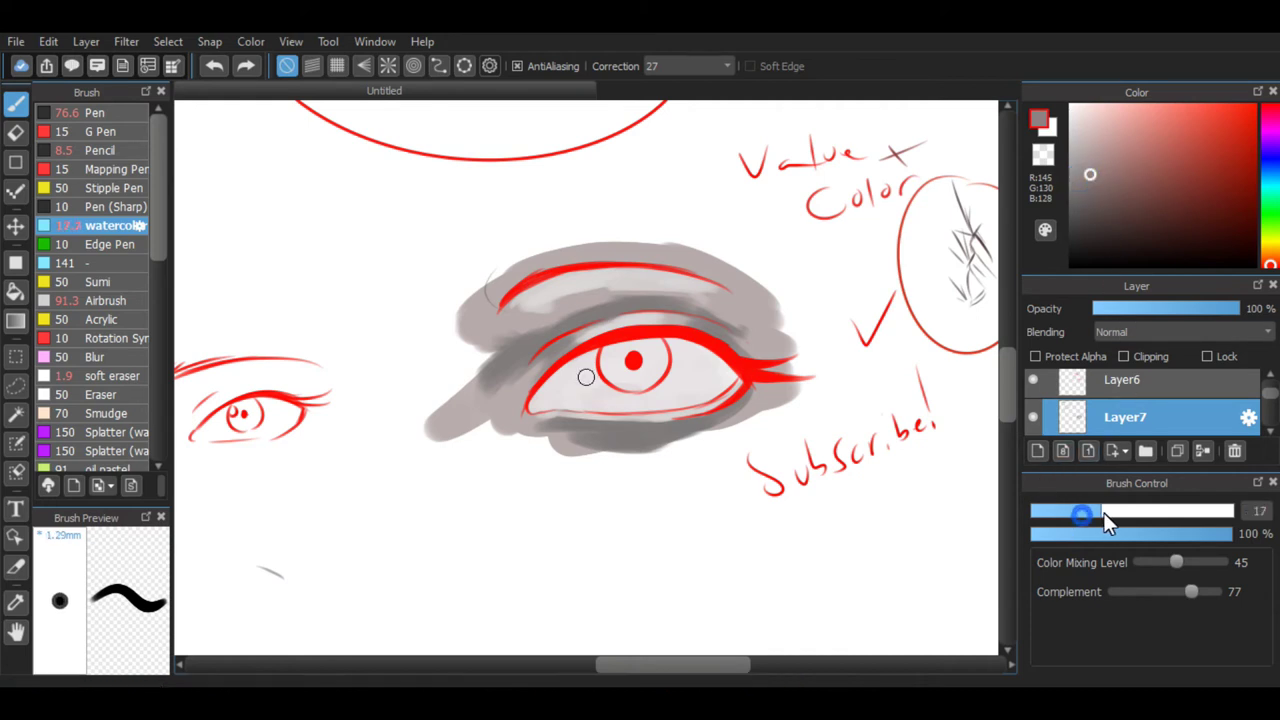
scroll(580, 377, up, 1)
drag(509, 414, 633, 343)
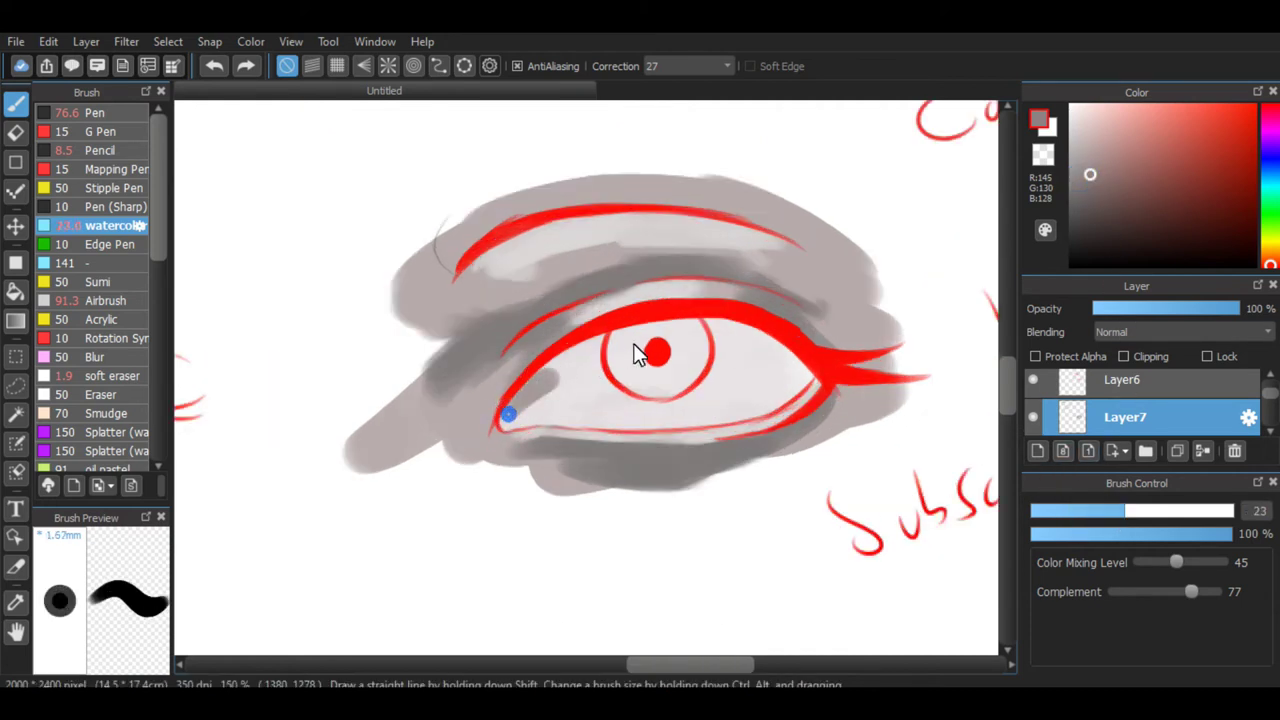
key(ctrl+z)
key(ctrl+z)
mouse_move(495, 425)
mouse_down()
mouse_move(537, 377)
mouse_move(570, 367)
mouse_move(528, 390)
mouse_move(652, 329)
mouse_up()
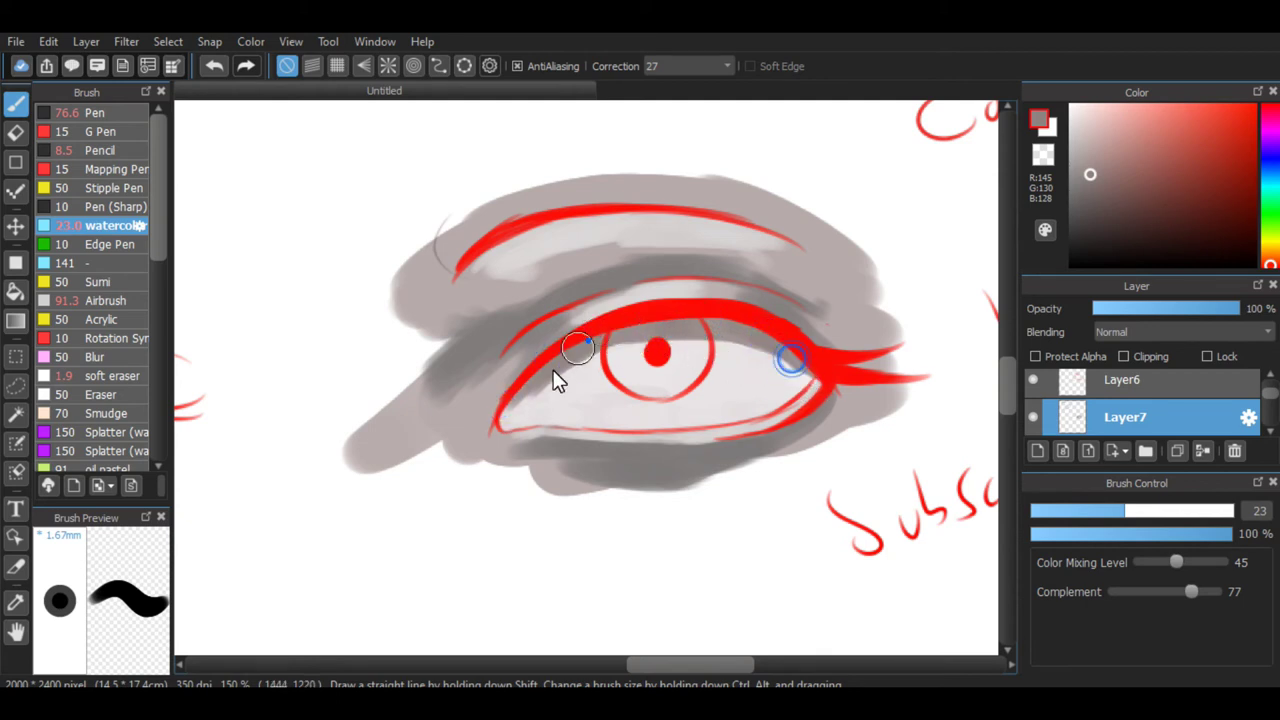
scroll(660, 355, down, 5)
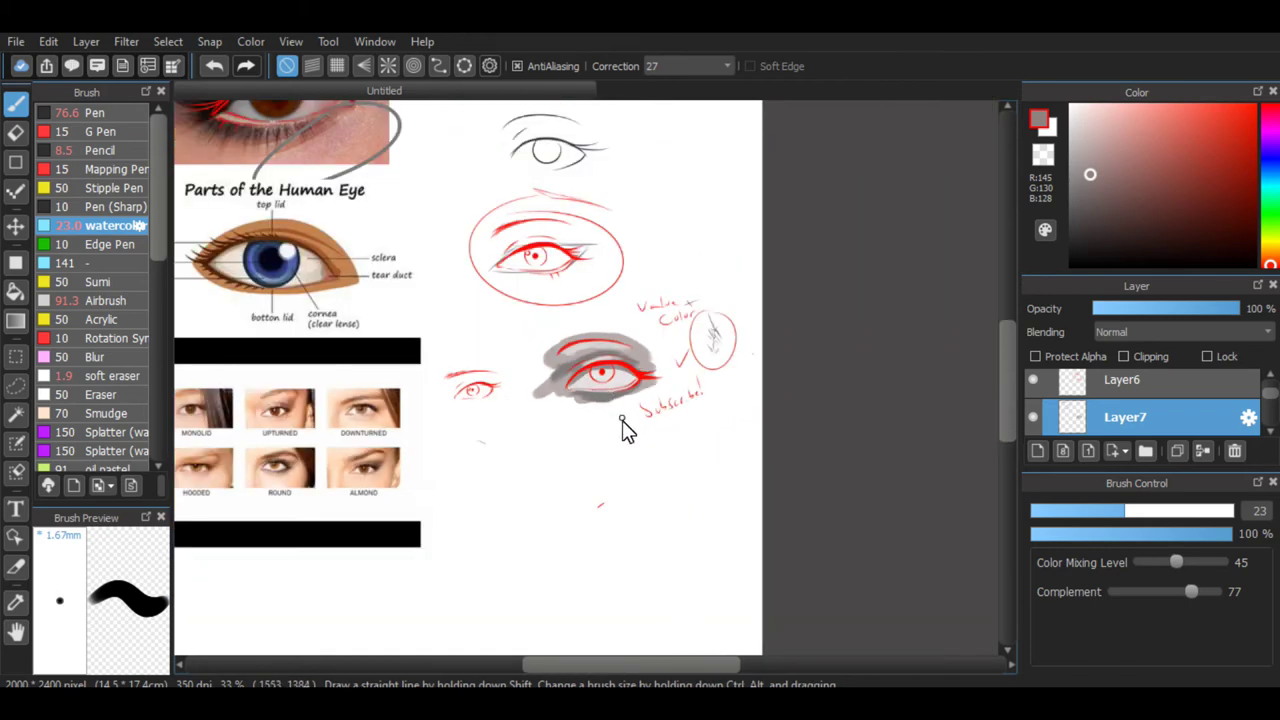
scroll(620, 393, up, 5)
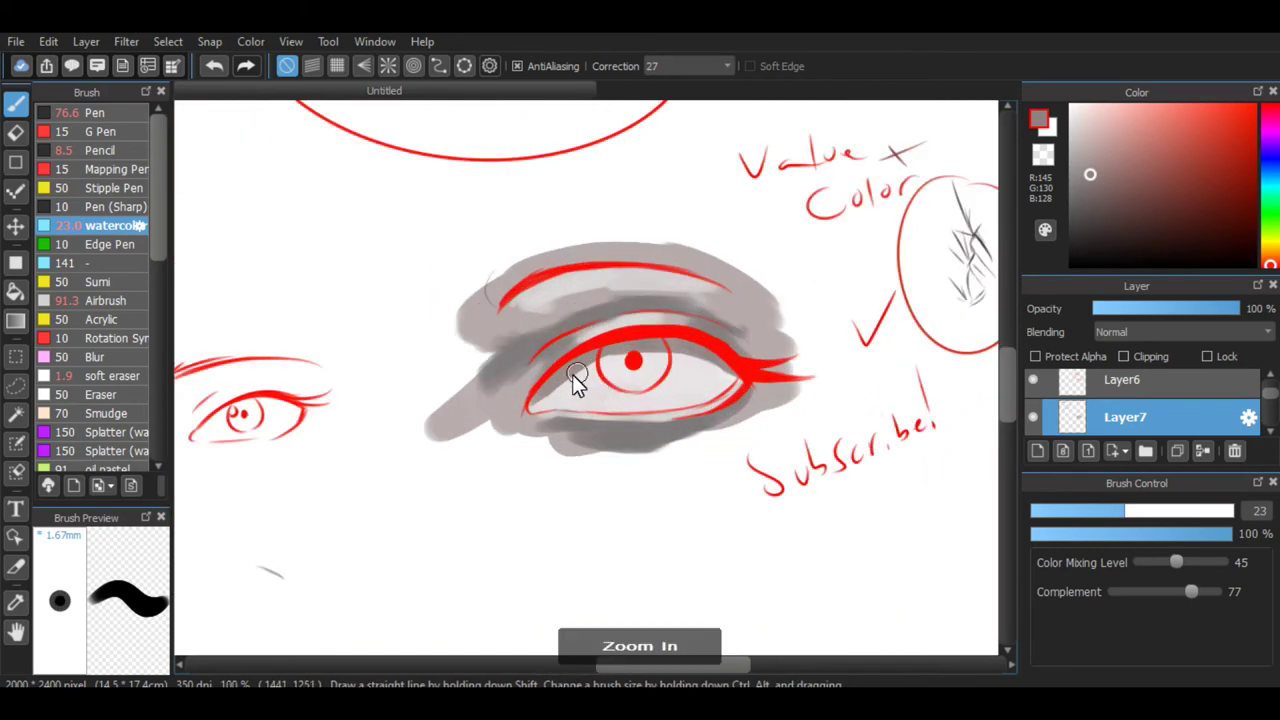
key(ctrl+z)
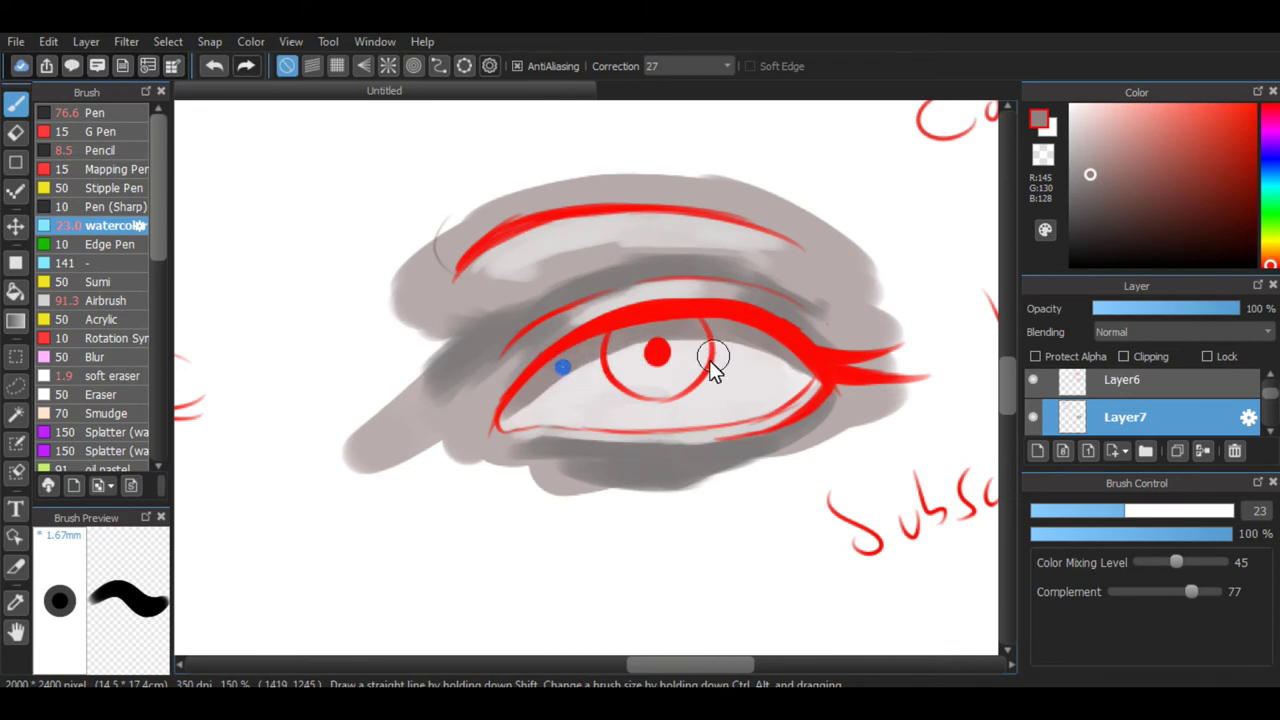
Shade the inner and outer corners of the eye white with watercolor at about size 49 in lighter grey (177, 172, 172).
scroll(718, 428, down, 1)
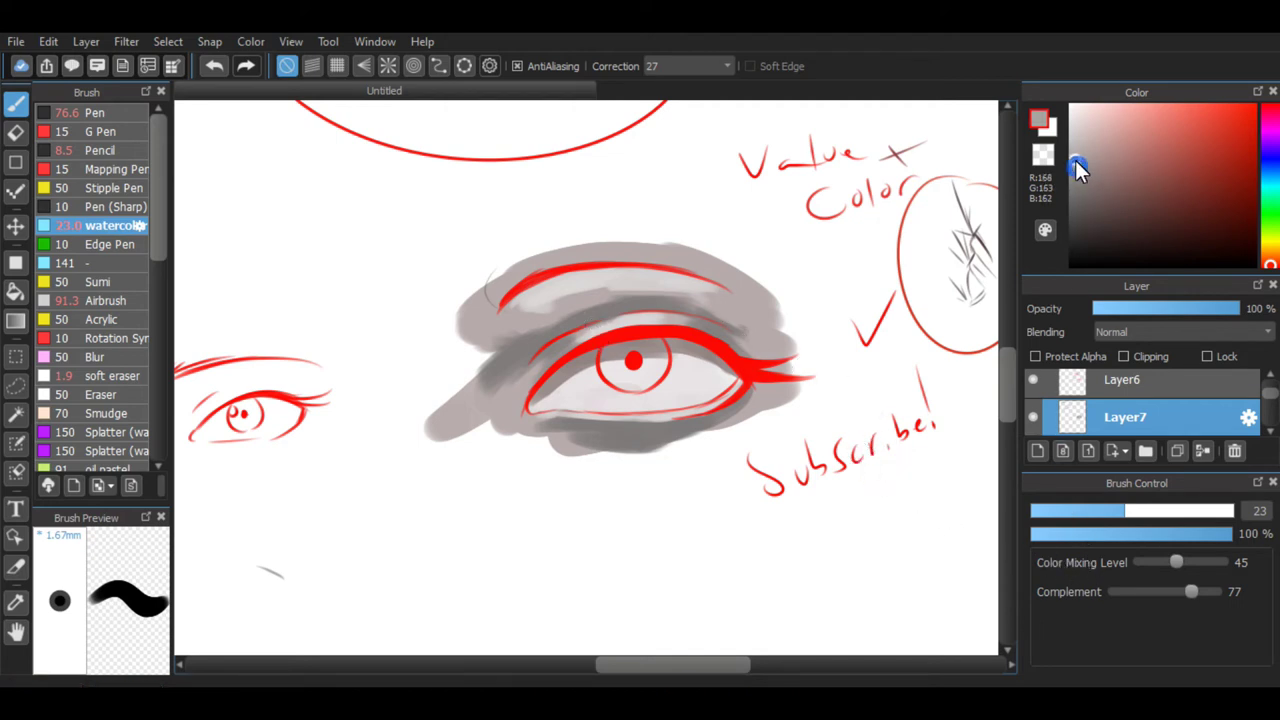
drag(1140, 512, 1183, 511)
key(ctrl+plus)
drag(757, 350, 718, 367)
key(ctrl+z)
click(766, 358)
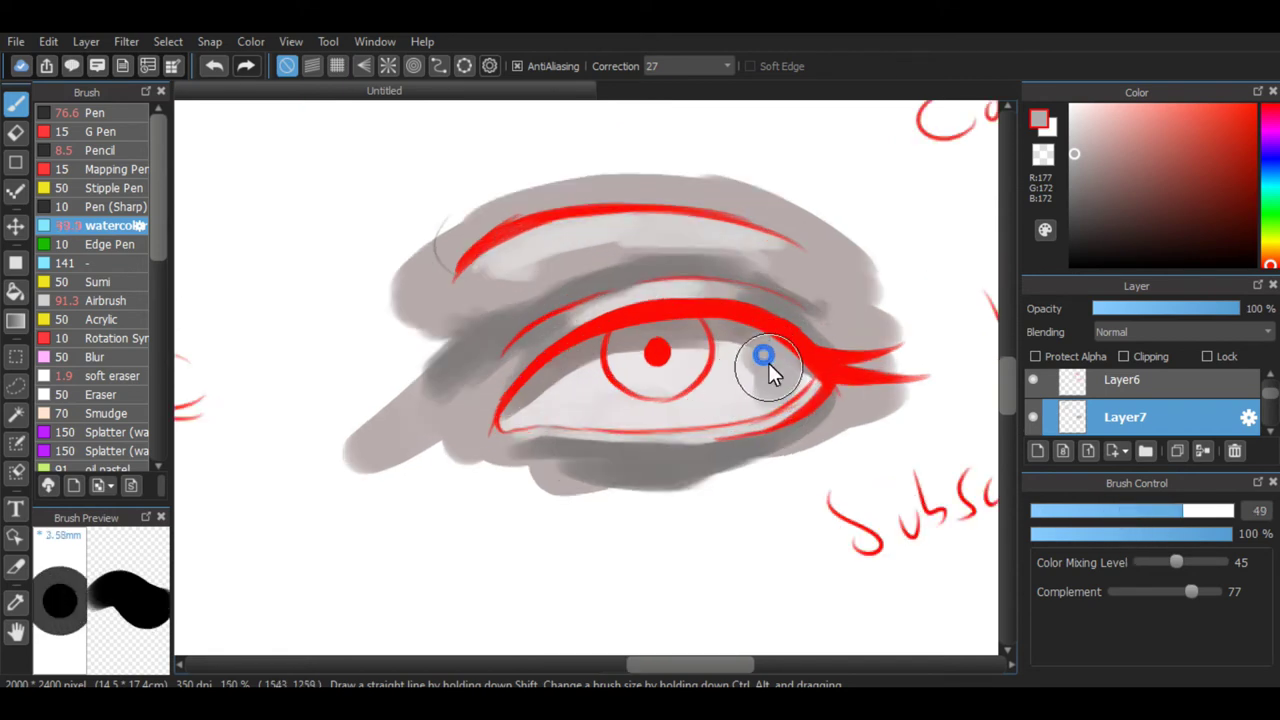
key(ctrl+z)
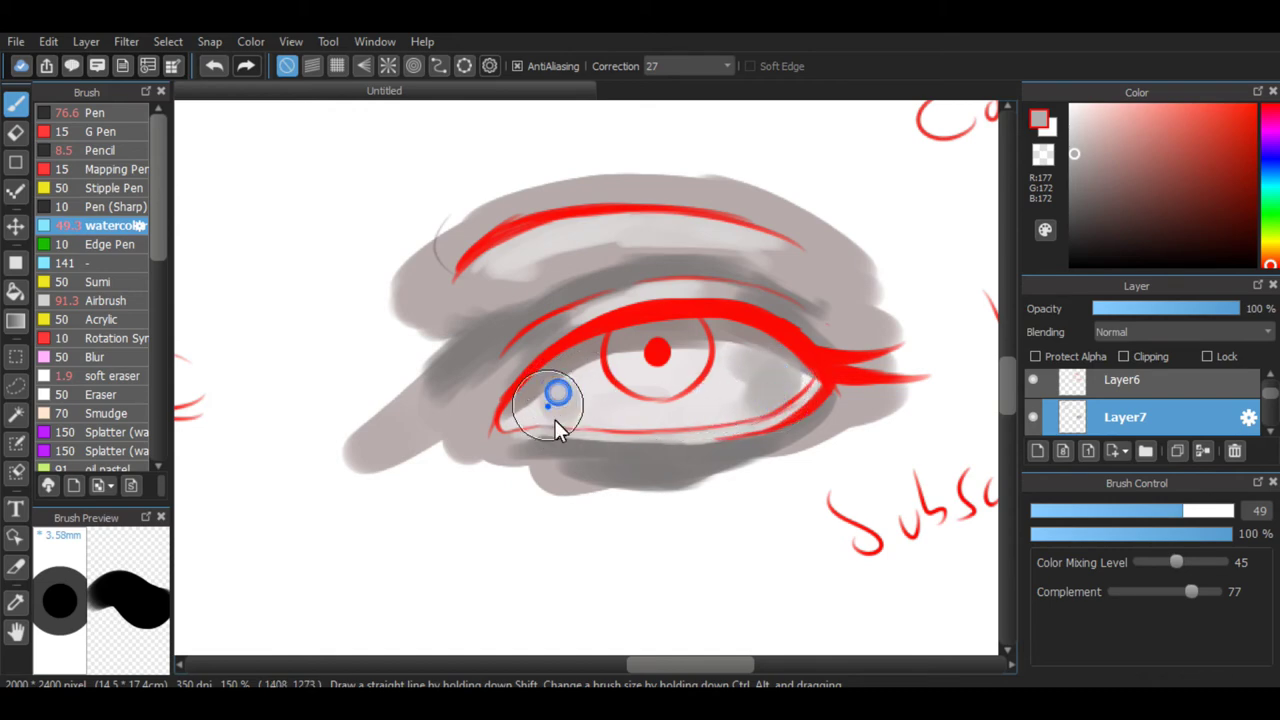
scroll(650, 389, down, 3)
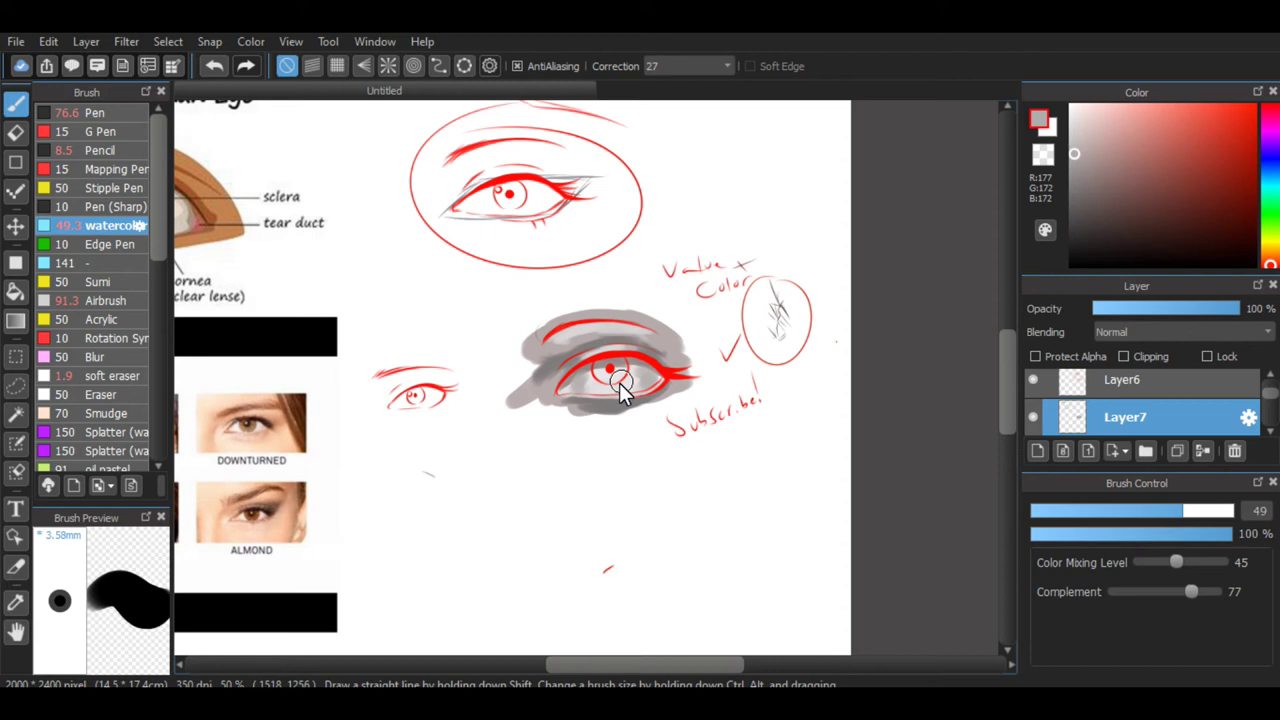
scroll(596, 394, up, 1)
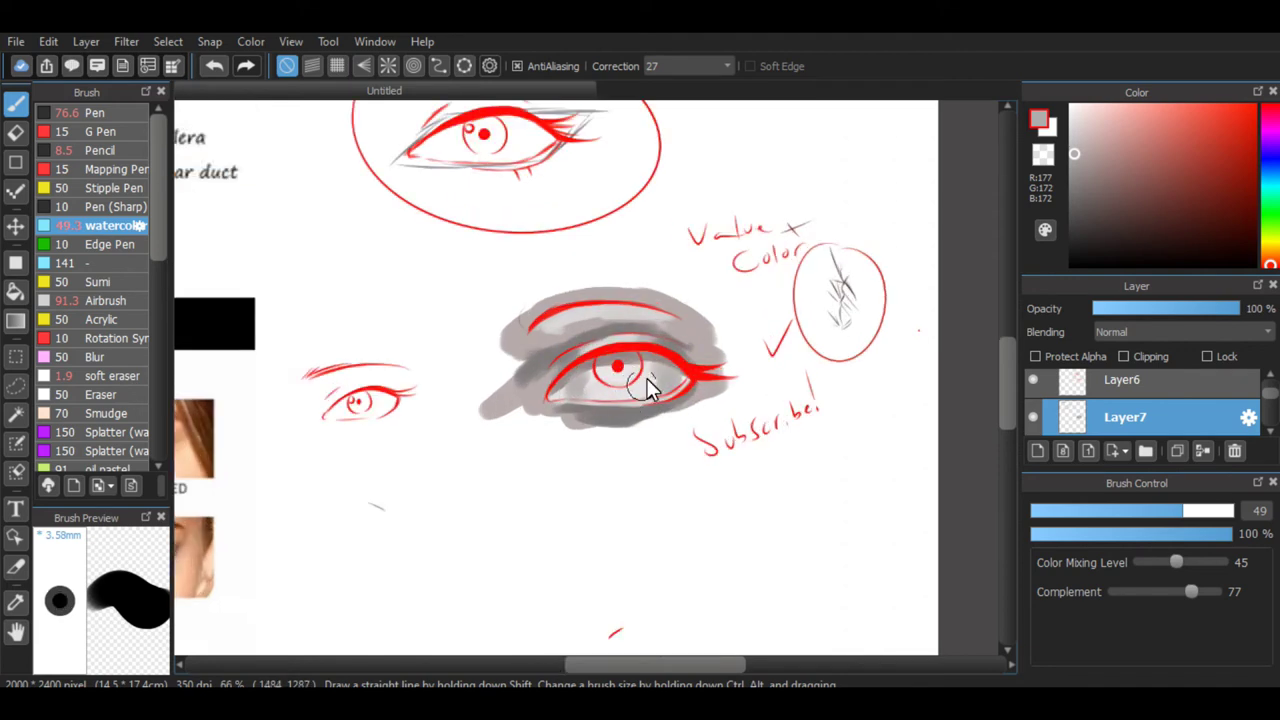
scroll(586, 398, up, 4)
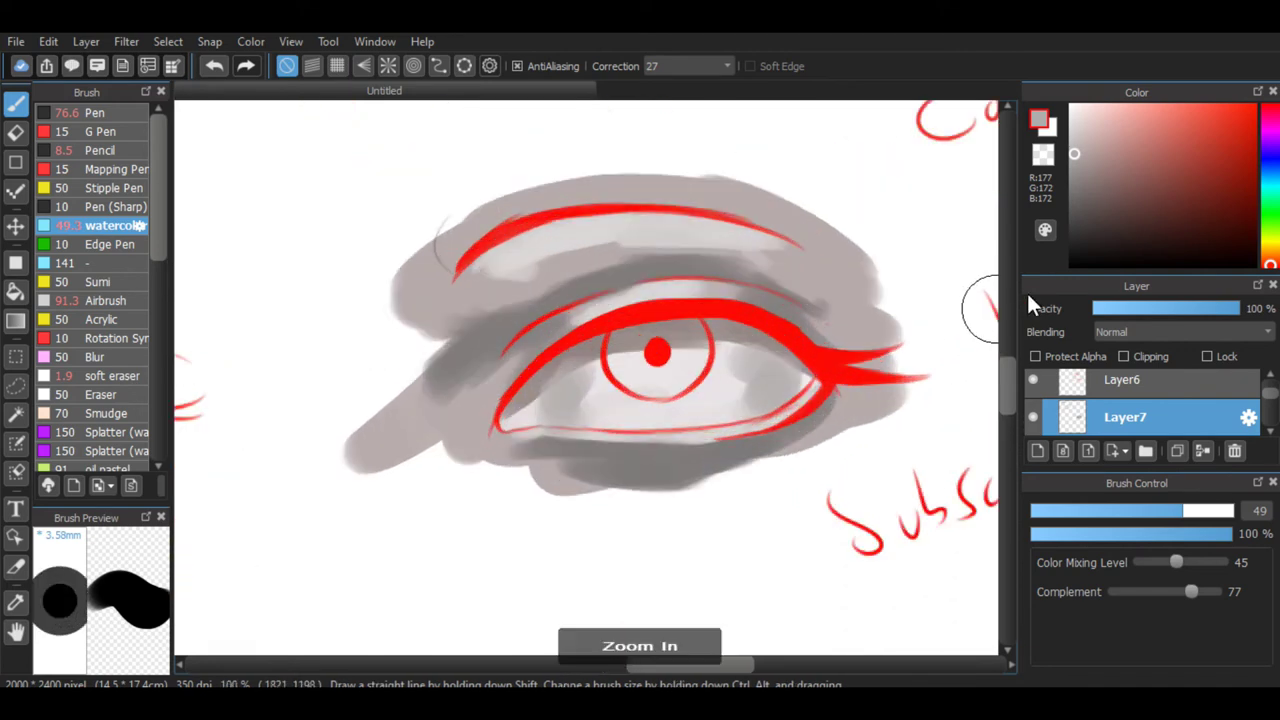
Paint a dark shadow into the inner corner of the eye with watercolor at size 5.4 in grey-brown (79, 66, 65).
click(1126, 192)
click(1090, 221)
drag(1150, 510, 1087, 515)
key(ctrl+minus)
key(ctrl+minus)
key(ctrl+minus)
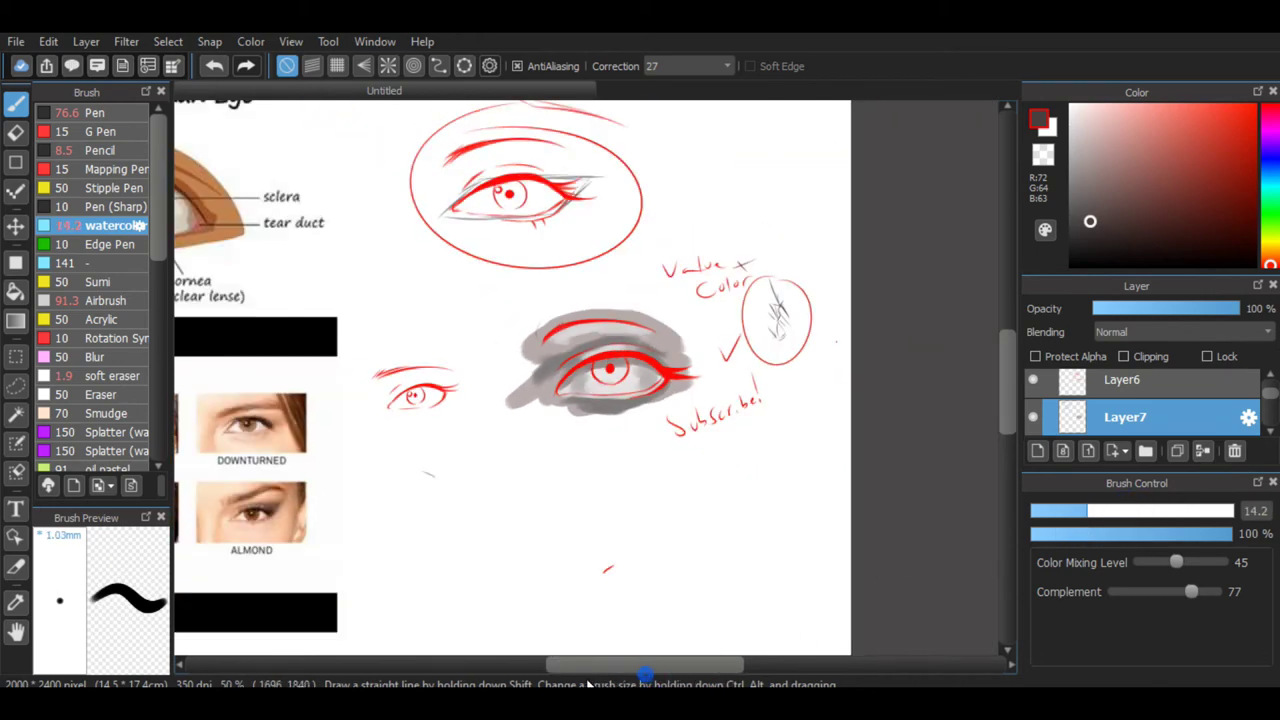
mouse_move(602, 664)
mouse_down()
mouse_move(528, 667)
mouse_move(612, 663)
mouse_up()
key(ctrl+plus)
scroll(866, 550, up, 3)
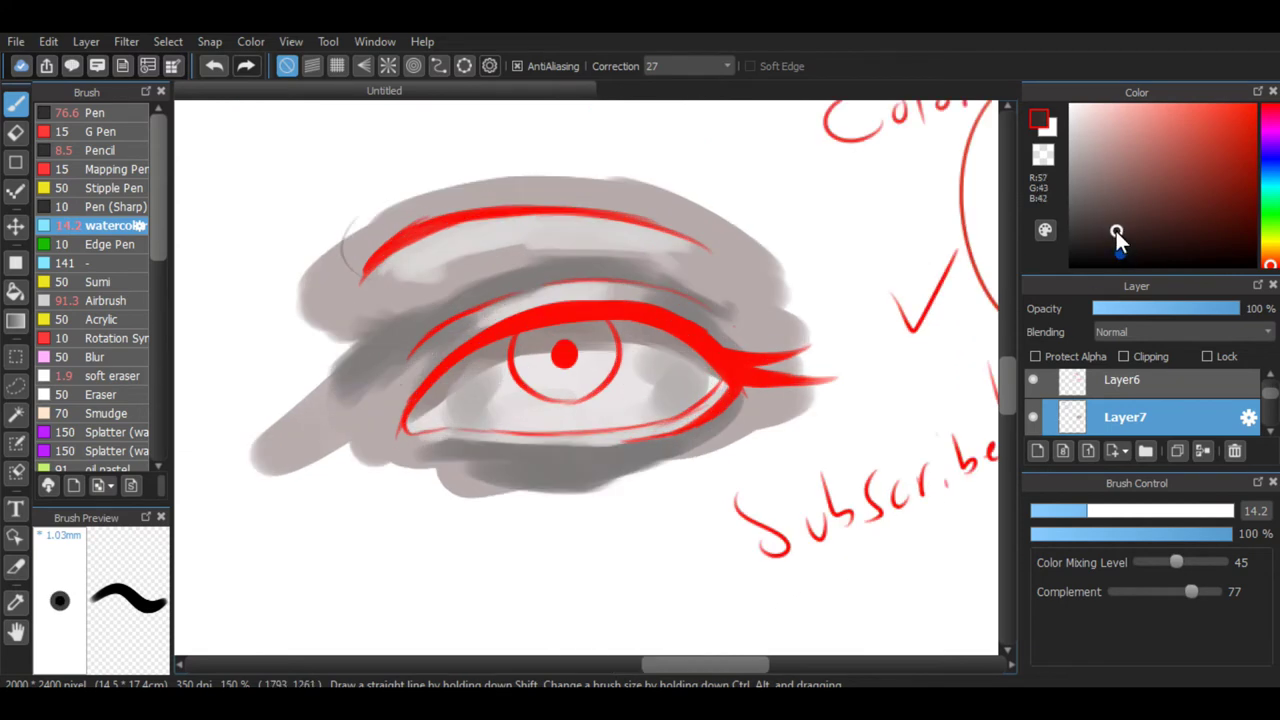
mouse_move(1085, 512)
mouse_down()
mouse_move(1053, 521)
mouse_move(1013, 507)
mouse_up()
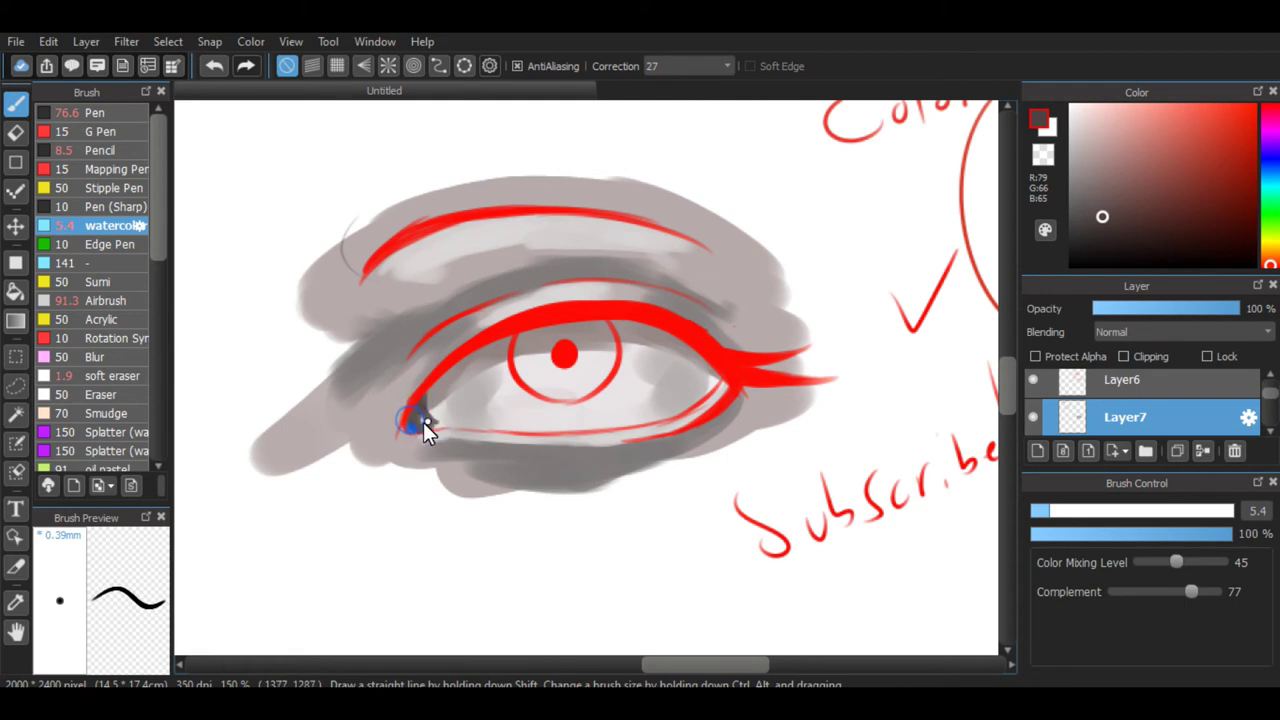
drag(414, 431, 432, 407)
key(ctrl+minus)
key(ctrl+minus)
key(ctrl+minus)
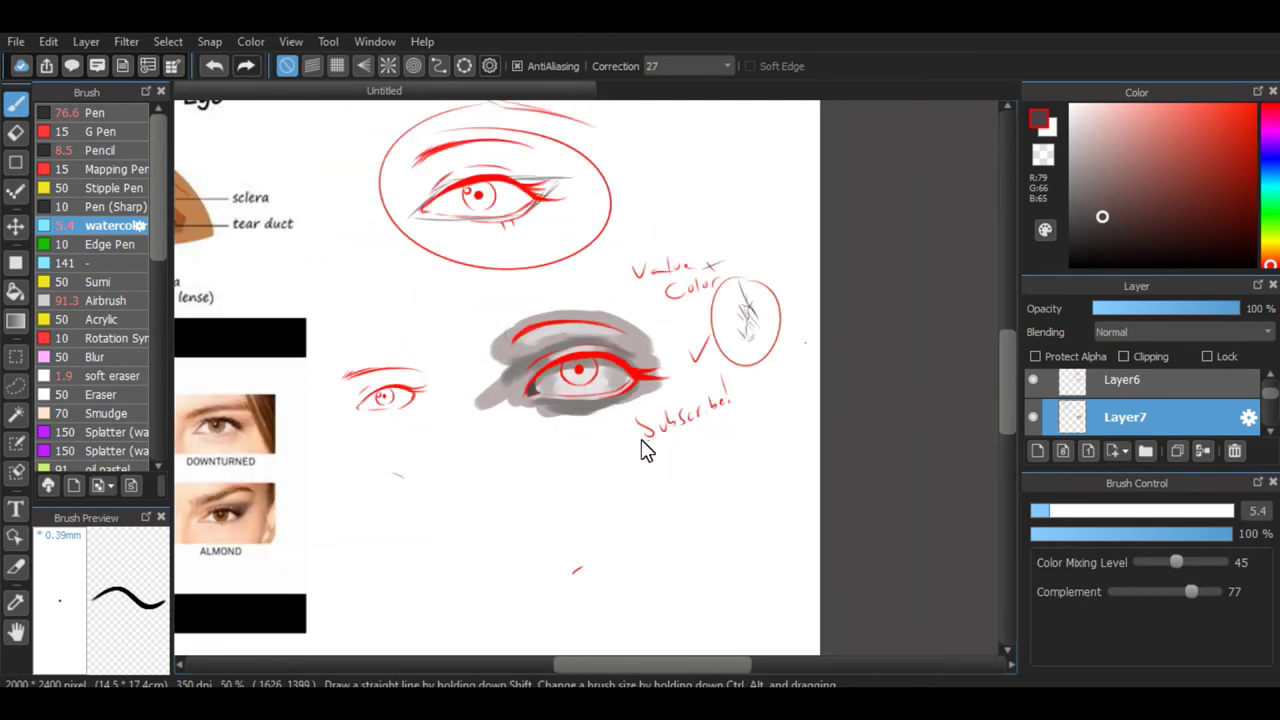
Fill the iris around the pupil with watercolor at size 21 in mid grey (107, 103, 103).
key(ctrl+plus)
key(ctrl+plus)
key(ctrl+plus)
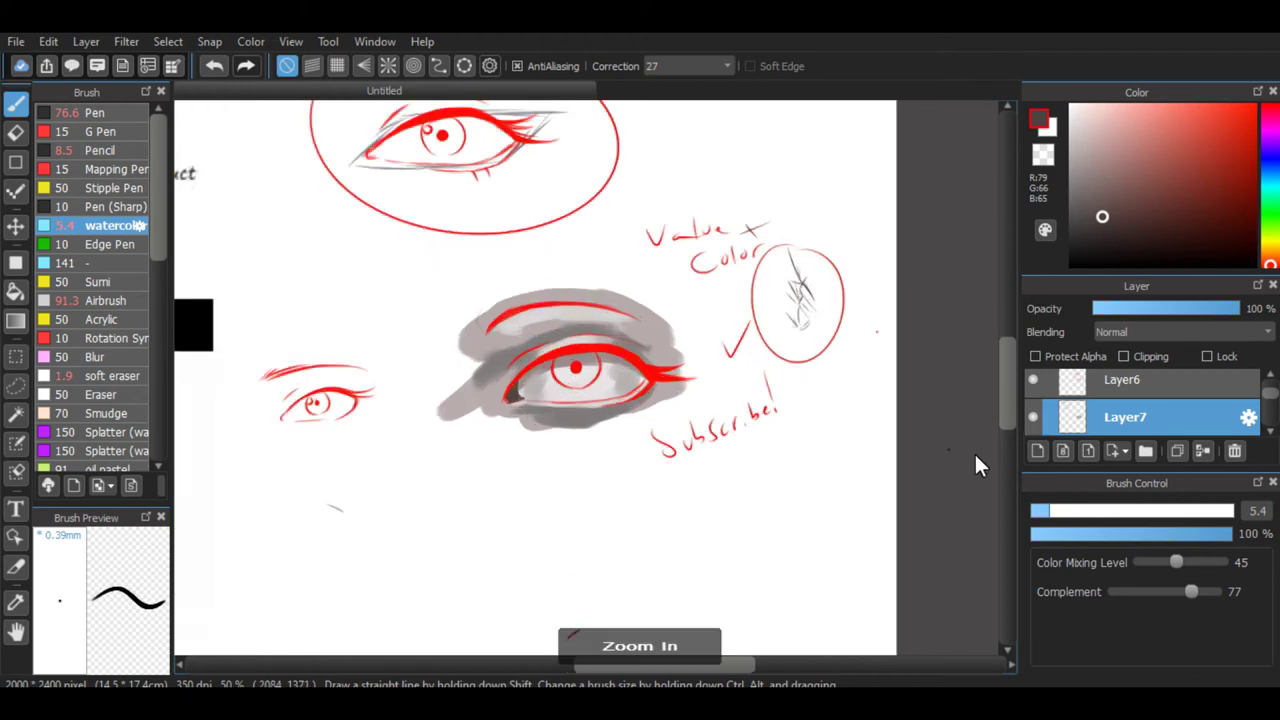
drag(1077, 512, 1100, 511)
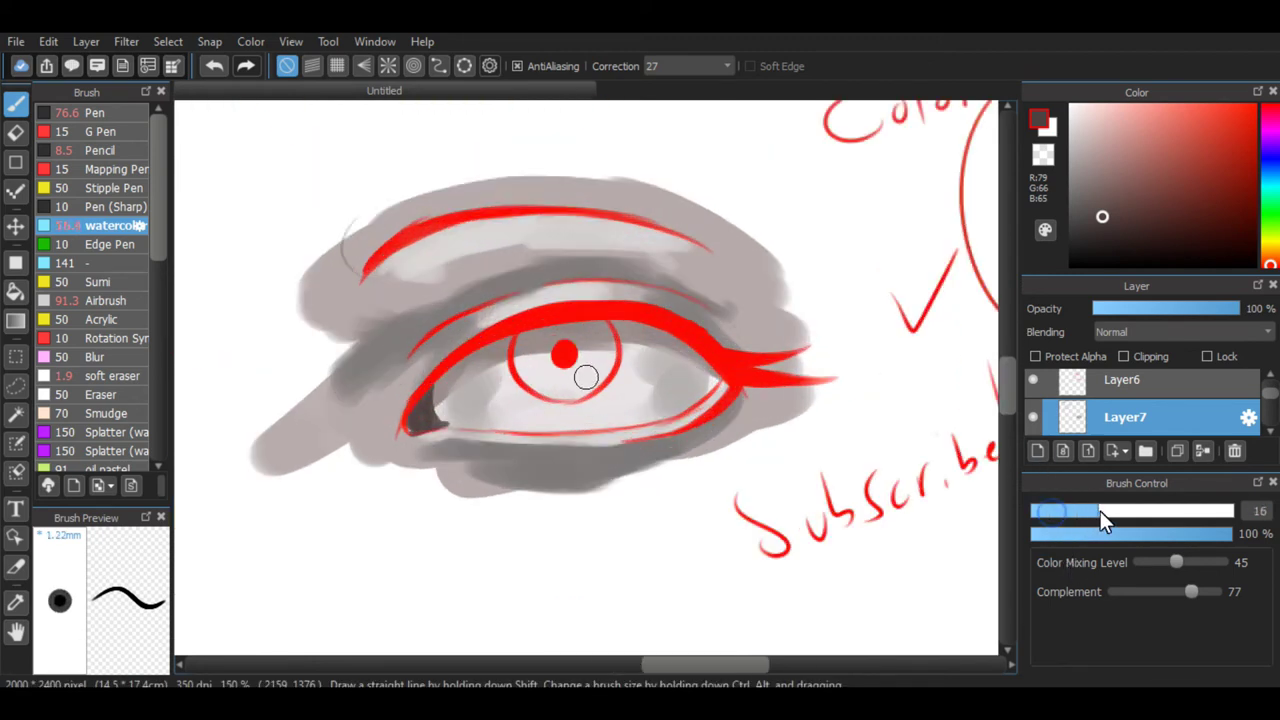
click(1111, 169)
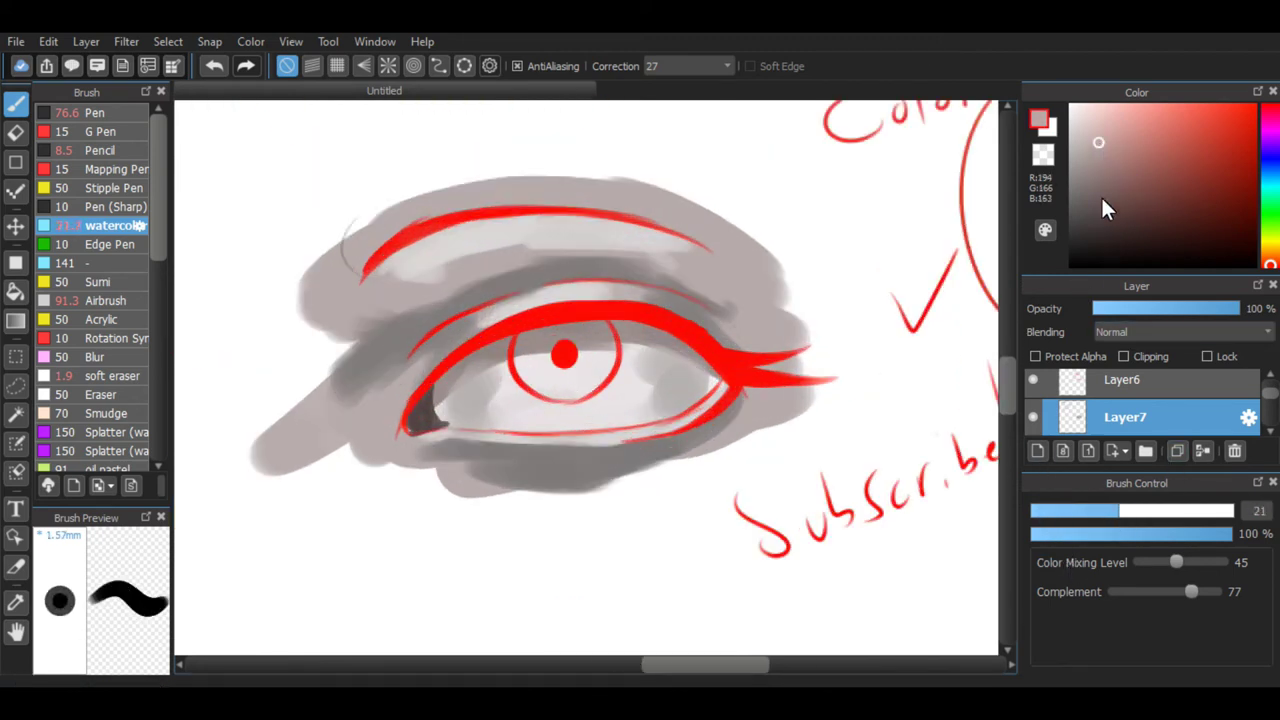
drag(1100, 196, 1077, 199)
drag(575, 335, 528, 378)
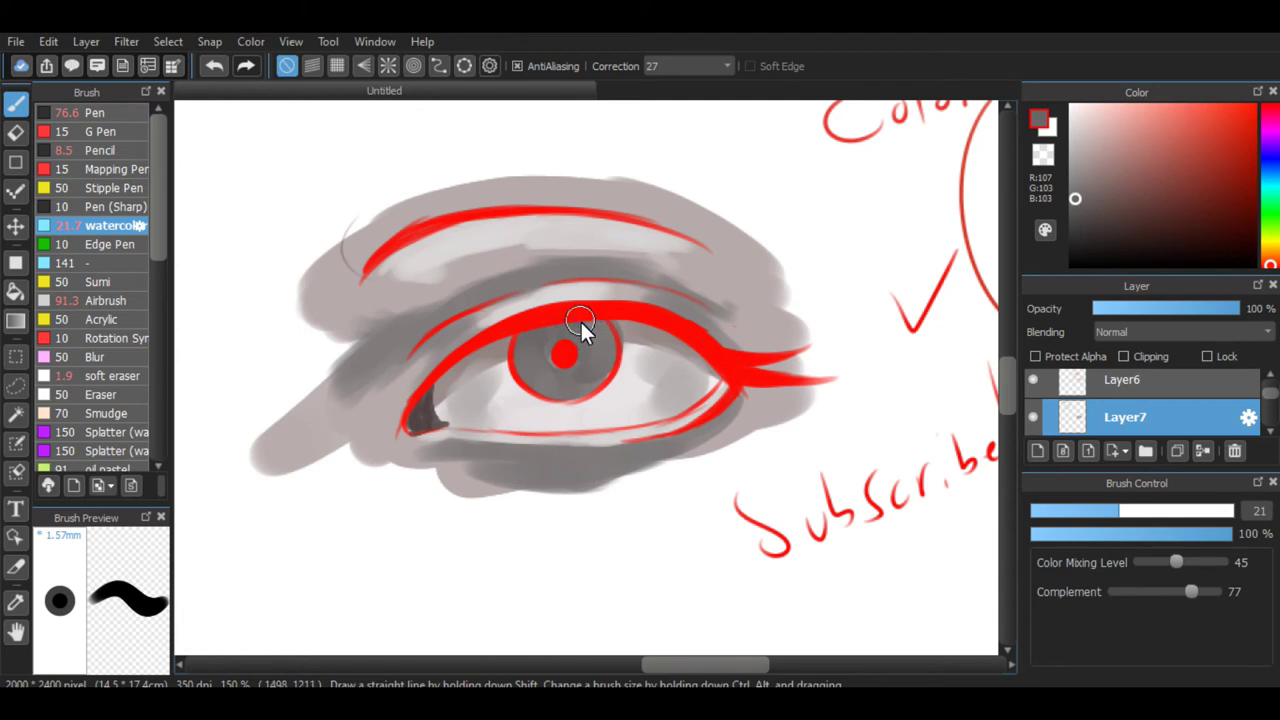
mouse_move(585, 327)
mouse_down()
mouse_move(568, 378)
mouse_move(545, 386)
mouse_move(536, 345)
mouse_move(566, 379)
mouse_move(567, 345)
mouse_move(582, 388)
mouse_move(585, 329)
mouse_move(603, 364)
mouse_move(584, 345)
mouse_move(581, 381)
mouse_up()
Paint a shadow across the upper part of the iris with watercolor in dark brown-grey (54, 44, 42).
key(ctrl+minus)
click(1107, 231)
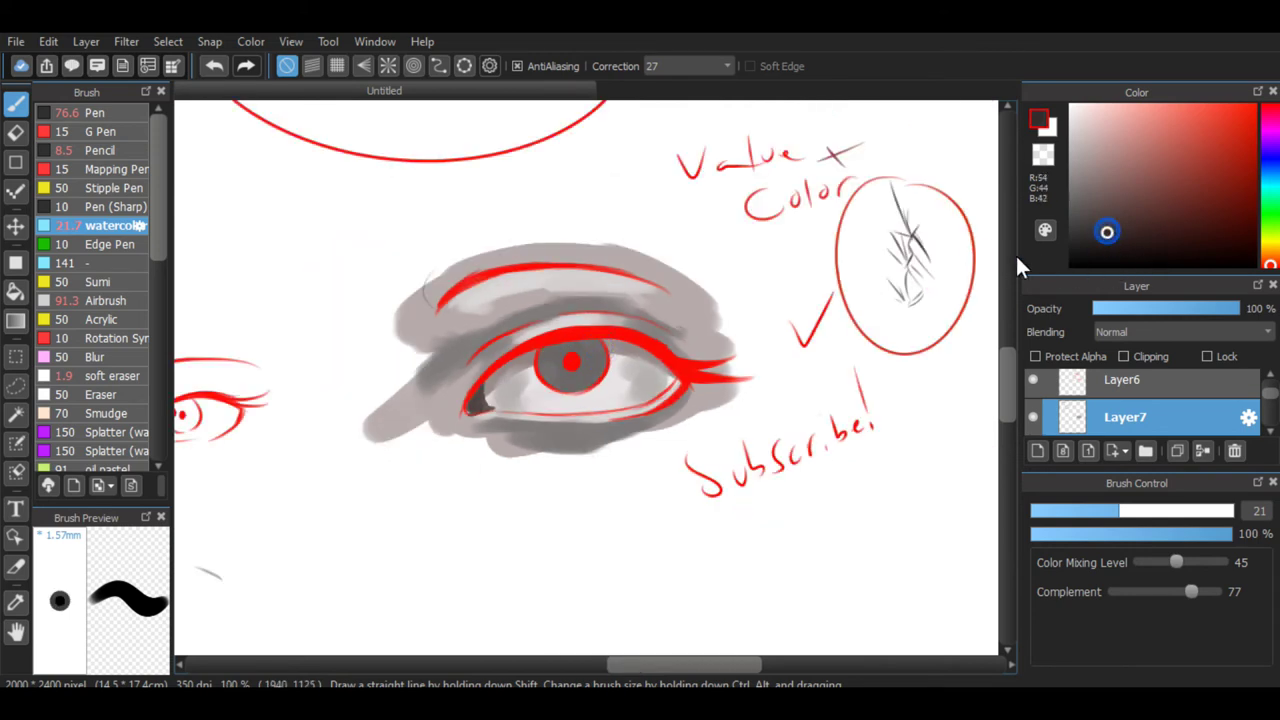
key(ctrl+plus)
key(ctrl+z)
drag(519, 353, 593, 346)
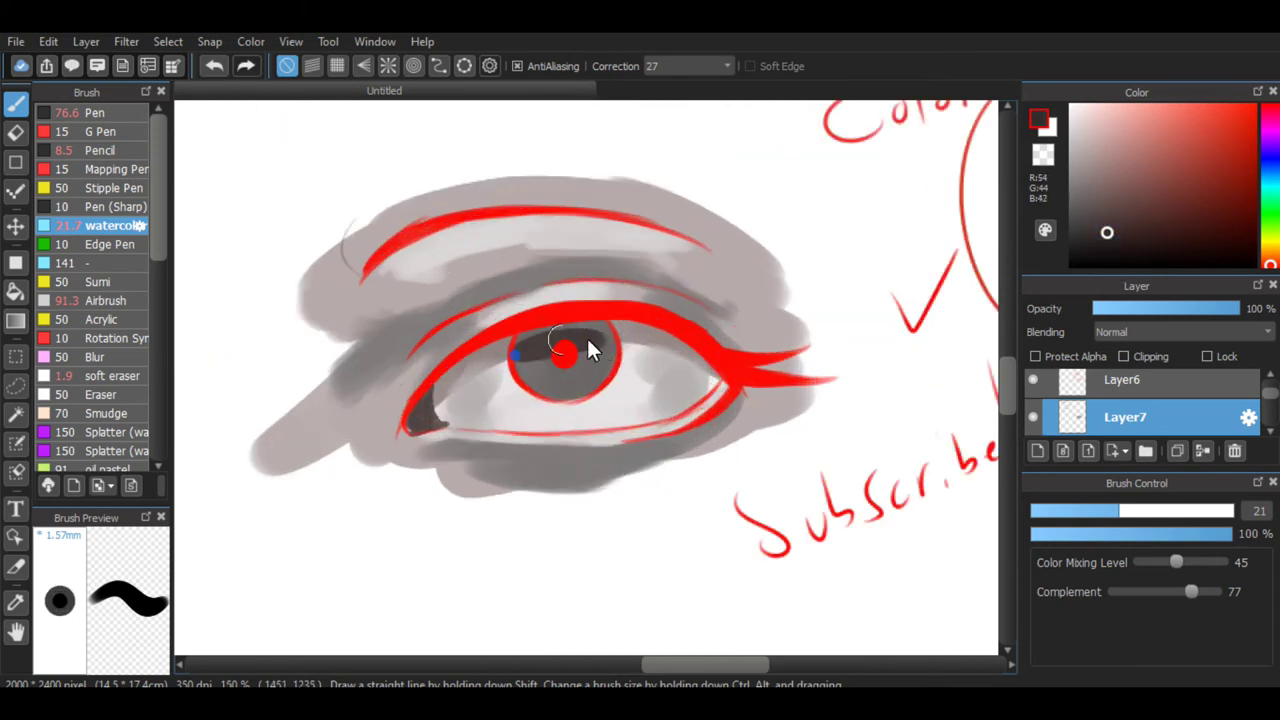
mouse_move(578, 330)
mouse_down()
mouse_move(608, 344)
mouse_move(537, 340)
mouse_move(518, 355)
mouse_move(611, 336)
mouse_up()
scroll(615, 340, down, 5)
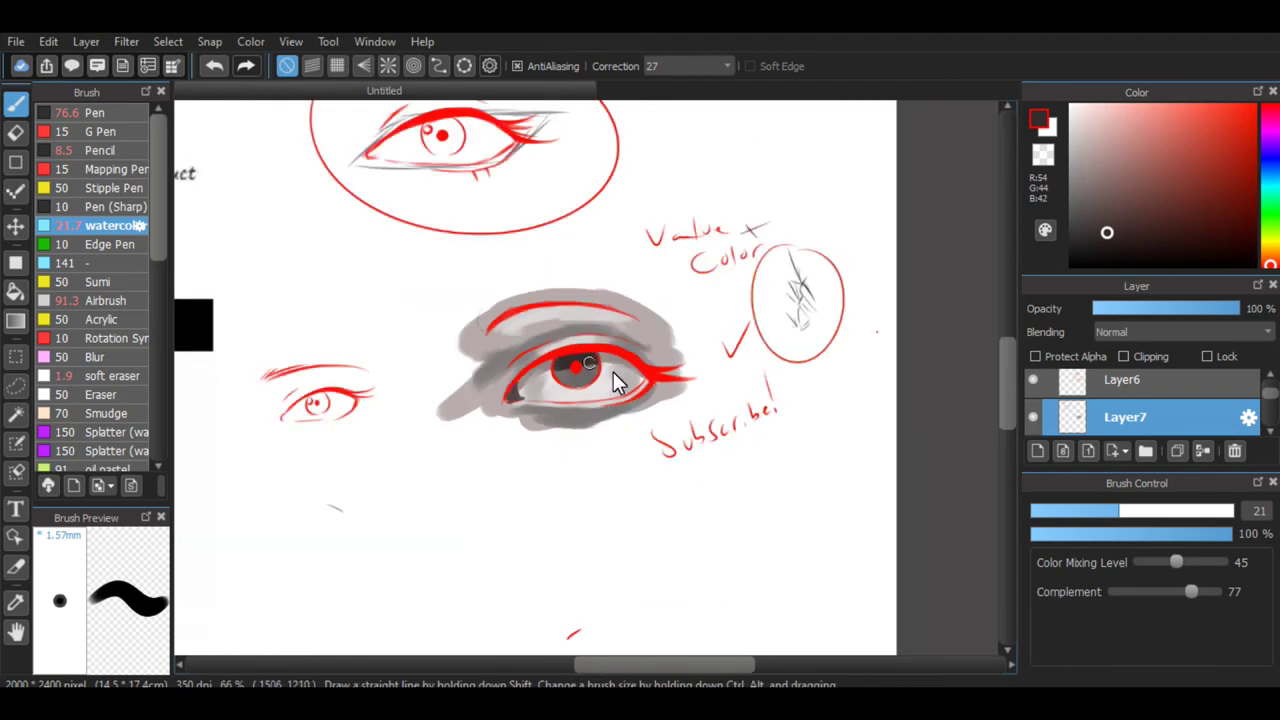
Lighten the eye white on both sides of and below the iris with light grey (221, 219, 219).
drag(637, 663, 628, 663)
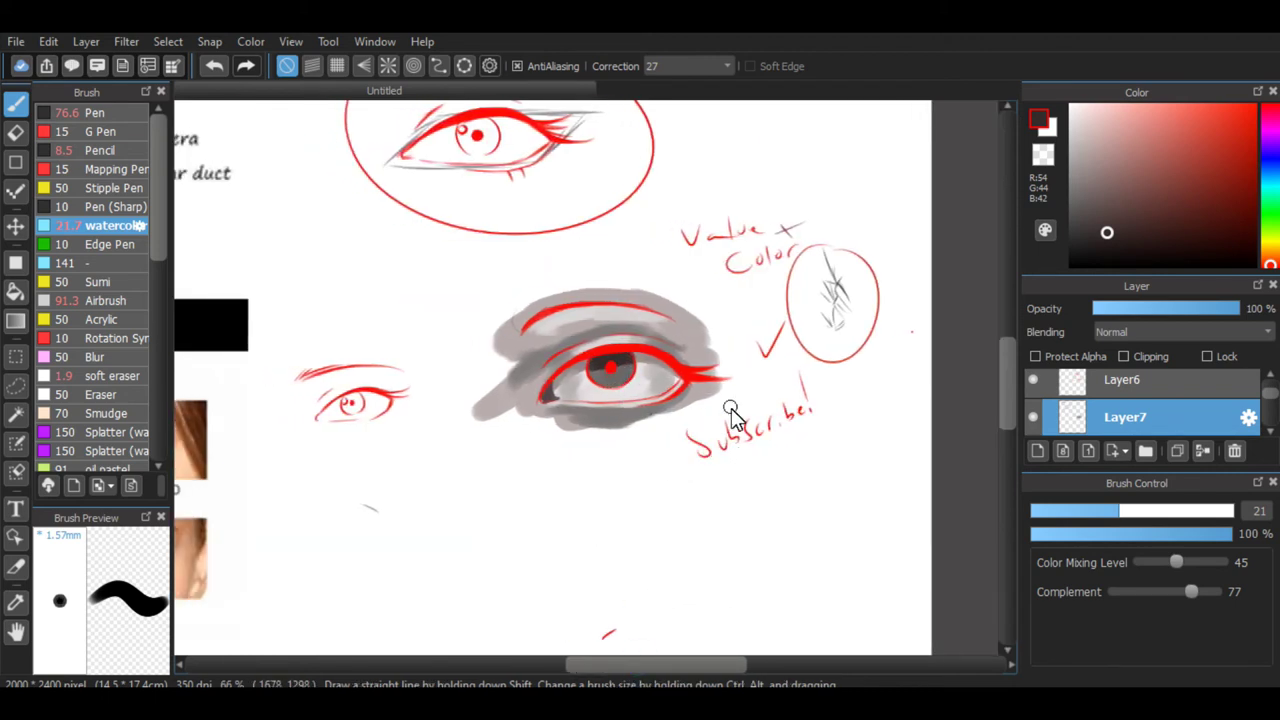
scroll(731, 414, up, 2)
click(1072, 125)
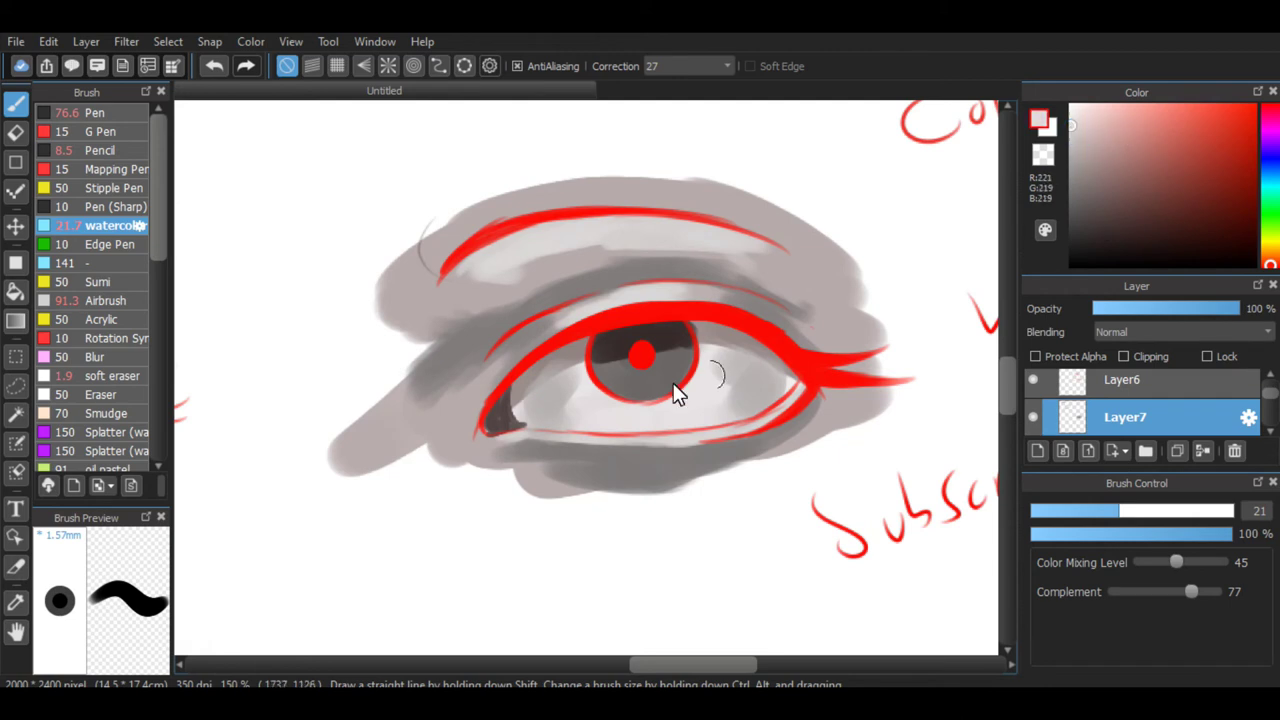
mouse_move(572, 373)
mouse_down()
mouse_move(562, 391)
mouse_move(586, 383)
mouse_up()
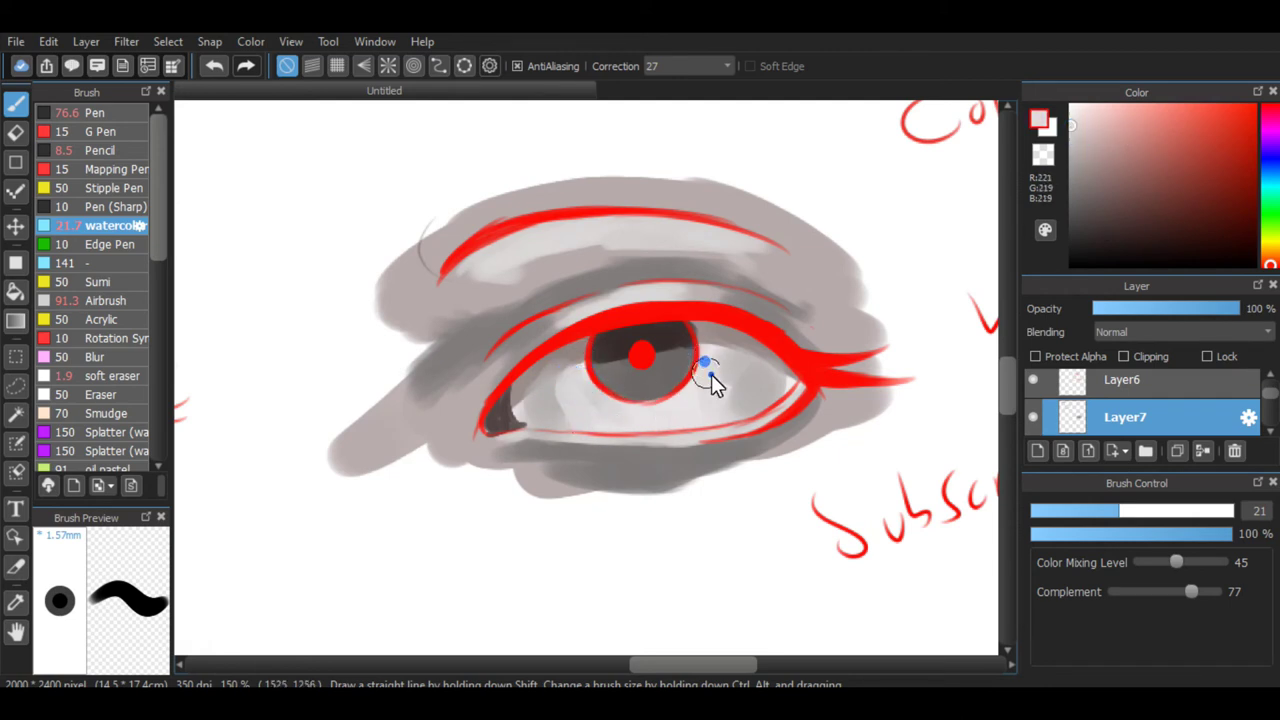
scroll(814, 485, down, 5)
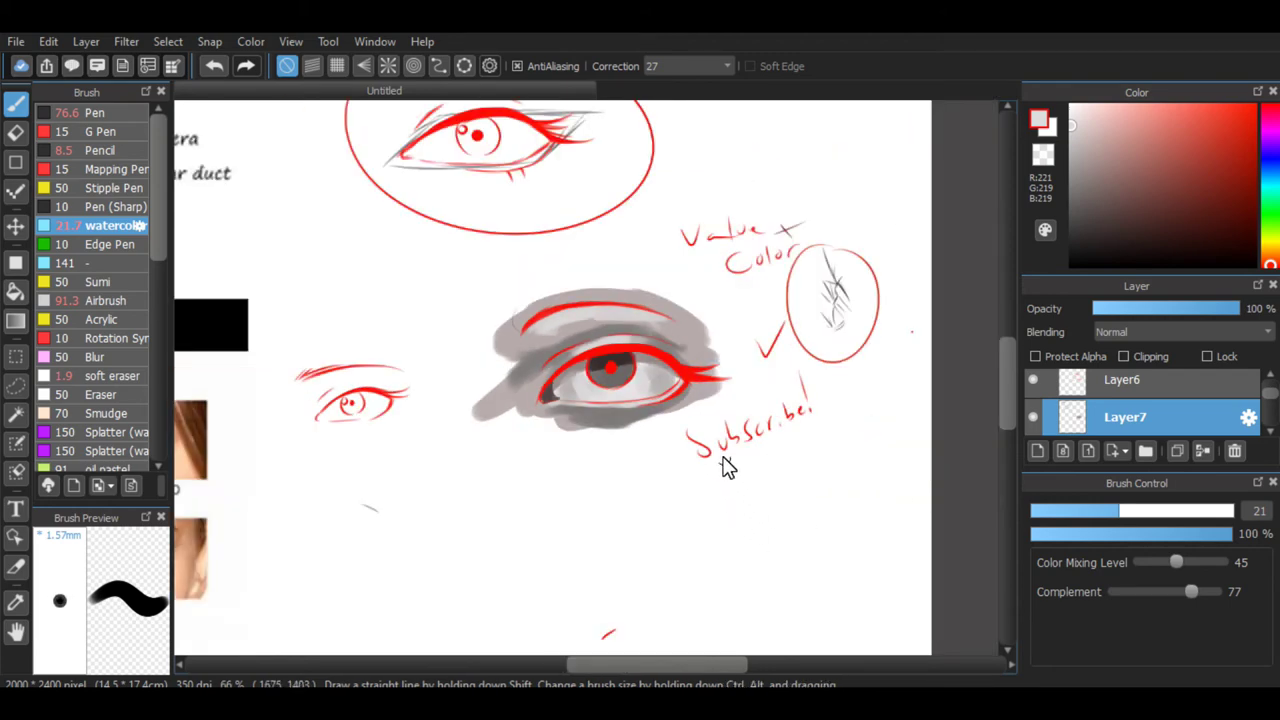
scroll(606, 385, up, 5)
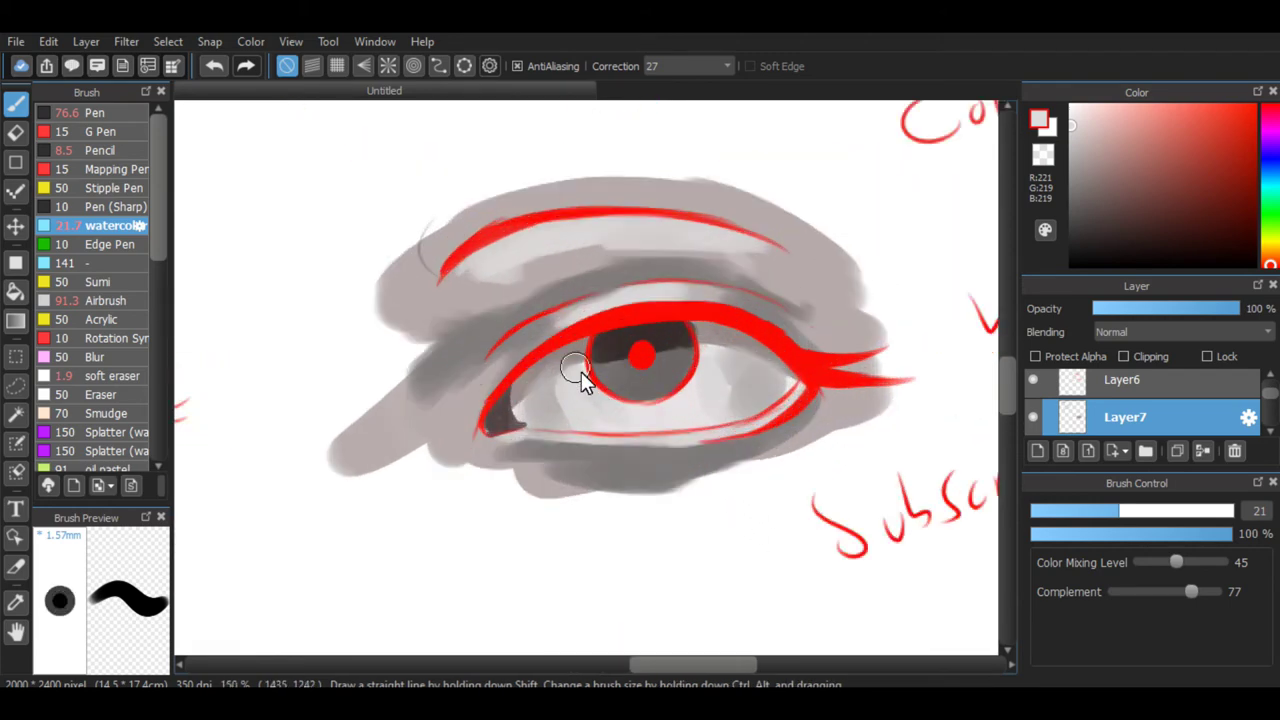
click(585, 382)
key(ctrl+z)
click(578, 377)
click(623, 411)
click(654, 408)
Brighten the eye white around the iris further with near-white (242, 242, 242).
click(1073, 113)
mouse_move(706, 364)
mouse_down()
mouse_move(697, 403)
mouse_move(716, 364)
mouse_move(731, 410)
mouse_up()
mouse_move(572, 372)
mouse_down()
mouse_move(586, 400)
mouse_move(631, 417)
mouse_up()
key(ctrl+minus)
key(ctrl+minus)
key(ctrl+minus)
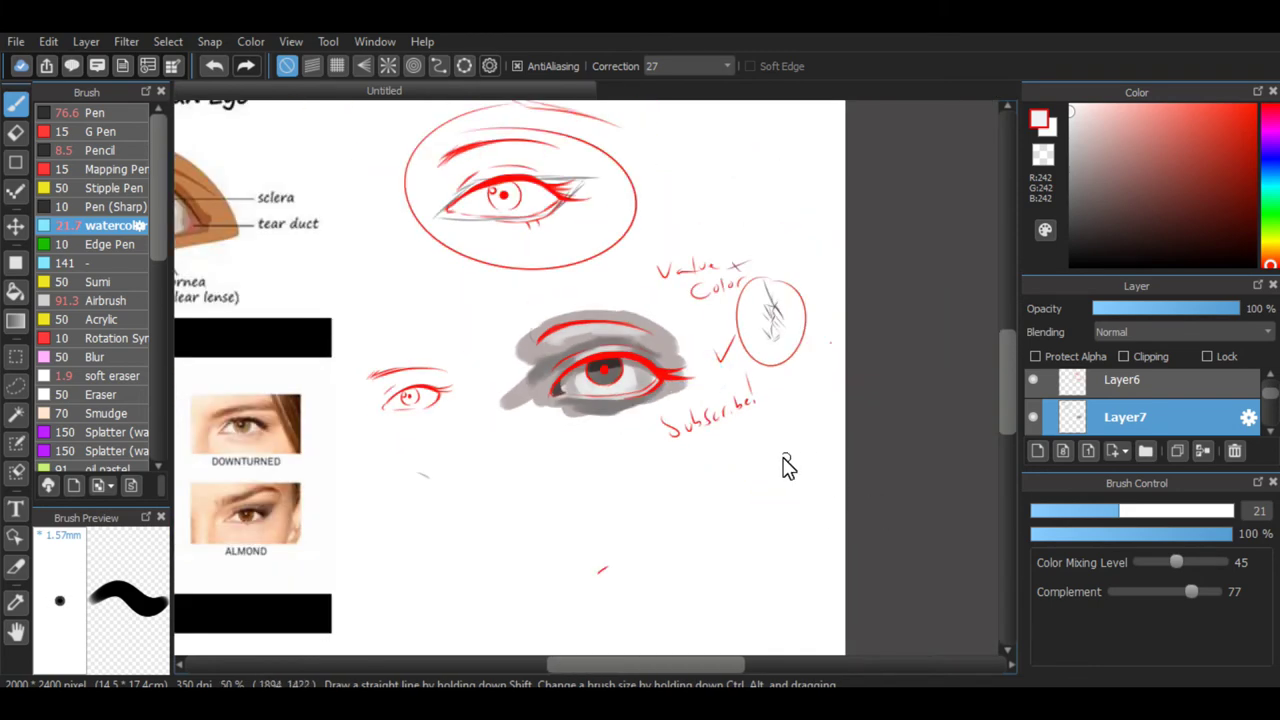
Blend the light and shadow edges of the eye white at 24% brush opacity, using greys sampled from the eye such as (182, 177, 177) and (154, 141, 139).
key(ctrl+plus)
key(ctrl+plus)
key(ctrl+plus)
key(ctrl+plus)
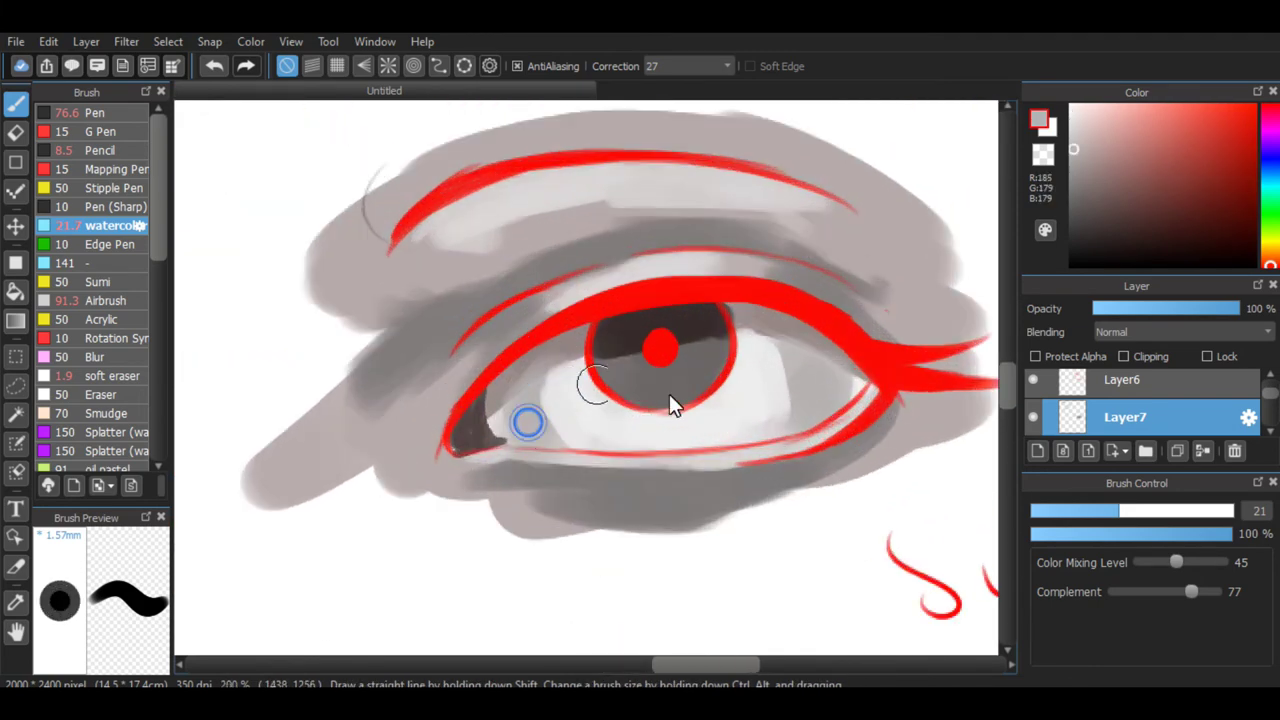
drag(1119, 531, 1072, 534)
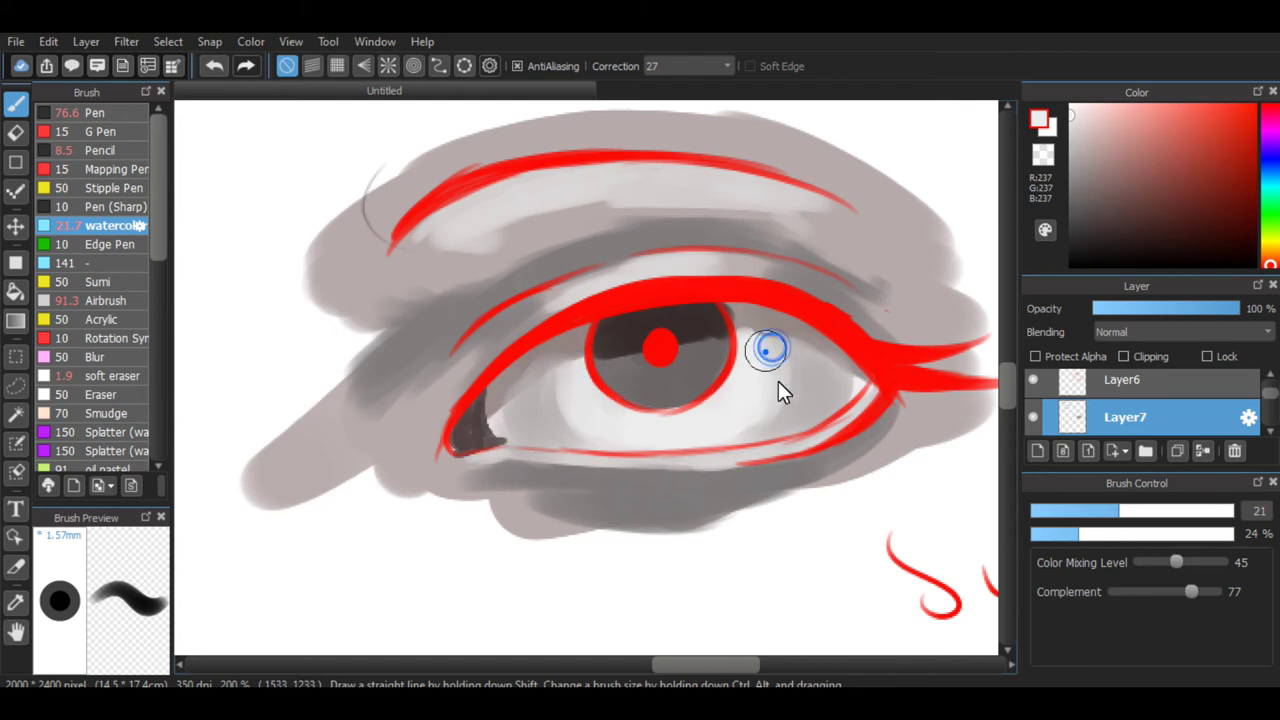
right_click(817, 380)
click(814, 397)
click(761, 360)
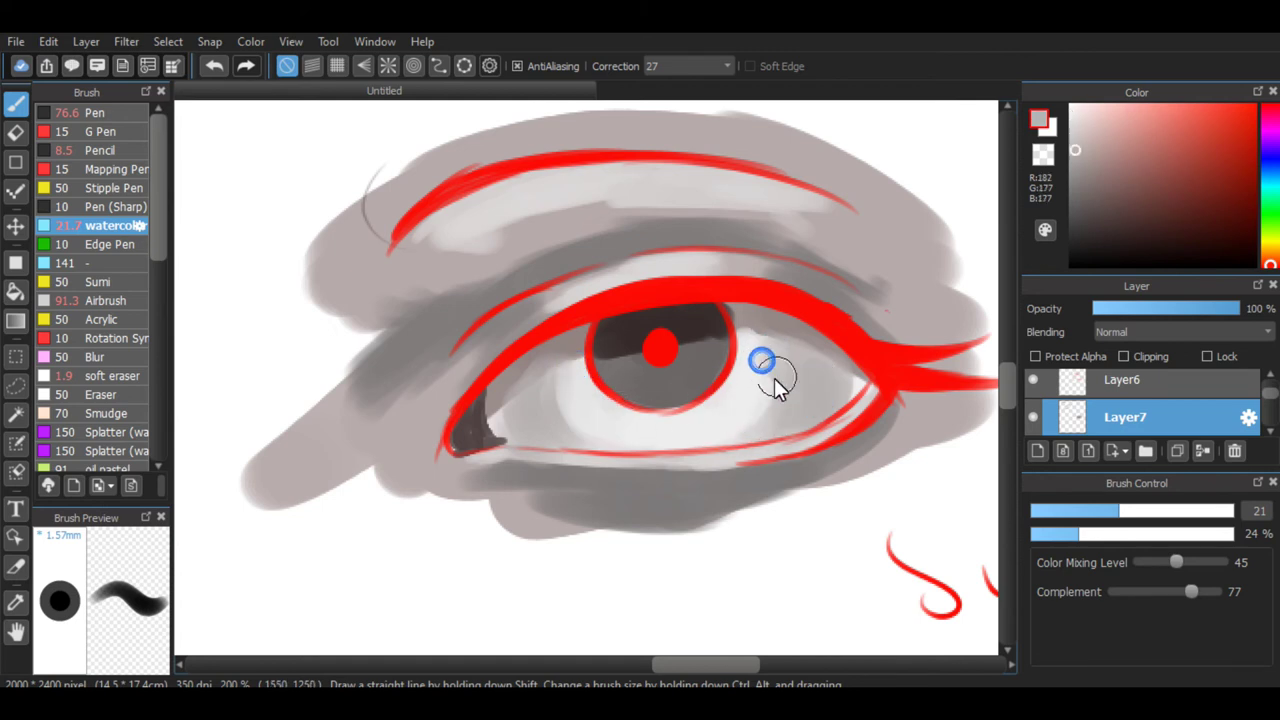
mouse_move(497, 414)
mouse_down()
mouse_move(486, 423)
mouse_move(514, 380)
mouse_move(543, 374)
mouse_move(530, 390)
mouse_up()
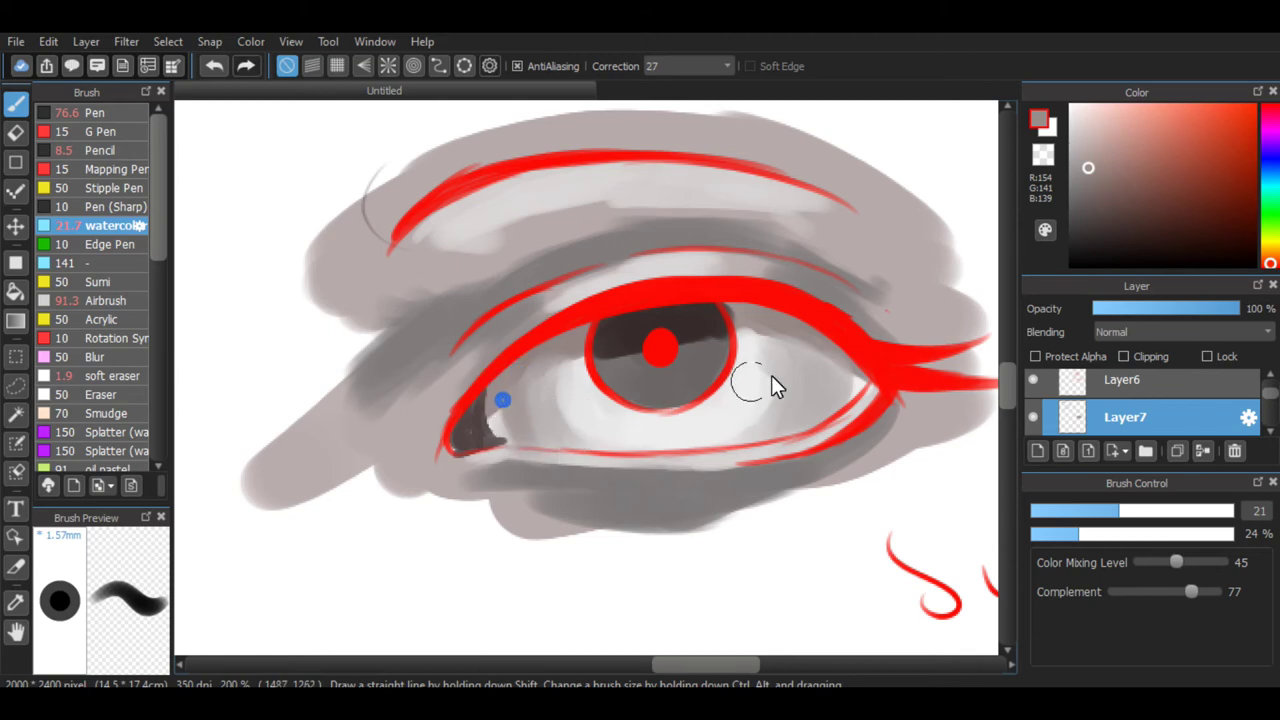
drag(811, 343, 778, 403)
scroll(787, 398, down, 4)
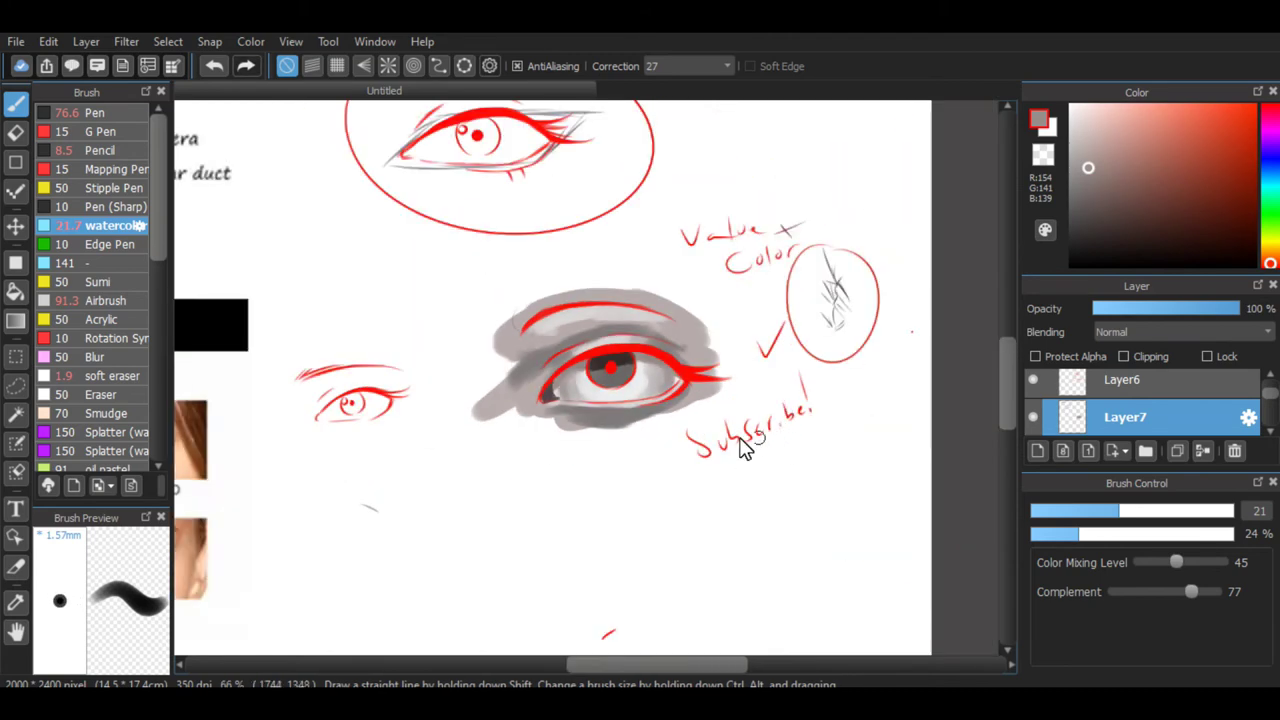
Soften the eye white's shading with sampled light grey (230, 230, 230), using watercolor at size 44 and 6% opacity.
scroll(603, 386, up, 3)
alt+click(572, 392)
scroll(586, 378, up, 1)
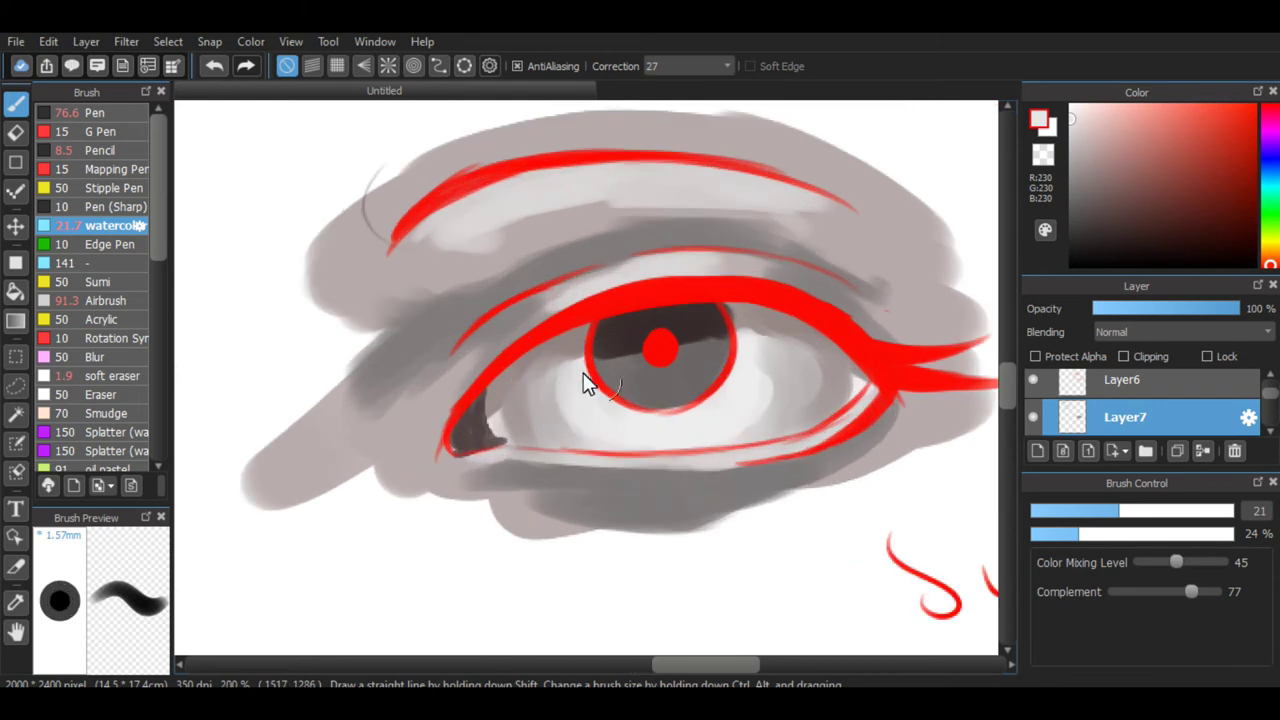
drag(525, 386, 525, 393)
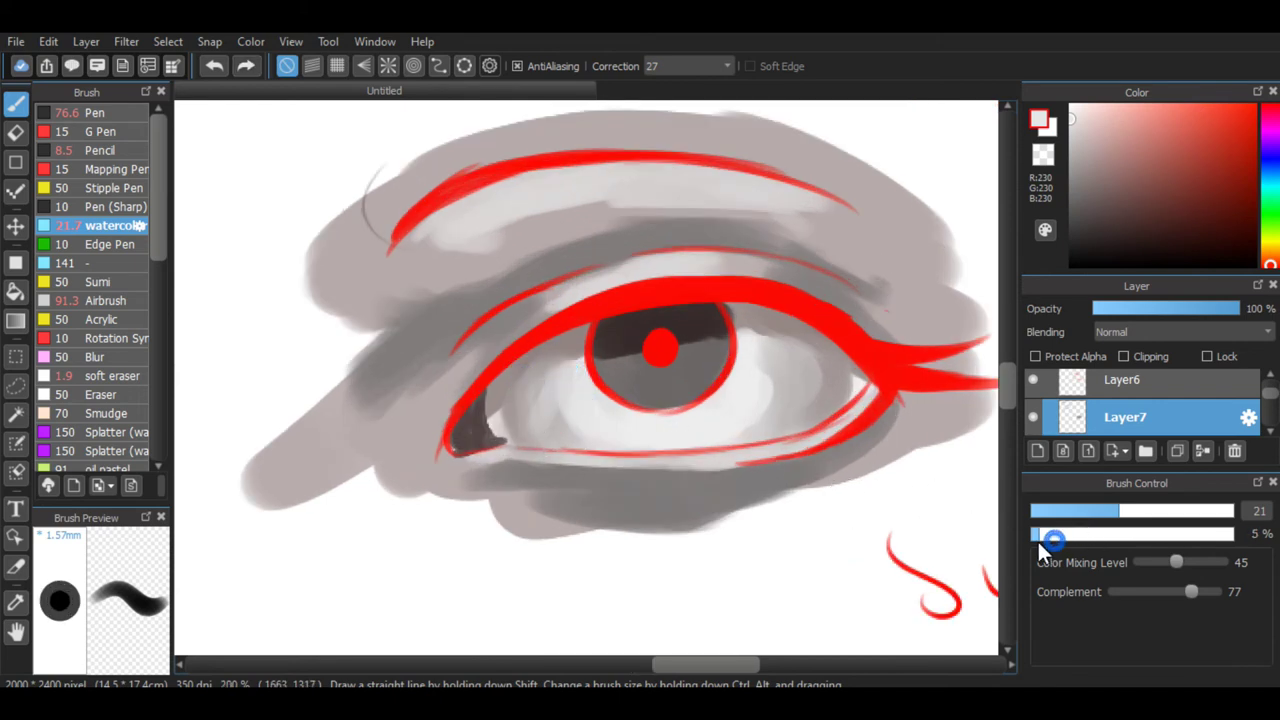
drag(1038, 540, 1042, 540)
drag(1136, 516, 1173, 518)
key(ctrl+z)
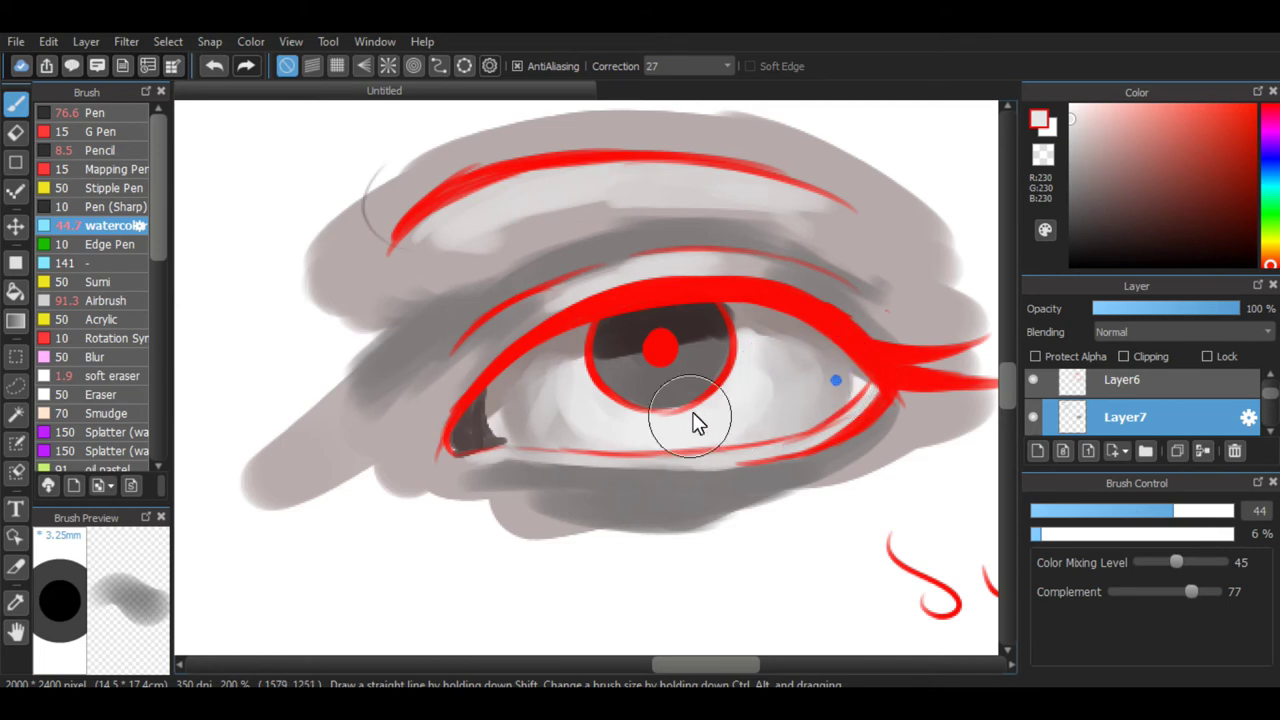
key(ctrl+minus)
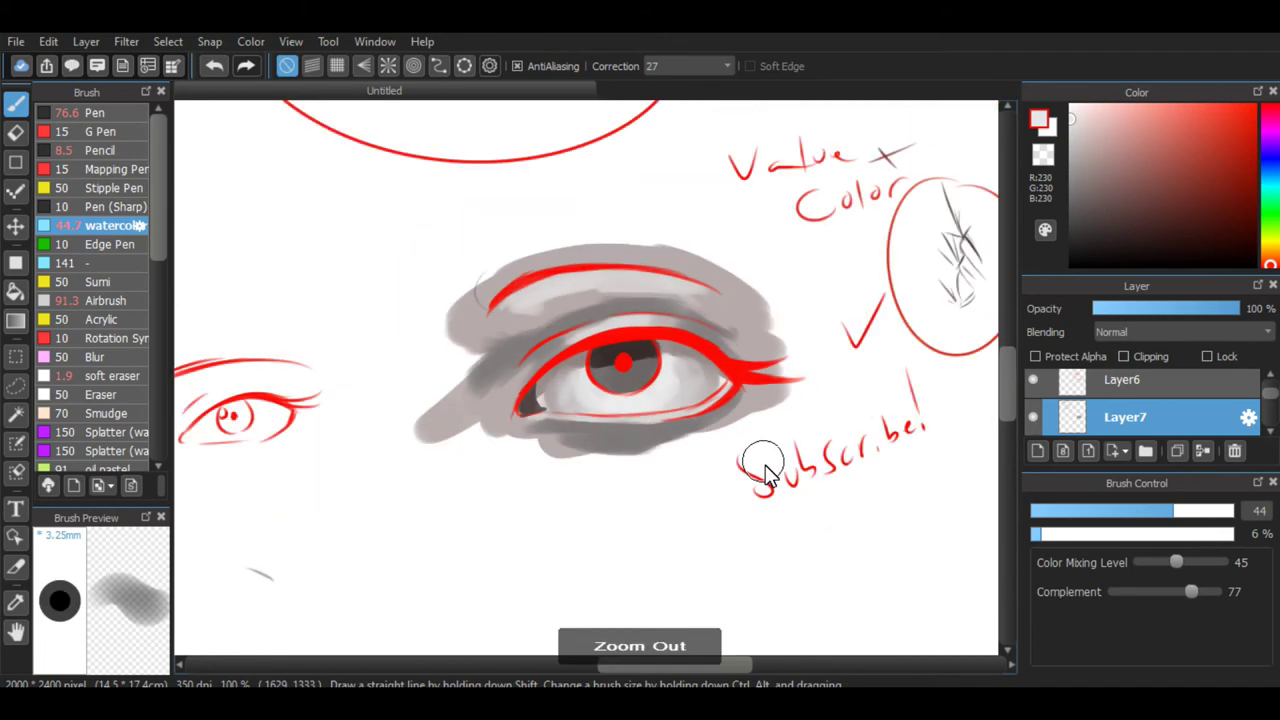
key(ctrl+minus)
key(ctrl+minus)
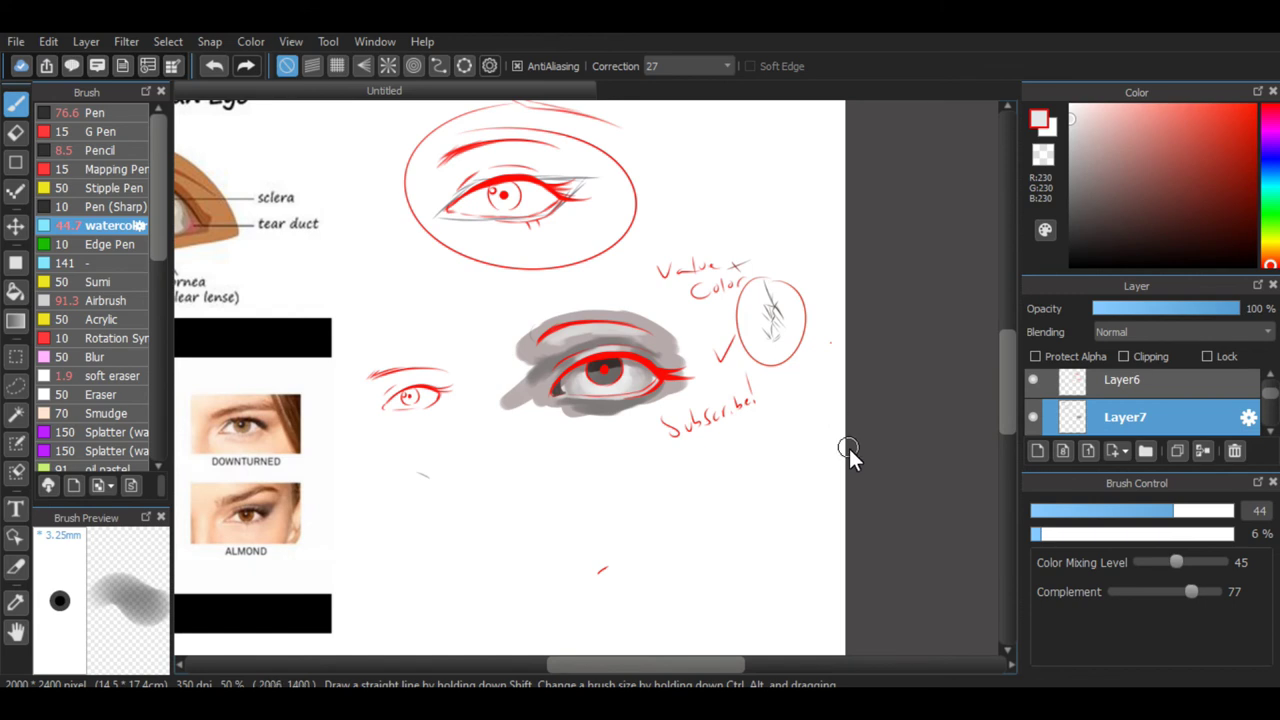
Turn on Protect Alpha for Layer6 and recolour the red brow line above the eye with dark brown (40, 6, 3).
scroll(671, 372, up, 1)
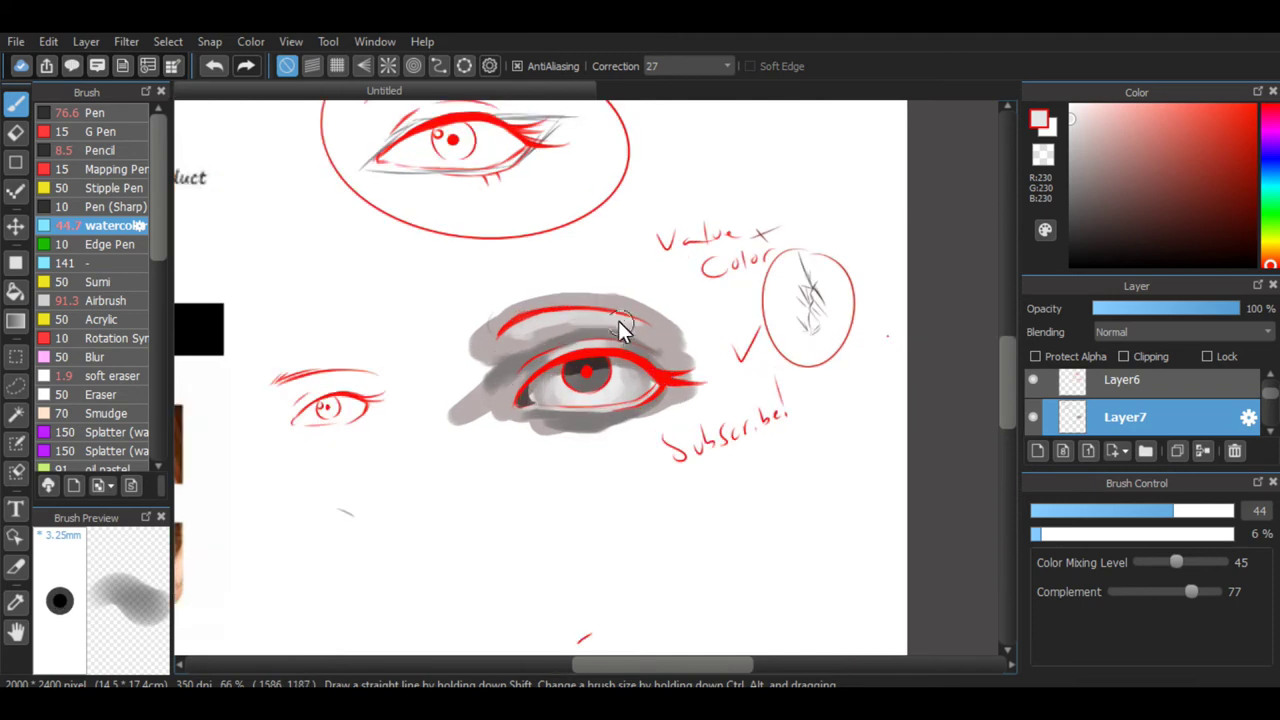
scroll(546, 363, up, 1)
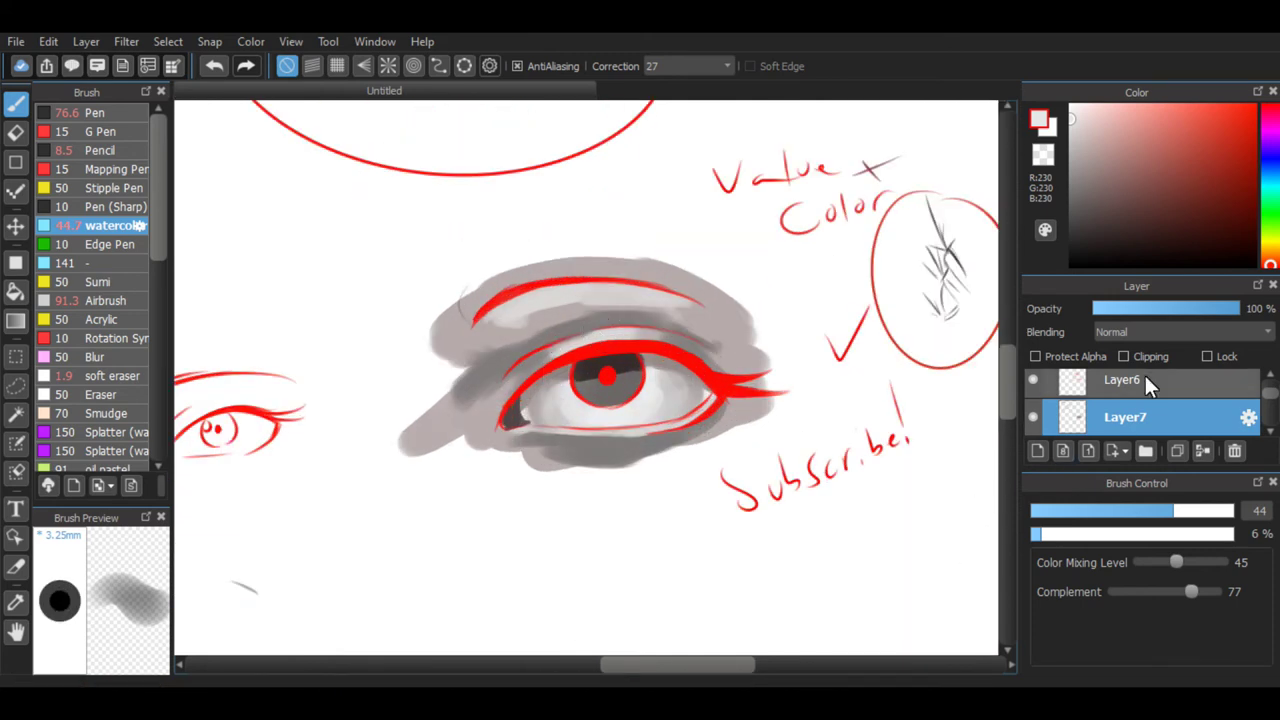
click(1121, 385)
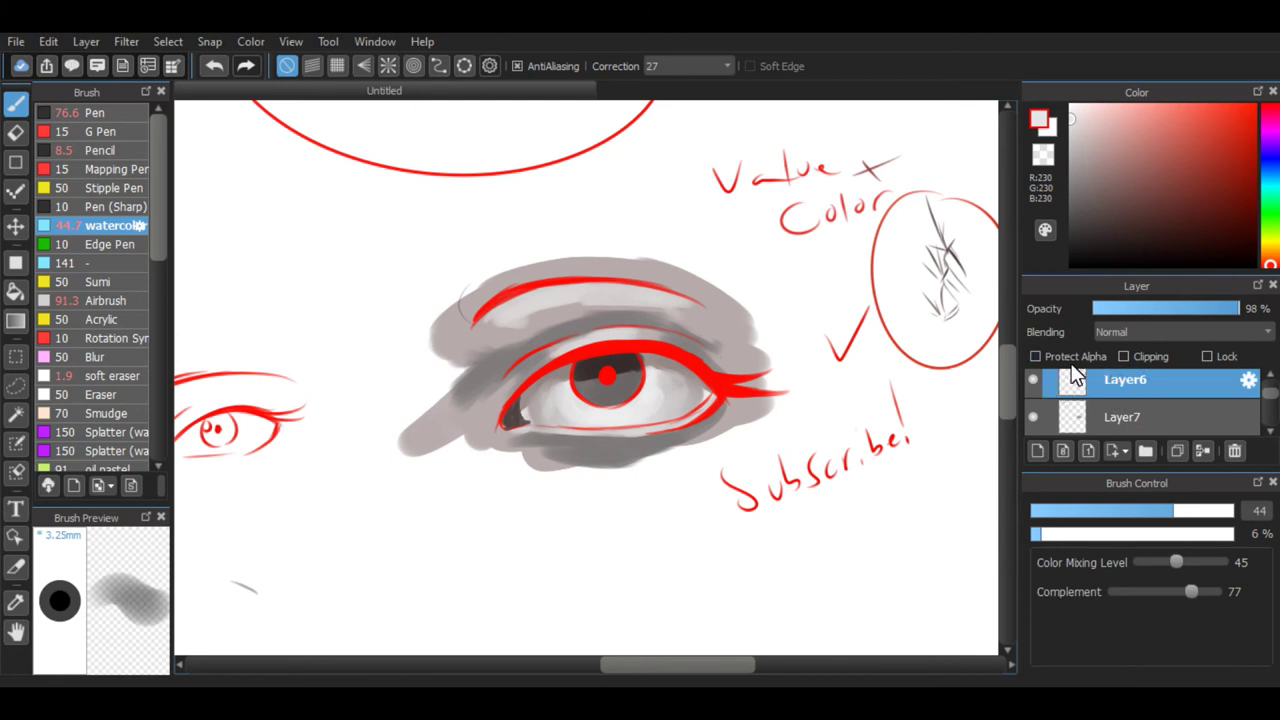
drag(1229, 252, 1244, 266)
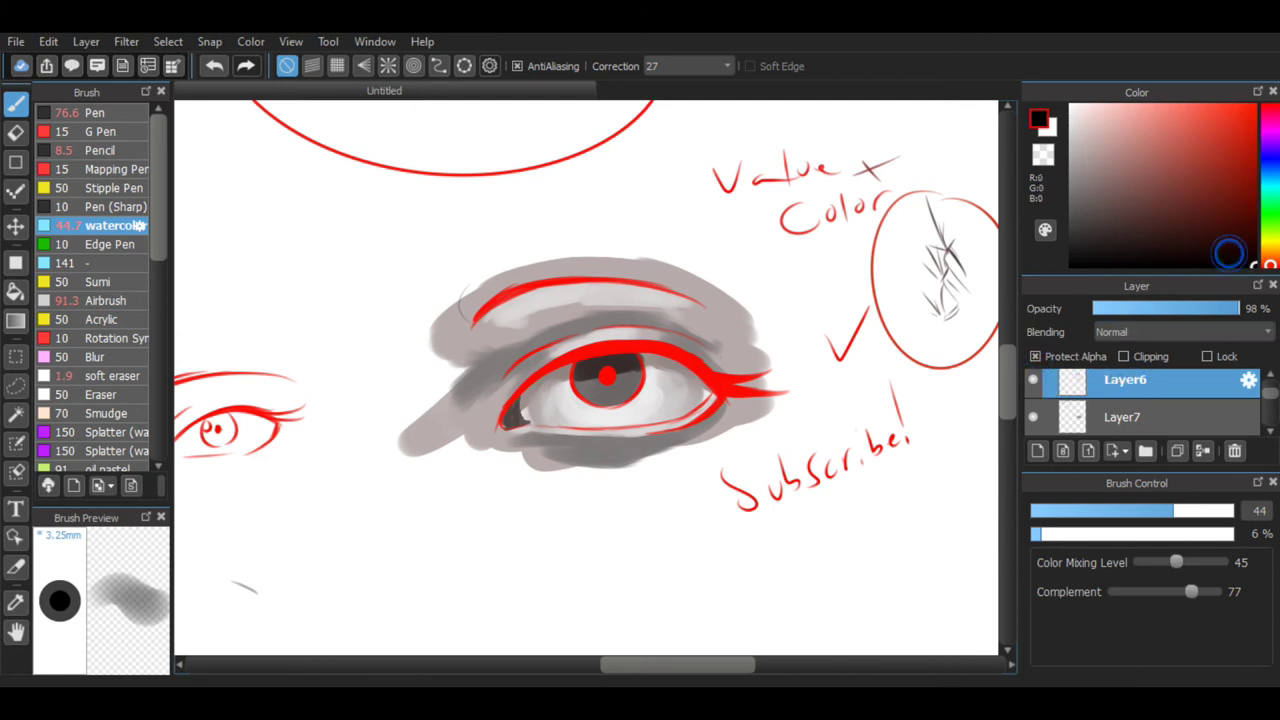
drag(1242, 218, 1243, 243)
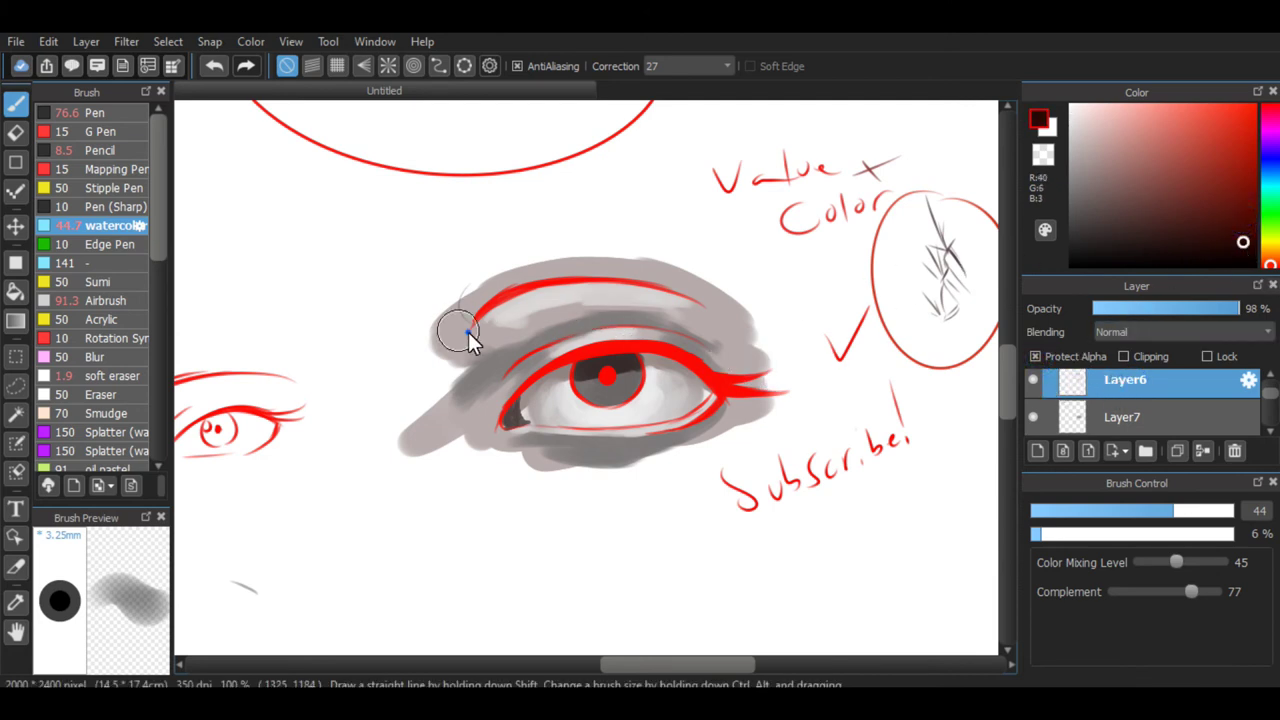
mouse_move(468, 332)
mouse_down()
mouse_move(512, 305)
mouse_move(630, 281)
mouse_up()
drag(508, 290, 675, 277)
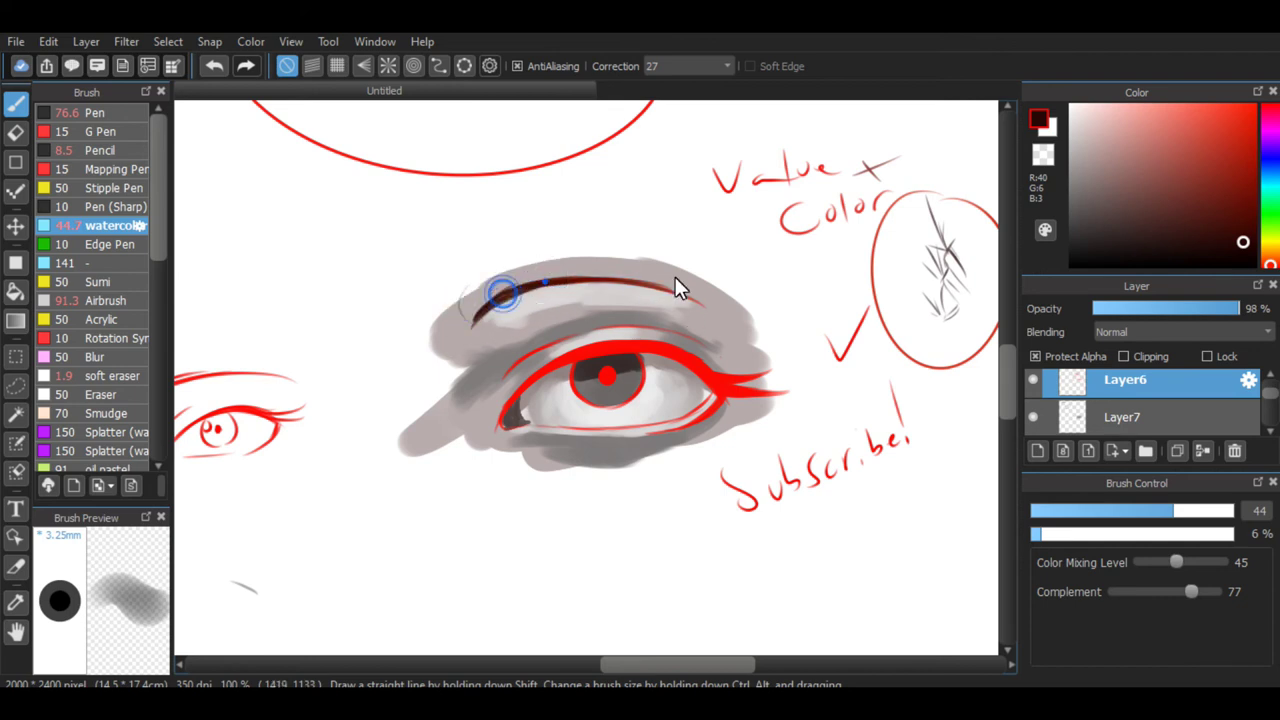
Recolour the red eyelid, lash, iris and pupil lines with the same dark brown (40, 6, 3).
mouse_move(515, 392)
mouse_down()
mouse_move(554, 384)
mouse_move(645, 329)
mouse_move(516, 375)
mouse_move(624, 349)
mouse_move(569, 375)
mouse_move(740, 390)
mouse_up()
drag(676, 356, 740, 385)
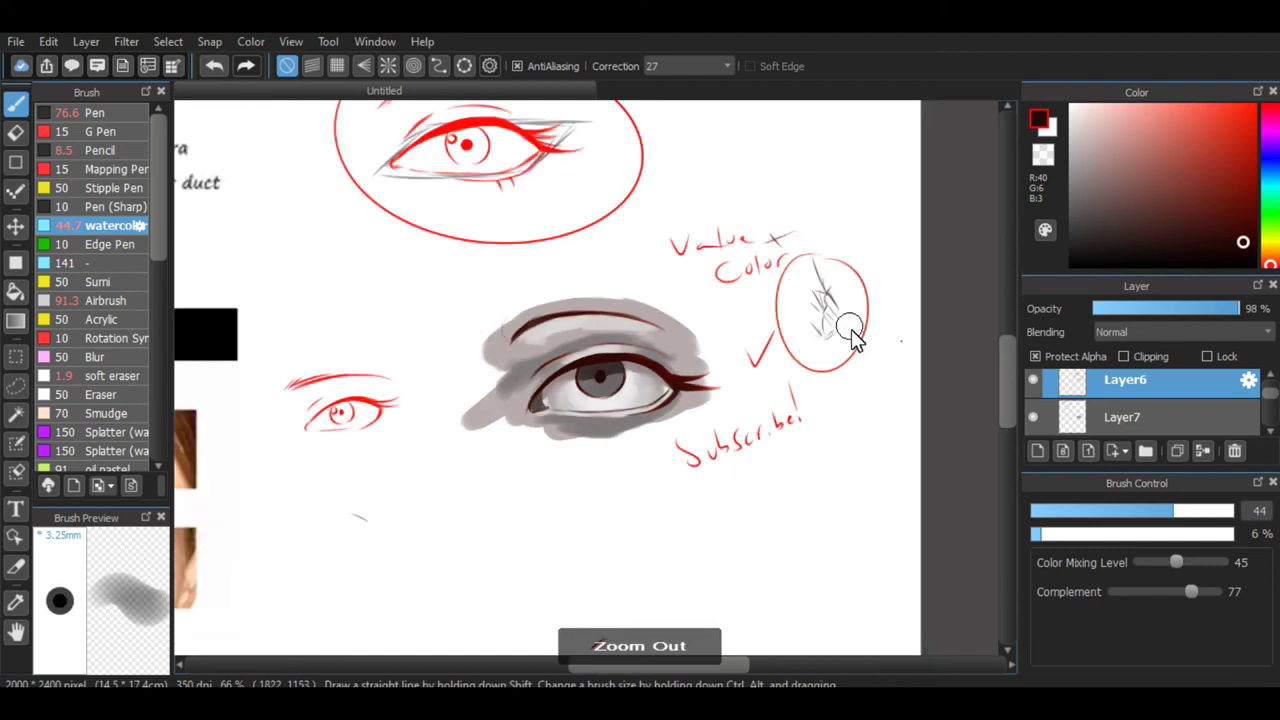
key(ctrl+minus)
key(ctrl+plus)
key(ctrl+plus)
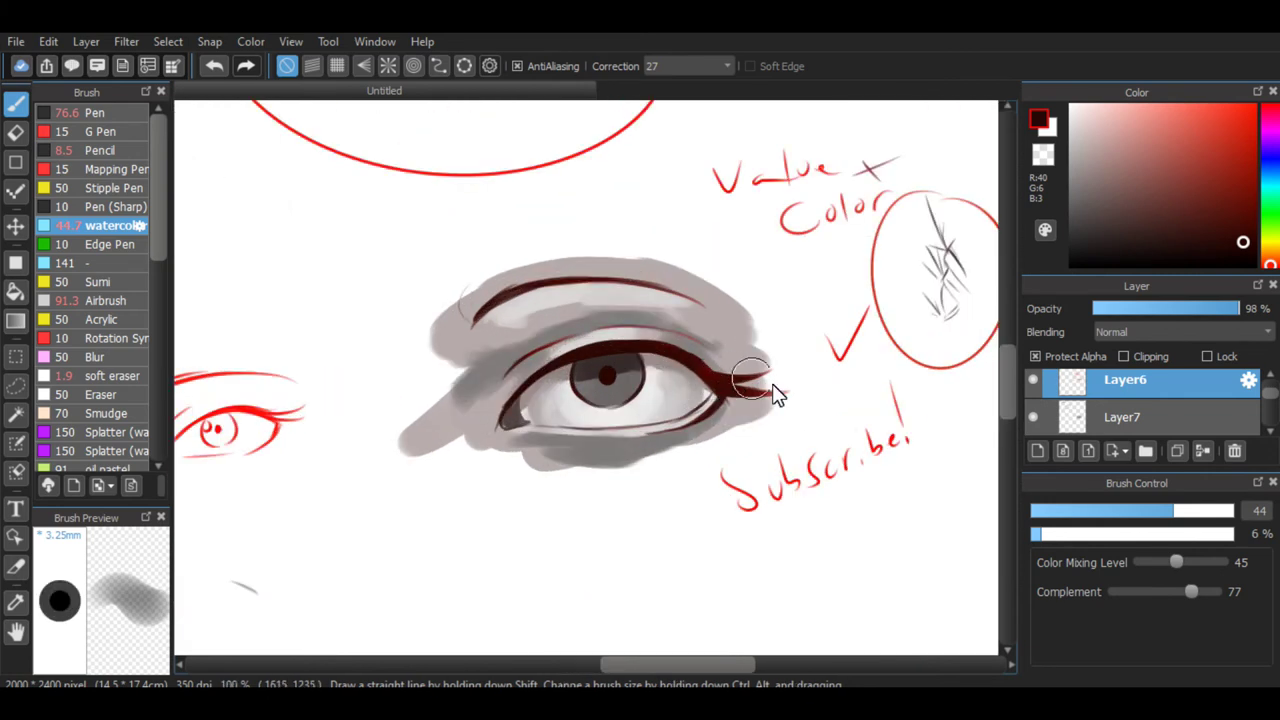
Add a new layer above Layer6 and set the watercolor brush to near-white (254, 254, 254), size 8.5 and 100% opacity.
click(1037, 450)
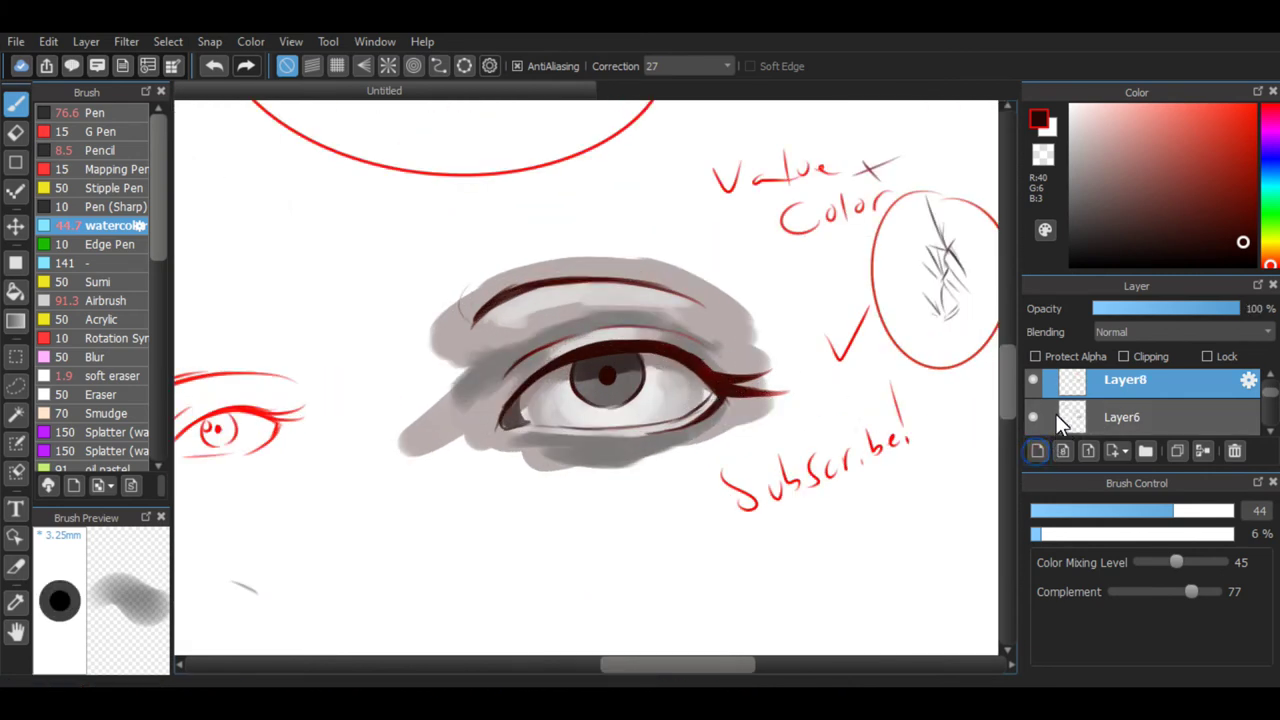
click(1072, 110)
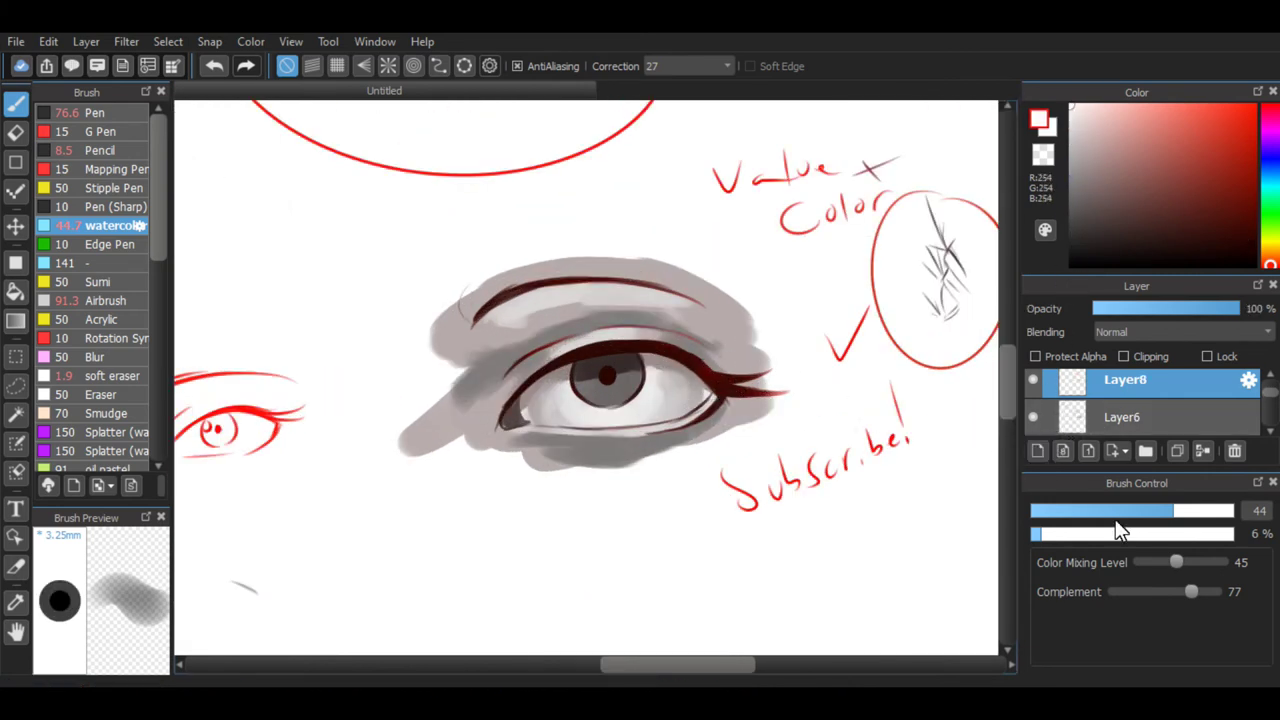
mouse_move(1116, 520)
mouse_down()
mouse_move(1060, 526)
mouse_move(1217, 531)
mouse_up()
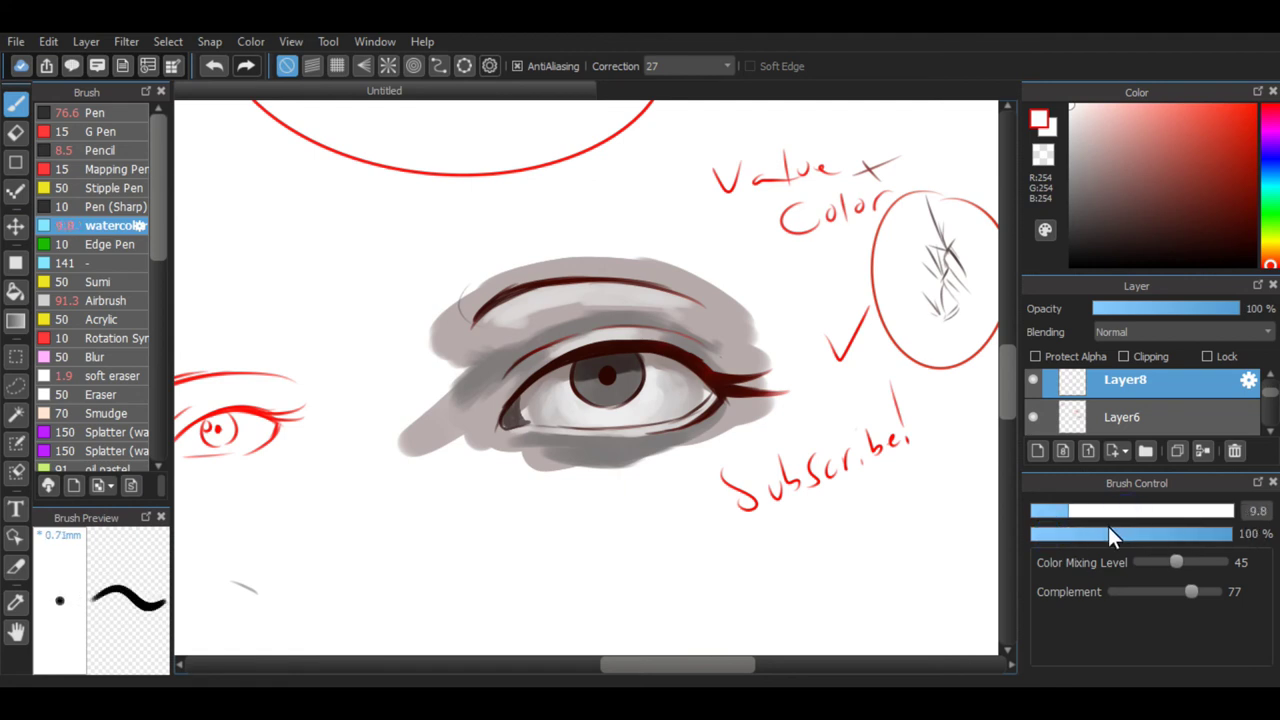
drag(1060, 515, 1062, 516)
Try small white highlight dabs on and around the iris at brush size 8.5.
scroll(593, 370, up, 1)
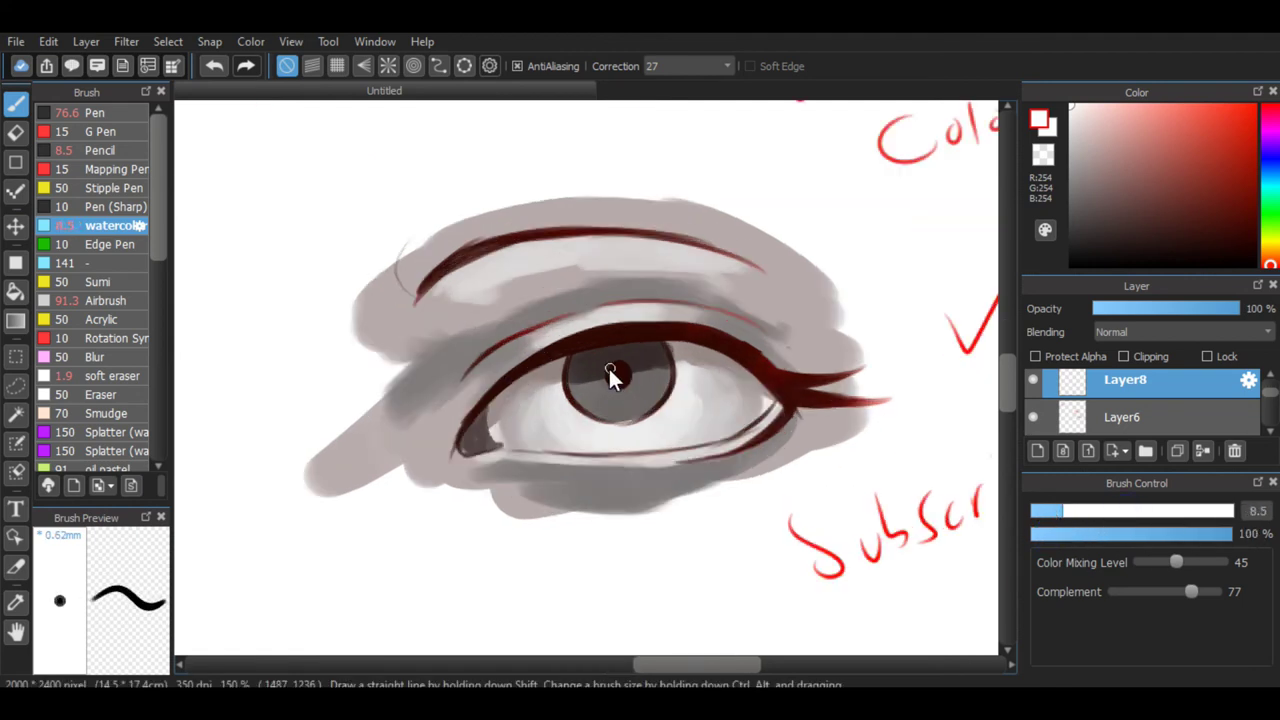
click(585, 368)
scroll(593, 375, down, 1)
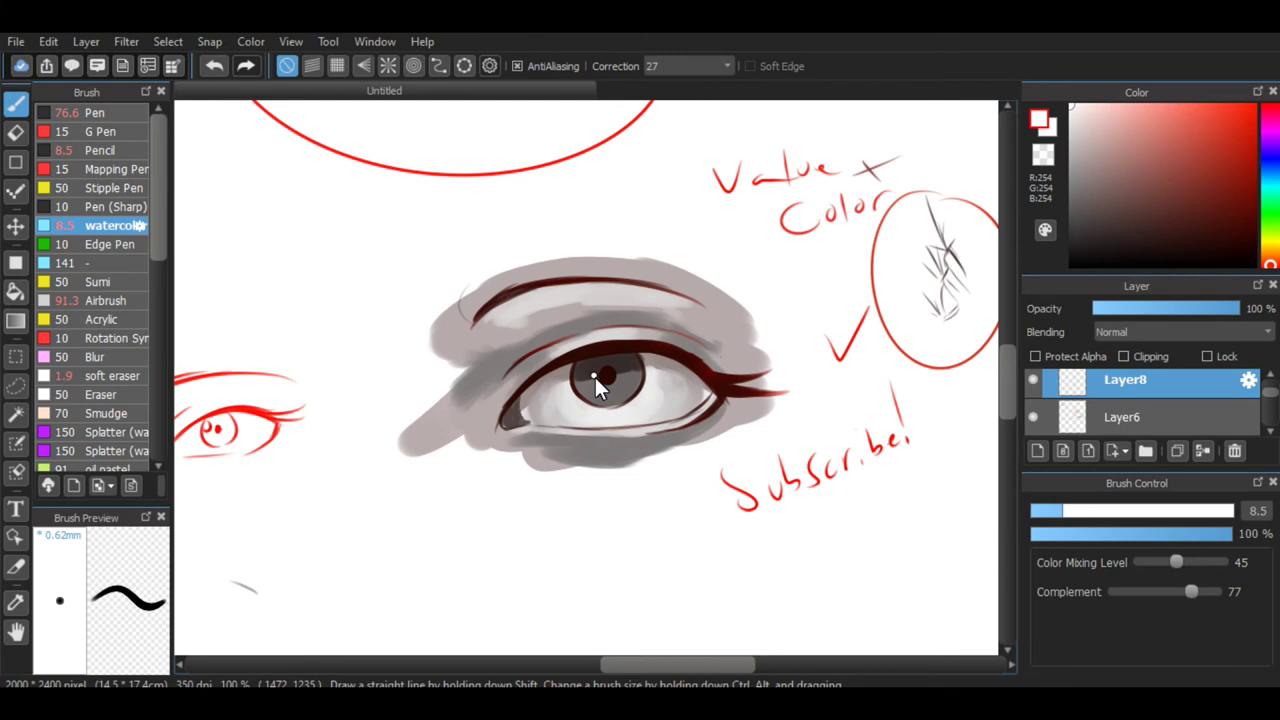
scroll(595, 377, up, 1)
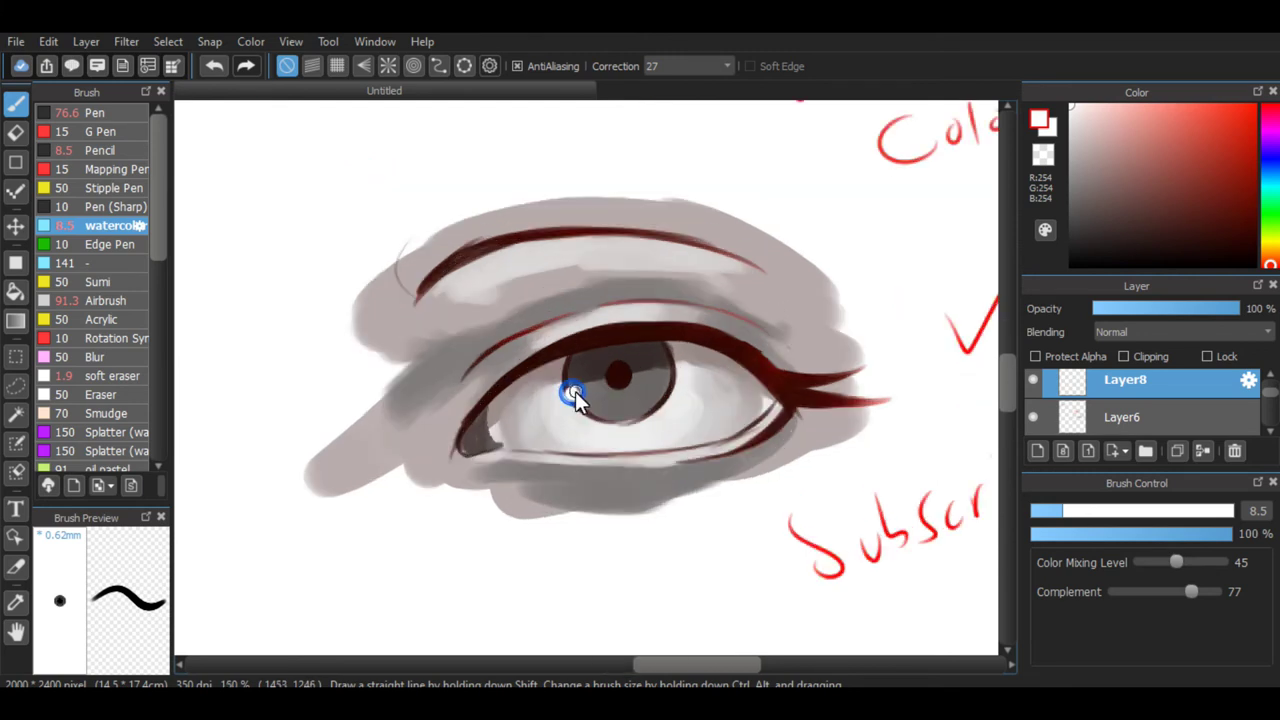
key(ctrl+z)
click(614, 389)
scroll(615, 391, down, 1)
key(ctrl+z)
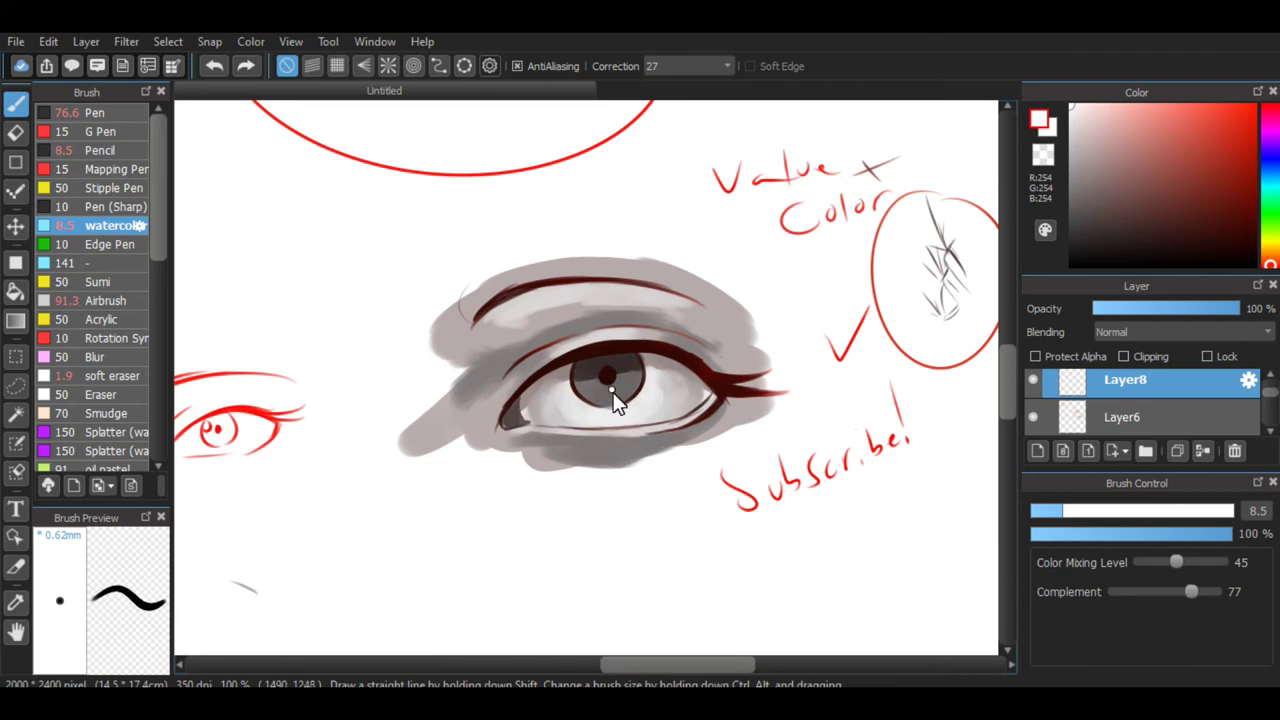
Try a larger white highlight at the inner edge of the iris with brush size 19.
click(1107, 510)
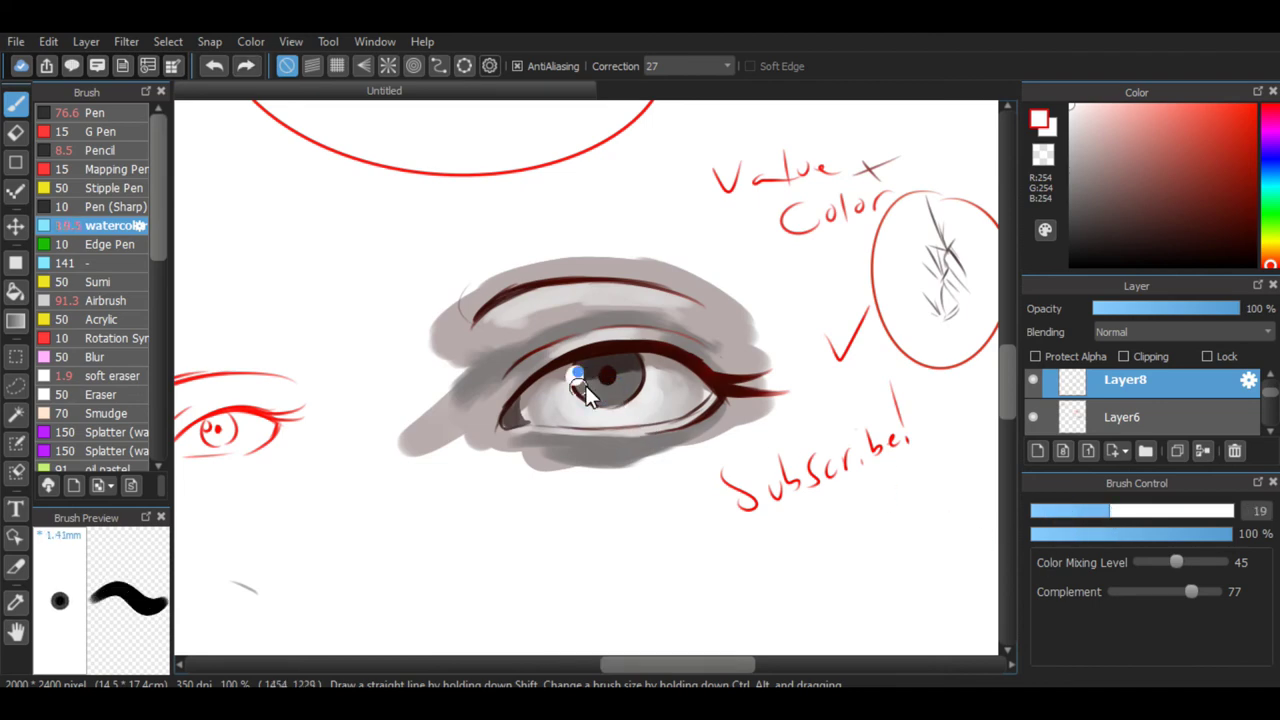
click(581, 386)
scroll(587, 382, down, 2)
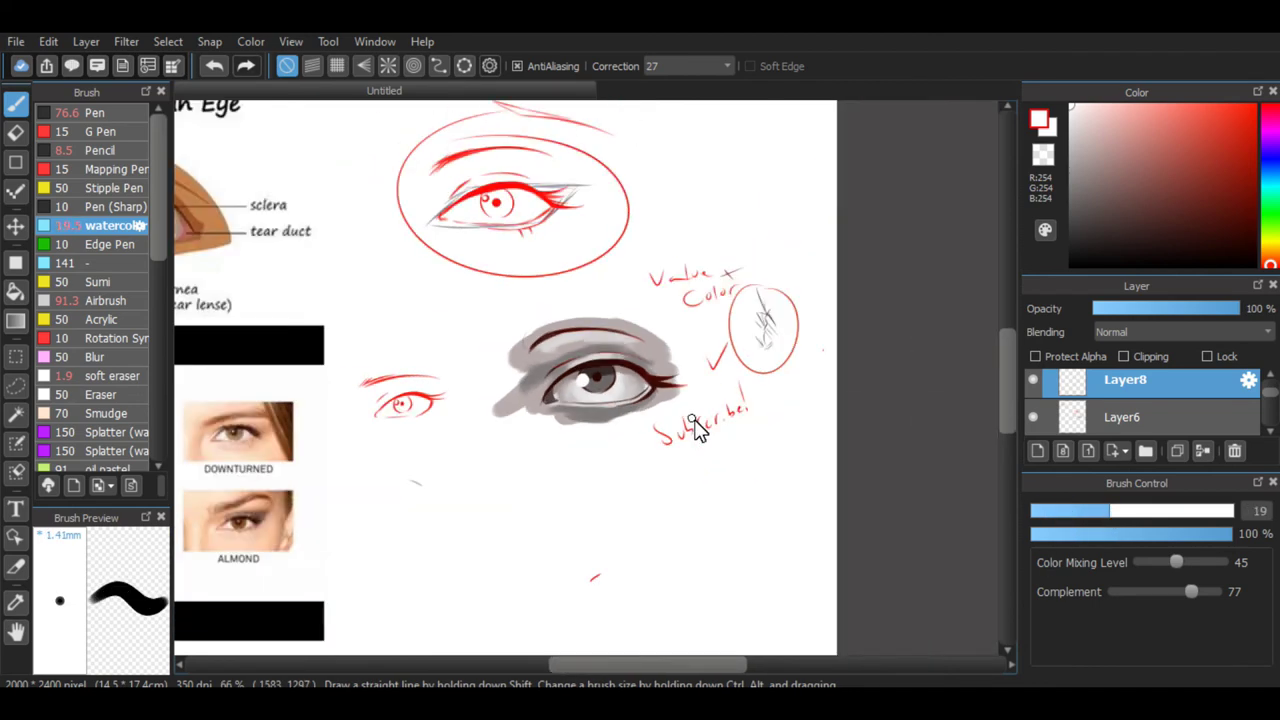
scroll(760, 425, up, 2)
Paint one round white highlight on the upper inner edge of the pupil with brush size 12.4.
click(1080, 511)
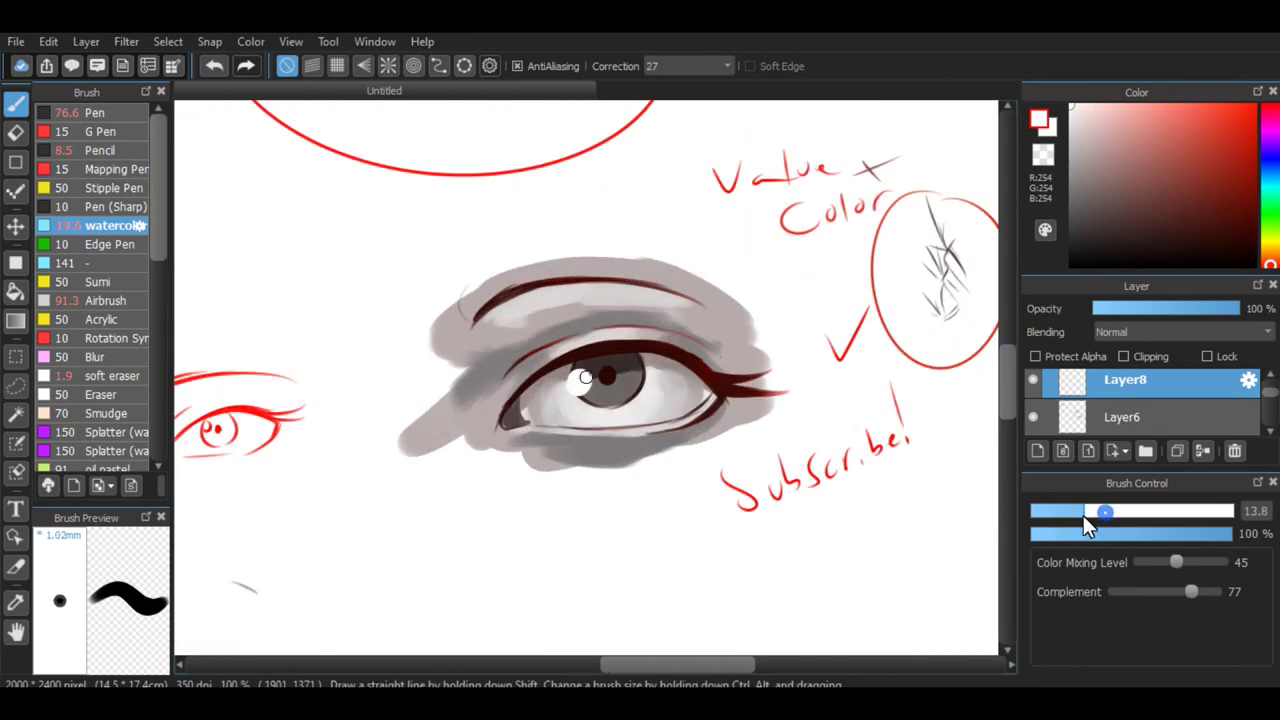
scroll(671, 367, up, 1)
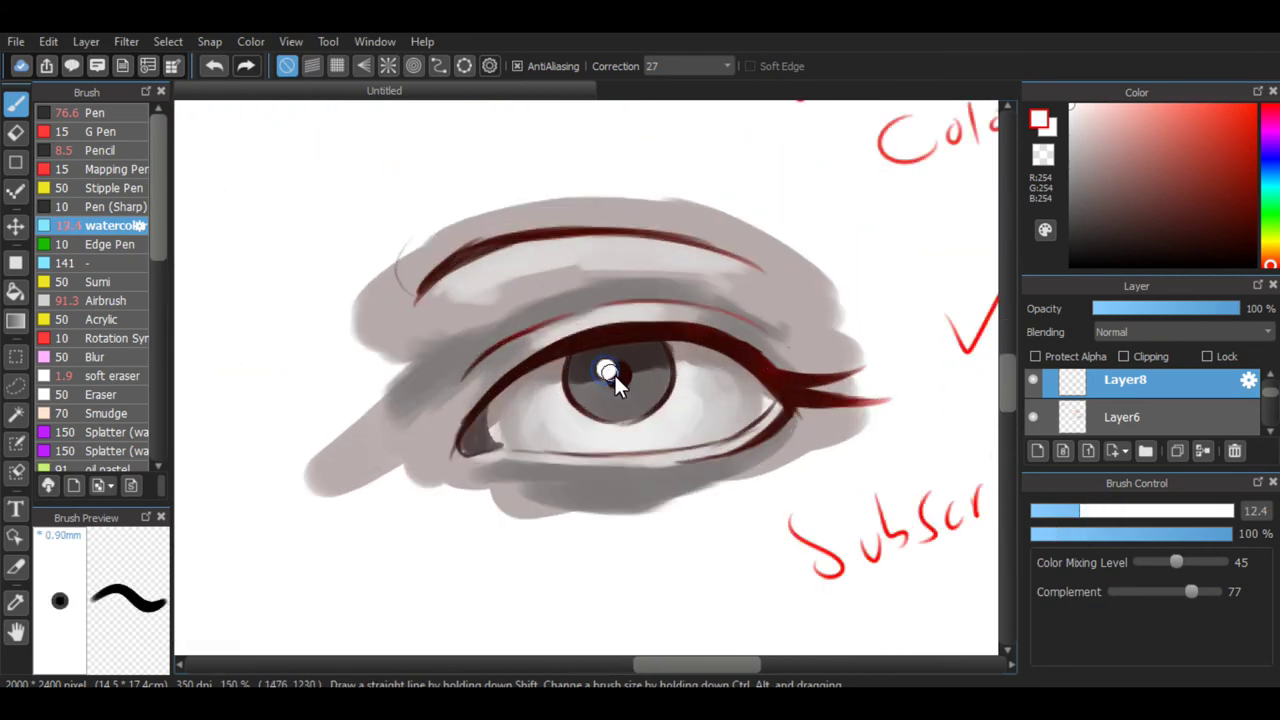
scroll(650, 404, down, 3)
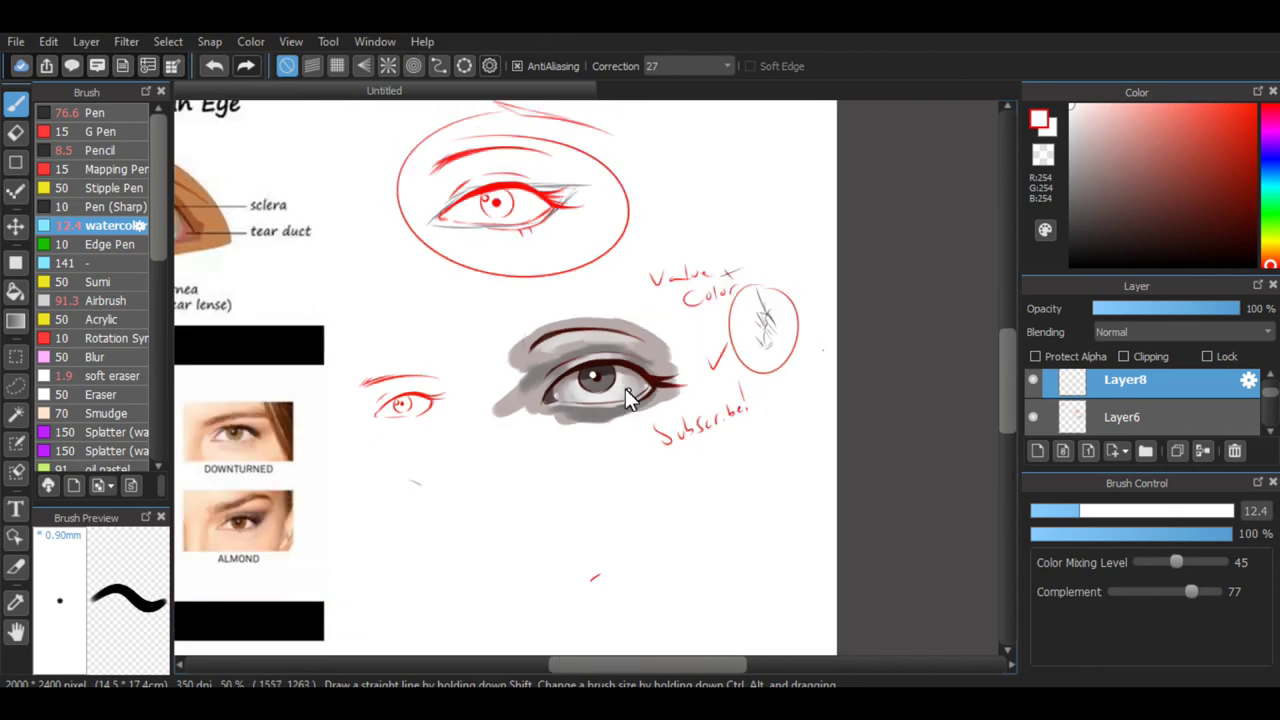
scroll(585, 377, up, 3)
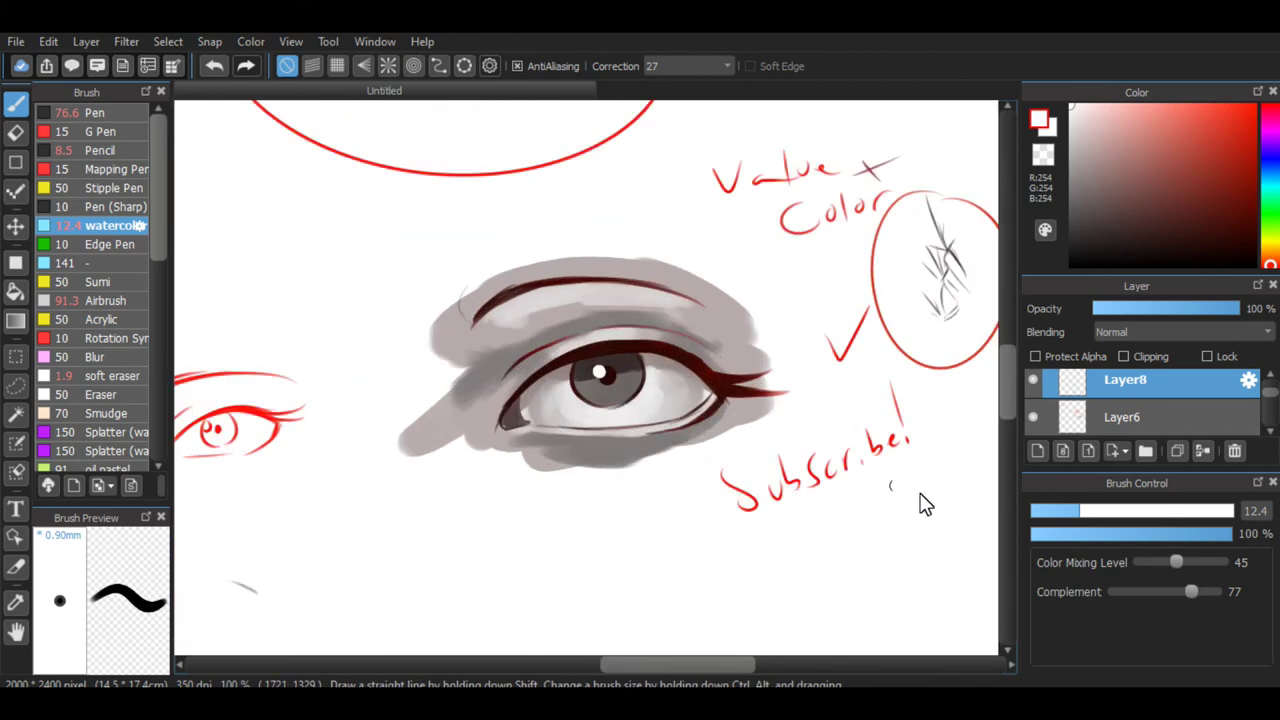
Dab a small white highlight on the outer part of the eye white with brush size 6.5.
click(1060, 511)
click(1056, 512)
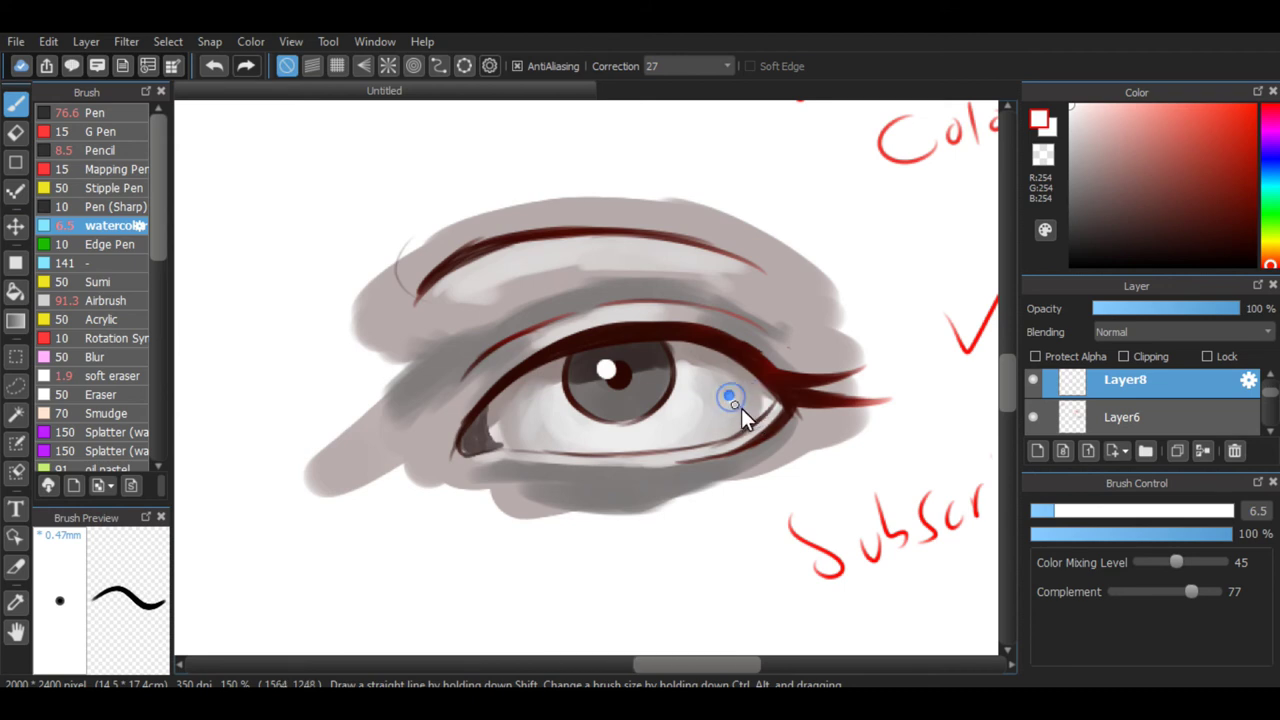
scroll(741, 408, down, 3)
scroll(597, 405, up, 4)
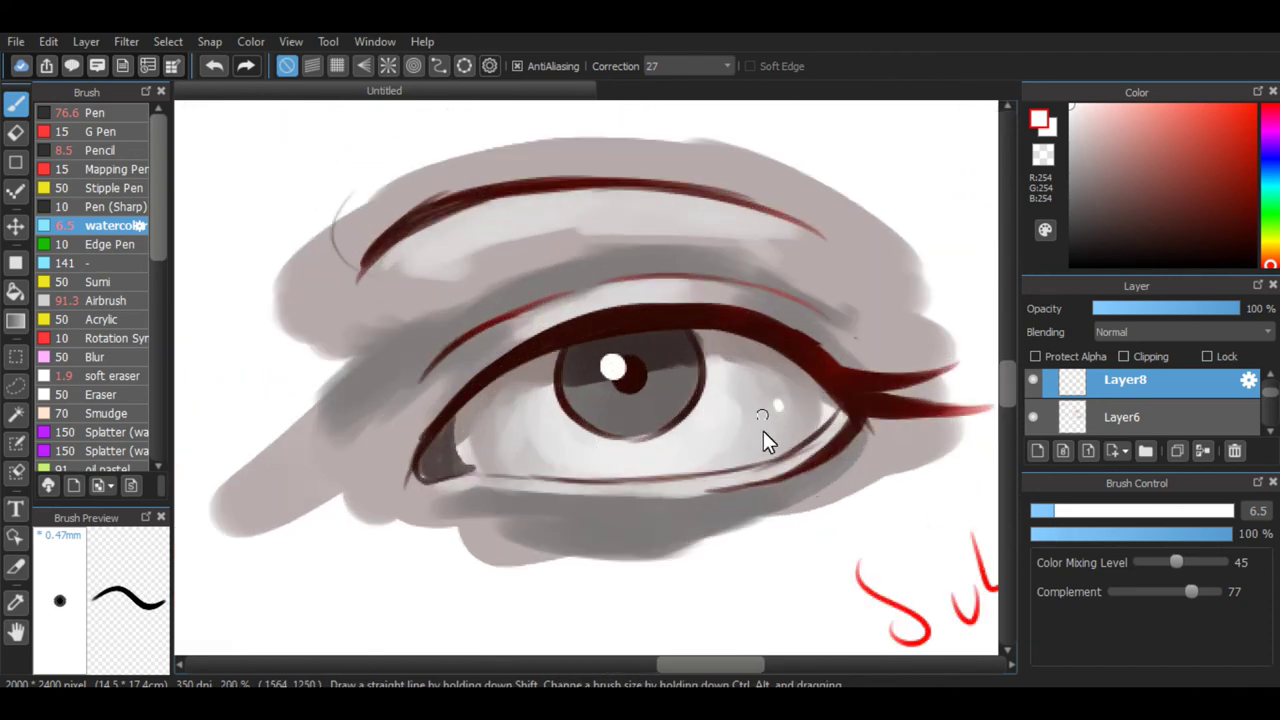
scroll(763, 431, down, 4)
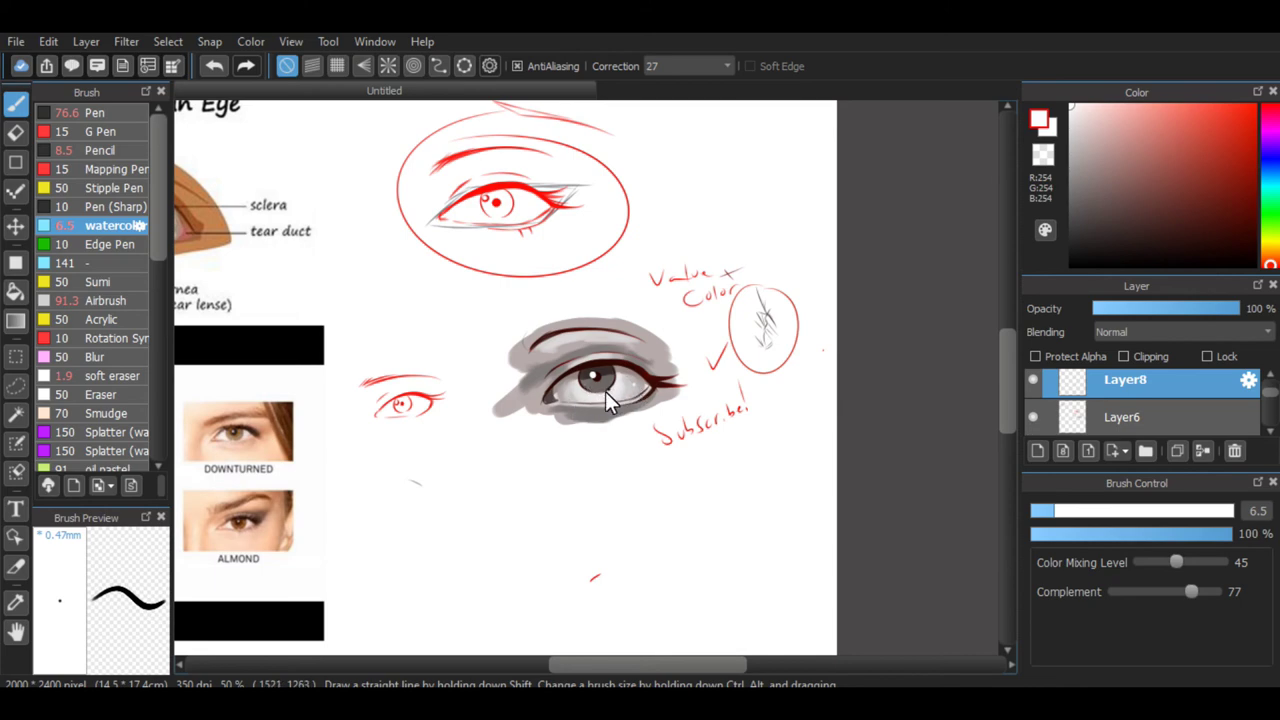
scroll(605, 391, up, 4)
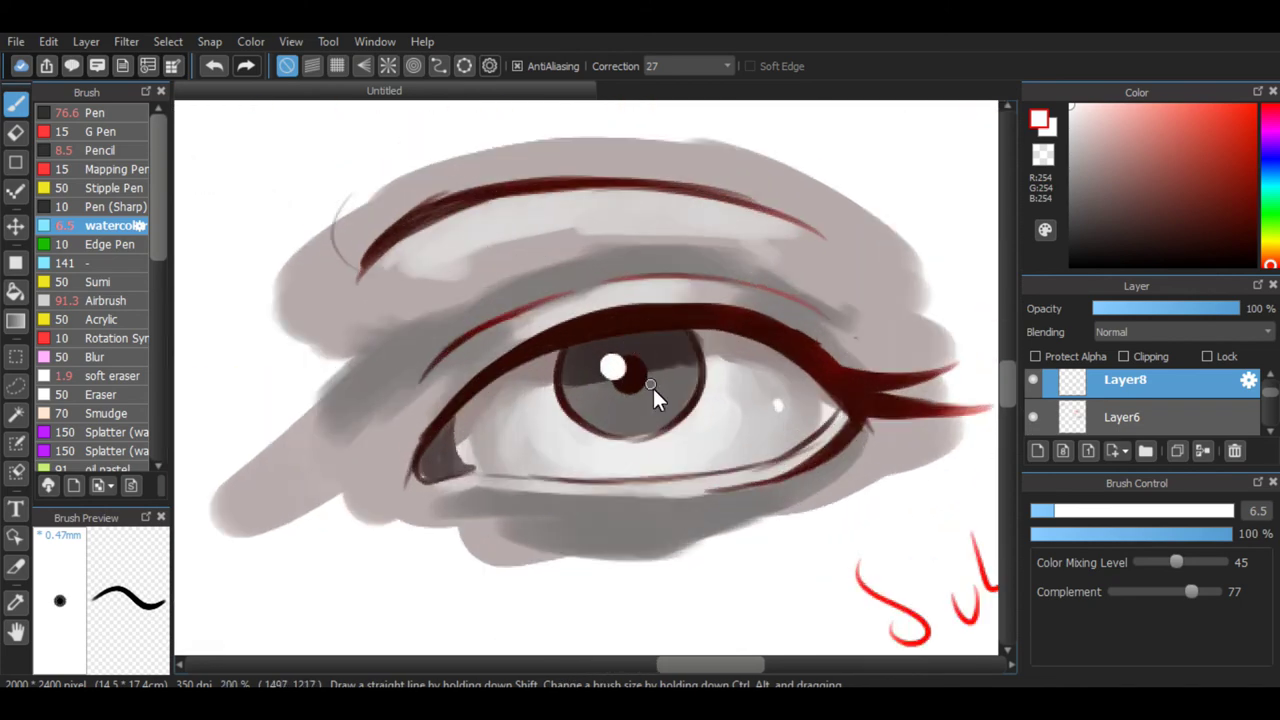
Add two small white highlight dots over the pupil beside the large highlight, keeping brush size 6.5.
key(ctrl+z)
key(ctrl+minus)
key(ctrl+minus)
key(ctrl+minus)
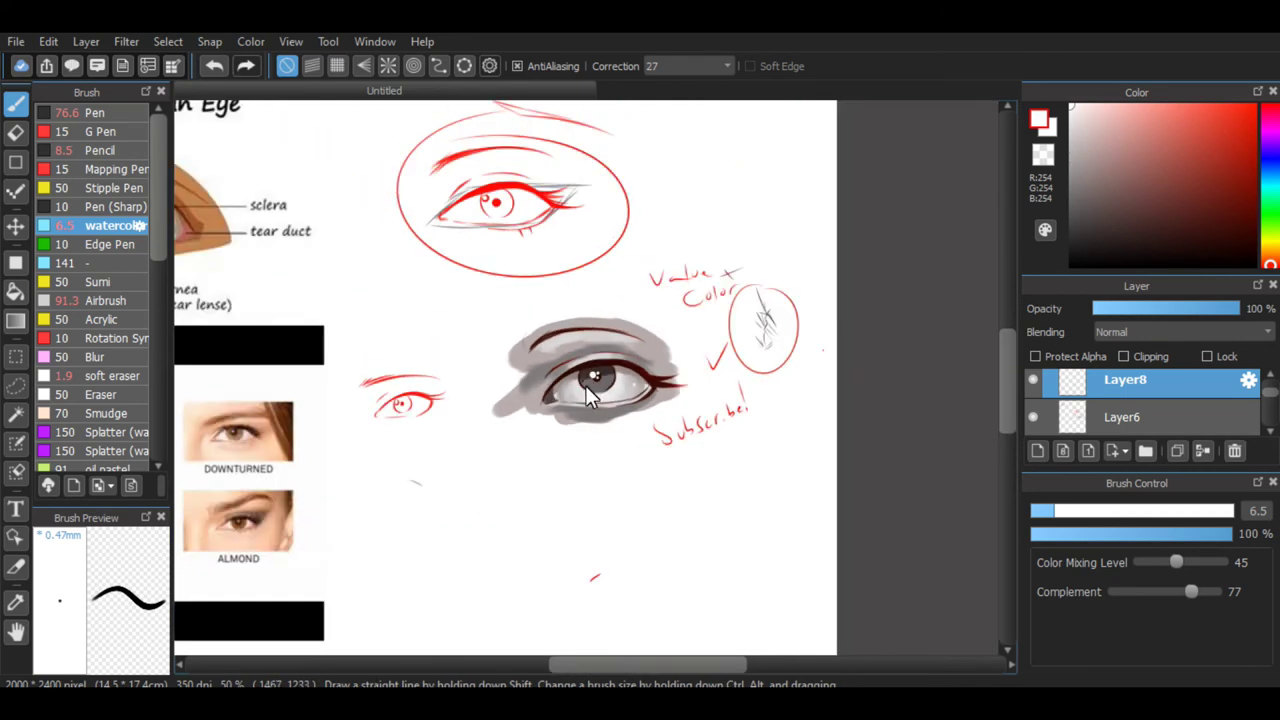
key(ctrl+plus)
key(ctrl+plus)
key(ctrl+plus)
Draw a thin white highlight along the lower lid line beneath the iris with brush size 1.7.
click(1038, 516)
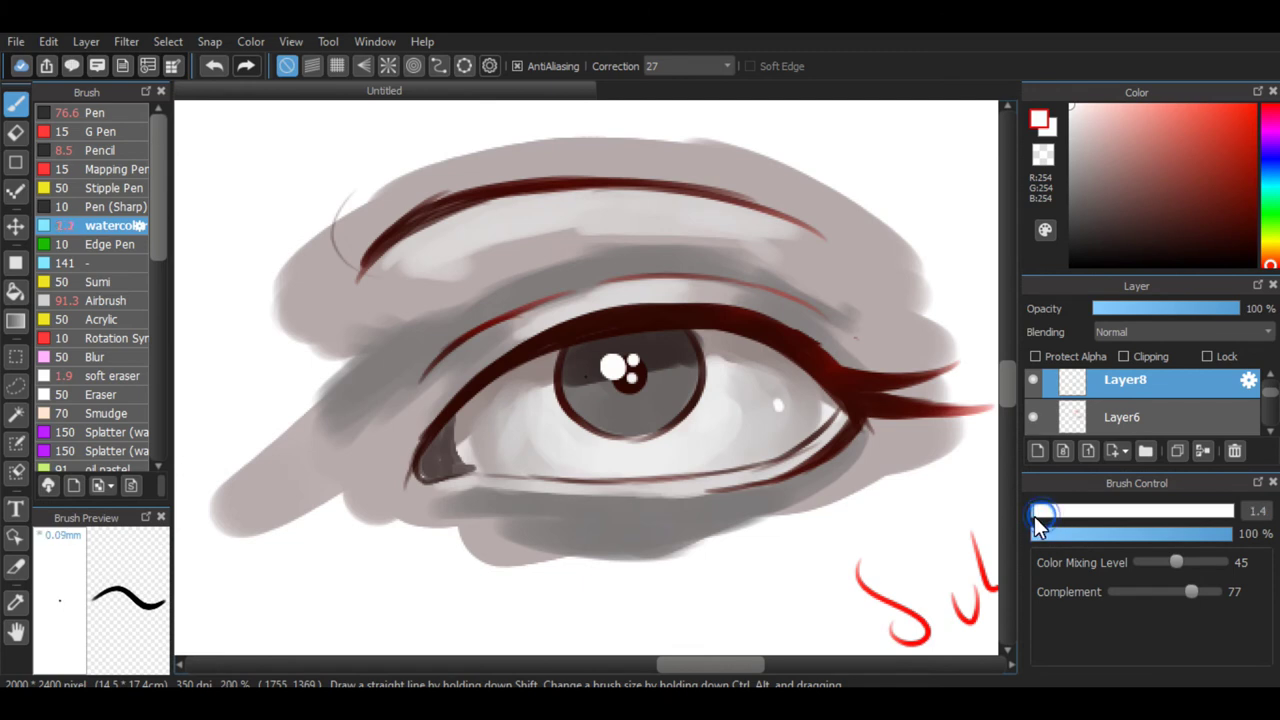
drag(1038, 528, 1041, 528)
key(ctrl+plus)
mouse_move(583, 529)
mouse_down()
mouse_move(644, 522)
mouse_move(568, 523)
mouse_move(754, 519)
mouse_move(706, 521)
mouse_up()
key(ctrl+z)
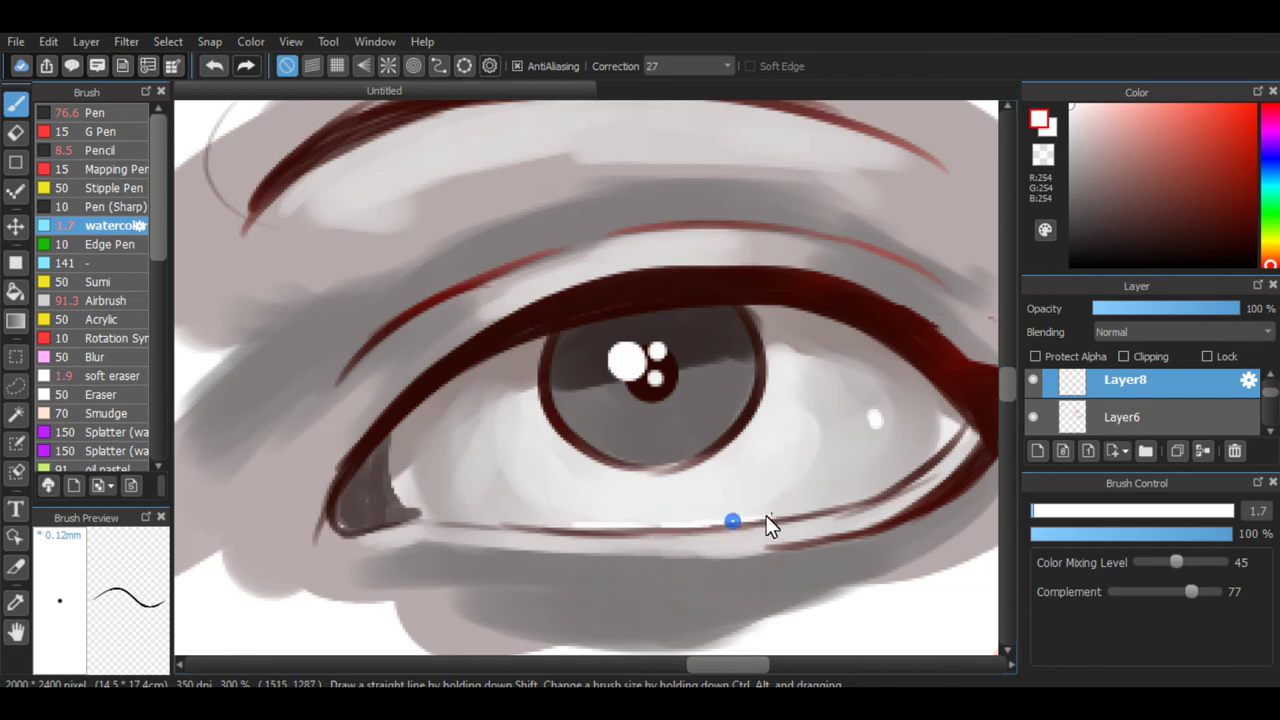
scroll(764, 518, down, 5)
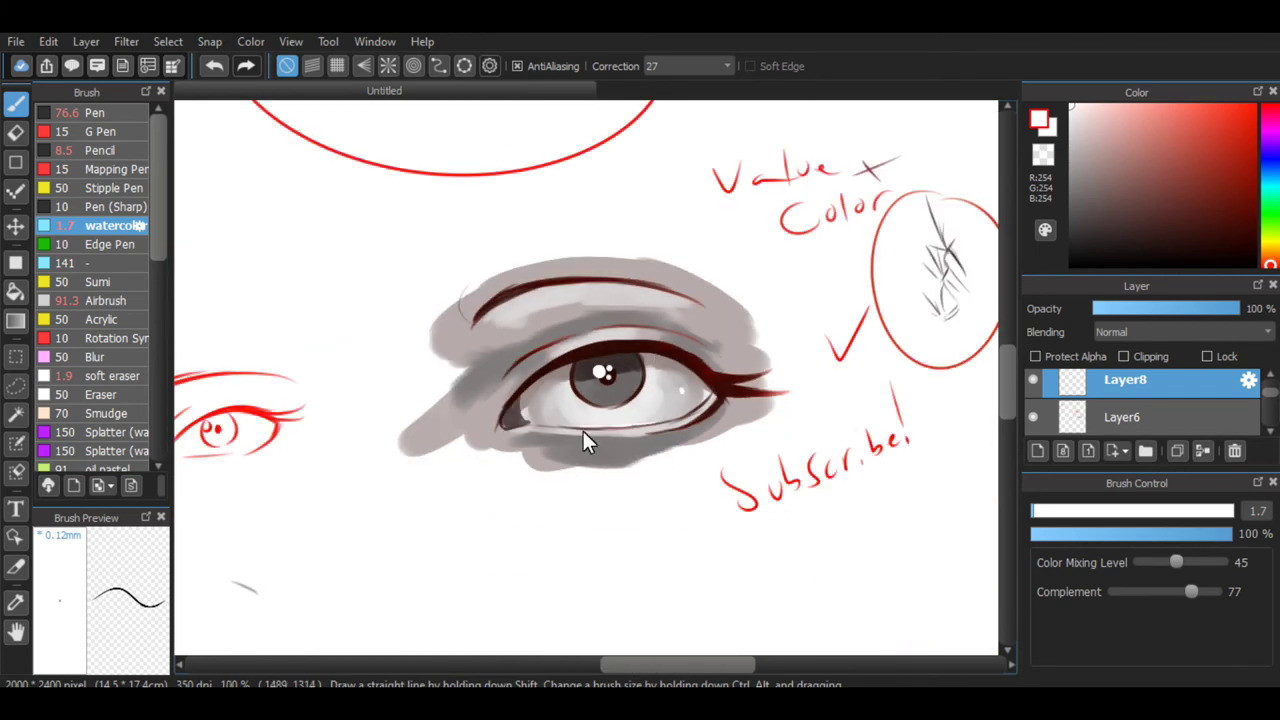
scroll(638, 428, down, 2)
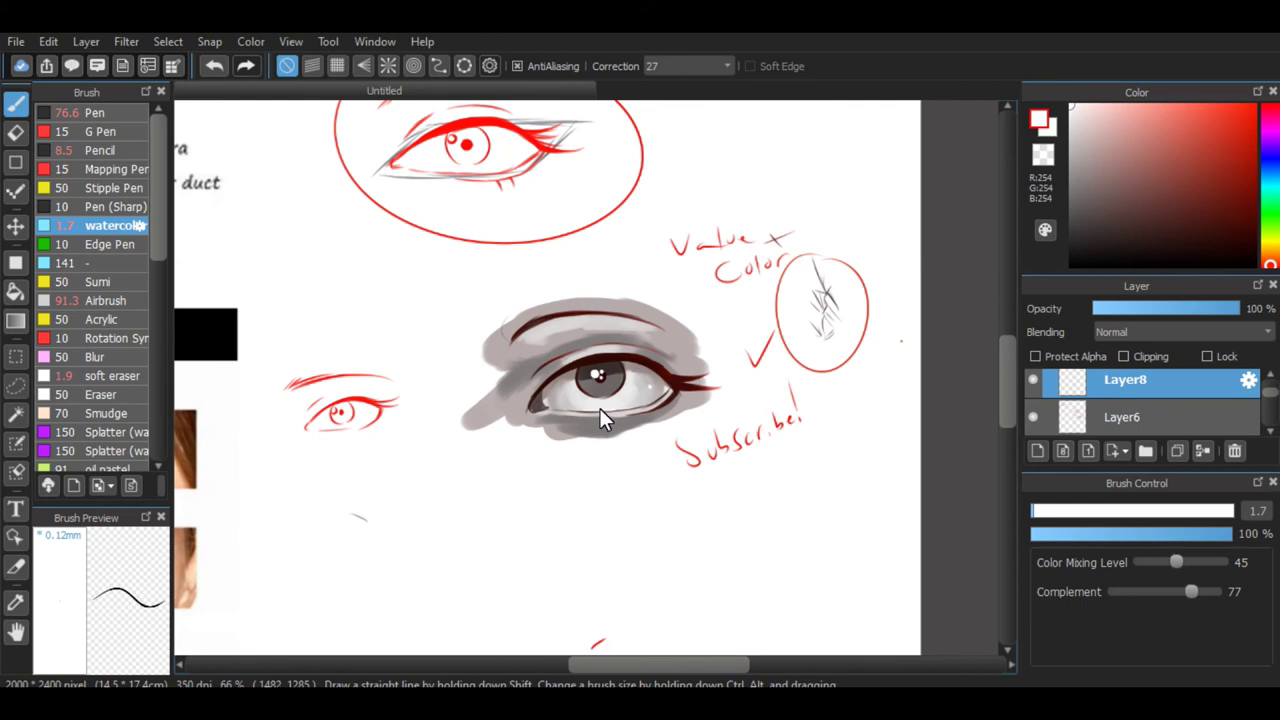
Place a tiny white highlight on the eye white near the inner corner with brush size 1.7.
scroll(577, 460, up, 4)
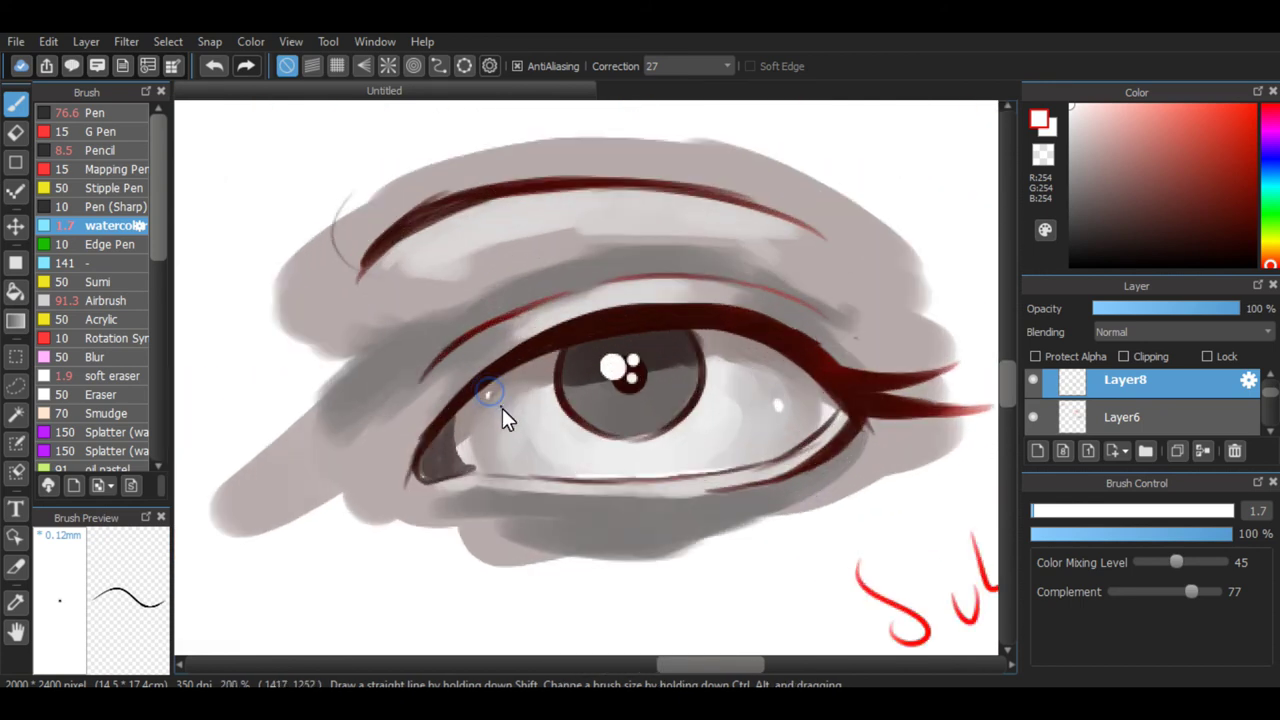
key(ctrl+z)
click(494, 401)
scroll(497, 398, down, 1)
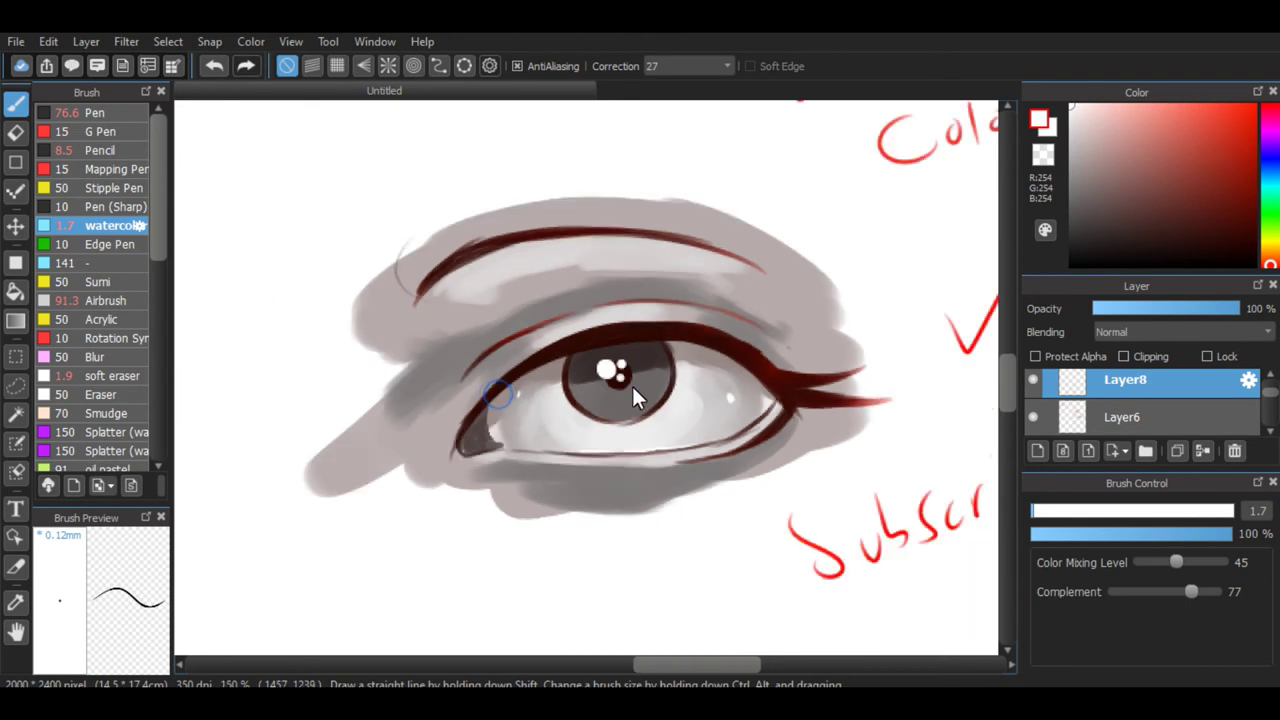
scroll(632, 384, down, 1)
Try soft pink (225, 158, 151) tints on both sides of the eye white, using brush size 29 and 18% opacity.
click(1130, 122)
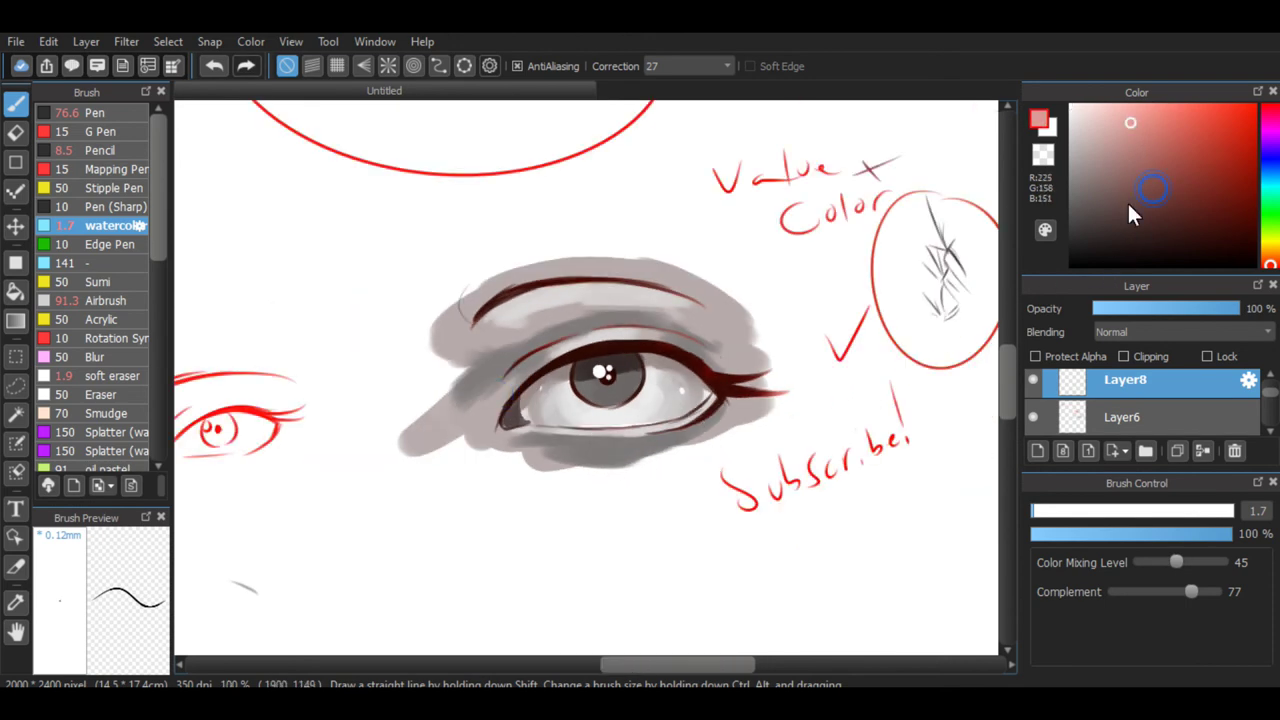
mouse_move(1116, 536)
mouse_down()
mouse_move(1068, 536)
mouse_move(1145, 513)
mouse_move(1130, 518)
mouse_up()
click(1078, 511)
scroll(775, 417, up, 1)
scroll(735, 402, up, 1)
drag(732, 391, 763, 411)
key(ctrl+z)
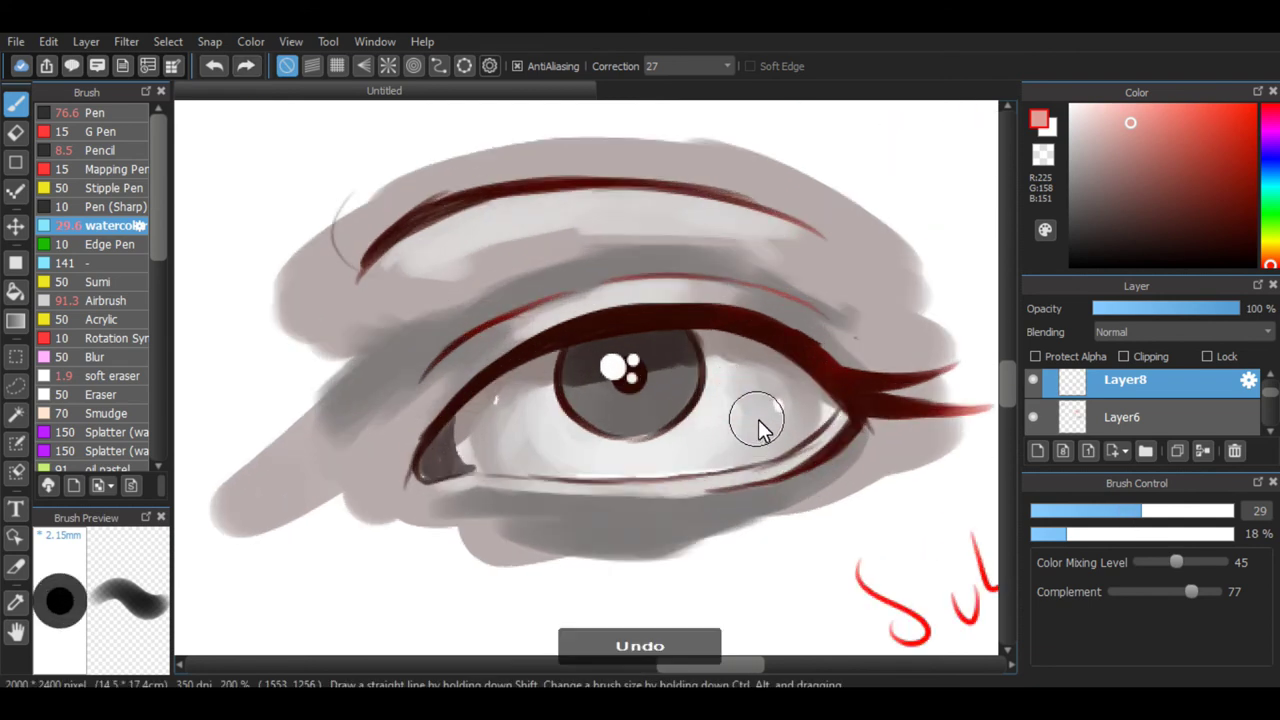
click(765, 418)
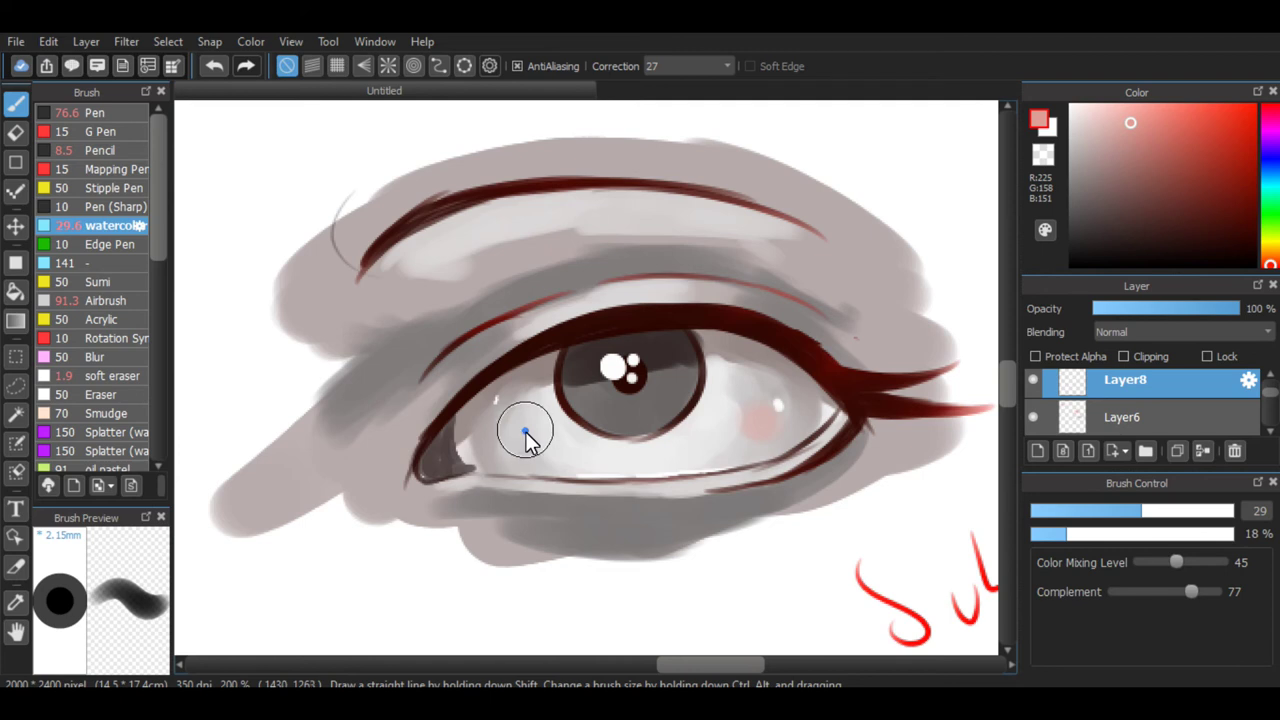
click(523, 431)
Try light cyan (151, 222, 225) tints on the outer eye white and the iris at brush size 29 and 18% opacity.
click(1268, 188)
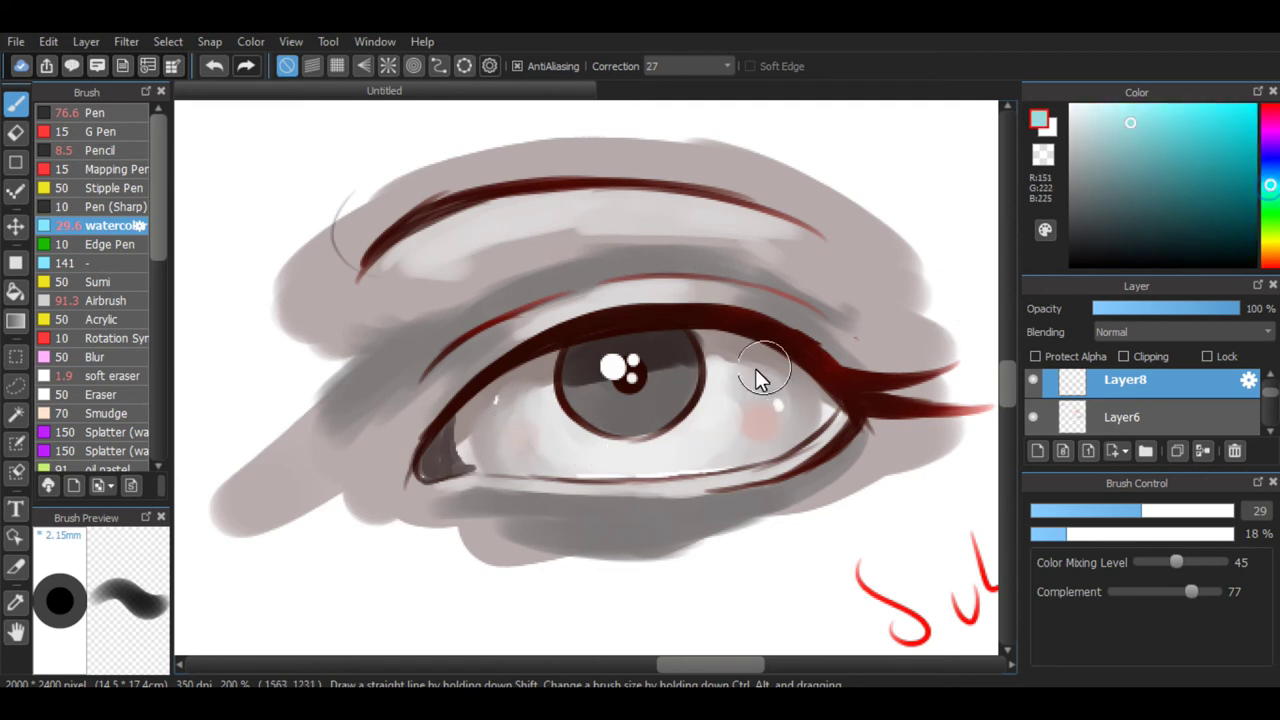
drag(740, 360, 734, 388)
key(ctrl+z)
click(726, 377)
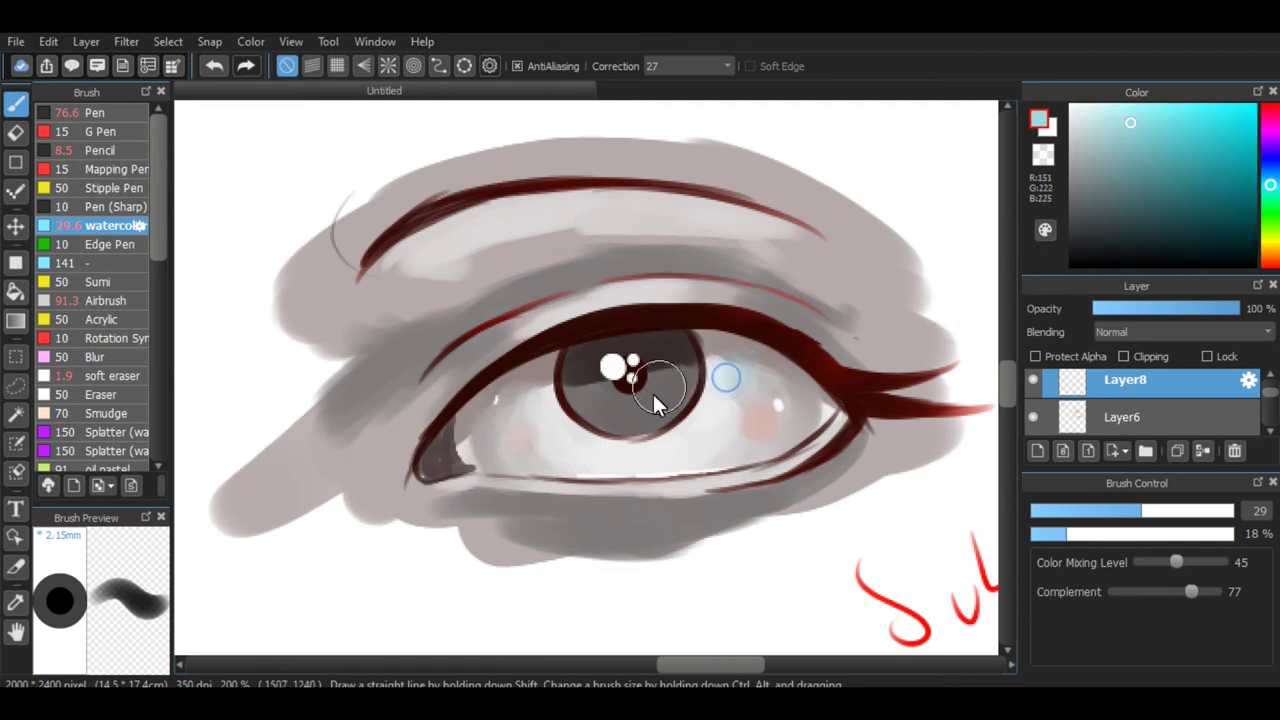
click(651, 400)
scroll(762, 485, down, 2)
scroll(762, 485, down, 1)
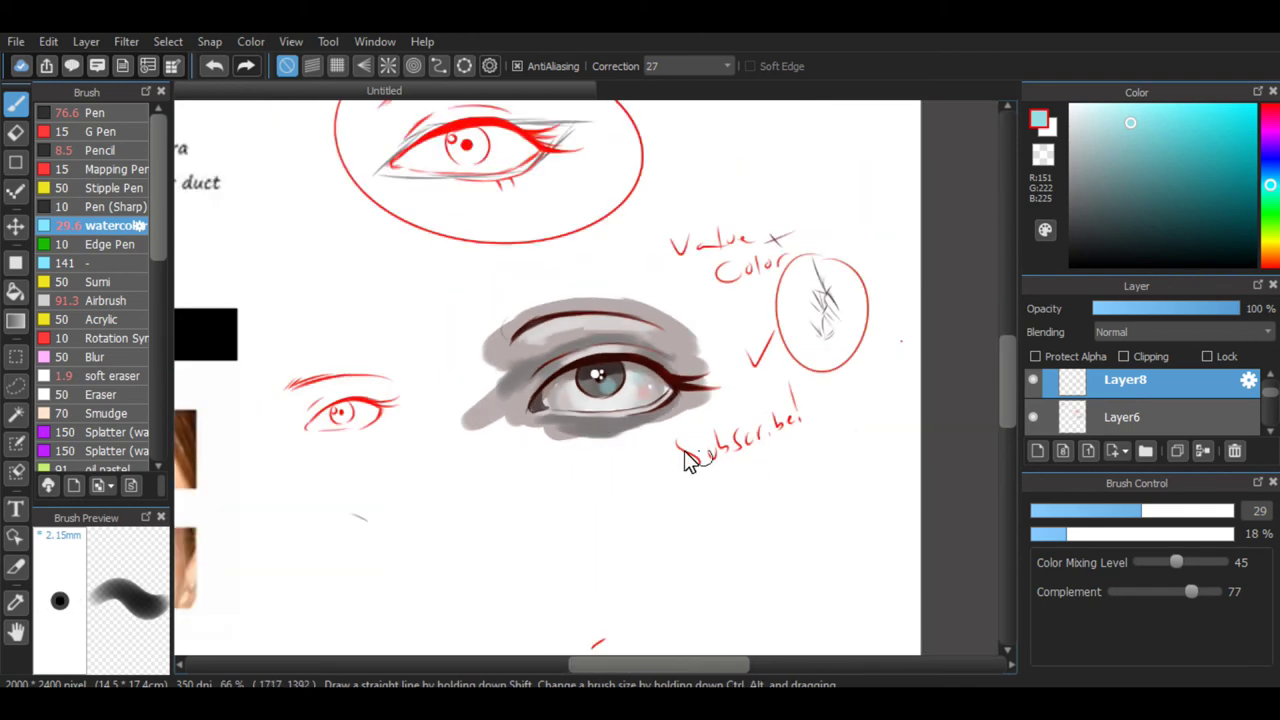
scroll(552, 414, down, 1)
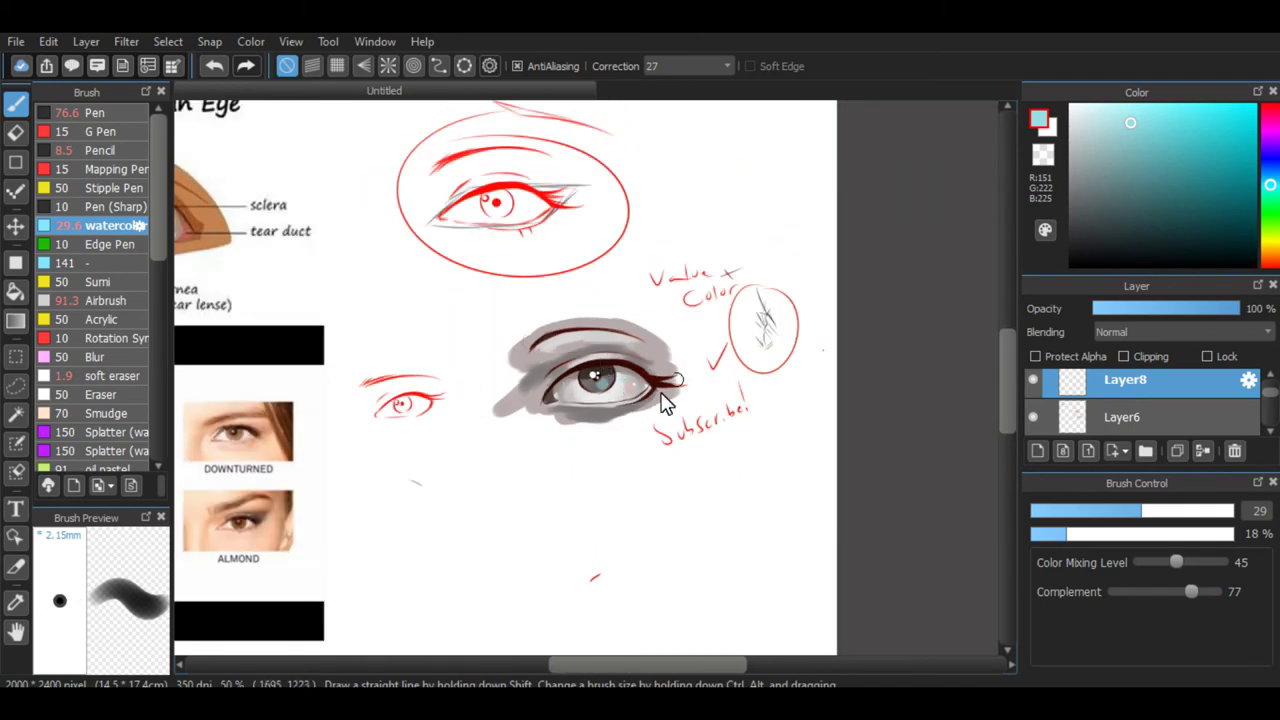
Undo the cyan and pink tints on the iris and eye white.
scroll(620, 420, up, 1)
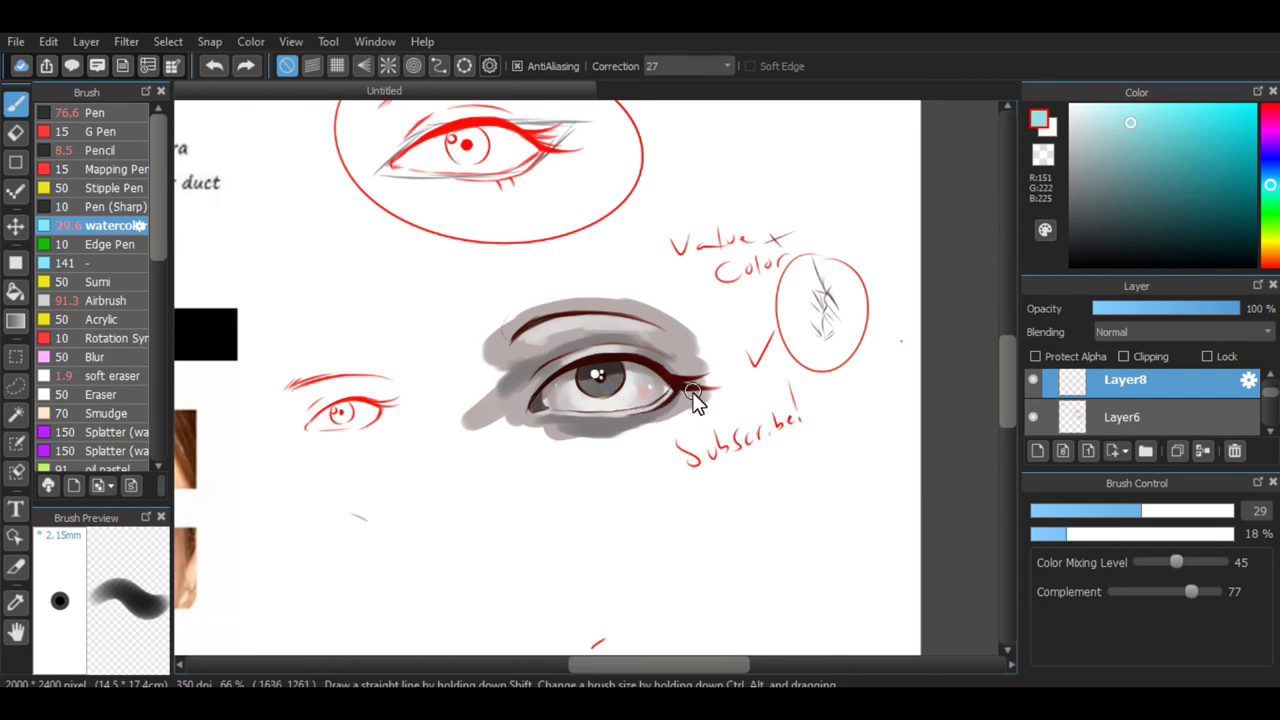
scroll(695, 405, down, 1)
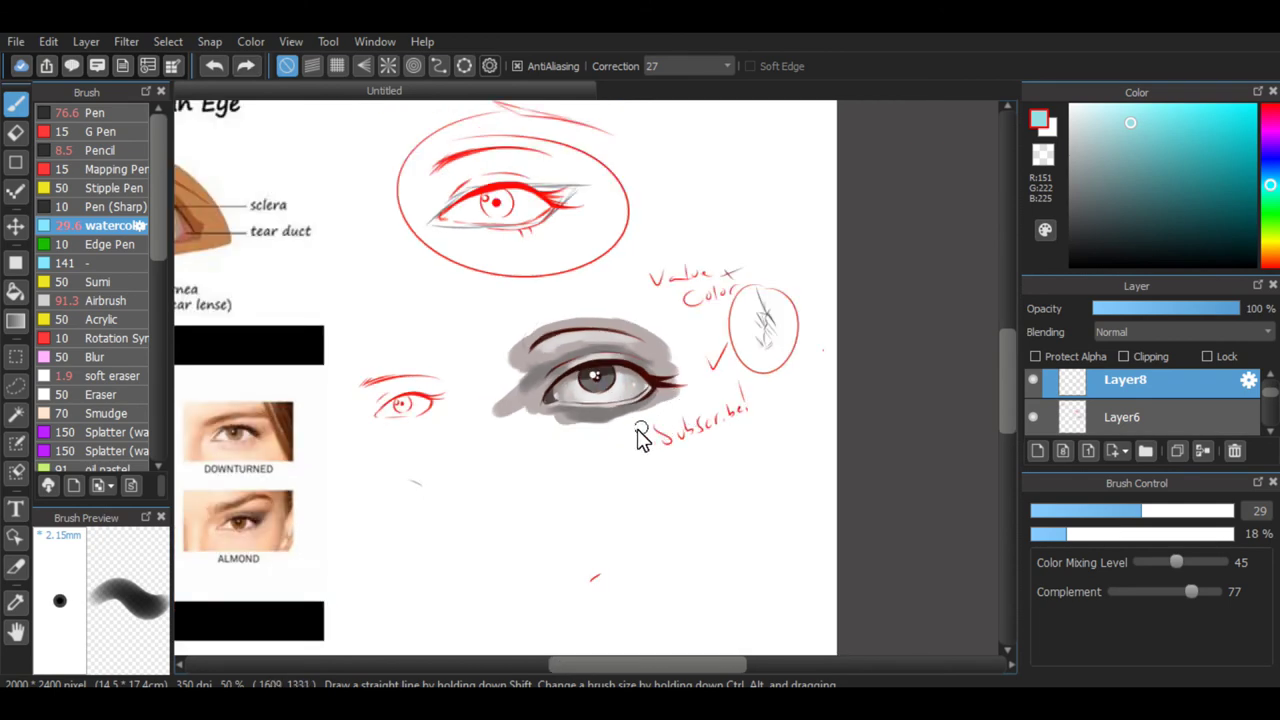
scroll(551, 437, down, 1)
scroll(597, 400, up, 3)
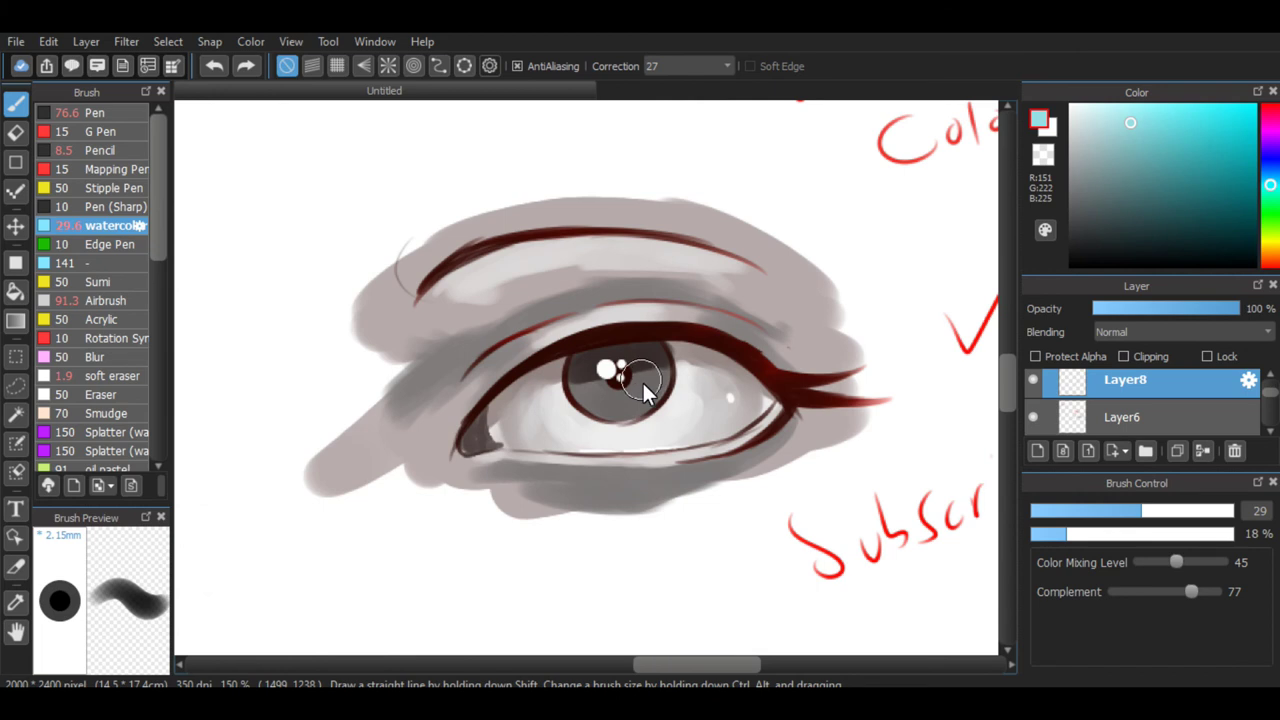
key(ctrl+z)
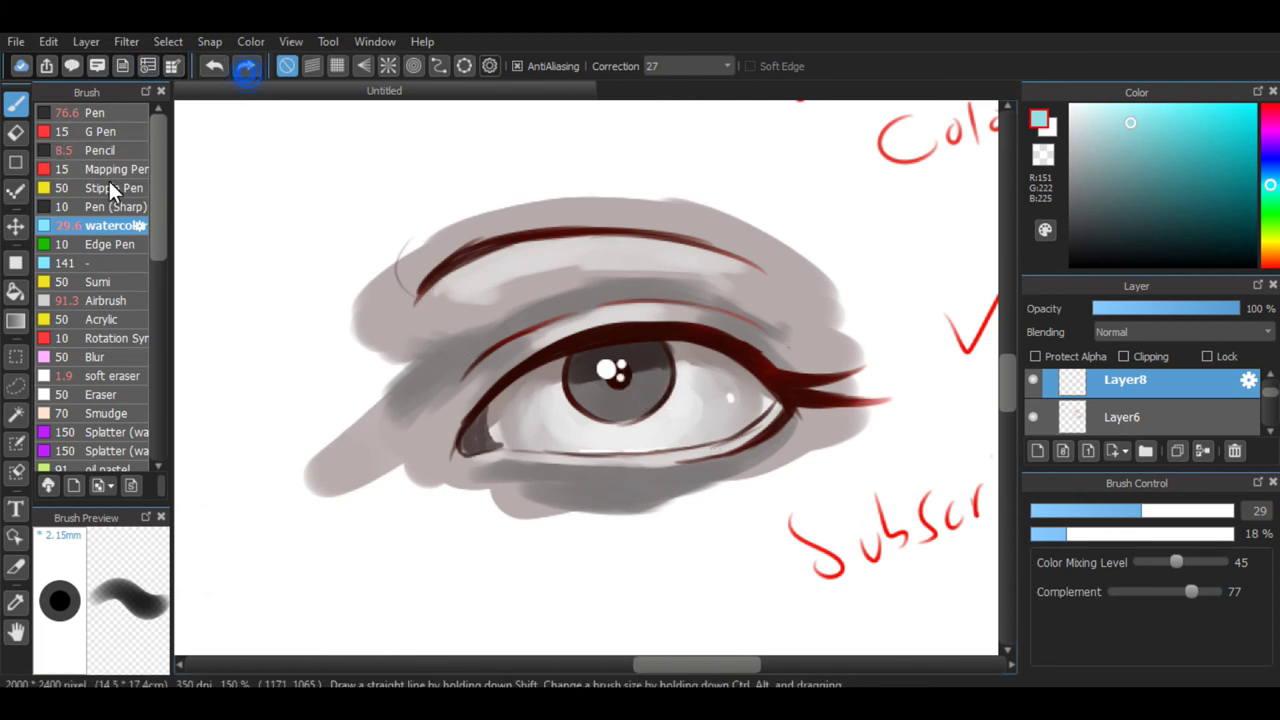
Erase the small lower white highlight beside the pupil with the eraser at size 12.4 and 100% opacity.
scroll(680, 386, up, 1)
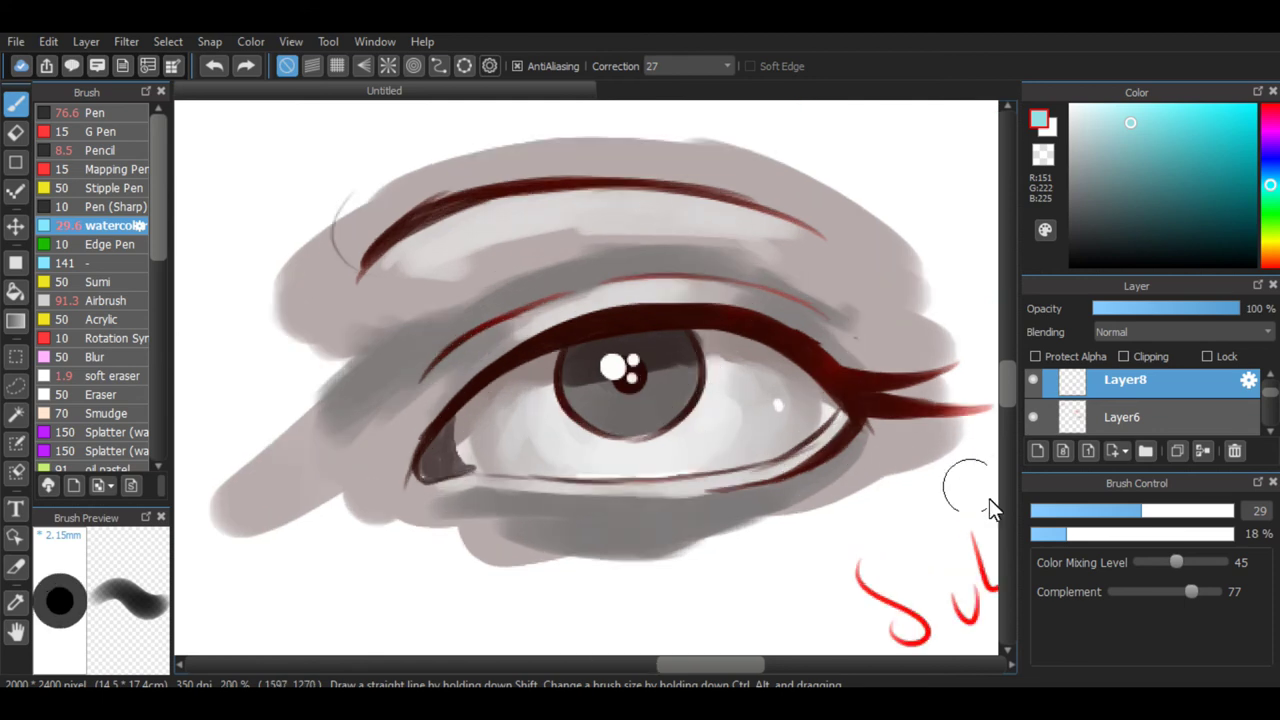
drag(1129, 518, 1073, 514)
drag(629, 380, 636, 394)
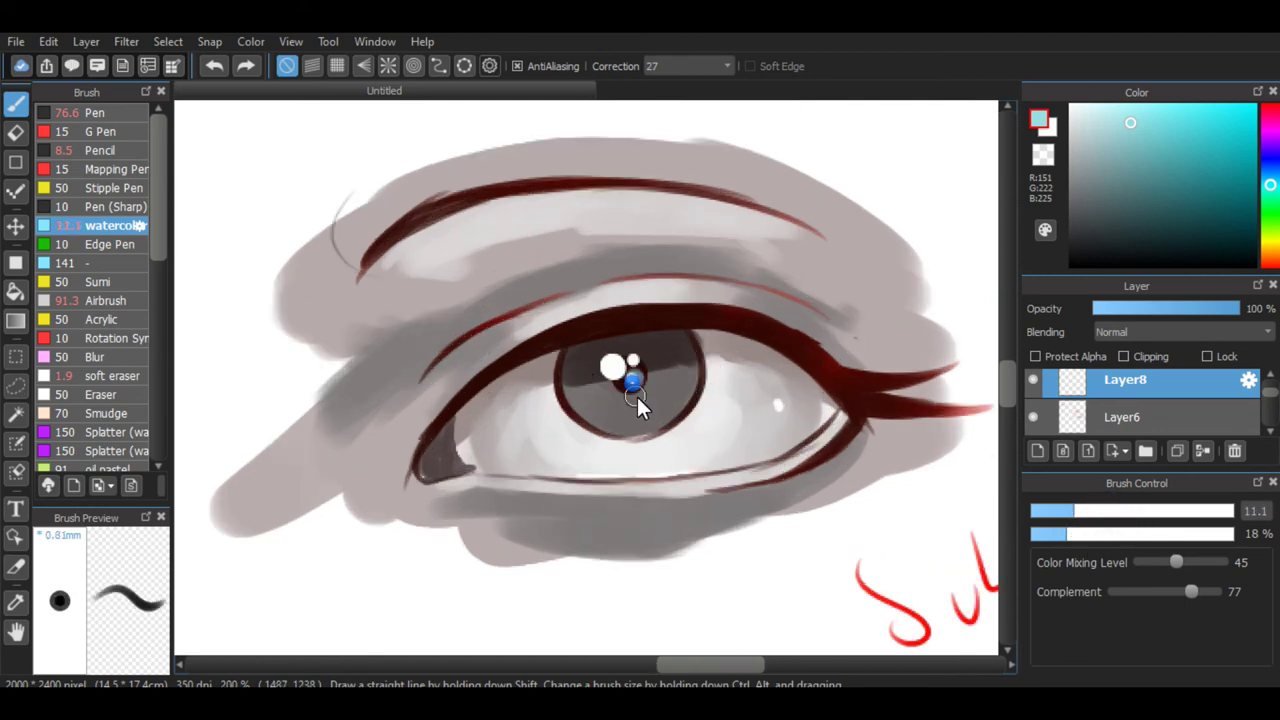
key(ctrl+z)
key(e)
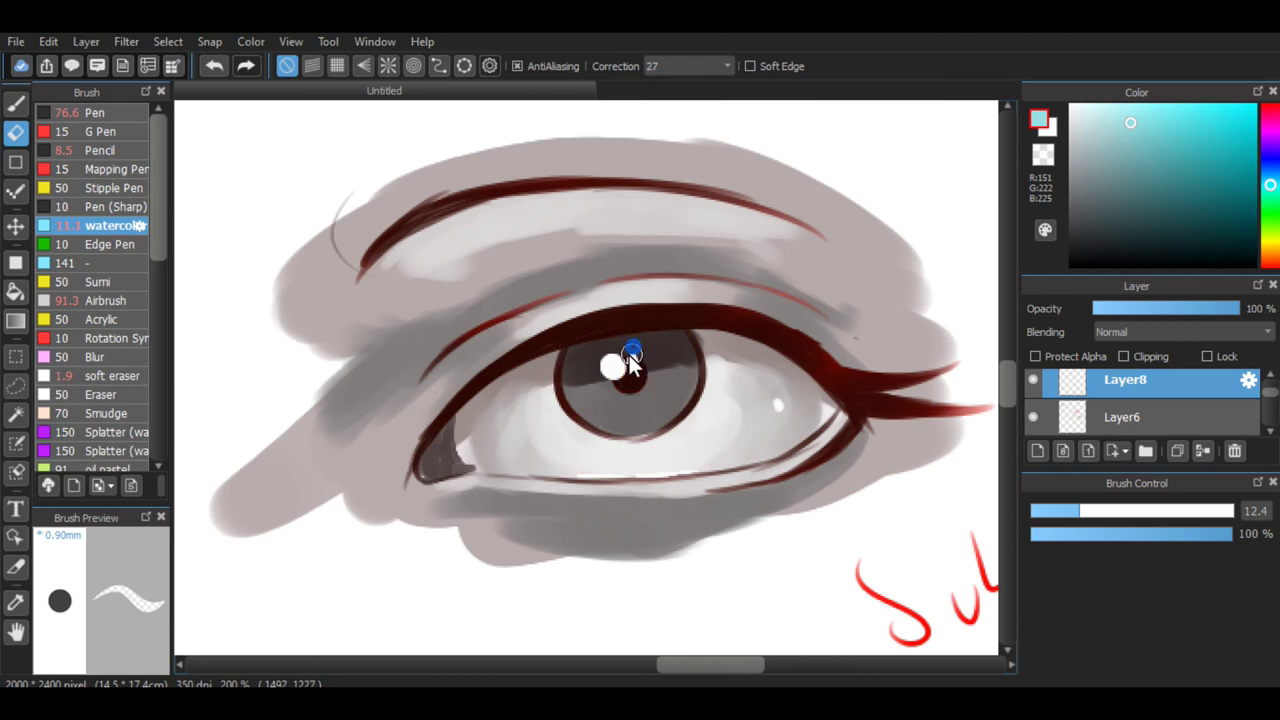
key(ctrl+z)
scroll(658, 366, down, 3)
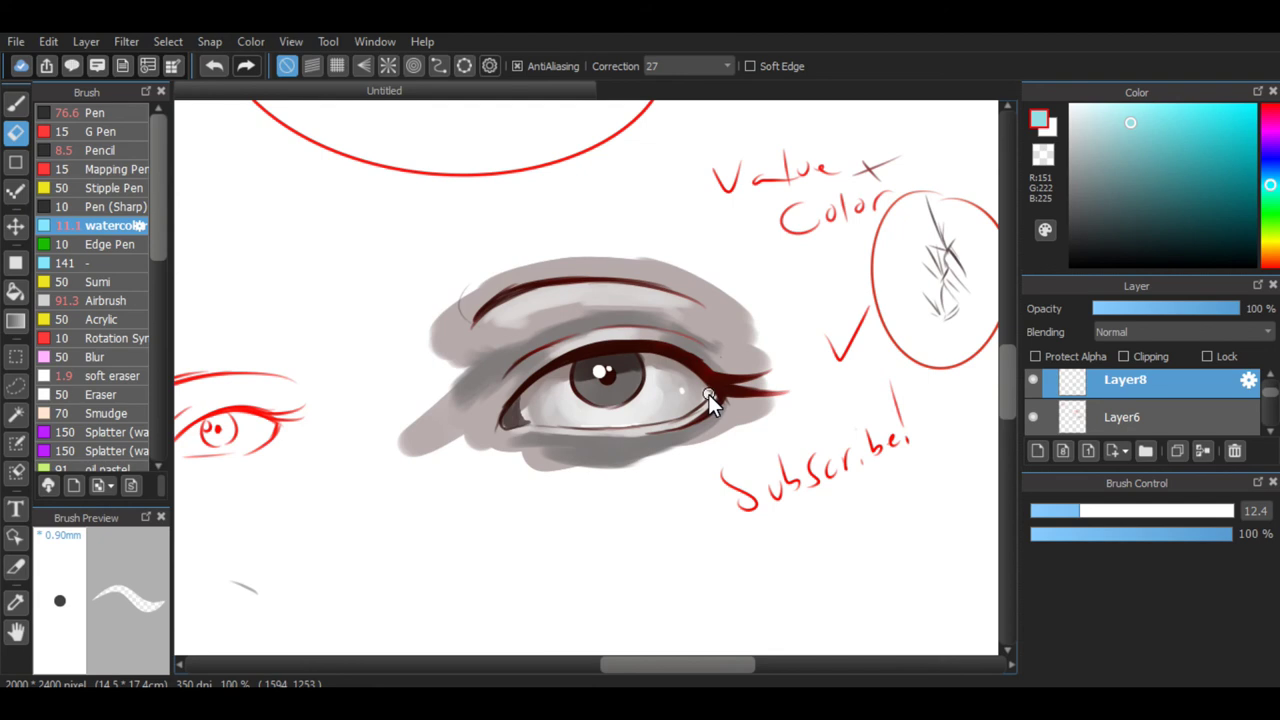
Make Layer7 active and choose the Airbrush with the grey (130, 125, 125) sampled from the shadow below the eye.
mouse_move(686, 703)
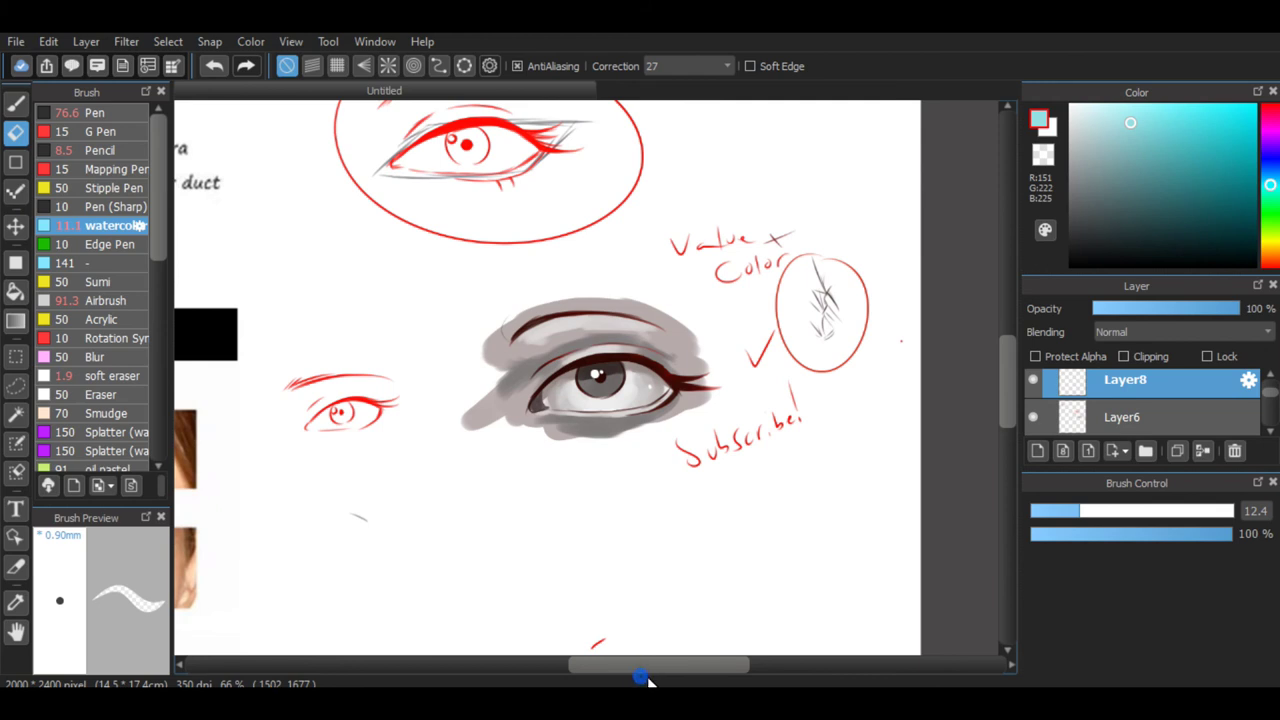
drag(647, 680, 600, 671)
key(ctrl+plus)
key(ctrl+plus)
drag(684, 671, 698, 668)
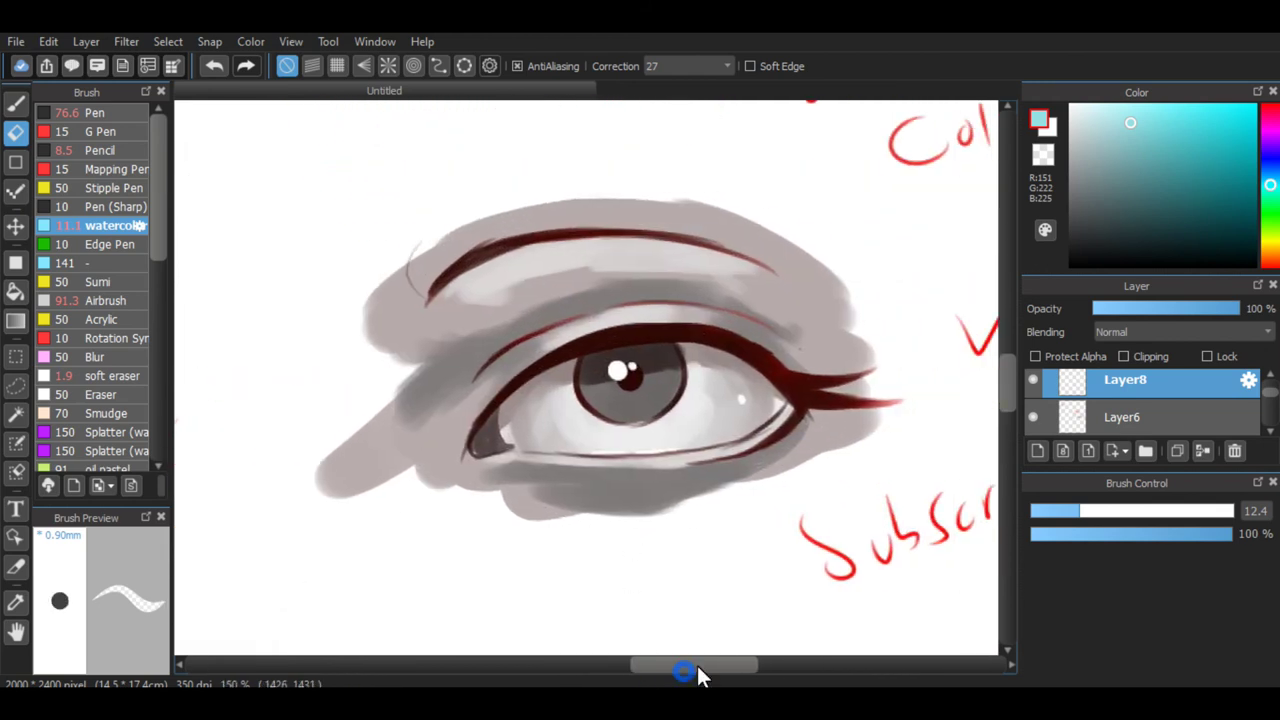
click(1169, 419)
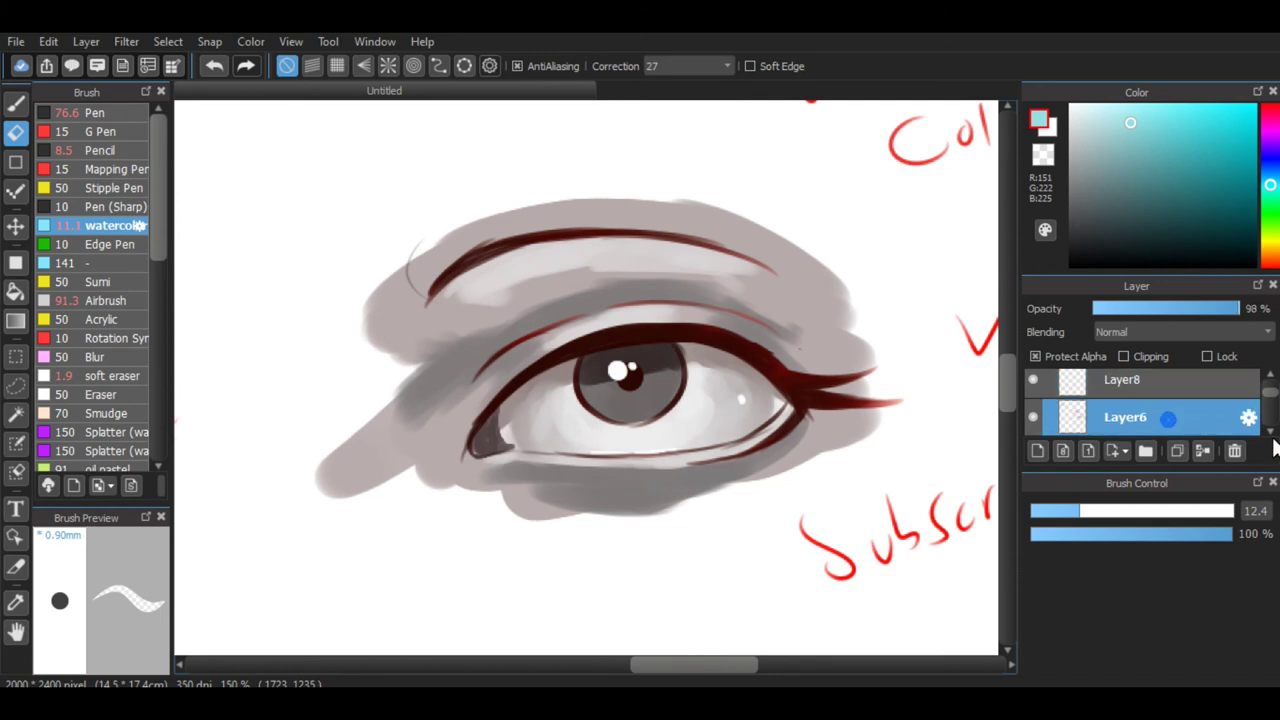
click(1268, 430)
click(1164, 386)
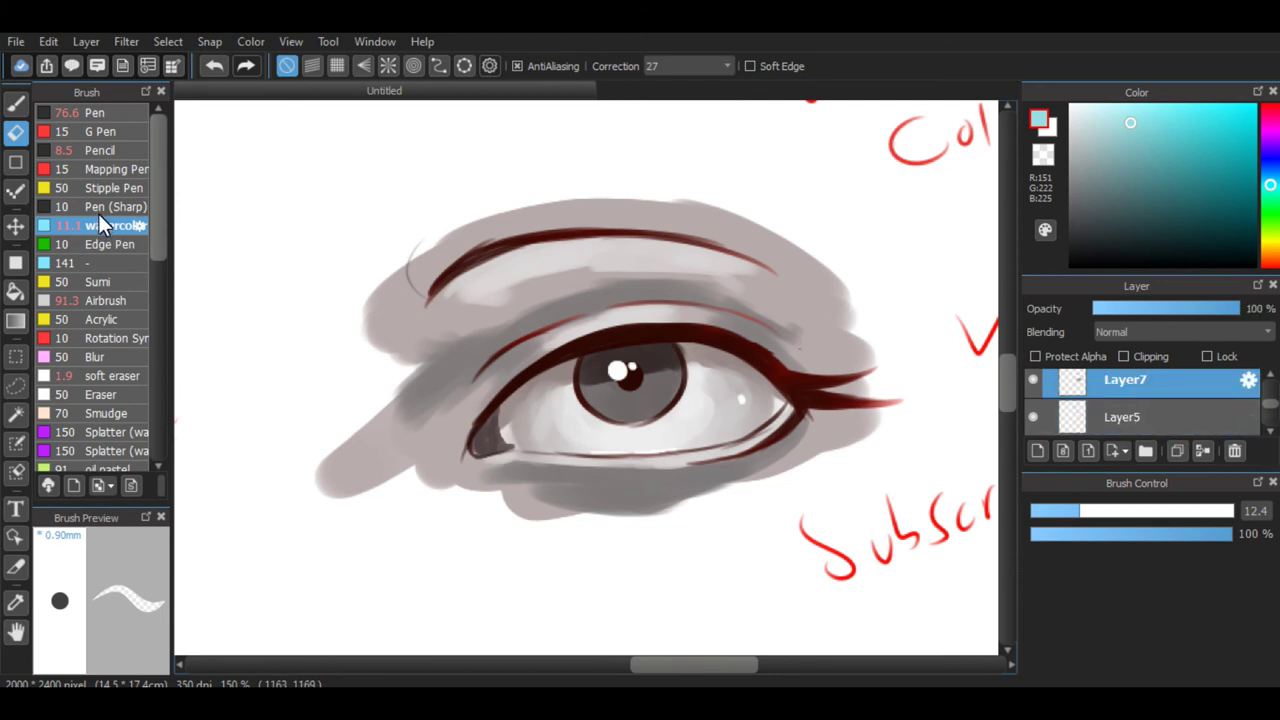
click(105, 302)
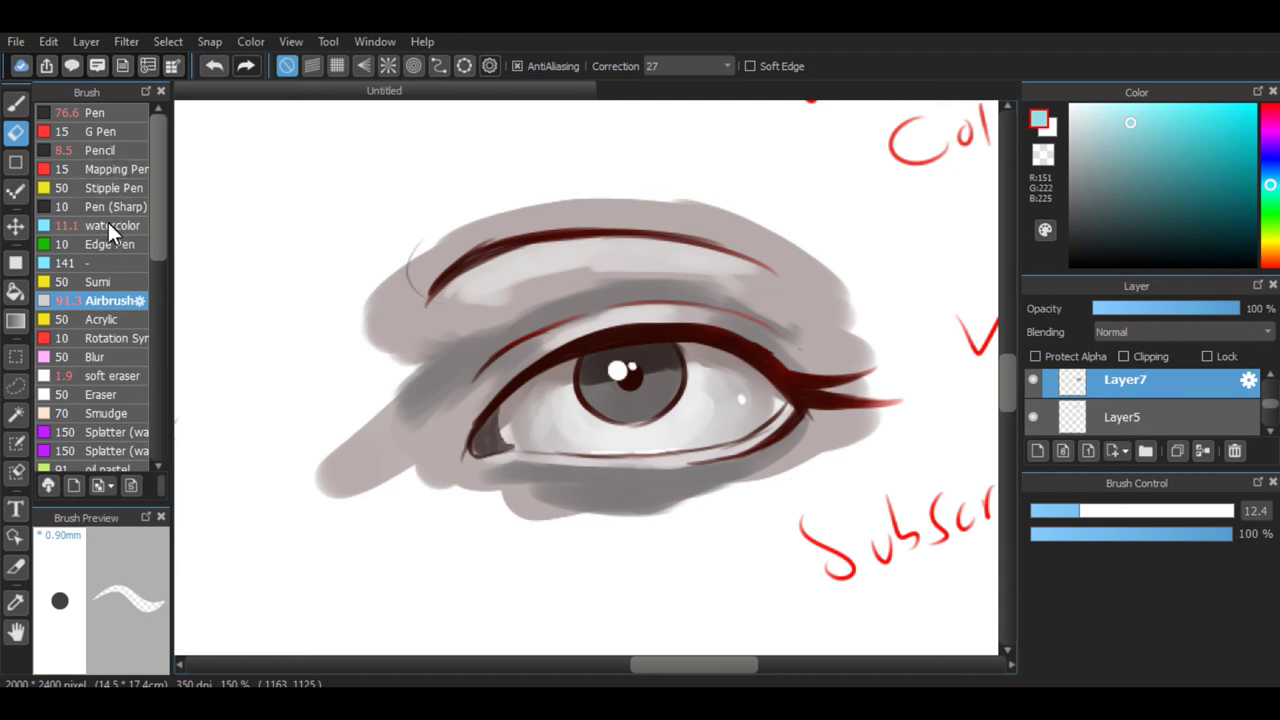
alt+click(528, 474)
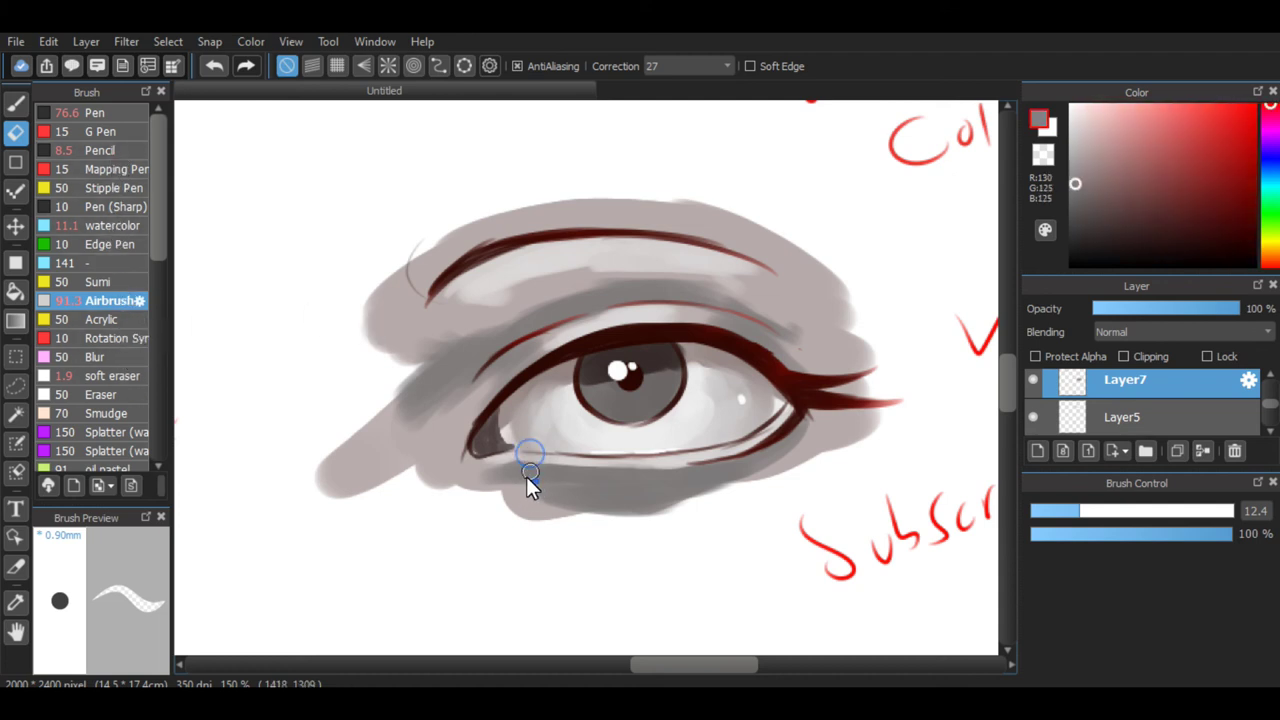
key(ctrl+z)
key(b)
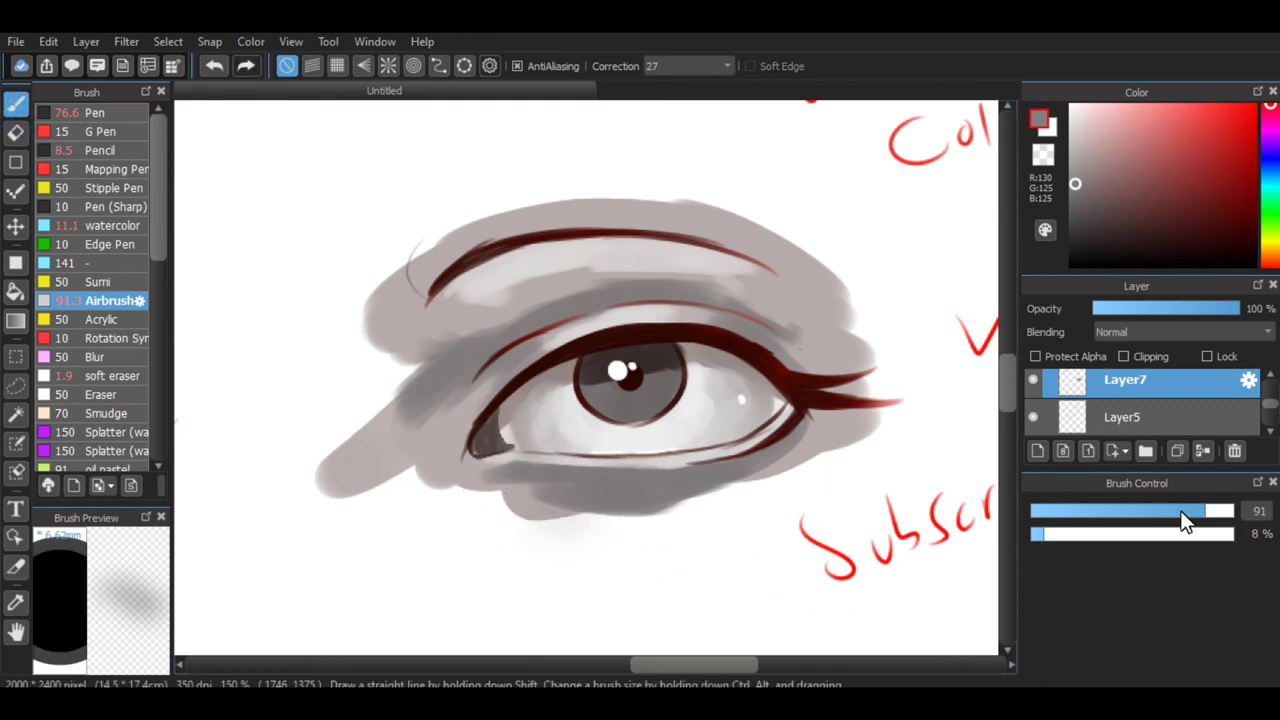
Deepen and smooth the shadow under the lower eyelid in grey (130, 125, 125), with the airbrush at size 19 and 77% opacity.
drag(1188, 512, 1133, 521)
drag(553, 500, 592, 500)
mouse_move(514, 486)
mouse_down()
mouse_move(583, 504)
mouse_move(558, 485)
mouse_up()
right_click(891, 514)
click(1046, 536)
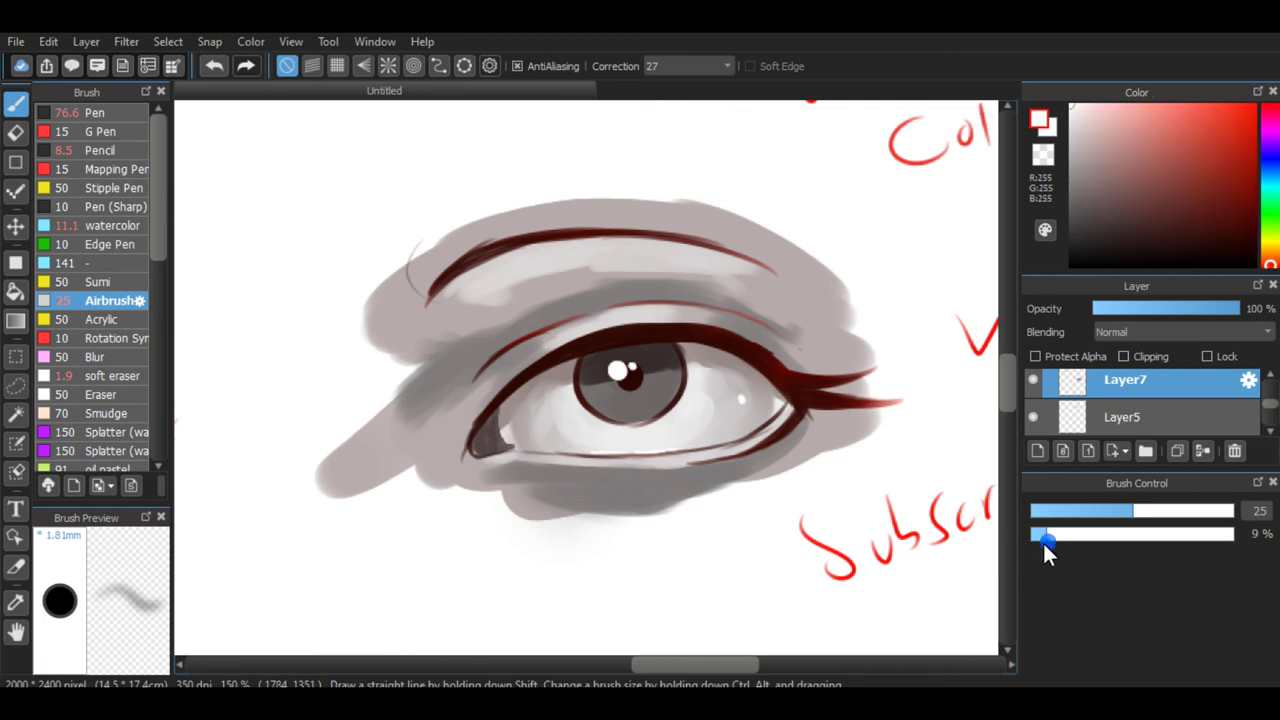
mouse_move(1074, 536)
mouse_down()
mouse_move(1188, 538)
mouse_move(1104, 516)
mouse_up()
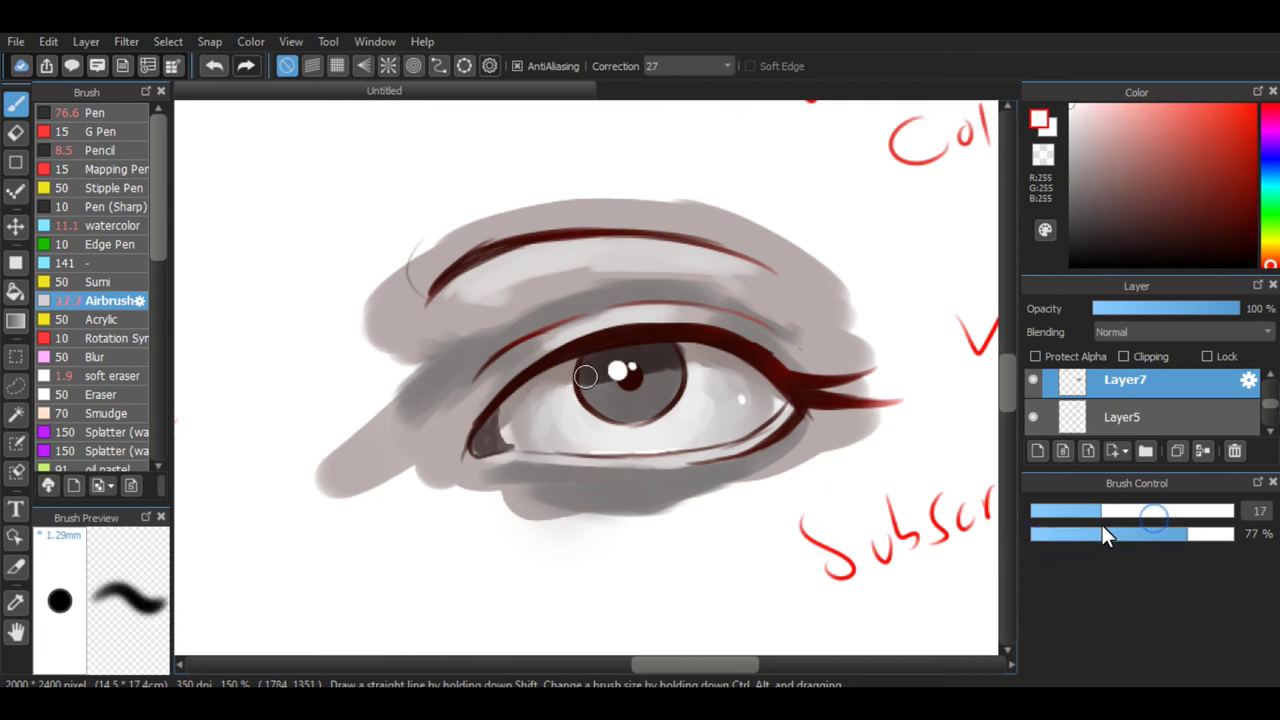
key(ctrl+z)
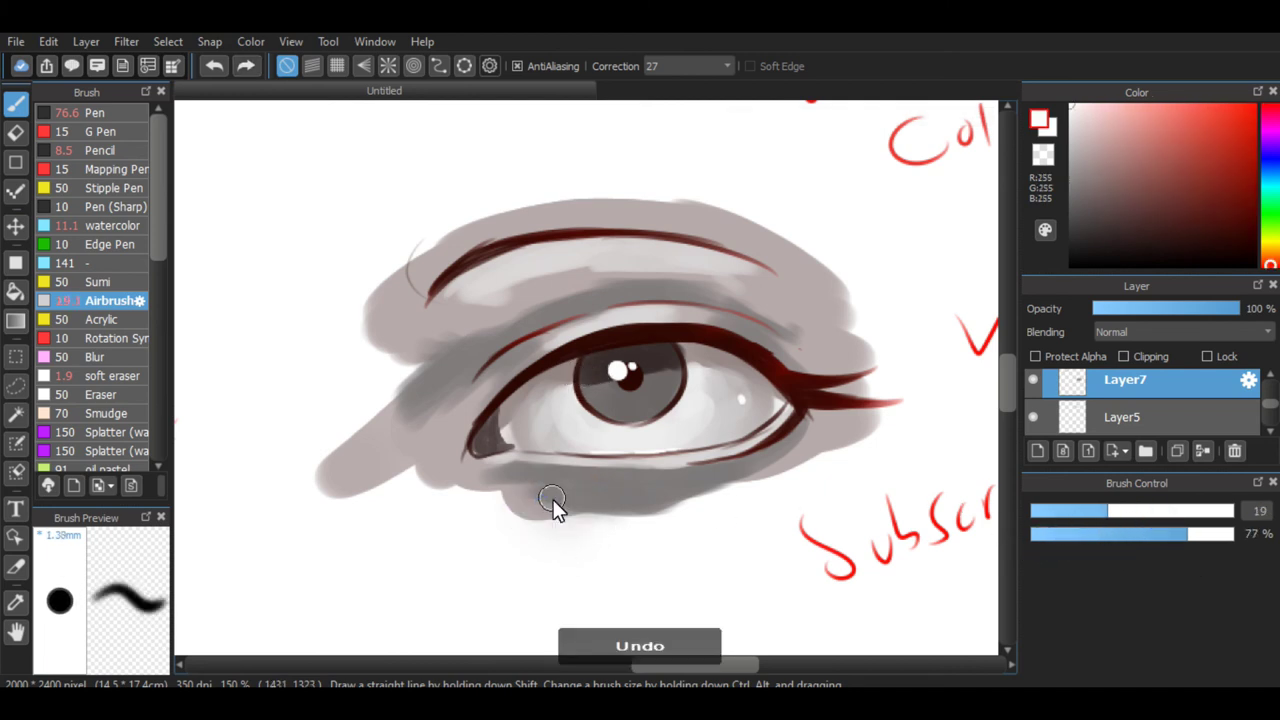
right_click(556, 497)
mouse_move(534, 487)
mouse_down()
mouse_move(577, 510)
mouse_move(556, 493)
mouse_up()
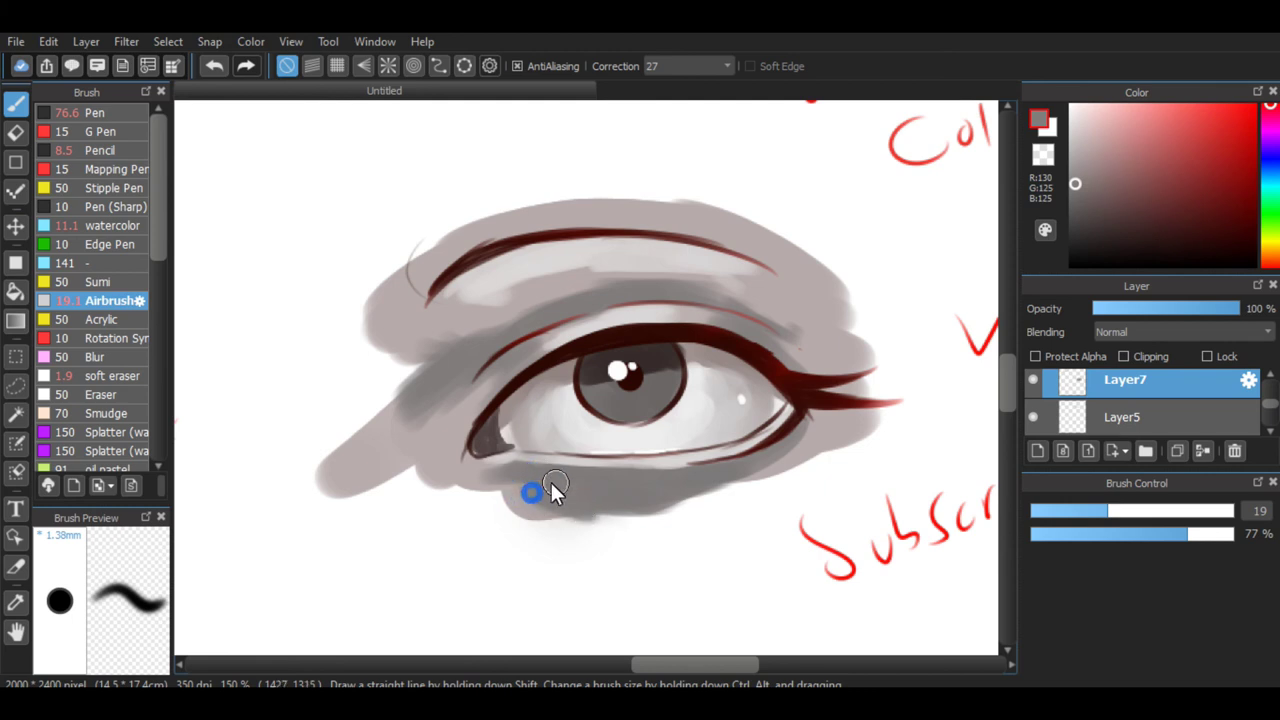
key(ctrl+z)
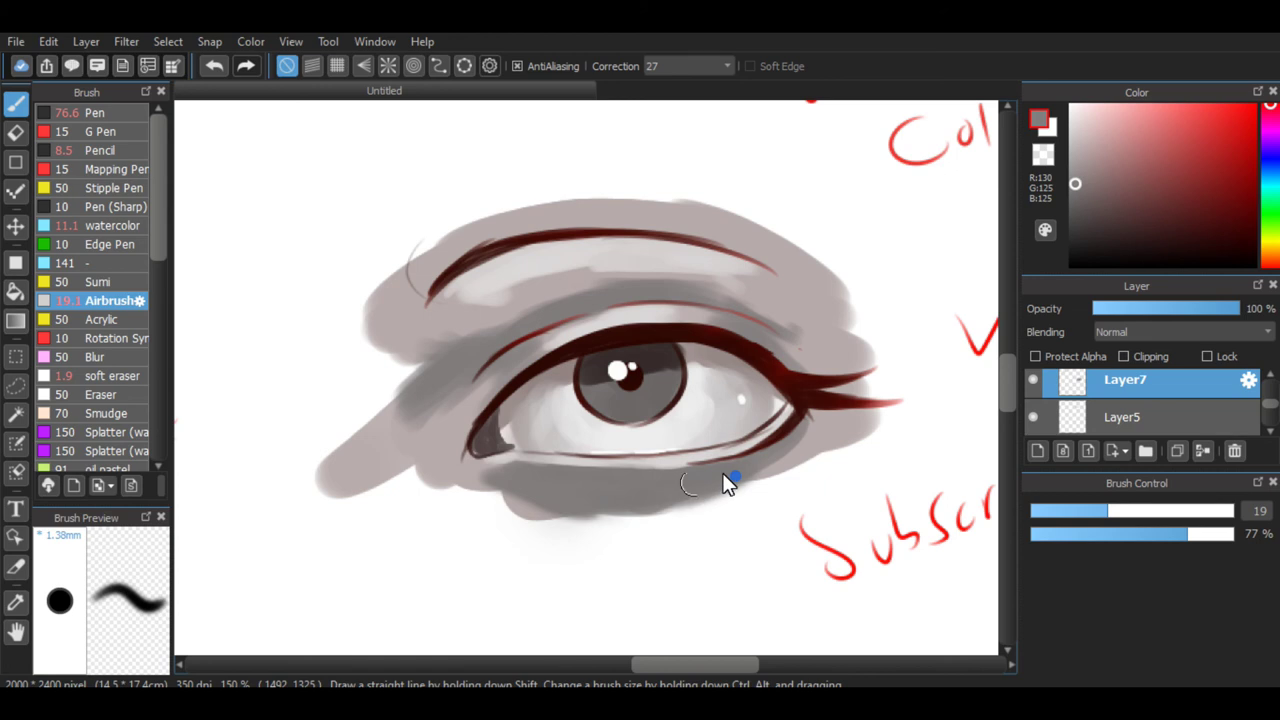
drag(723, 474, 774, 457)
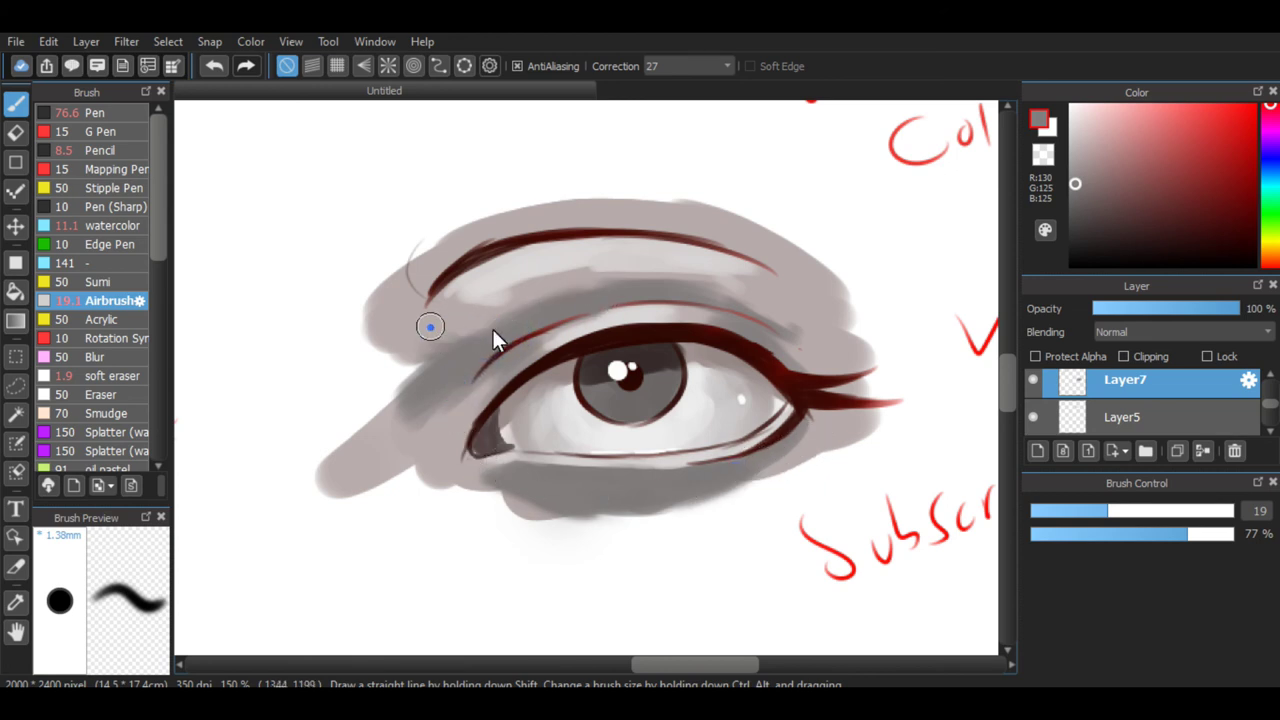
Blend the area between brow and lid crease with sampled greys (180, 169, 168), (210, 205, 205) and (129, 125, 125) at airbrush size 19.
alt+click(466, 318)
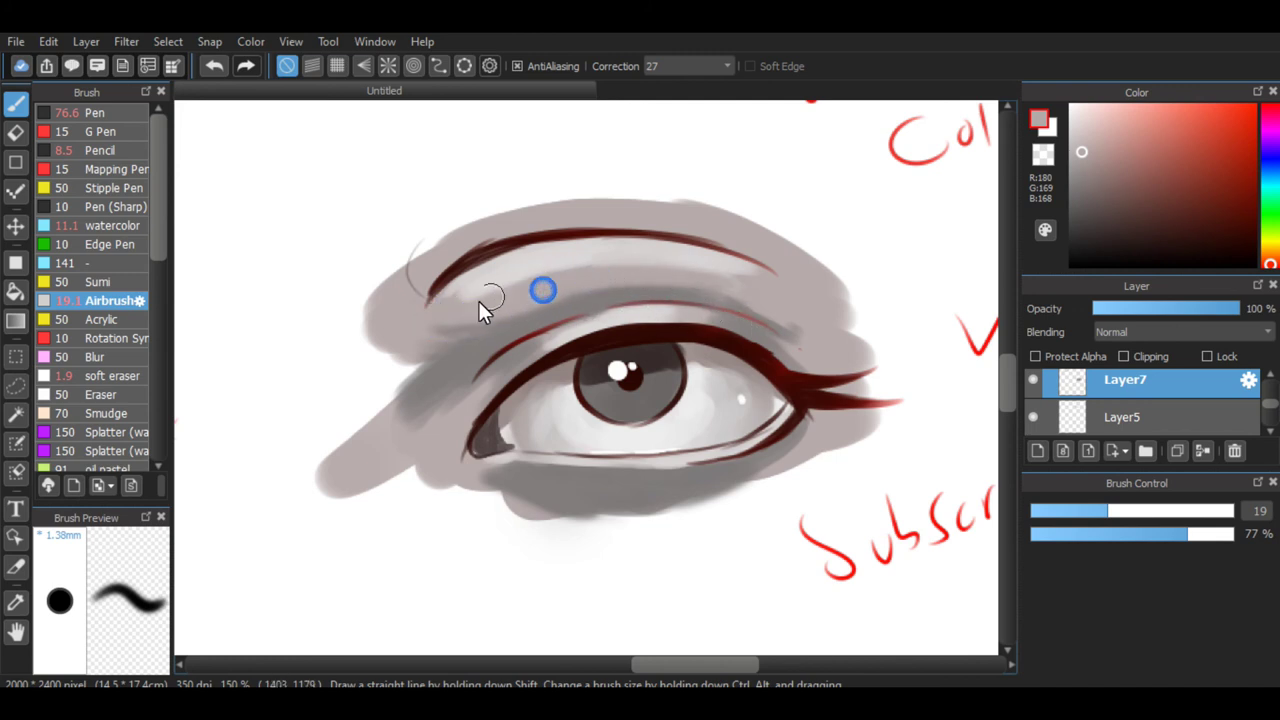
alt+click(438, 286)
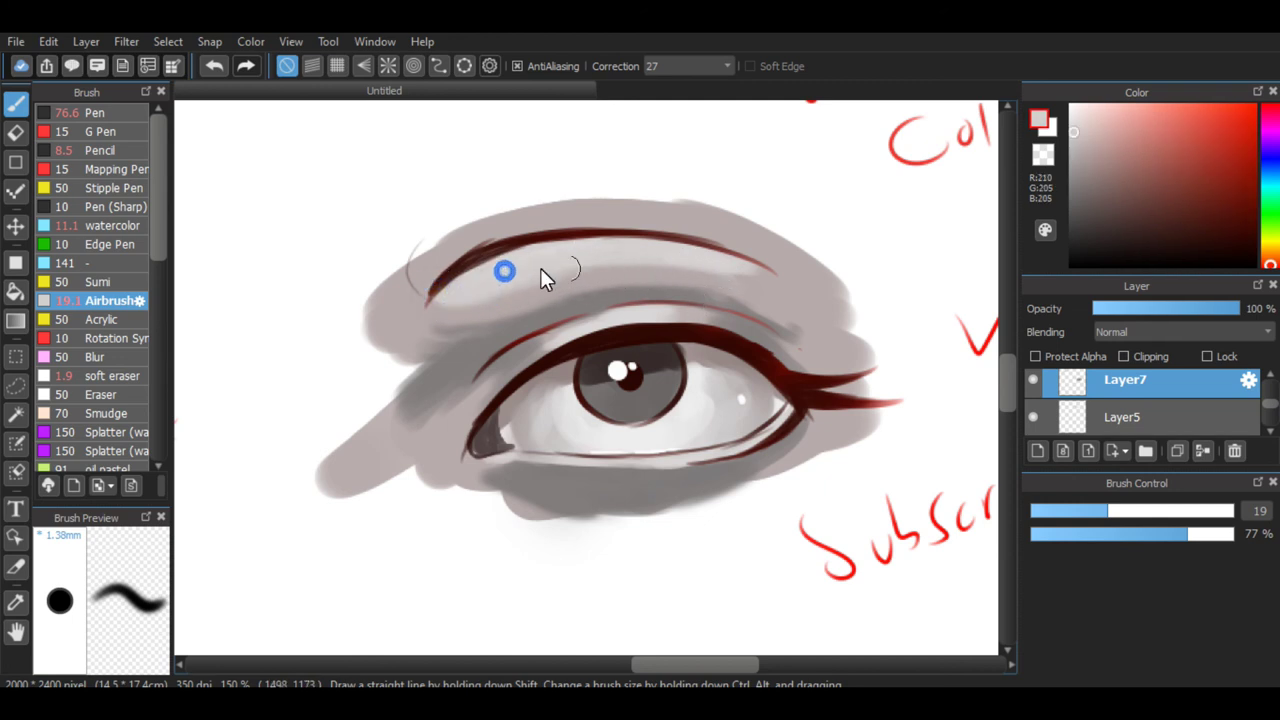
alt+click(417, 360)
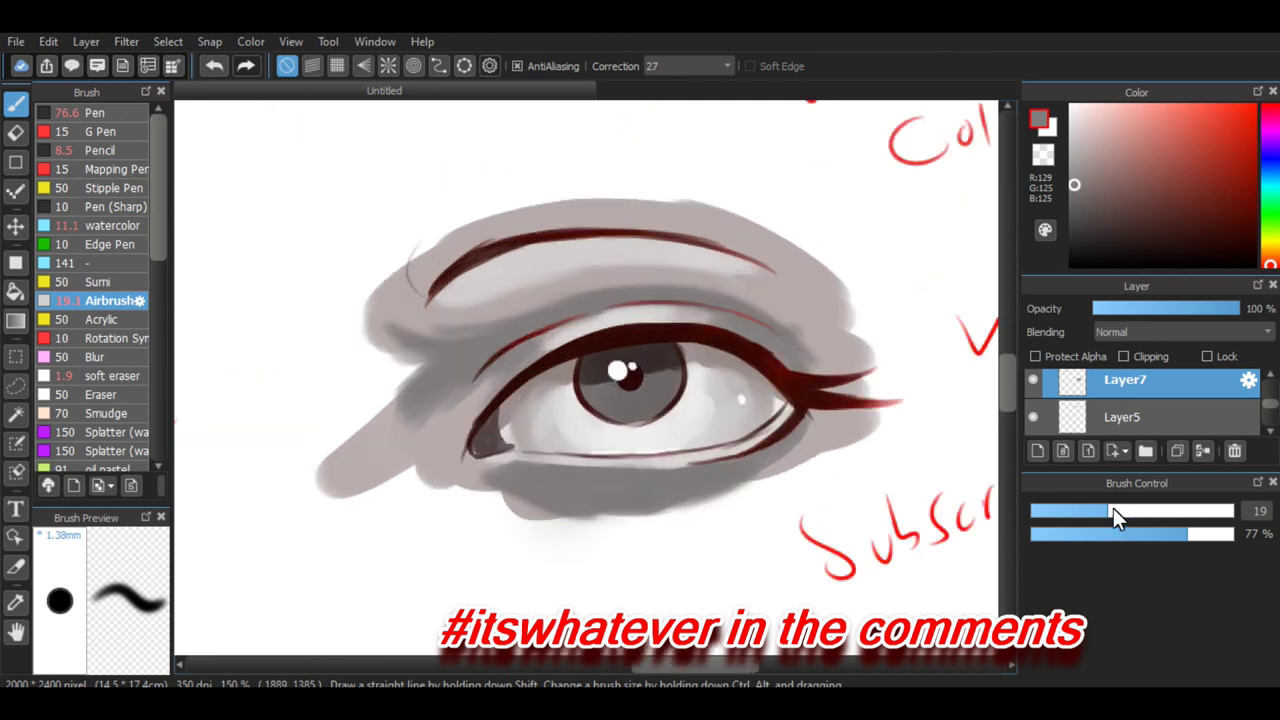
Shade the skin around the outer eye corner above the lash wing in dark grey (129, 125, 125) at airbrush size 43.
drag(1113, 510, 1172, 510)
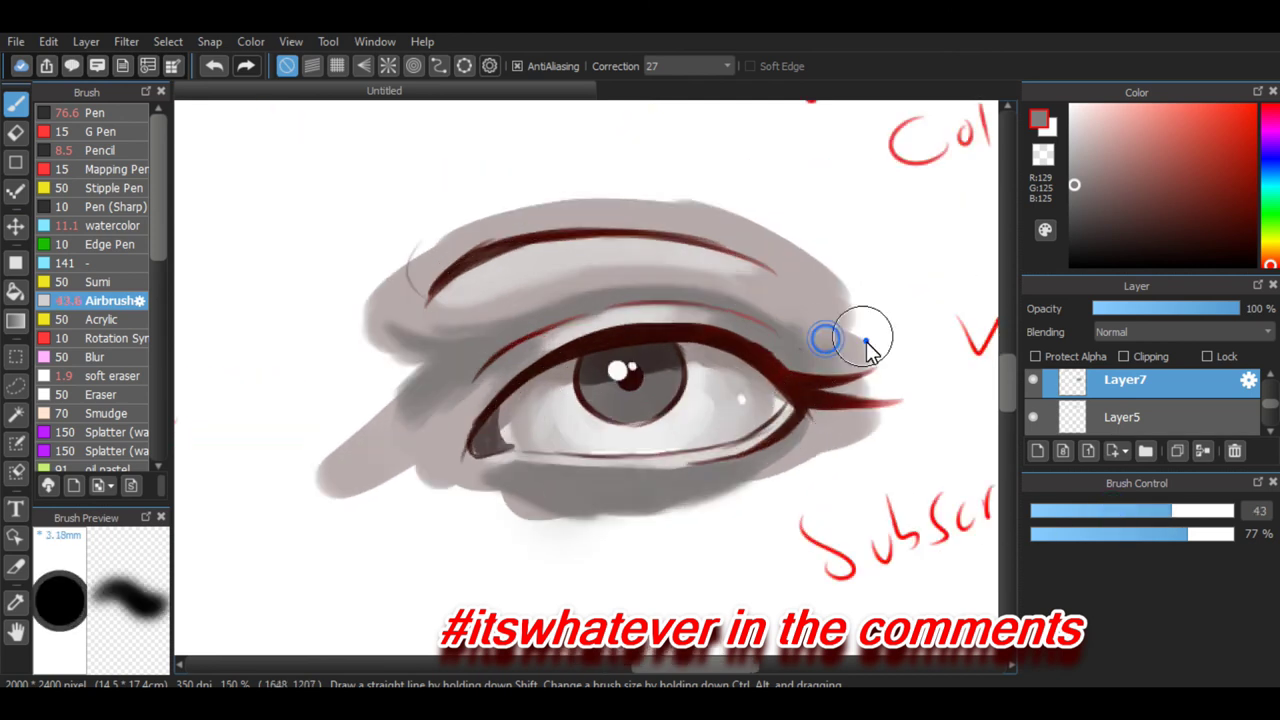
drag(866, 341, 850, 404)
mouse_move(774, 338)
mouse_down()
mouse_move(786, 374)
mouse_move(840, 385)
mouse_up()
drag(826, 366, 859, 388)
drag(856, 344, 785, 318)
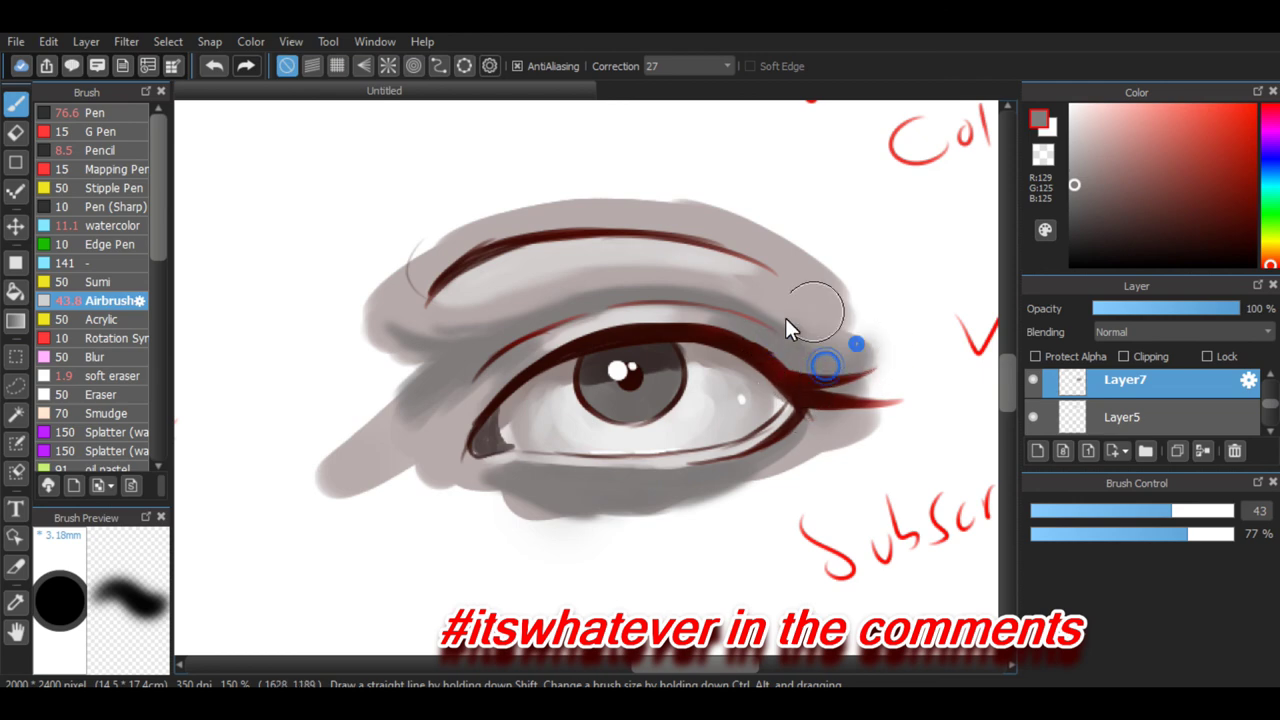
Soften the transition above the lid crease with the sampled mid grey (183, 171, 170) at airbrush size 43.
scroll(766, 337, down, 4)
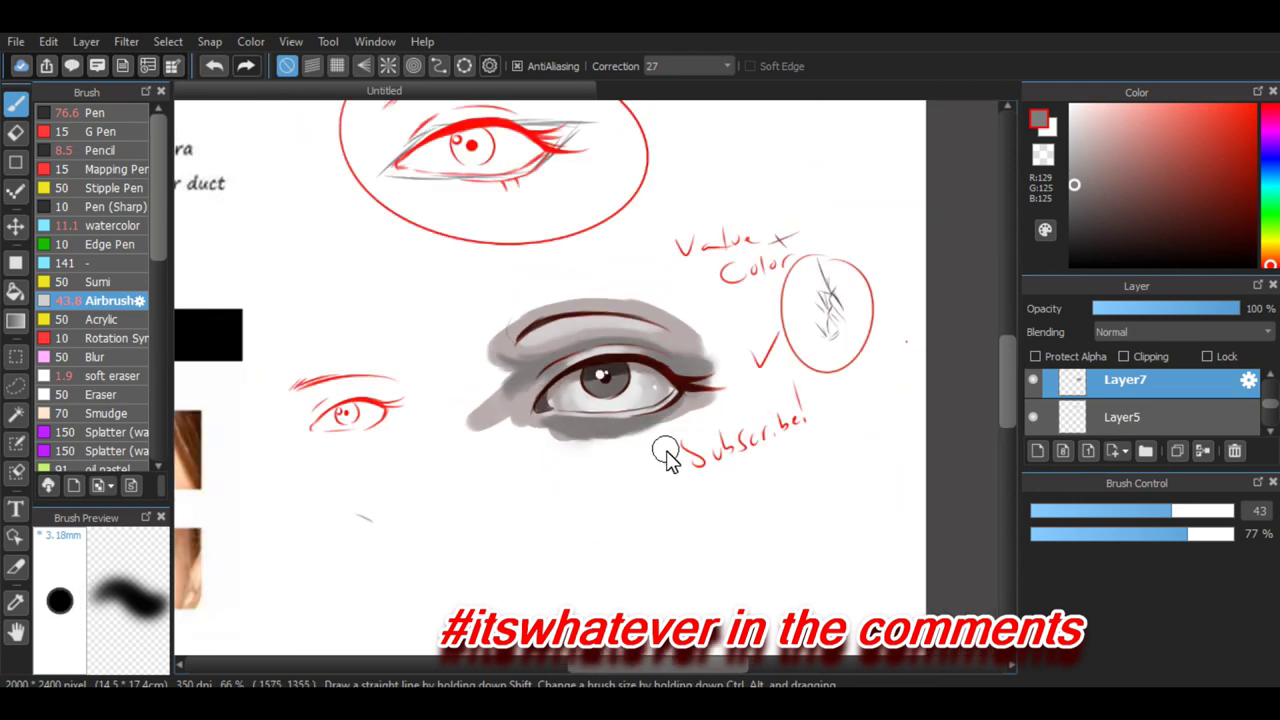
scroll(667, 455, up, 4)
alt+click(766, 298)
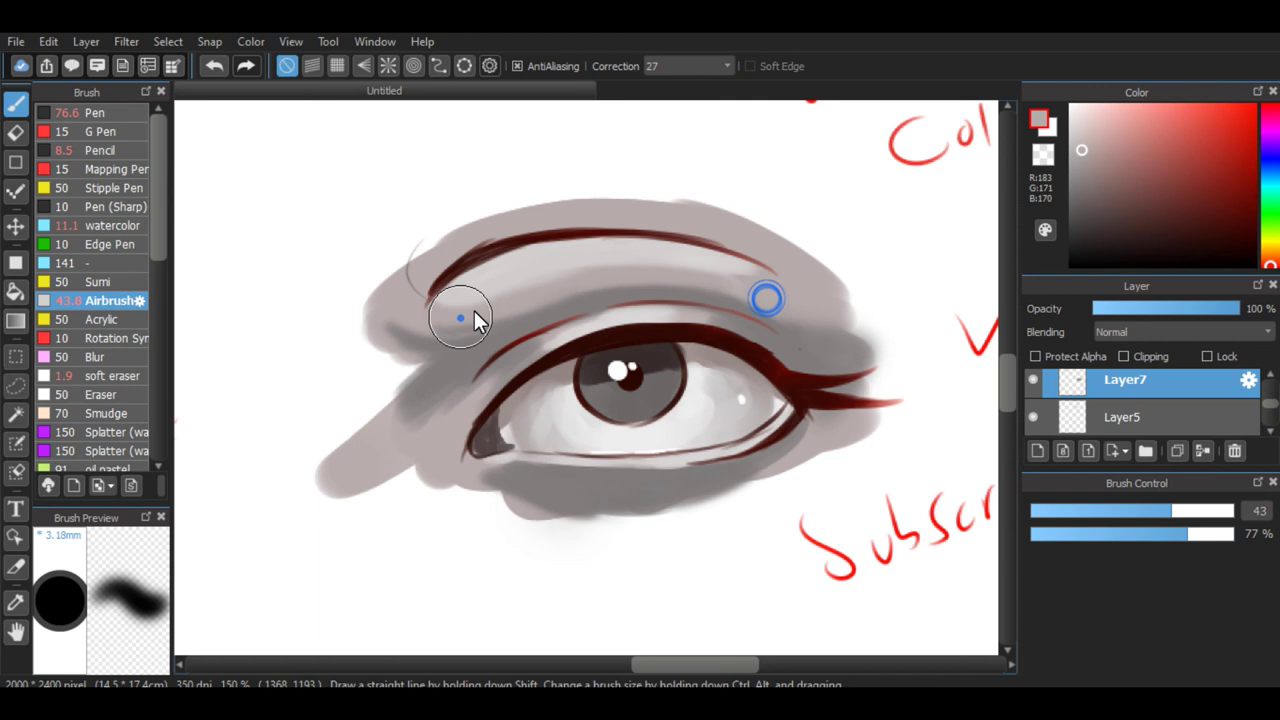
mouse_move(481, 321)
mouse_down()
mouse_move(780, 324)
mouse_move(514, 309)
mouse_move(778, 316)
mouse_up()
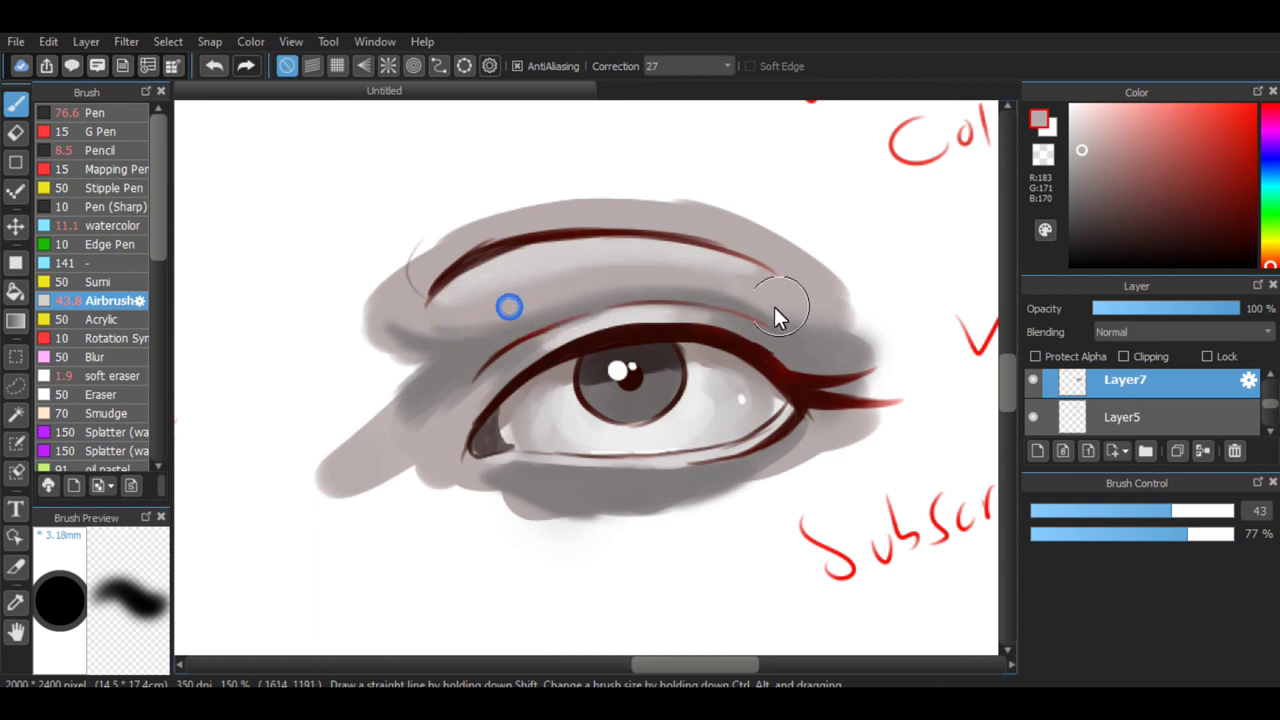
drag(700, 277, 823, 315)
Lighten the skin below and above the eyebrow line with the sampled light grey (211, 206, 206) at airbrush size 43.
alt+click(557, 280)
alt+click(523, 263)
drag(501, 268, 683, 262)
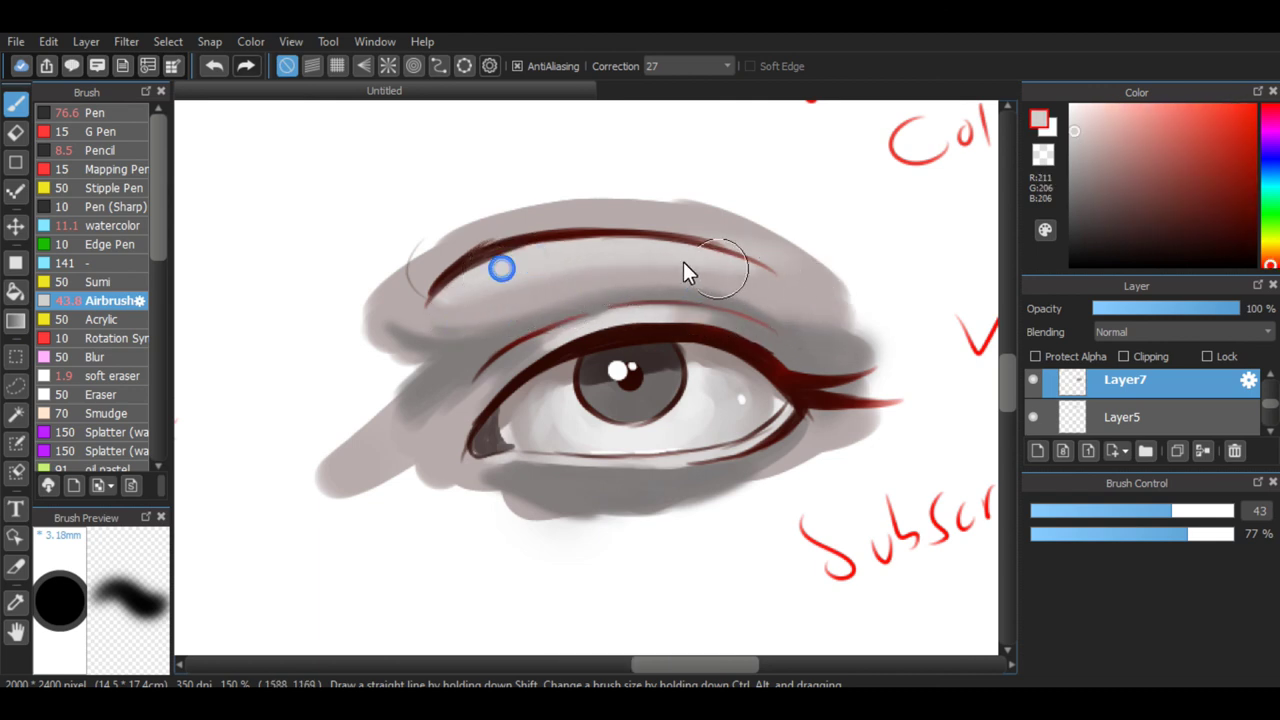
drag(572, 220, 600, 228)
drag(440, 258, 640, 238)
drag(383, 292, 634, 215)
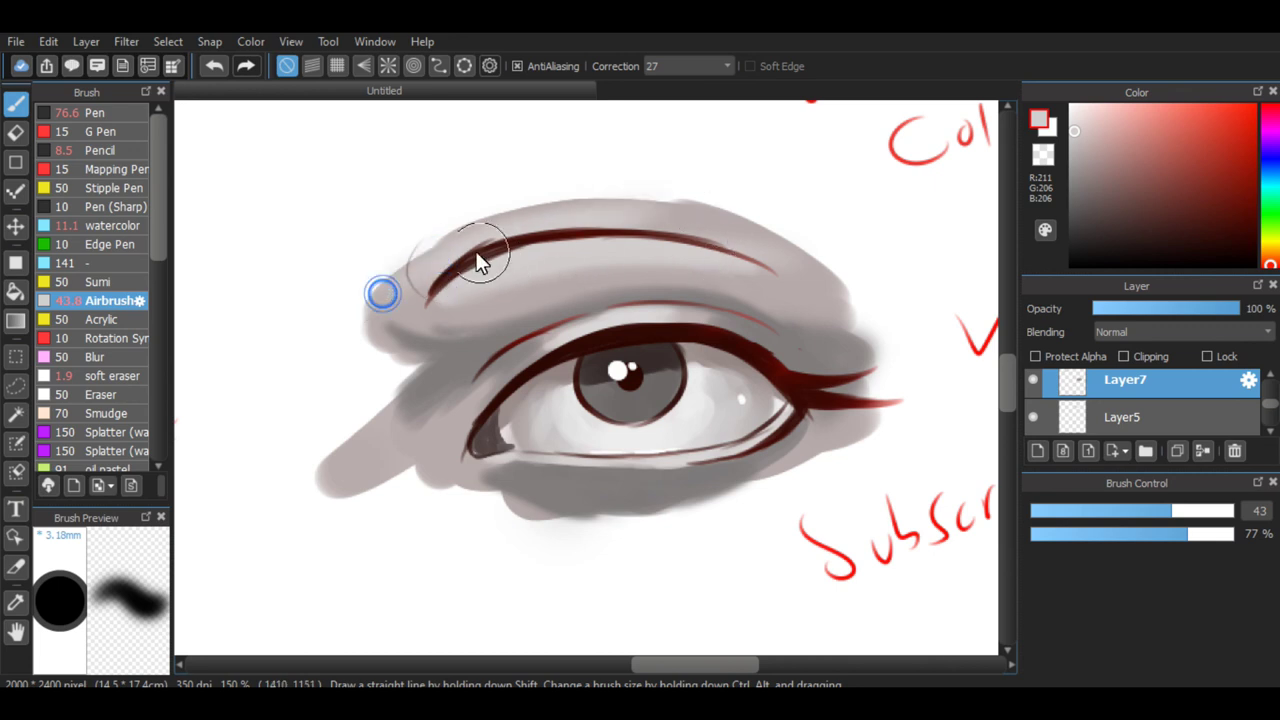
drag(490, 239, 760, 238)
Try blending mid grey (182, 170, 169) across the area above the lid crease at airbrush size 43.
key(ctrl+minus)
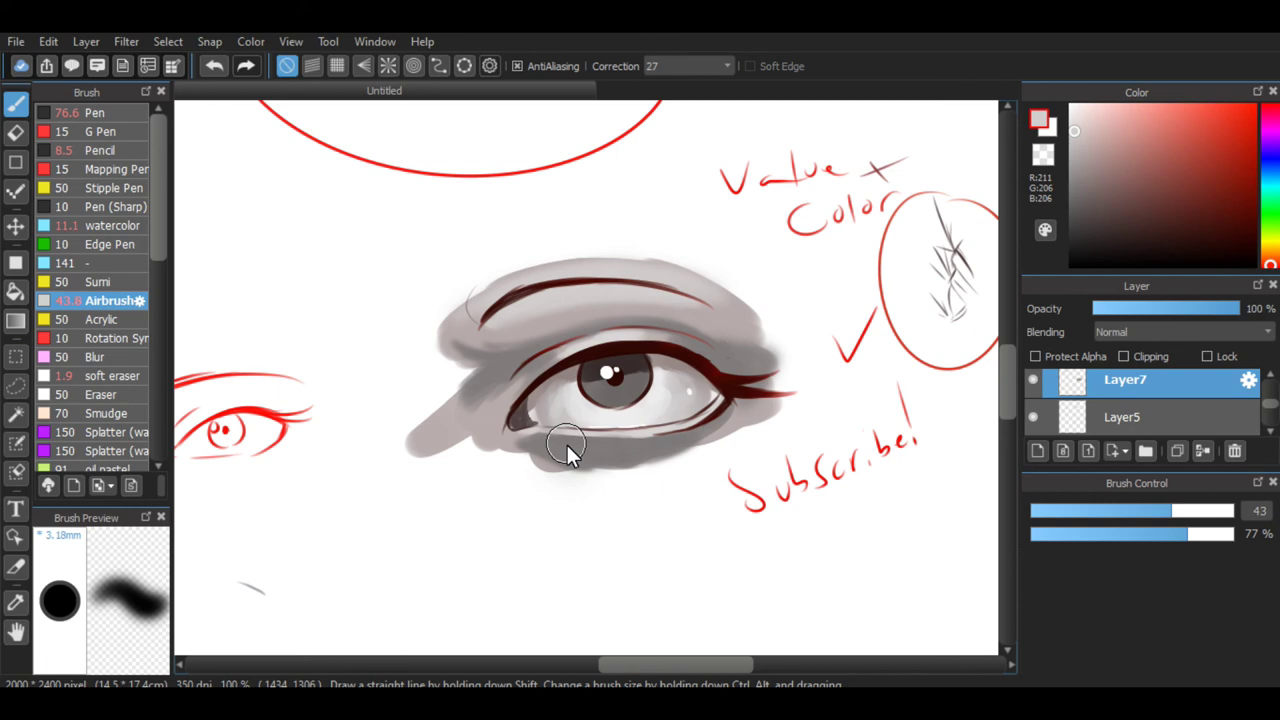
key(ctrl+plus)
key(ctrl+minus)
alt+click(505, 352)
drag(481, 336, 624, 315)
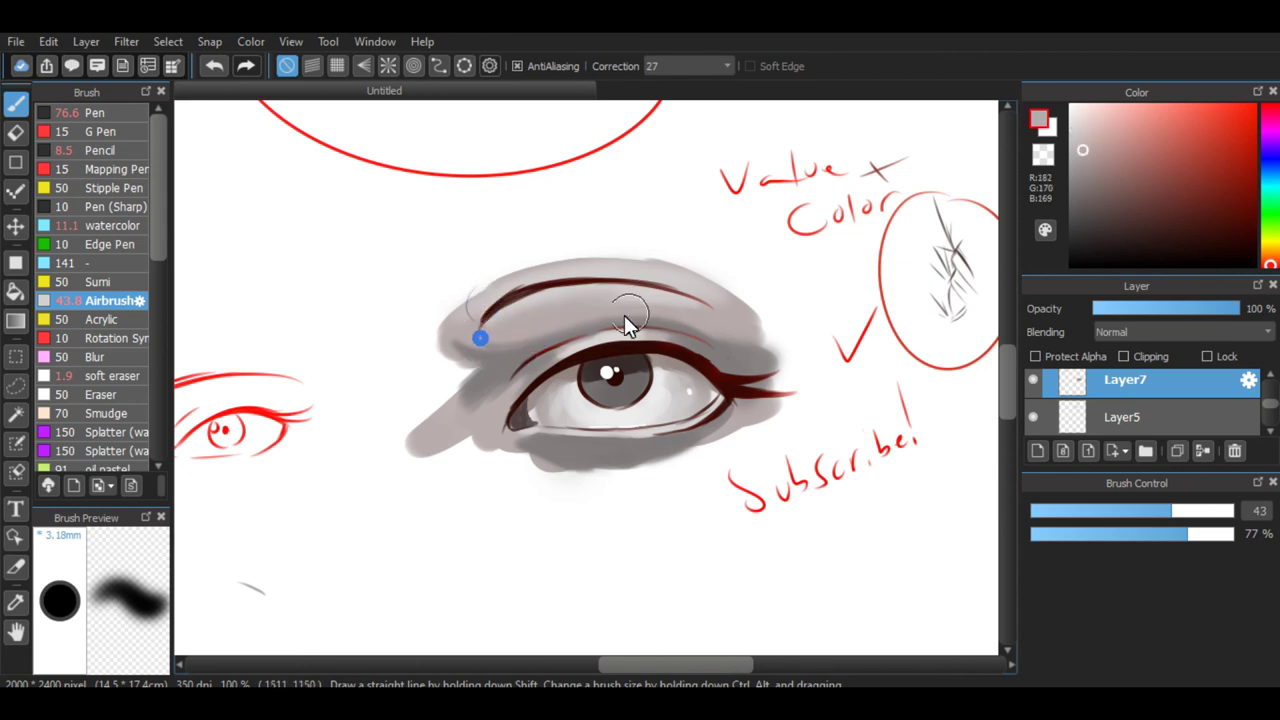
key(ctrl+z)
mouse_move(490, 330)
mouse_down()
mouse_move(645, 318)
mouse_move(726, 349)
mouse_up()
key(ctrl+z)
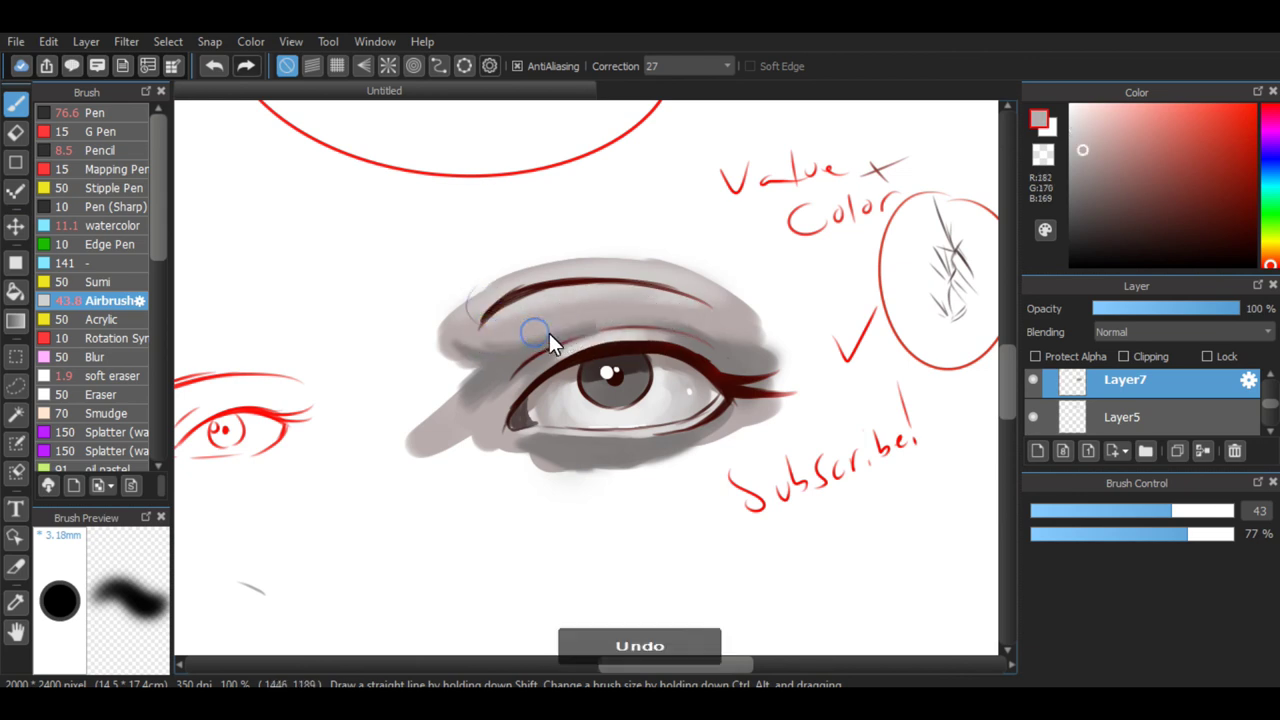
Darken the upper lid crease line with dark grey (59, 52, 51) using the airbrush at size 6.9.
key(ctrl+plus)
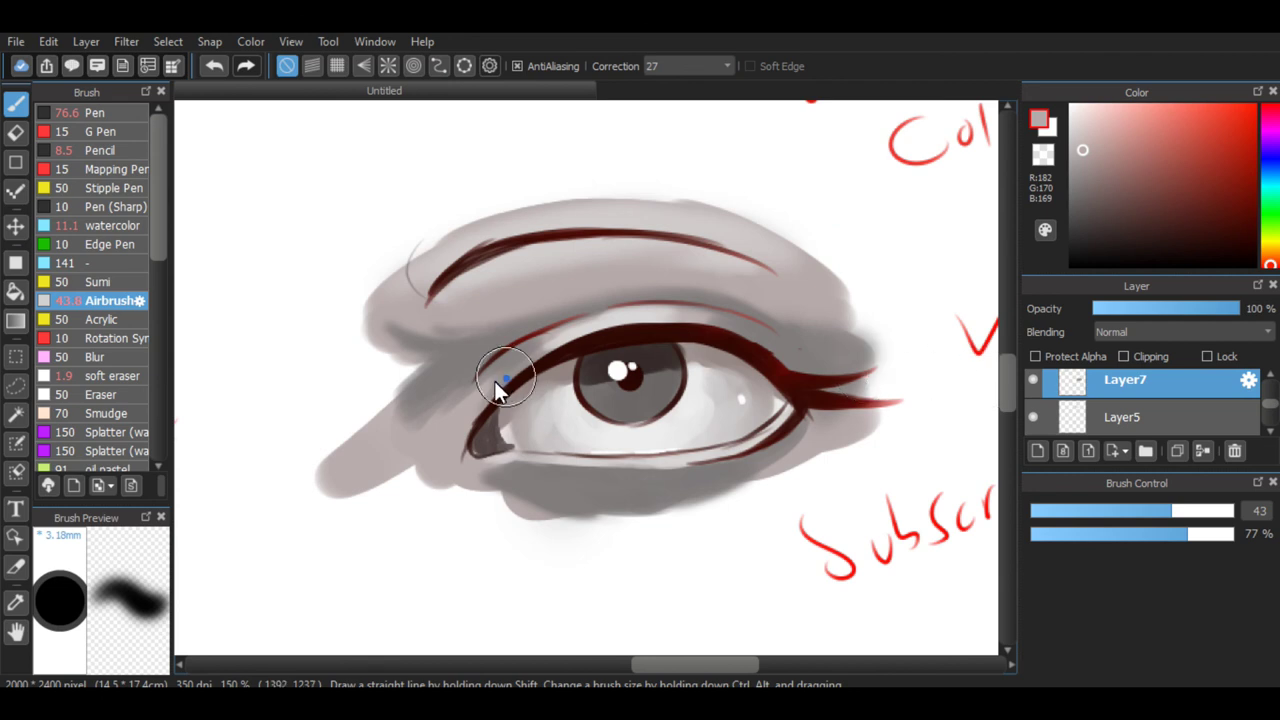
alt+click(494, 360)
drag(1101, 510, 1072, 513)
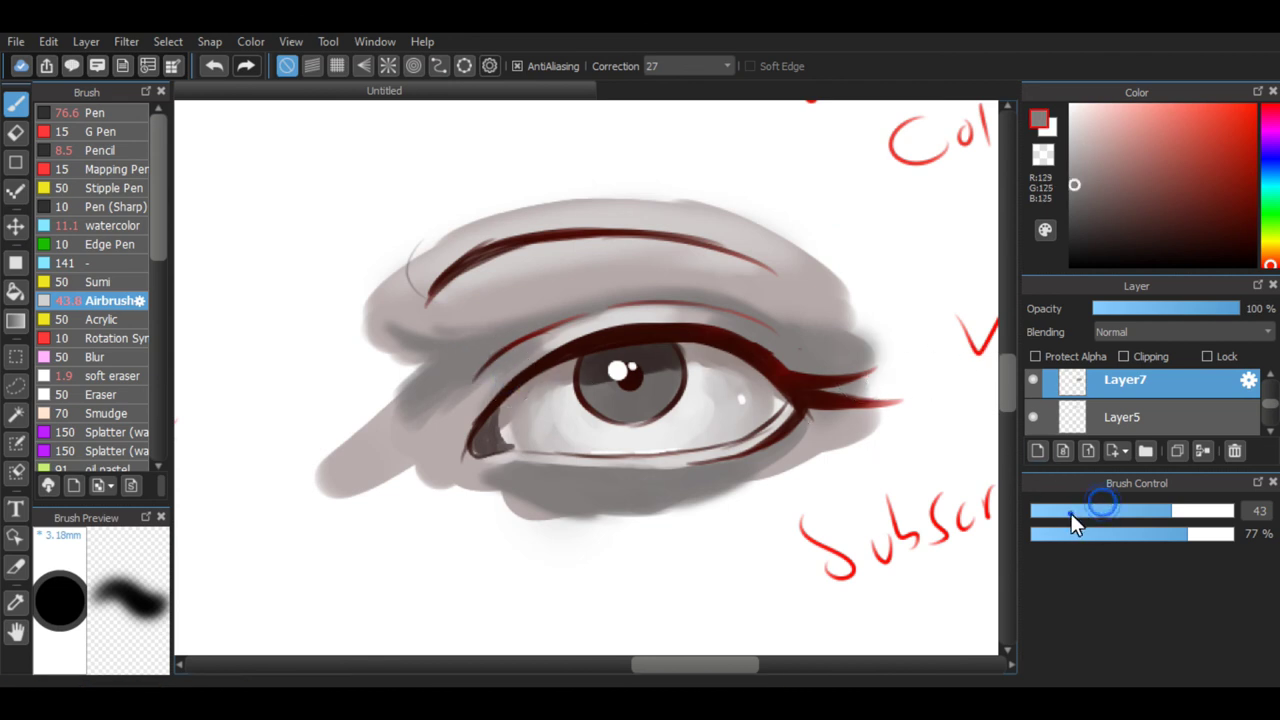
click(1087, 234)
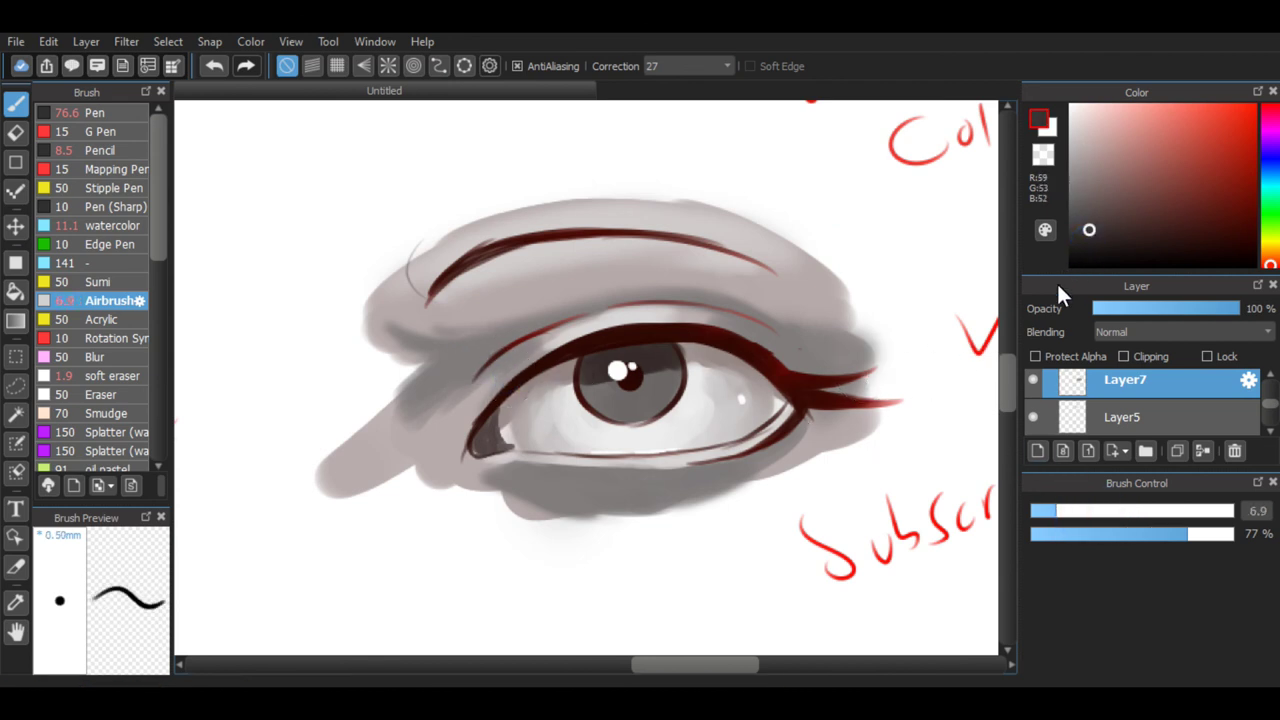
click(1092, 229)
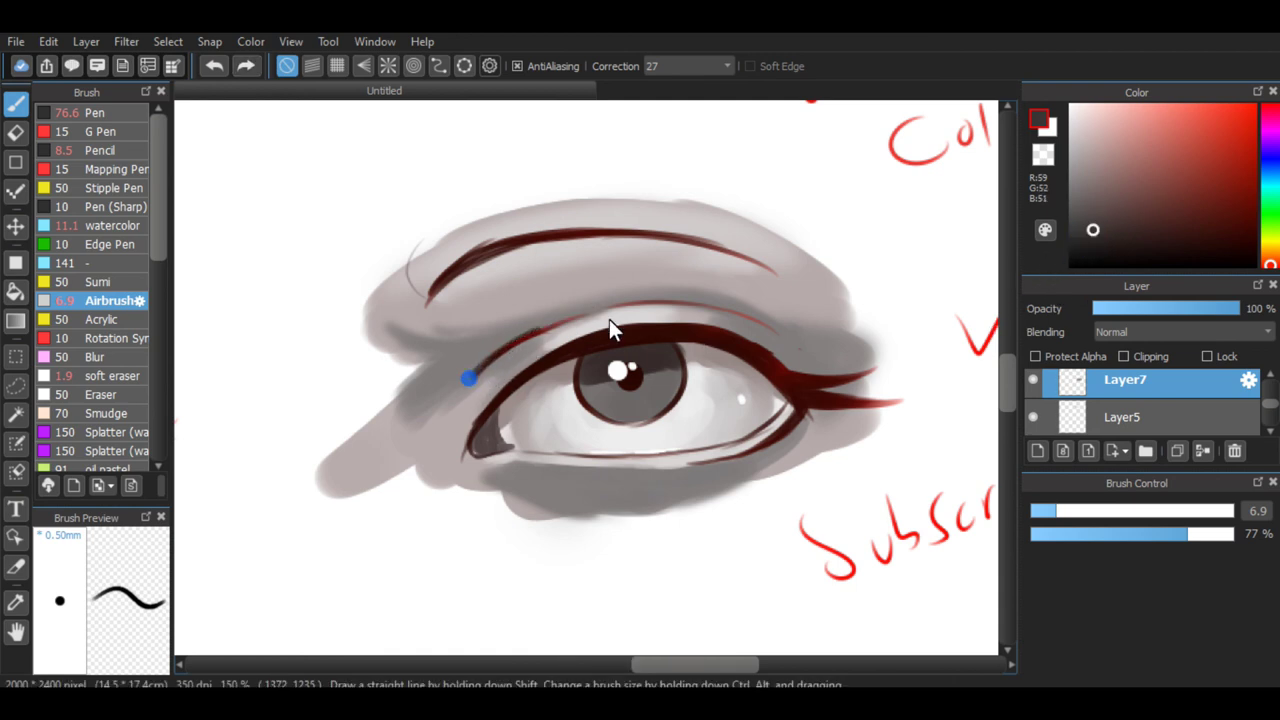
key(ctrl+z)
mouse_move(484, 357)
mouse_down()
mouse_move(621, 316)
mouse_move(467, 374)
mouse_move(632, 306)
mouse_move(538, 328)
mouse_move(662, 301)
mouse_up()
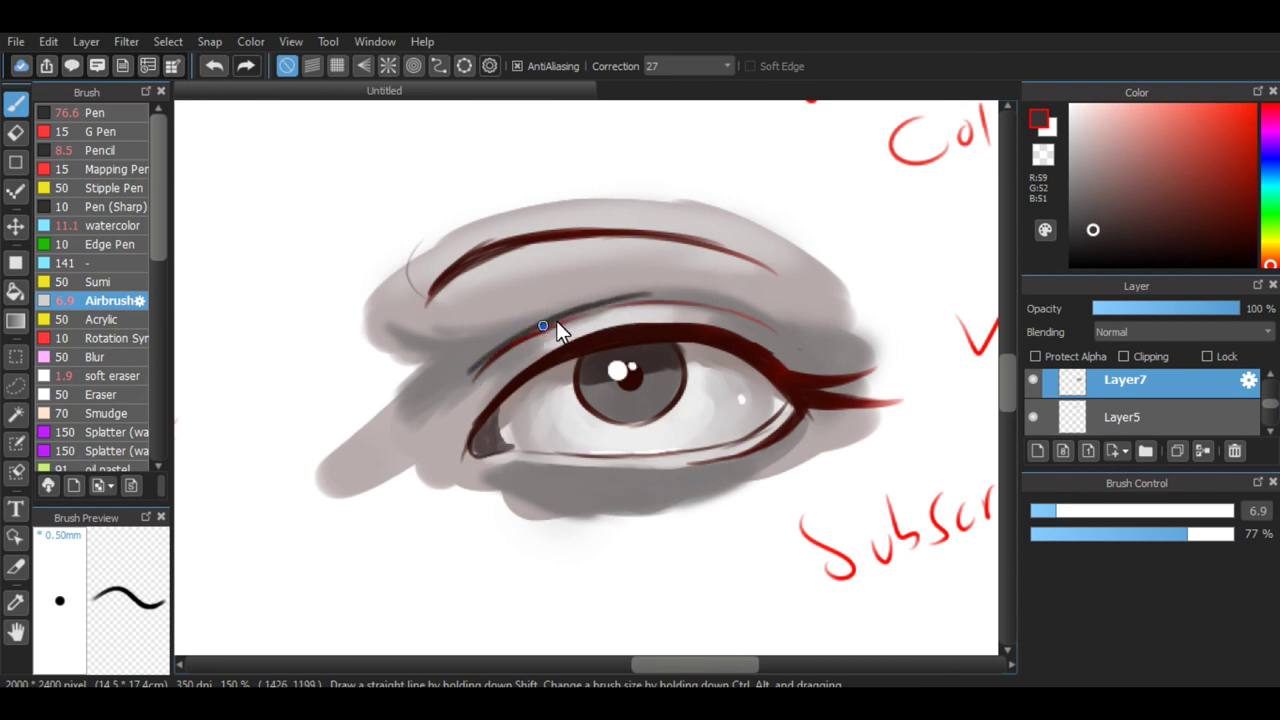
key(ctrl+z)
mouse_move(554, 329)
mouse_down()
mouse_move(642, 304)
mouse_move(571, 324)
mouse_move(591, 310)
mouse_move(629, 316)
mouse_move(559, 320)
mouse_move(698, 308)
mouse_move(596, 306)
mouse_move(713, 302)
mouse_move(636, 302)
mouse_move(712, 318)
mouse_move(639, 296)
mouse_move(742, 317)
mouse_move(703, 299)
mouse_up()
scroll(714, 300, down, 3)
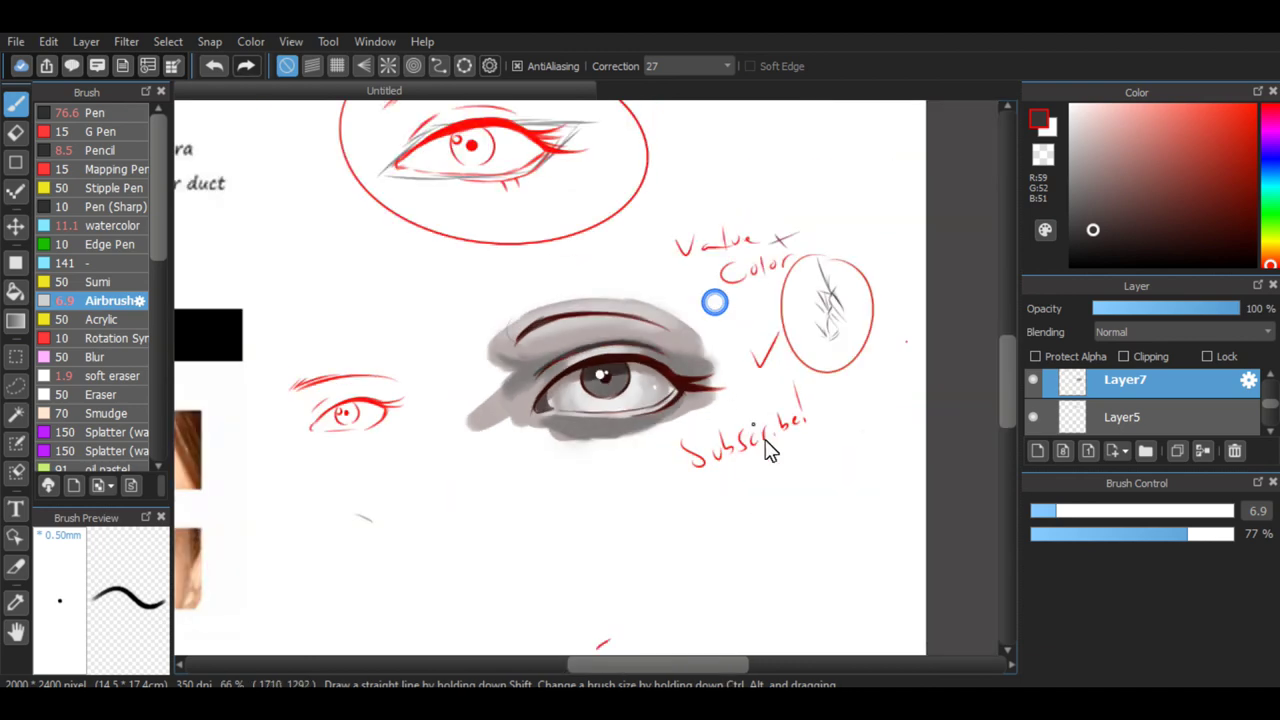
Thicken the dark shadow along the lid crease toward both eye corners with the same dark grey at airbrush size 15.
drag(1040, 512, 1075, 508)
scroll(886, 453, up, 4)
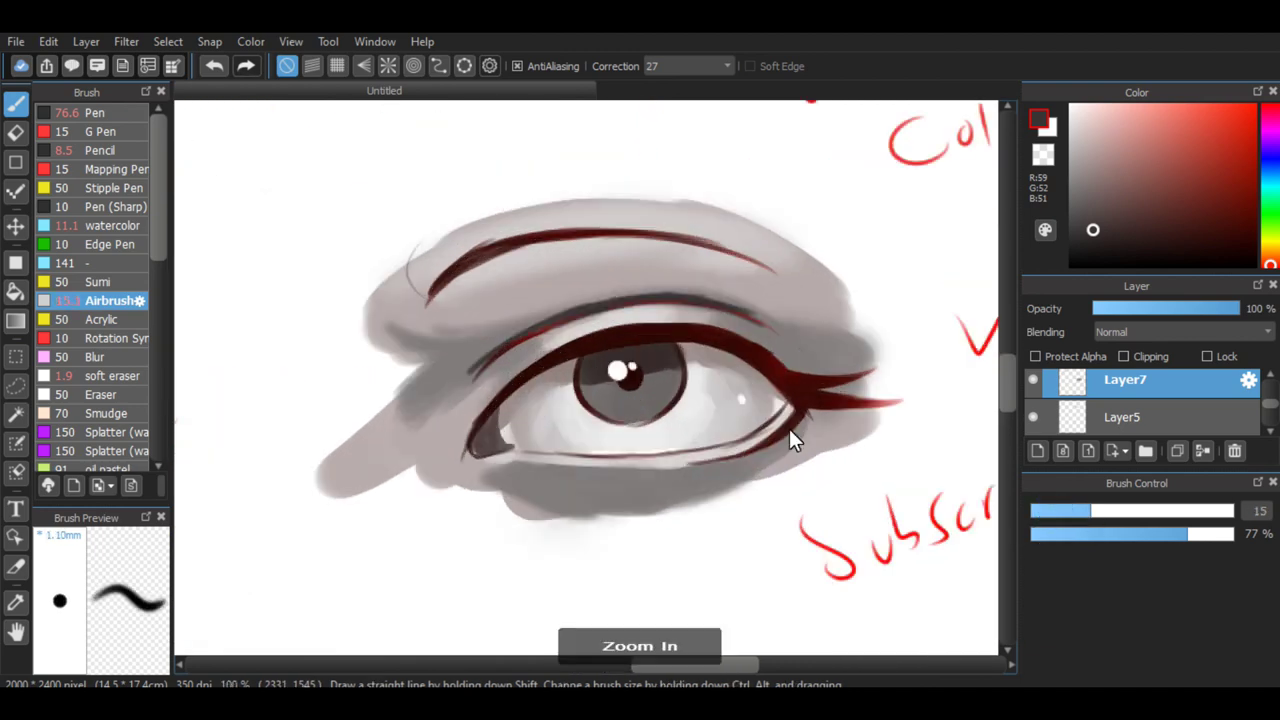
mouse_move(494, 301)
mouse_down()
mouse_move(465, 329)
mouse_move(515, 309)
mouse_move(426, 377)
mouse_move(447, 346)
mouse_up()
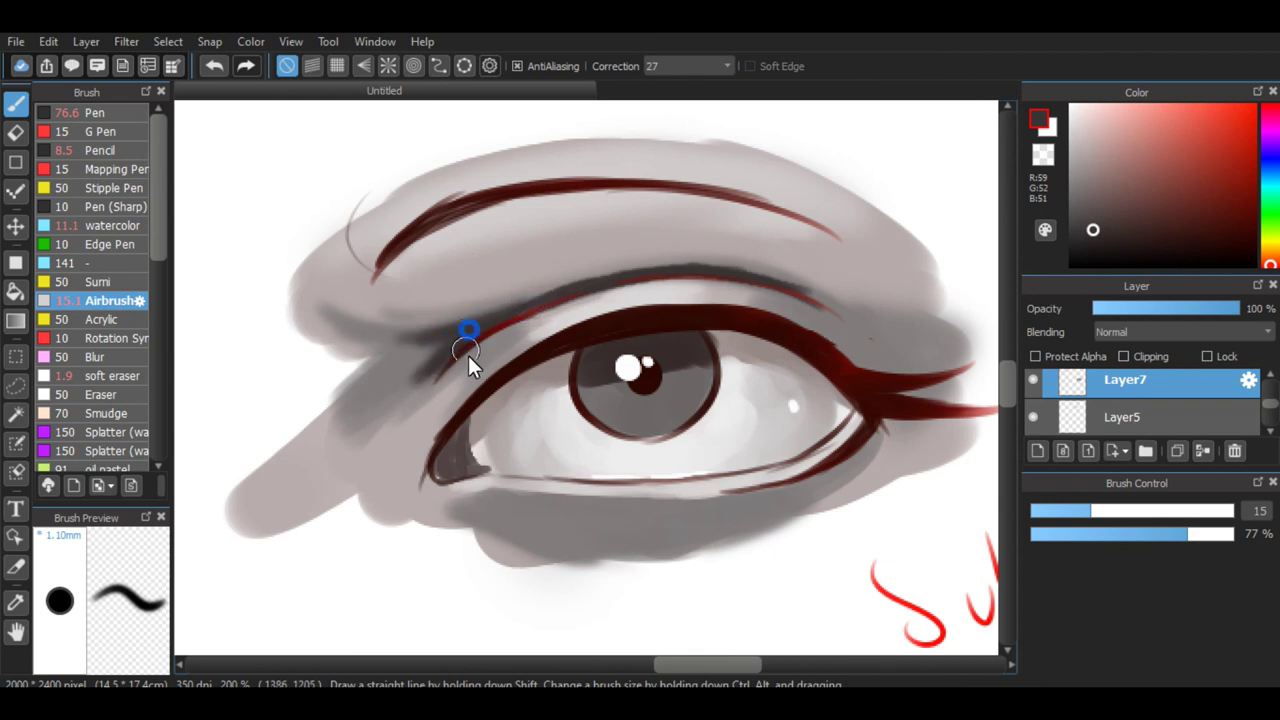
key(ctrl+z)
mouse_move(478, 316)
mouse_down()
mouse_move(663, 290)
mouse_move(755, 296)
mouse_move(813, 318)
mouse_move(806, 299)
mouse_move(875, 394)
mouse_move(843, 315)
mouse_move(903, 377)
mouse_up()
key(ctrl+minus)
key(ctrl+minus)
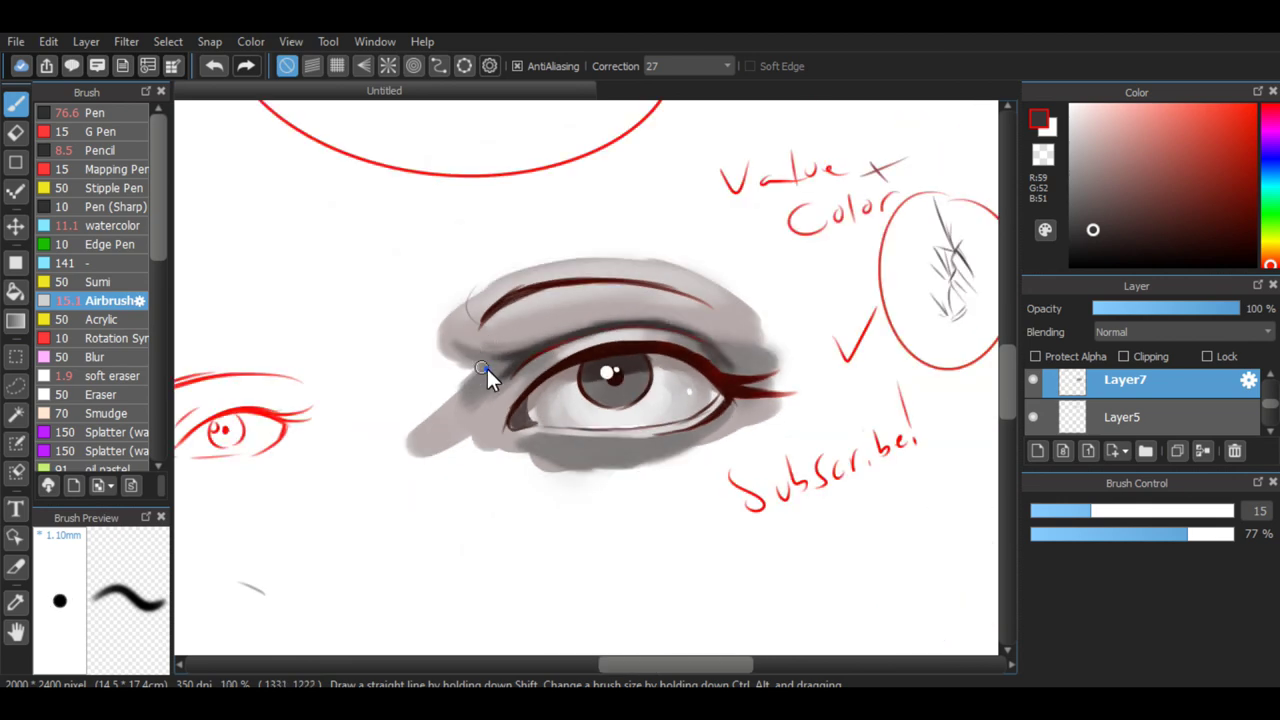
Blend the lid crease shadow into the surrounding skin with sampled grey (129, 125, 125) at airbrush size 23 and 30% opacity.
key(ctrl+plus)
key(ctrl+plus)
key(ctrl+minus)
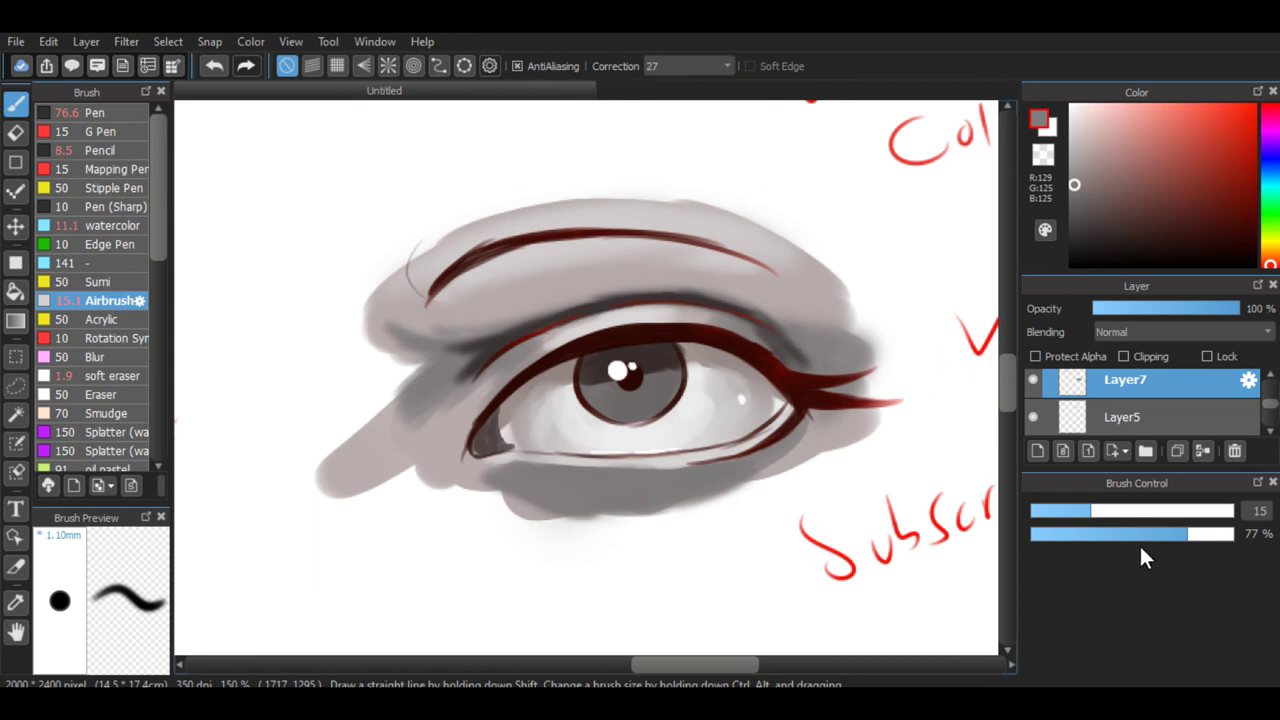
drag(1139, 543, 1092, 538)
drag(1100, 511, 1129, 514)
key(ctrl+plus)
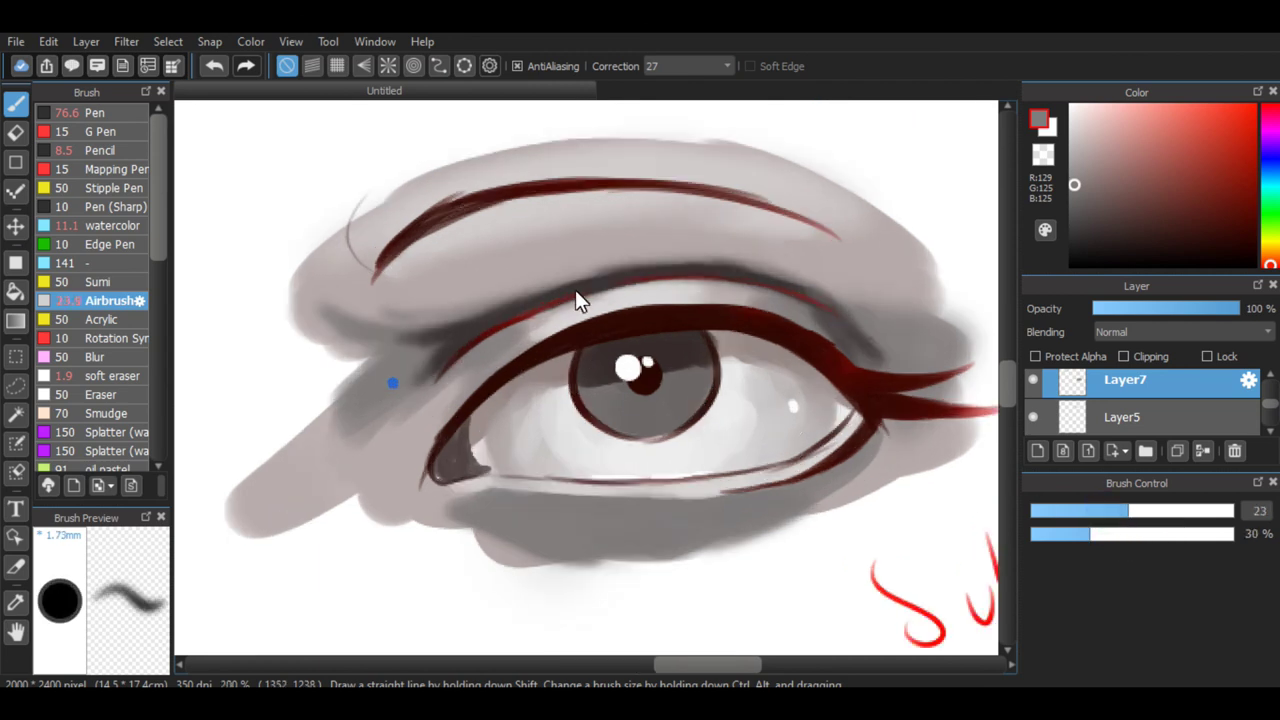
drag(483, 319, 568, 298)
drag(386, 354, 700, 270)
drag(554, 285, 869, 320)
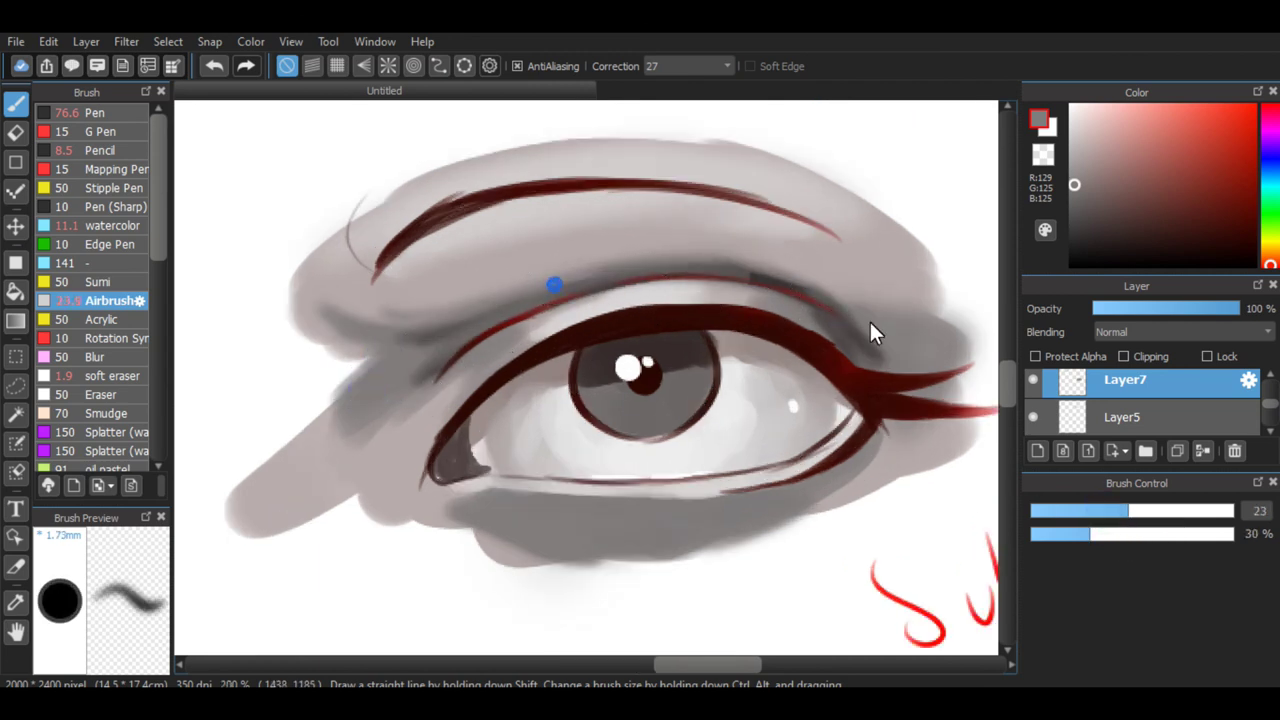
drag(706, 248, 760, 260)
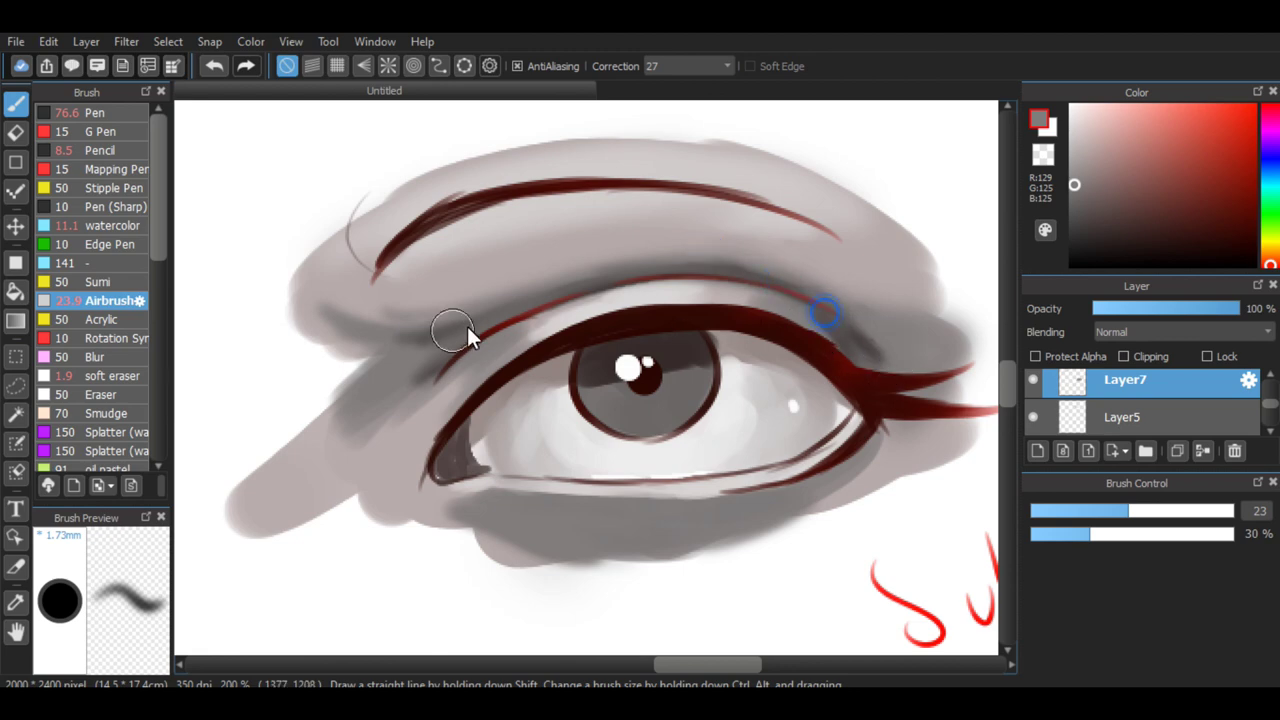
key(ctrl+minus)
key(ctrl+minus)
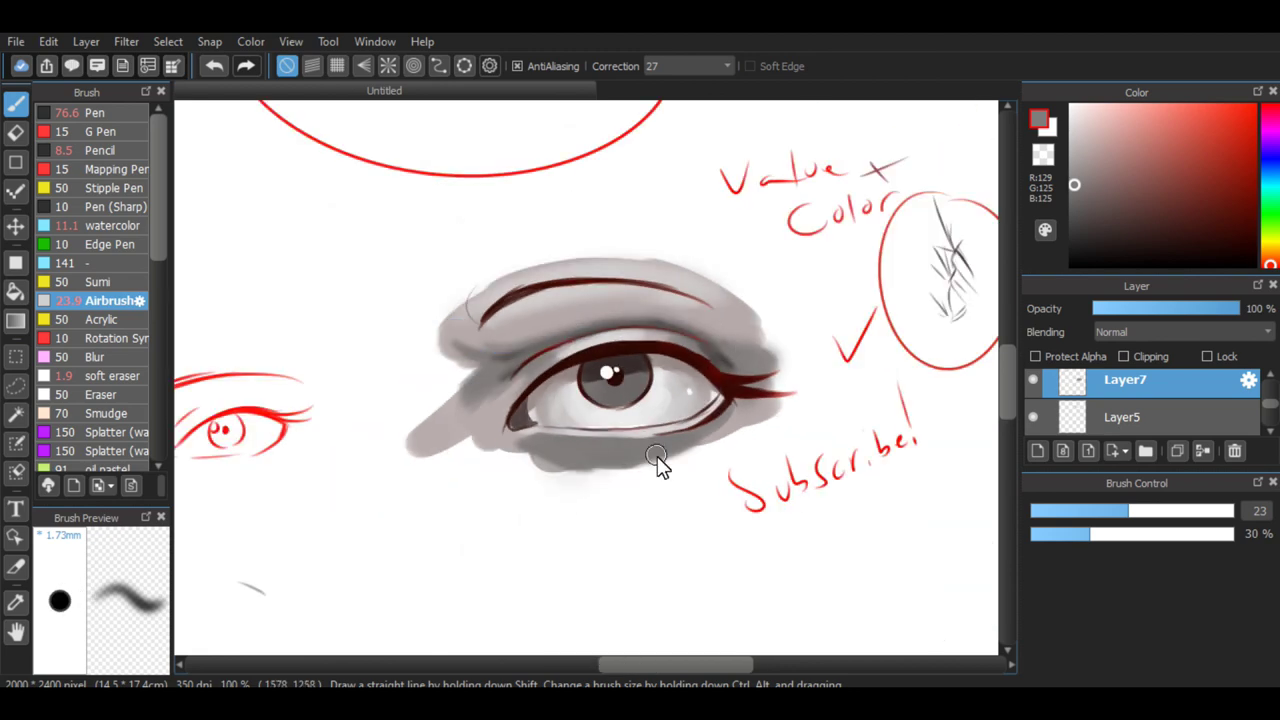
Soften the shading in the eye white on the outer side of the iris with sampled light grey (201, 198, 198).
key(ctrl+minus)
key(ctrl+plus)
key(ctrl+plus)
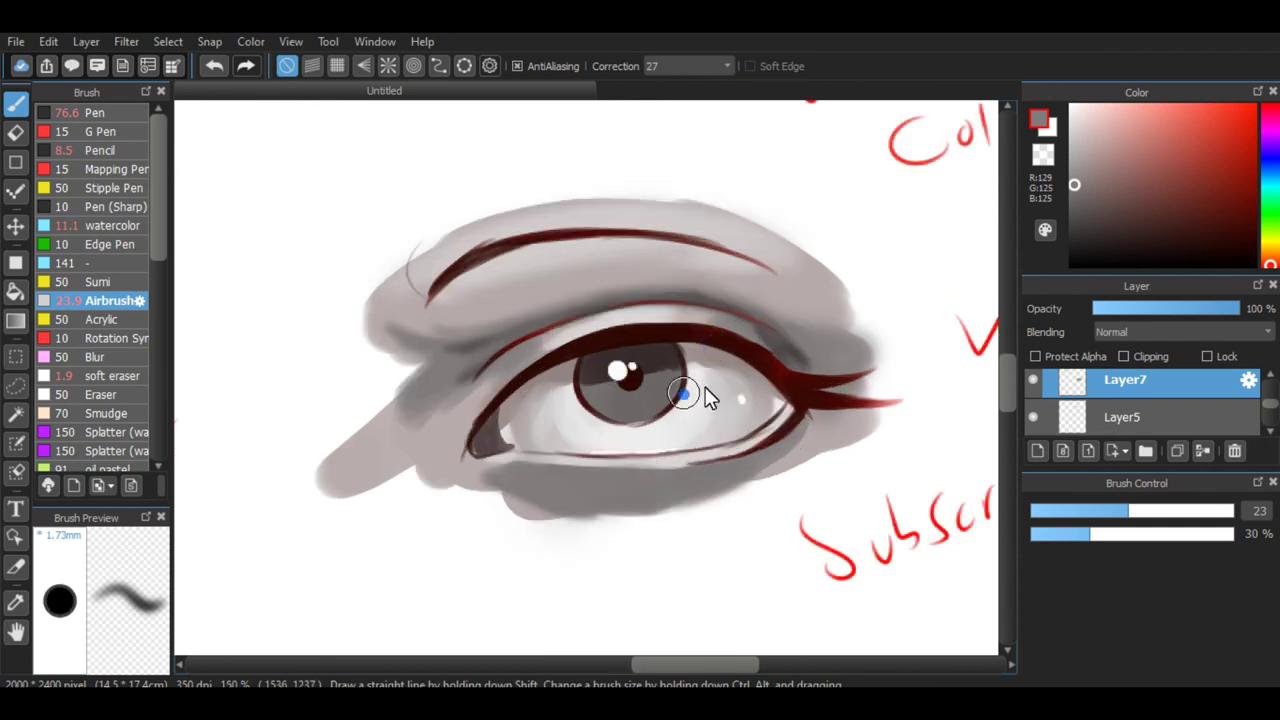
alt+click(720, 395)
click(707, 369)
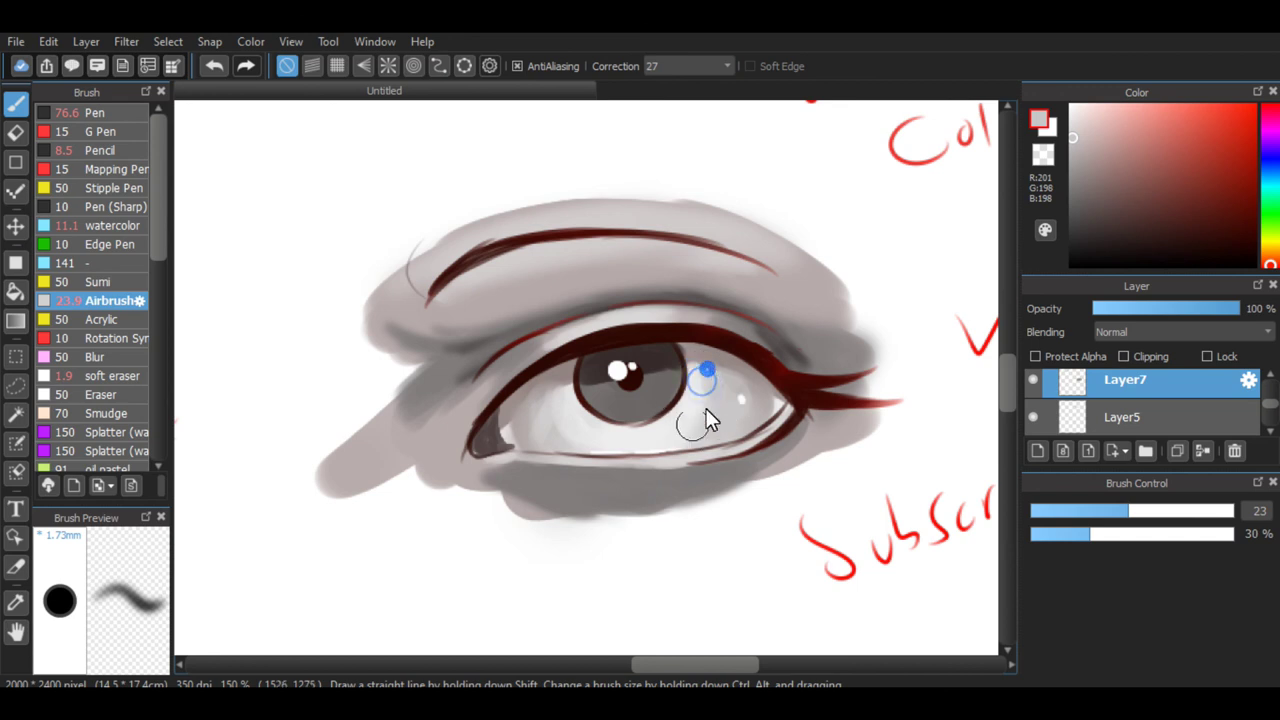
Smooth the eye white on the inner side of the iris with sampled light greys (222, 221, 221) and (225, 224, 224).
alt+click(566, 432)
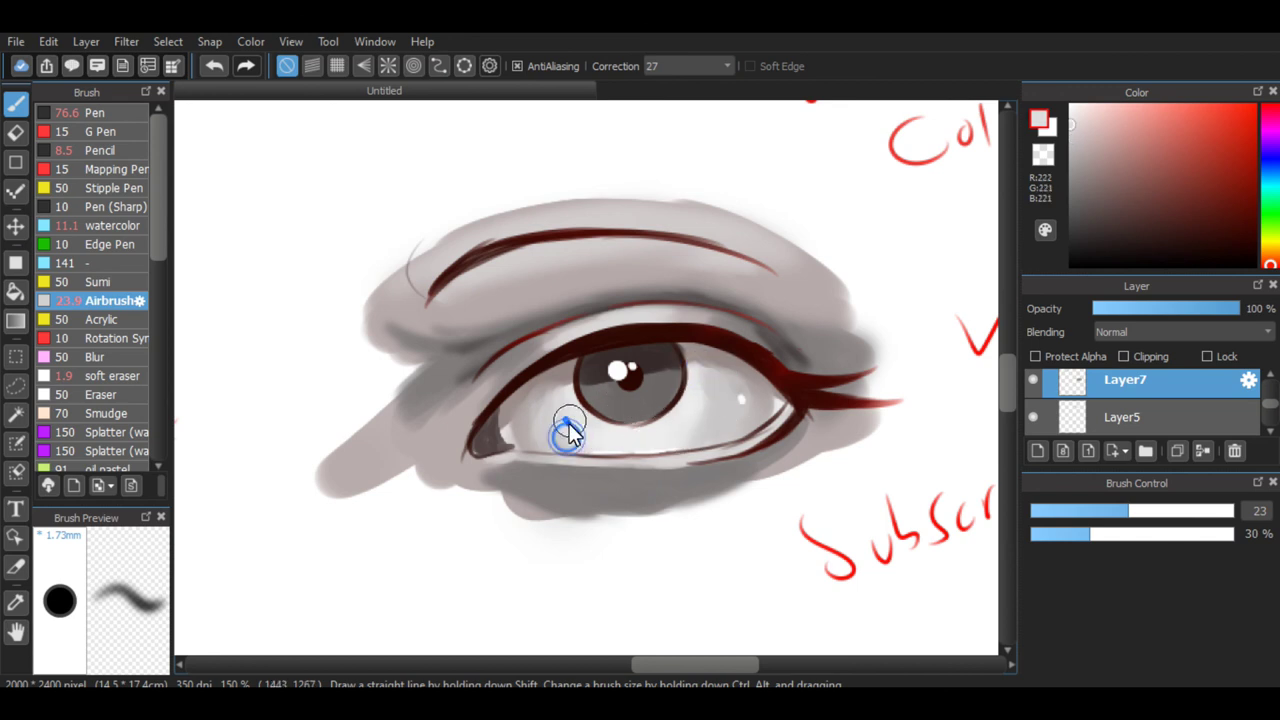
click(553, 395)
click(548, 383)
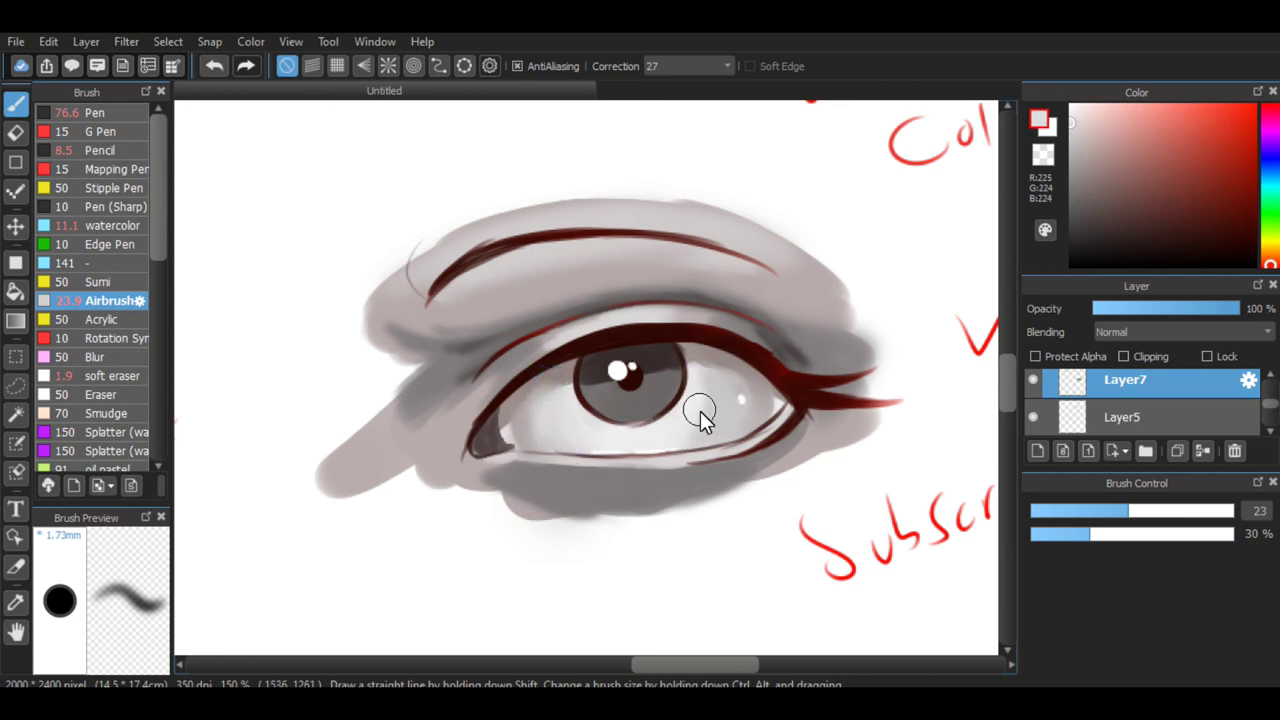
key(ctrl+minus)
key(ctrl+minus)
key(ctrl+plus)
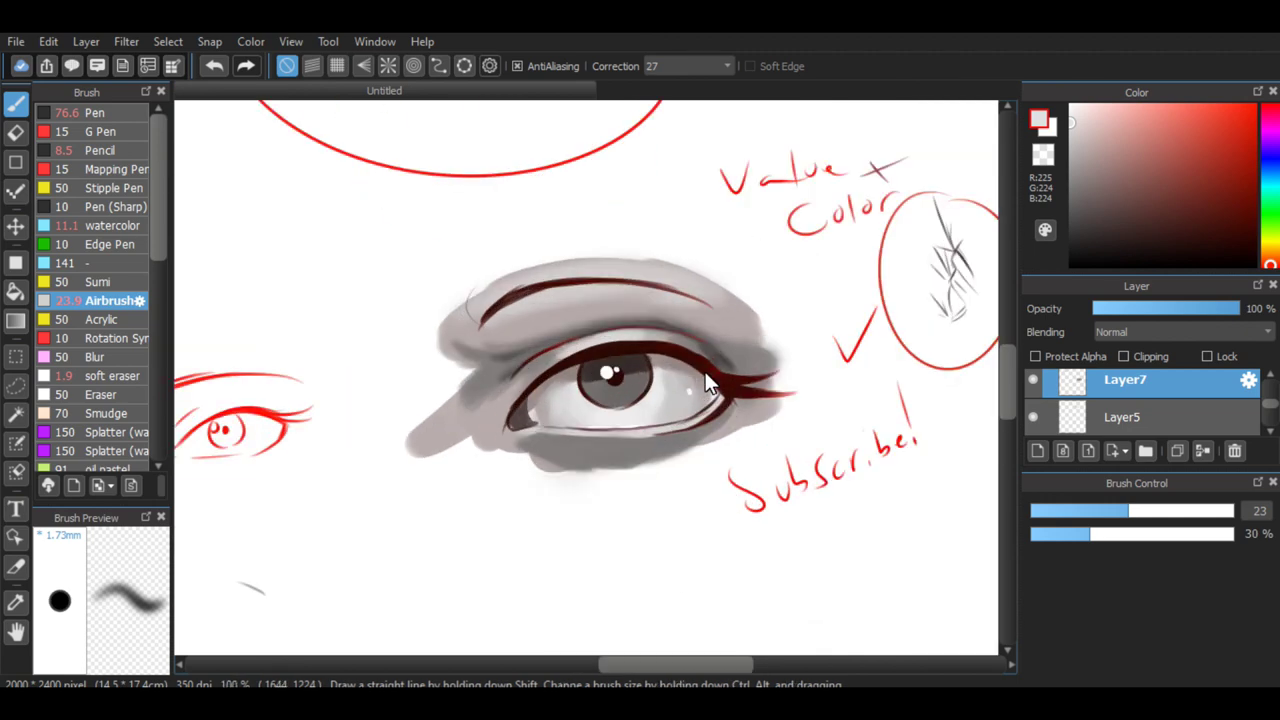